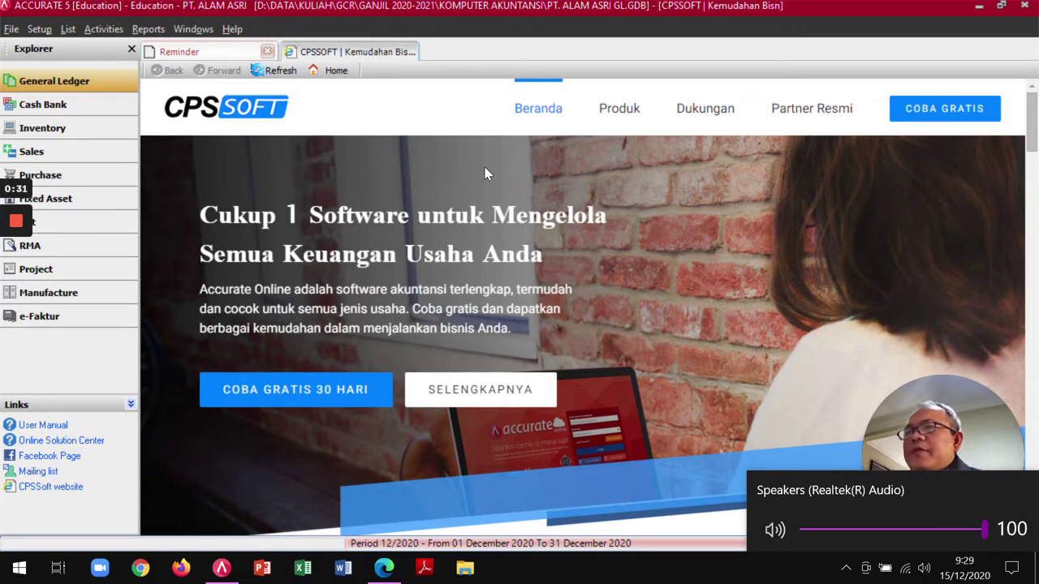
View the general company information in the General Ledger module and close it without changes.
{"action": "left_click", "coordinate": [67, 78]}
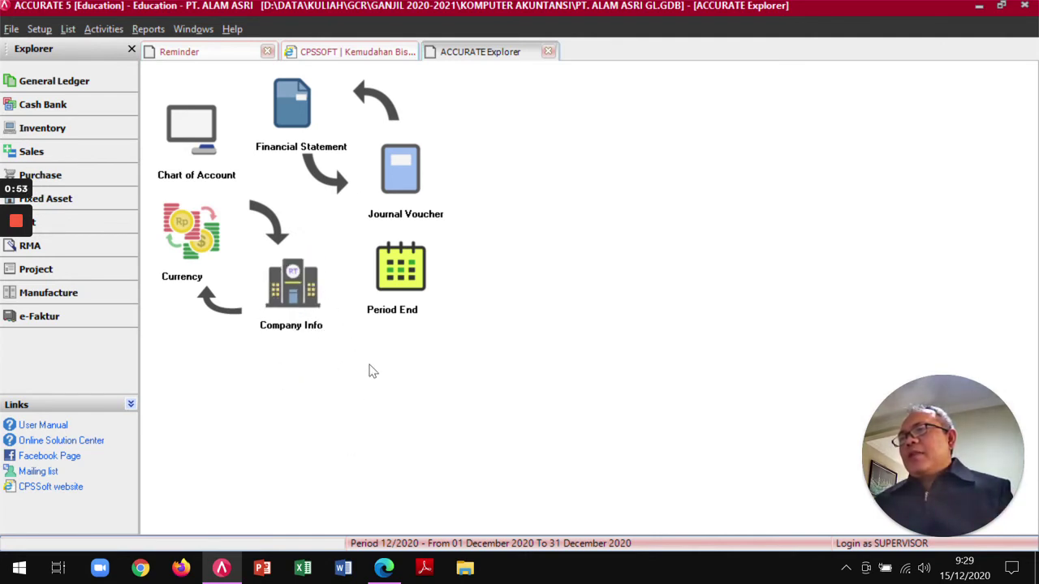
{"action": "left_click", "coordinate": [292, 288]}
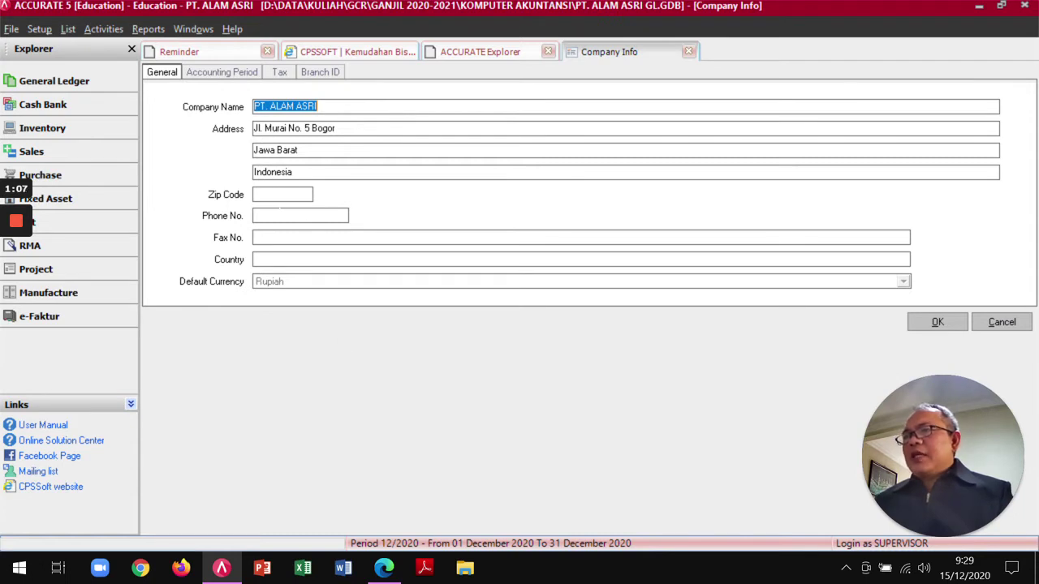
{"action": "left_click", "coordinate": [1002, 323]}
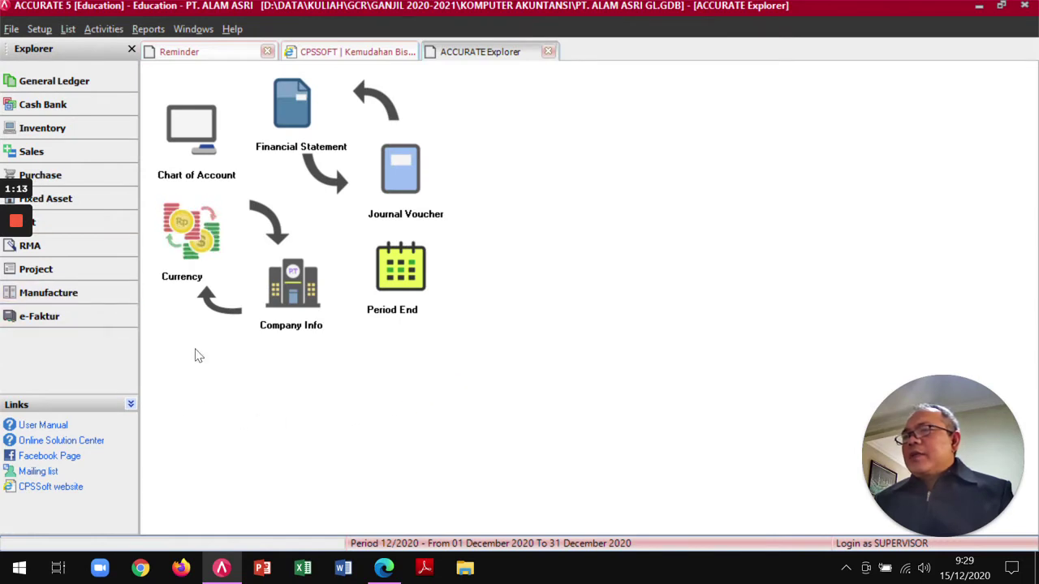
Review the currency list and the chart of accounts in the General Ledger module, closing each list.
{"action": "left_click", "coordinate": [182, 242]}
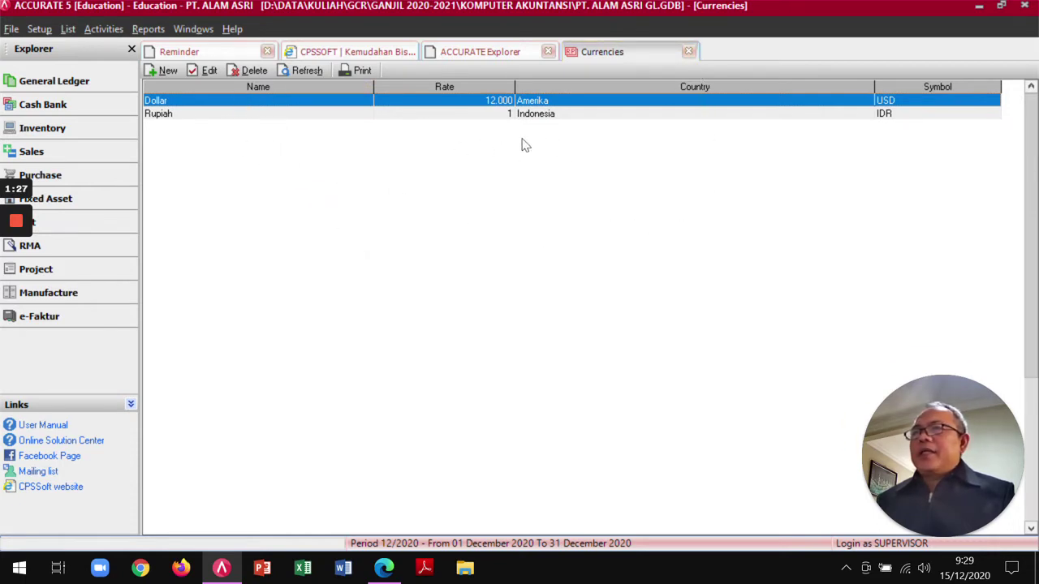
{"action": "left_click", "coordinate": [689, 53]}
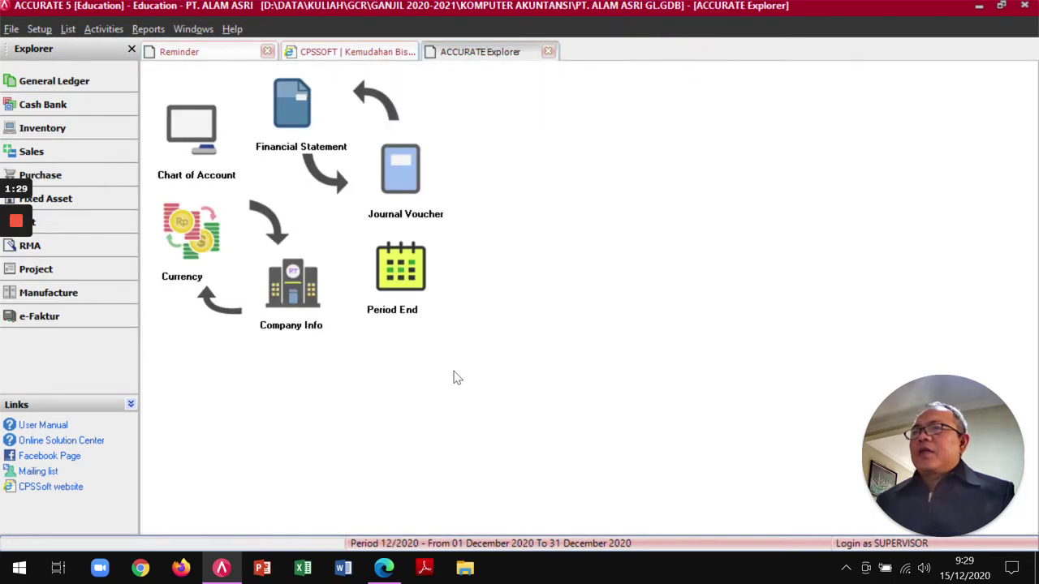
{"action": "left_click", "coordinate": [203, 138]}
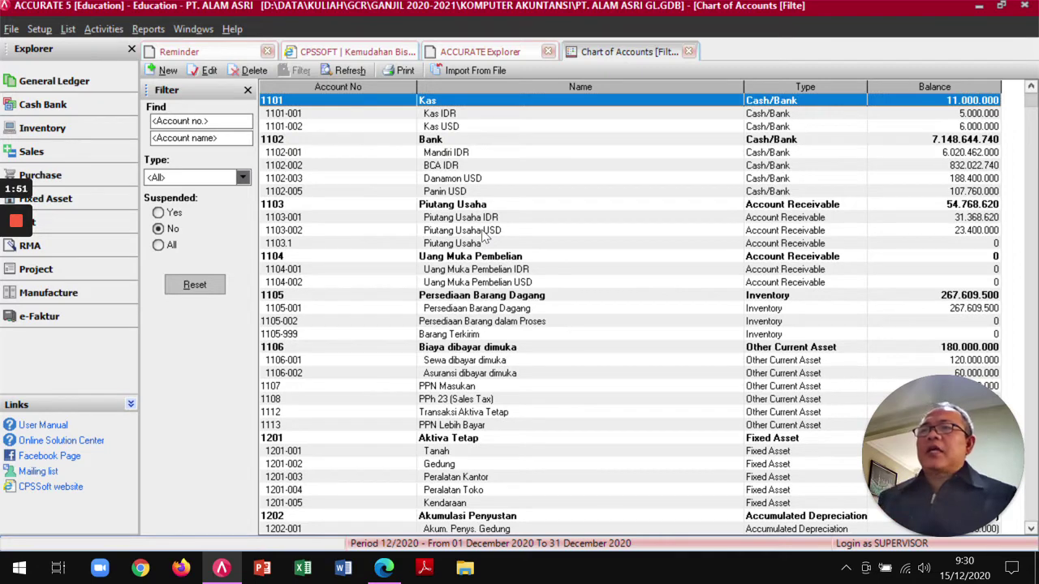
{"action": "left_click", "coordinate": [688, 51]}
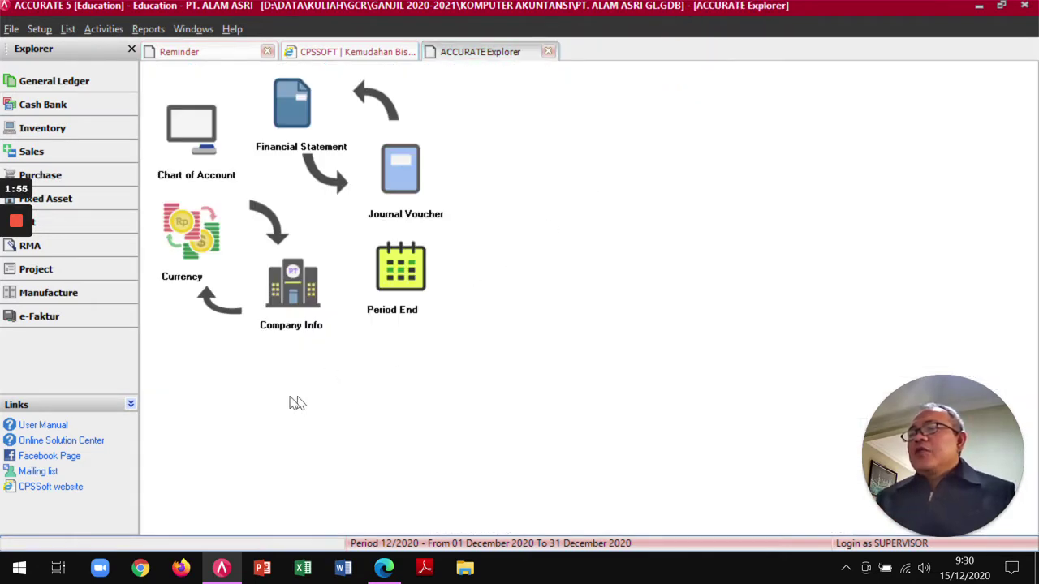
Open the financial statement report index and look through the available balance sheet, profit and loss, cash flow and graph reports.
{"action": "left_click", "coordinate": [300, 116]}
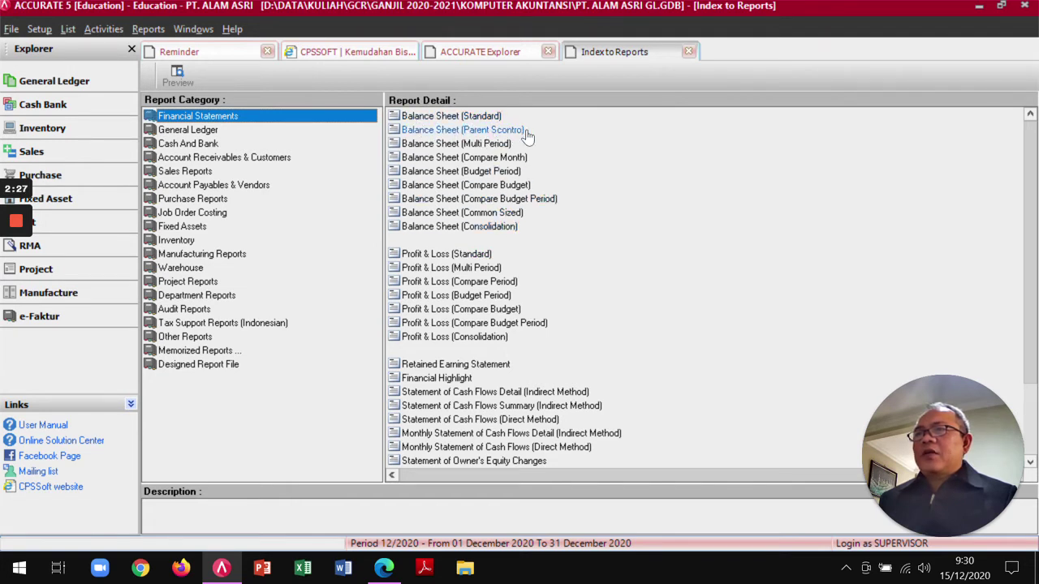
{"action": "left_click", "coordinate": [430, 119]}
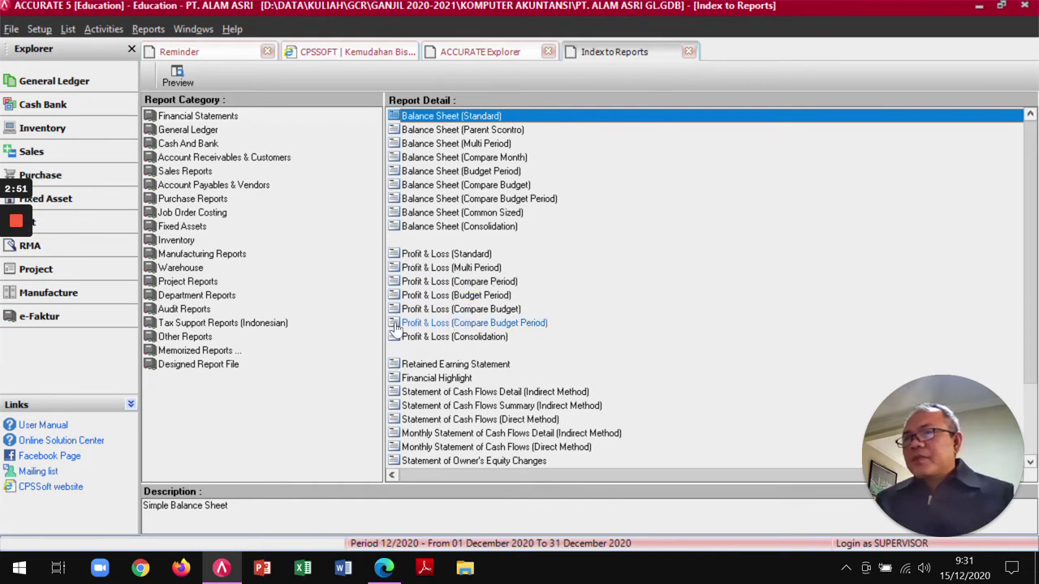
{"action": "scroll", "coordinate": [430, 365], "scroll_direction": "down", "scroll_amount": 1}
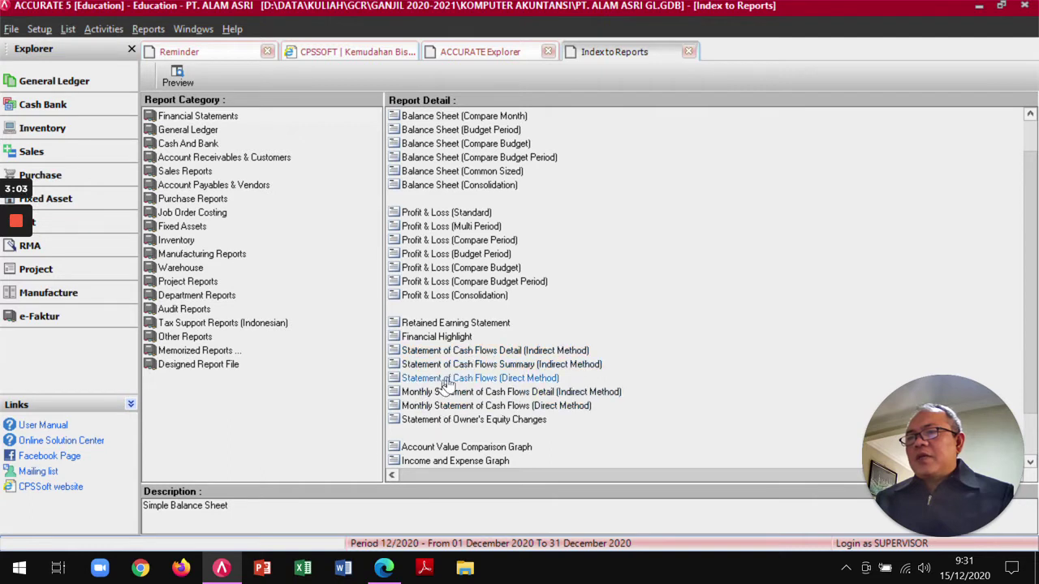
{"action": "scroll", "coordinate": [443, 384], "scroll_direction": "down", "scroll_amount": 2}
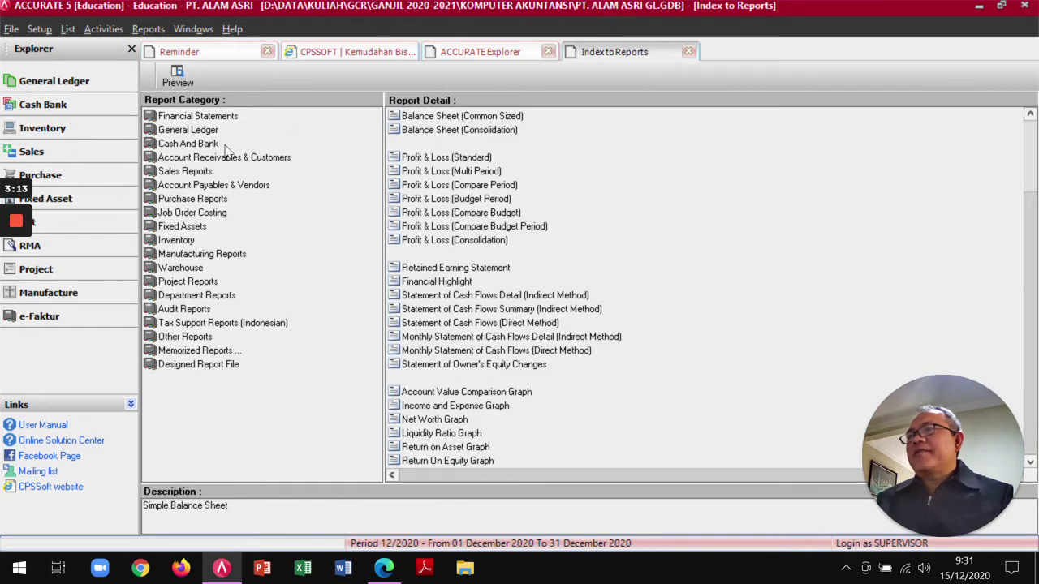
Browse the reports offered in each category from General Ledger and Cash And Bank through Purchase Reports and Job Order Costing.
{"action": "left_click", "coordinate": [193, 130]}
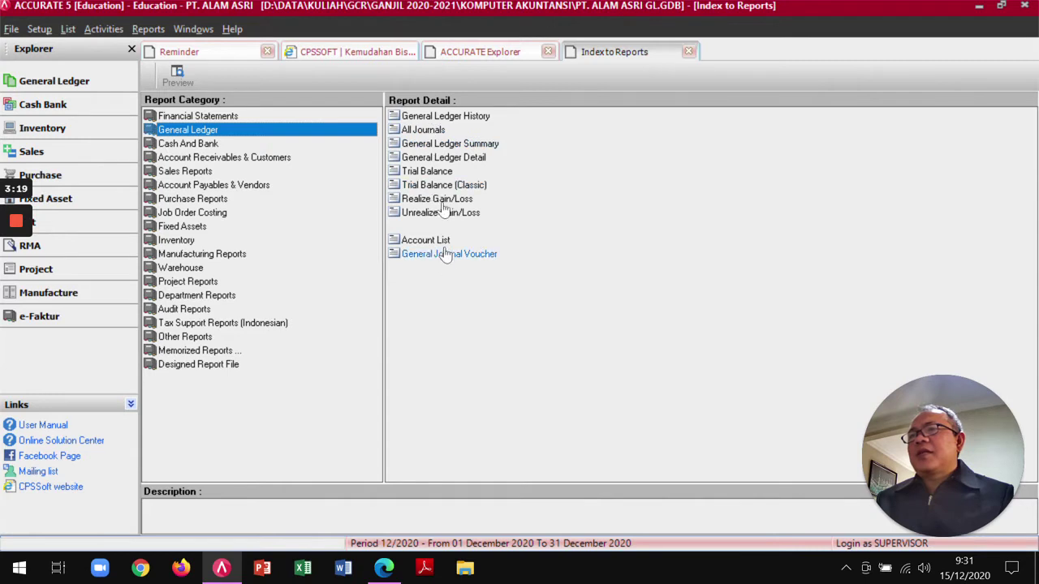
{"action": "left_click", "coordinate": [187, 143]}
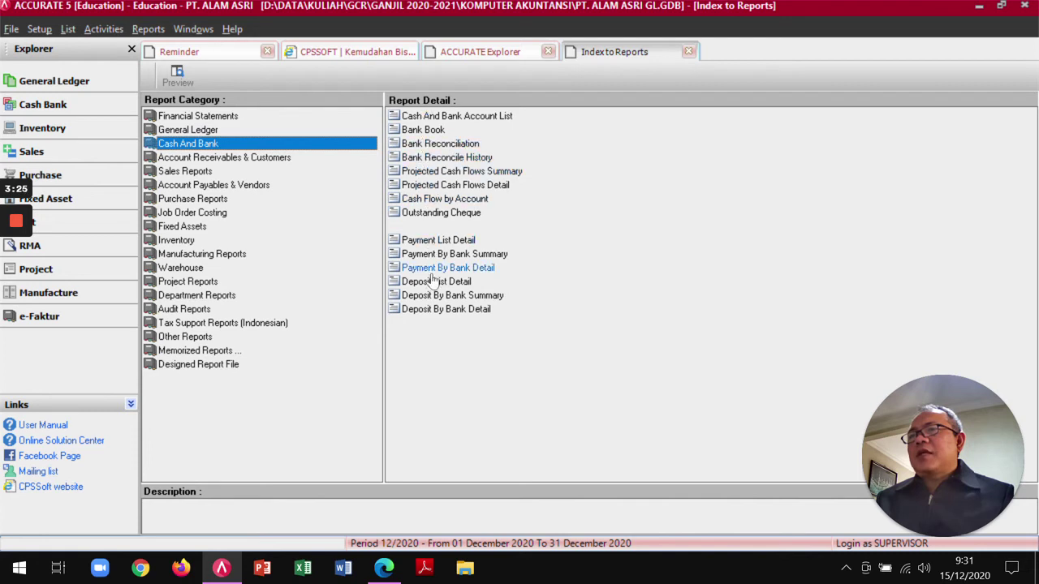
{"action": "left_click", "coordinate": [218, 158]}
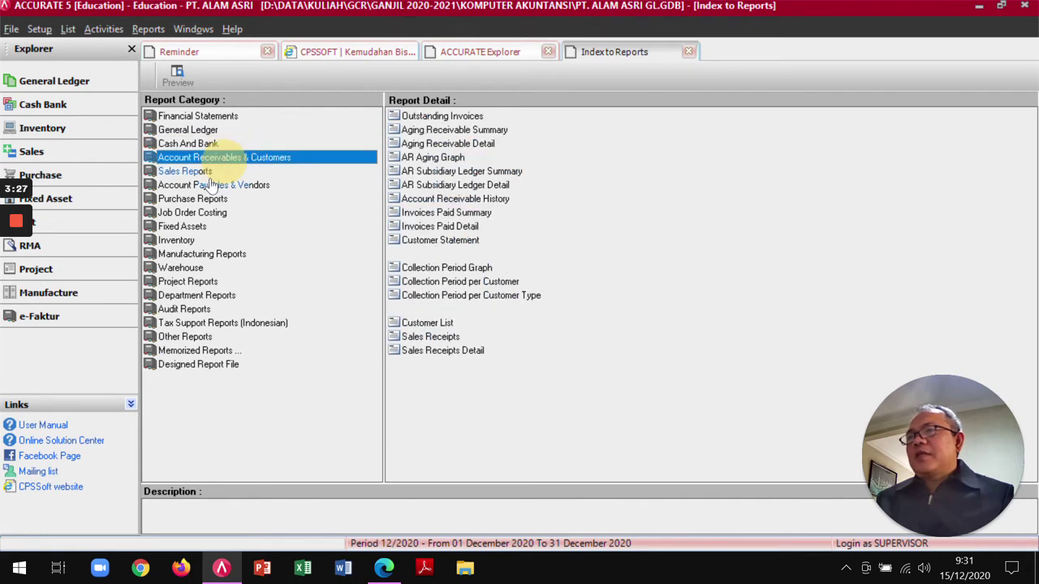
{"action": "left_click", "coordinate": [206, 172]}
{"action": "left_click", "coordinate": [204, 185]}
{"action": "left_click", "coordinate": [197, 198]}
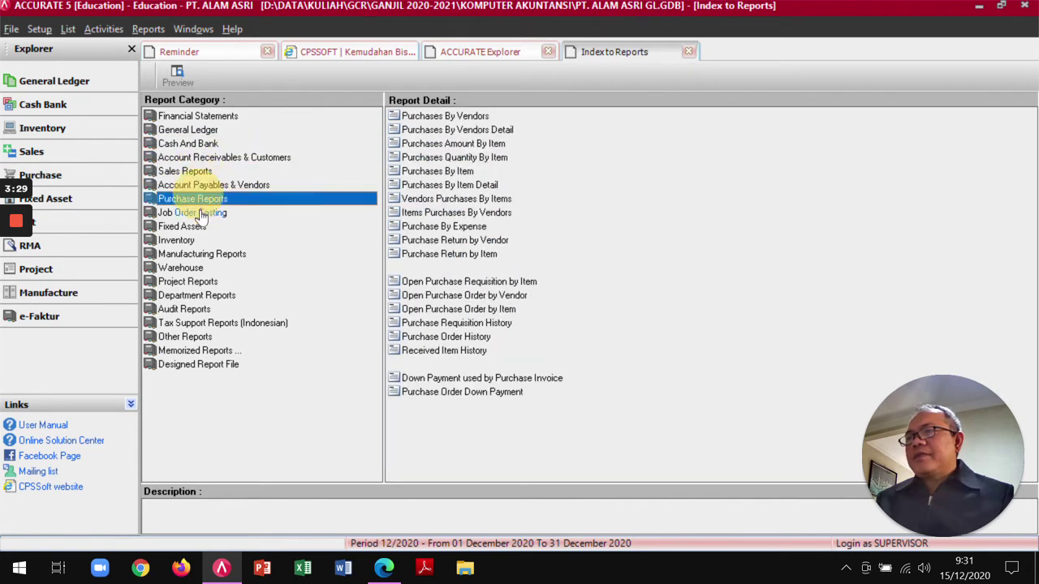
{"action": "left_click", "coordinate": [199, 212]}
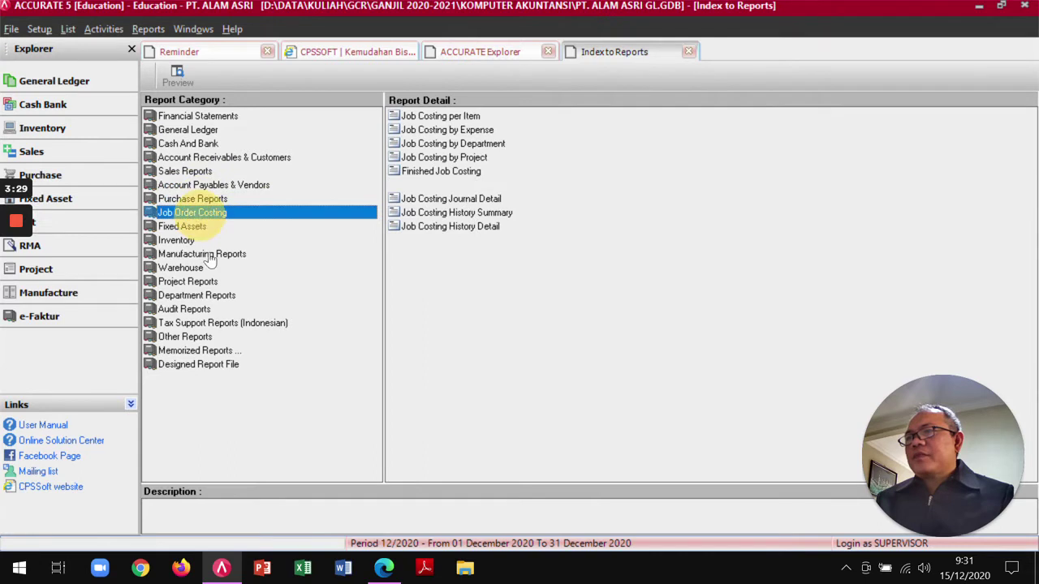
Check the date parameters of the Rekonsiliasi PPN Lebih/Kurang Bayar tax support report, cancel it and close the report index.
{"action": "left_click", "coordinate": [186, 323]}
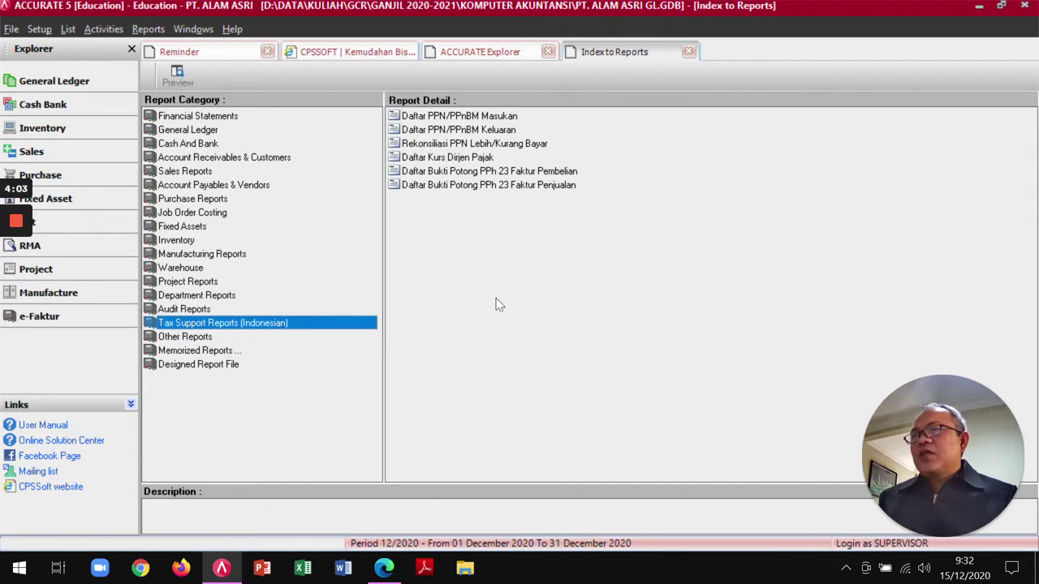
{"action": "double_click", "coordinate": [438, 144]}
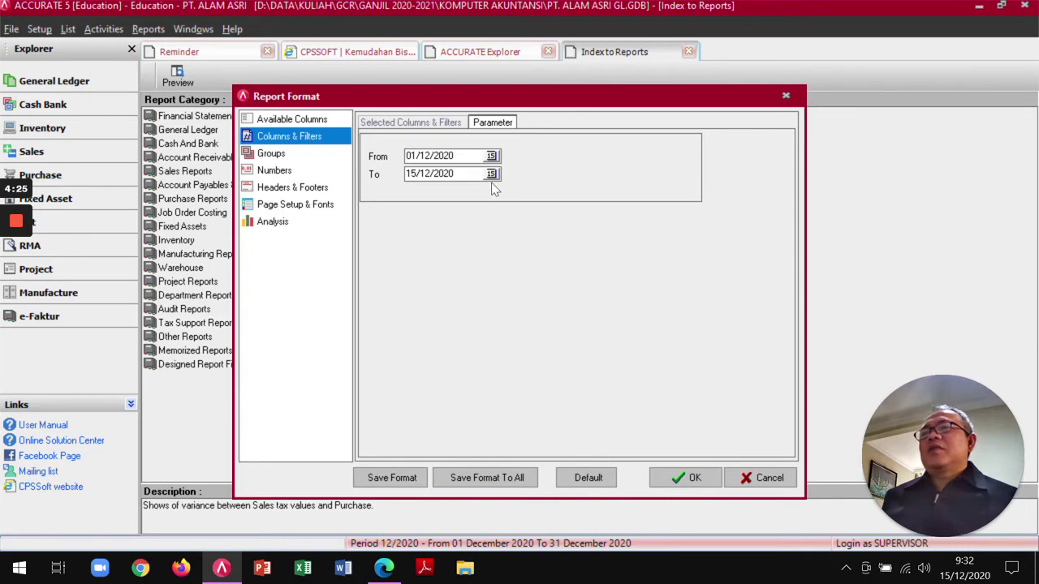
{"action": "left_click", "coordinate": [760, 484]}
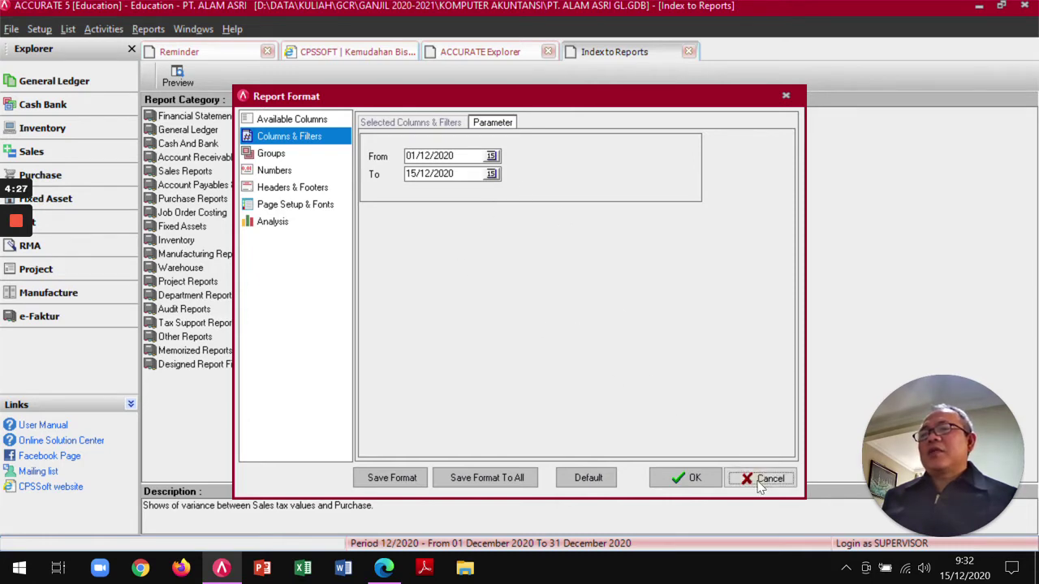
{"action": "left_click", "coordinate": [688, 52]}
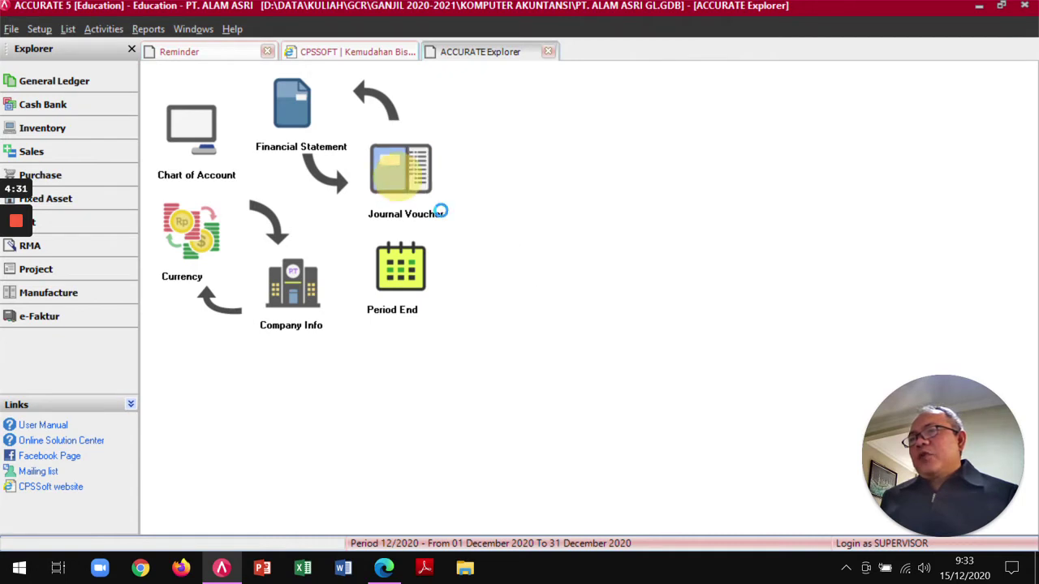
Open the Journal Voucher form, page back through vouchers 1013 and 1012, and close the form without saving.
{"action": "left_click", "coordinate": [401, 171]}
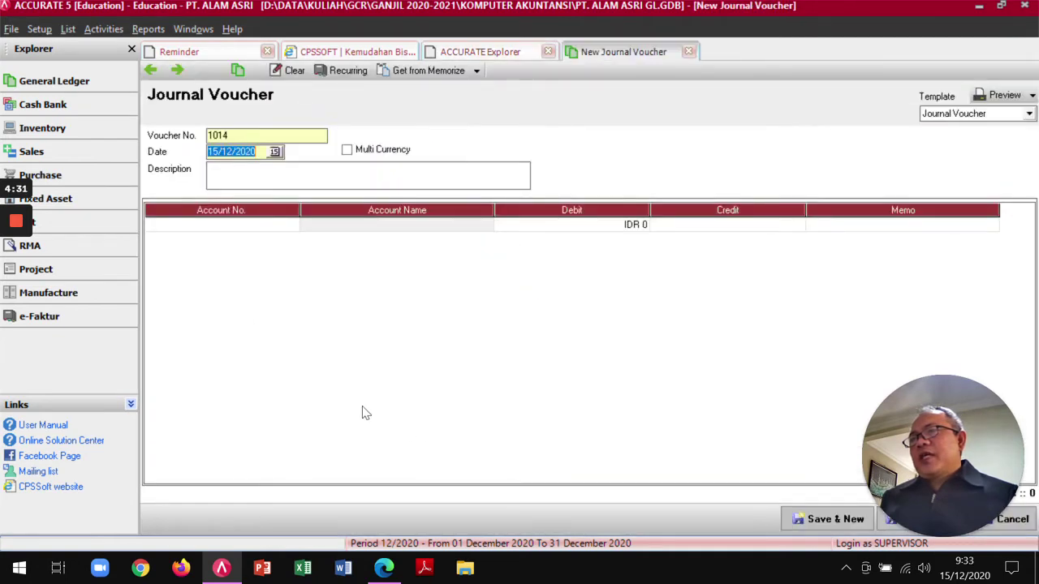
{"action": "type", "text": "31122019"}
{"action": "left_click", "coordinate": [160, 75]}
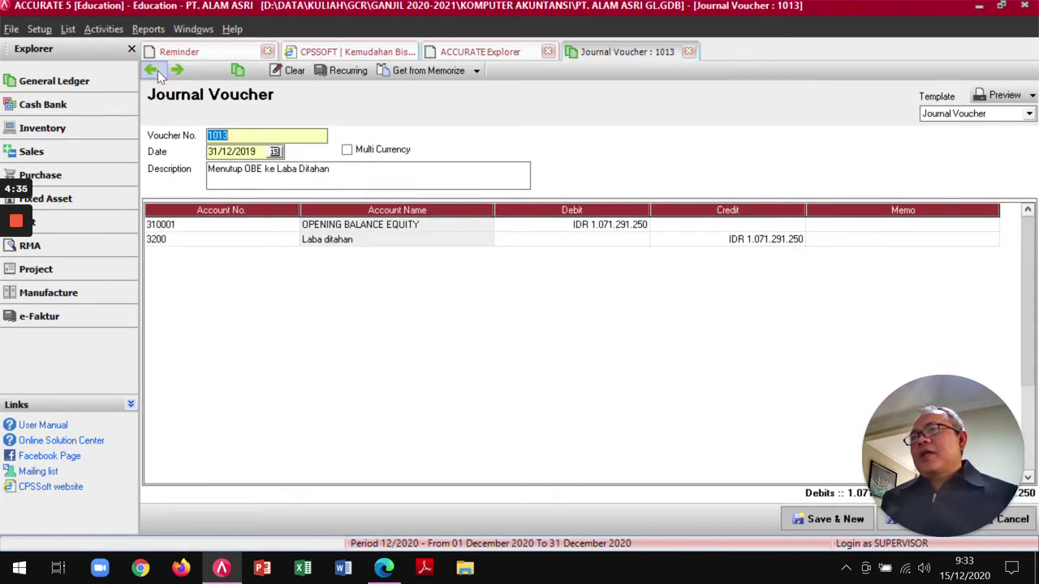
{"action": "left_click", "coordinate": [154, 72]}
{"action": "left_click", "coordinate": [184, 72]}
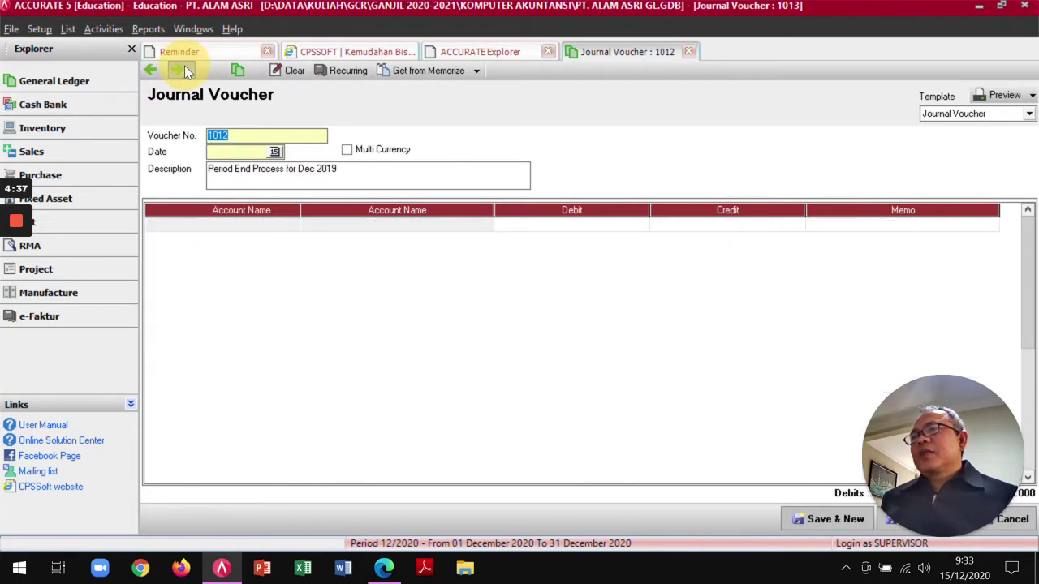
{"action": "left_click", "coordinate": [689, 52]}
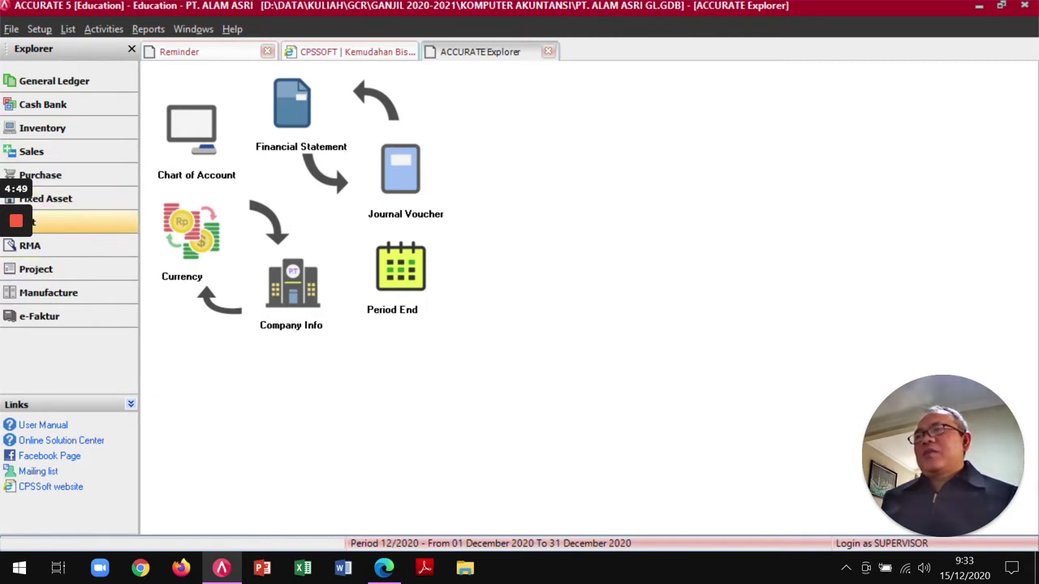
View the workflow diagrams of the Purchase, Inventory and Sales modules.
{"action": "left_click", "coordinate": [40, 175]}
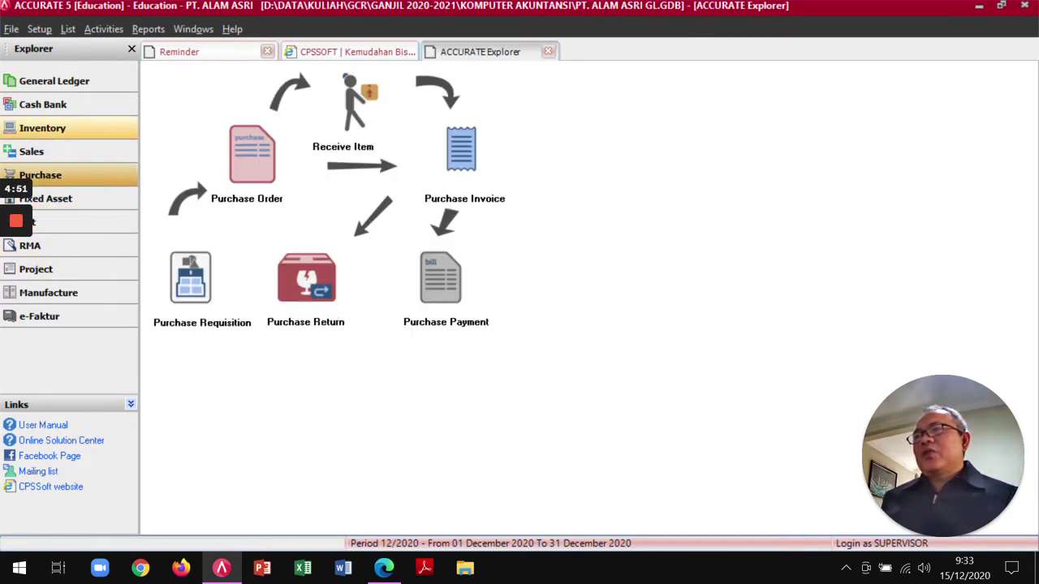
{"action": "left_click", "coordinate": [43, 128]}
{"action": "left_click", "coordinate": [57, 150]}
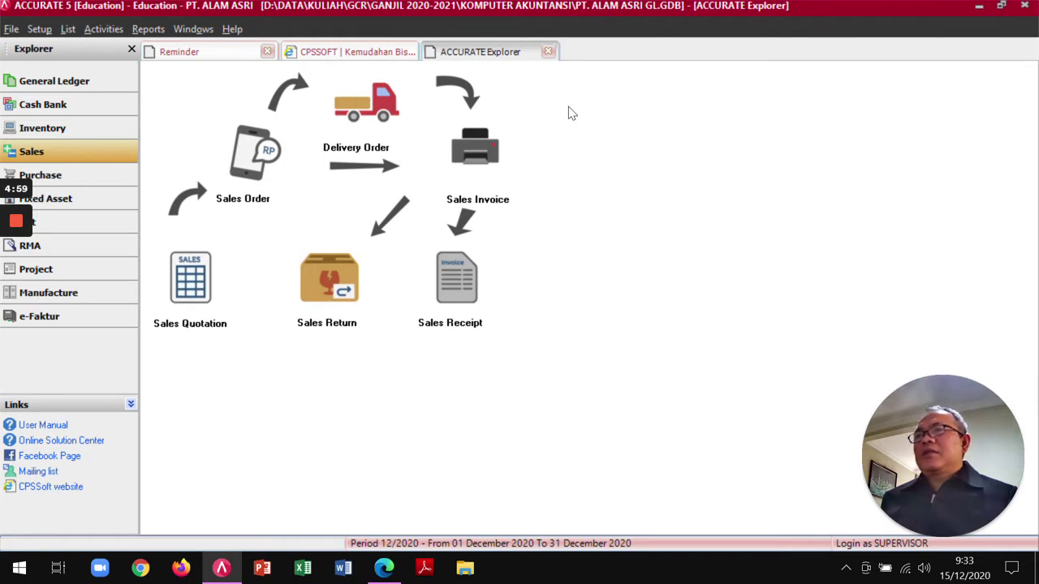
View the General Ledger module's Period End settings without processing them, and display the Cash Bank module's workflow.
{"action": "left_click", "coordinate": [73, 82]}
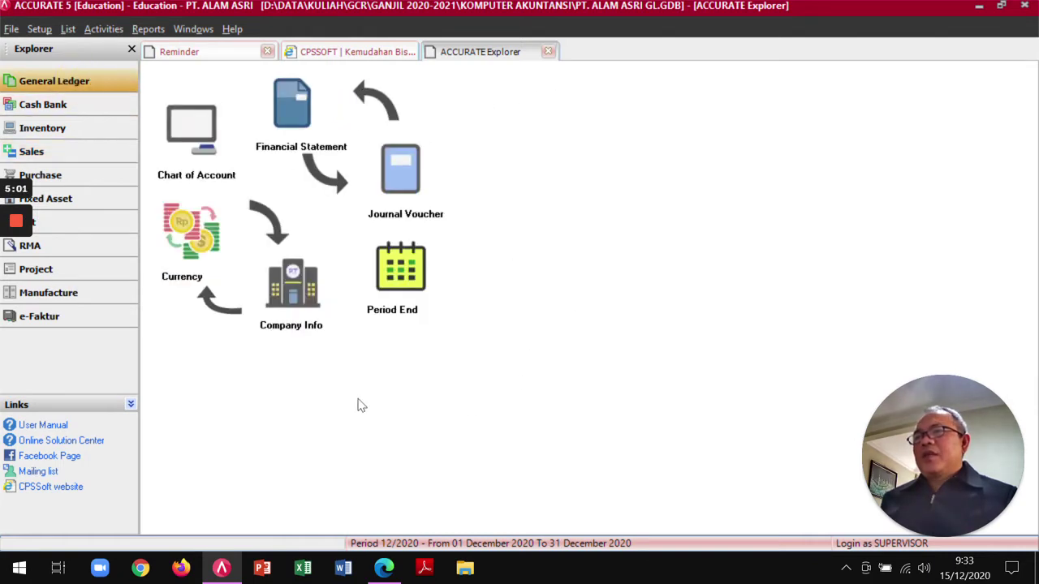
{"action": "left_click", "coordinate": [411, 280]}
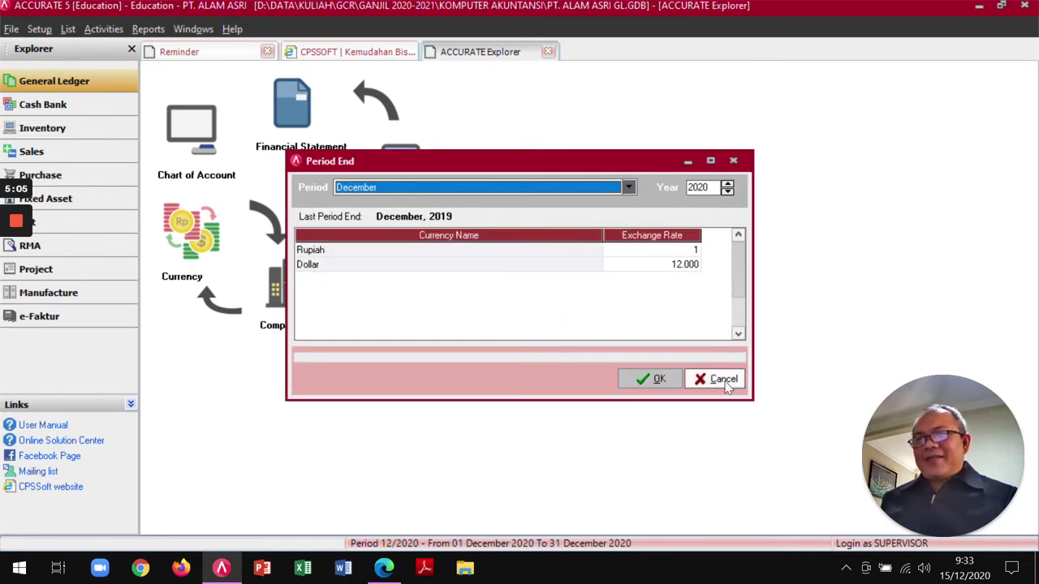
{"action": "left_click", "coordinate": [722, 379]}
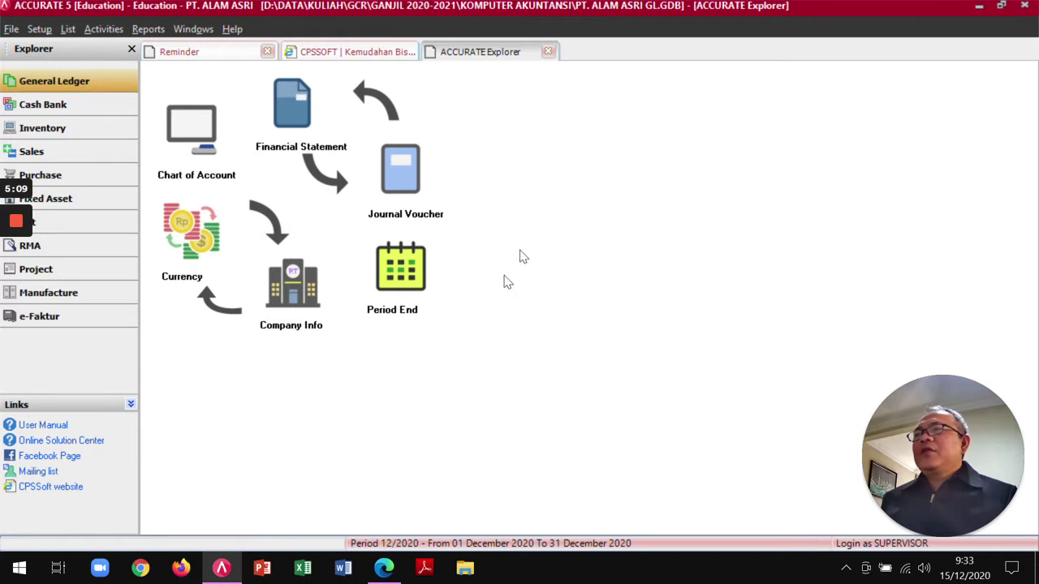
{"action": "left_click", "coordinate": [43, 104]}
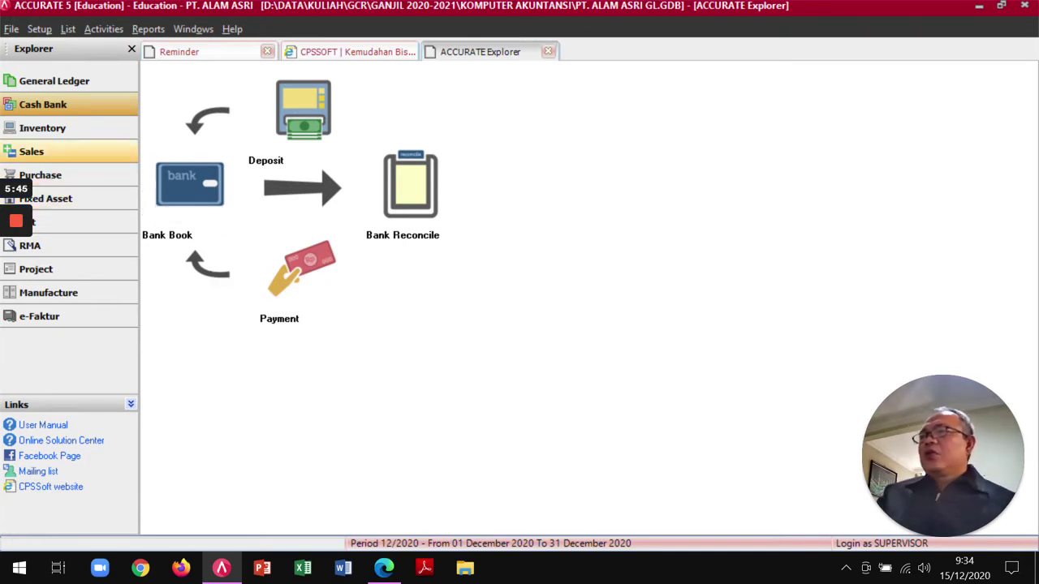
{"action": "mouse_move", "coordinate": [20, 230]}
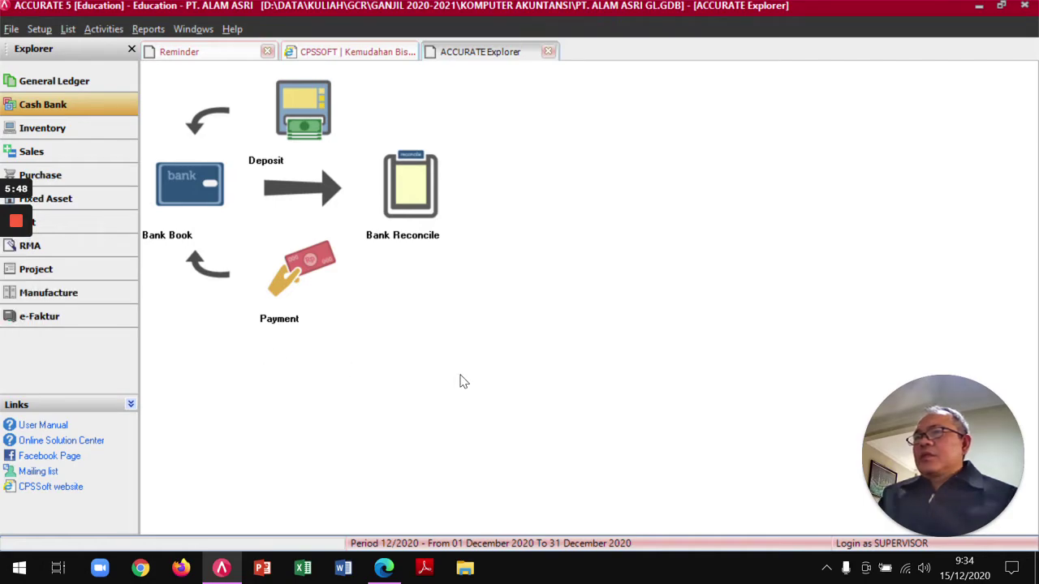
Switch to MODUL ACCURATE 2020.pdf in the browser and read the General Ledger and Form Journal Voucher explanations in chapter IX.
{"action": "key", "text": "alt+Tab"}
{"action": "scroll", "coordinate": [459, 375], "scroll_direction": "up", "scroll_amount": 10}
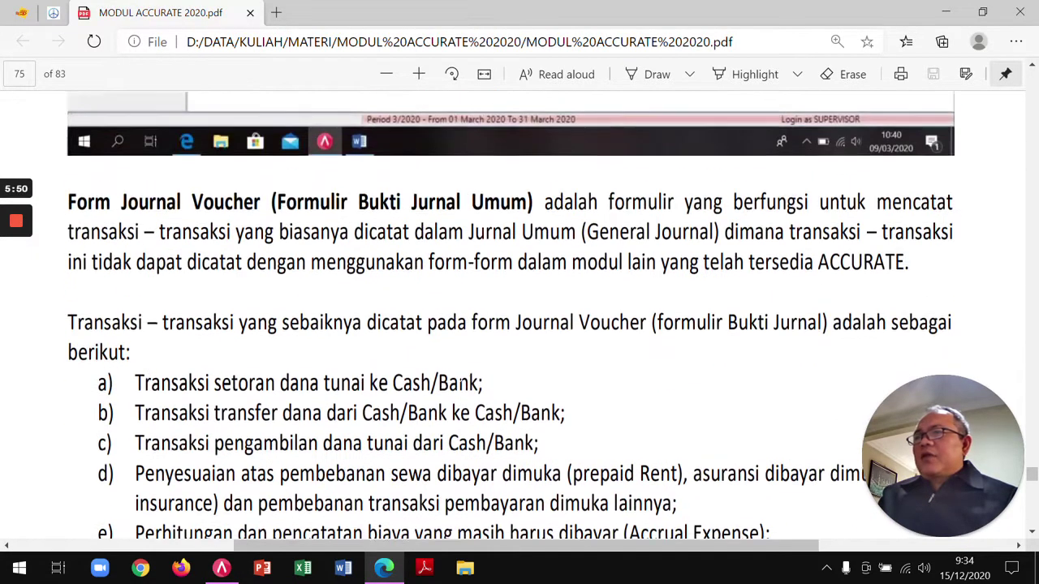
{"action": "scroll", "coordinate": [510, 317], "scroll_direction": "up", "scroll_amount": 5}
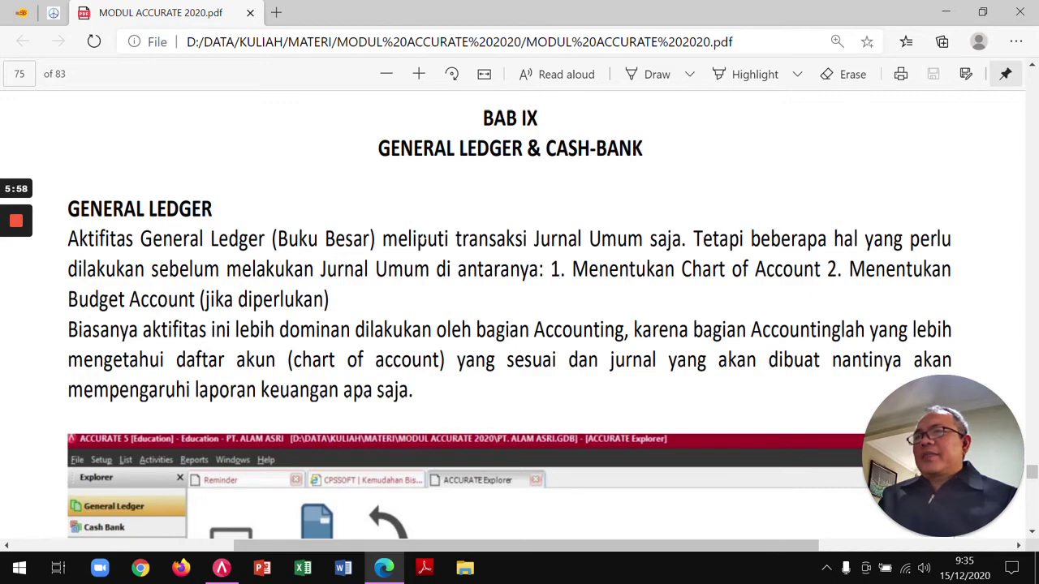
{"action": "scroll", "coordinate": [519, 324], "scroll_direction": "down", "scroll_amount": 1}
{"action": "scroll", "coordinate": [519, 325], "scroll_direction": "down", "scroll_amount": 1}
{"action": "scroll", "coordinate": [519, 325], "scroll_direction": "up", "scroll_amount": 2}
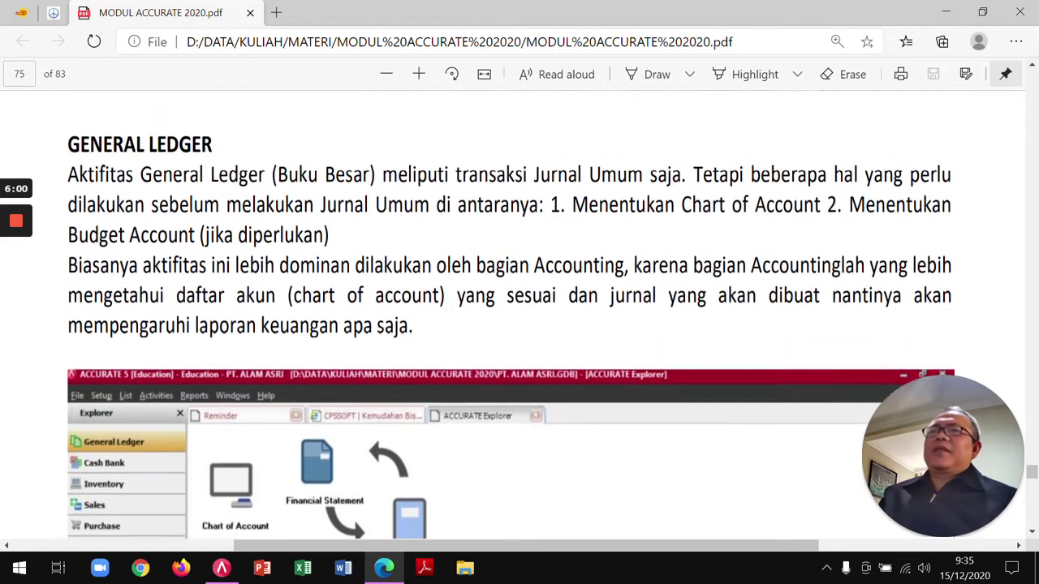
{"action": "scroll", "coordinate": [520, 325], "scroll_direction": "down", "scroll_amount": 6}
{"action": "scroll", "coordinate": [419, 248], "scroll_direction": "down", "scroll_amount": 6}
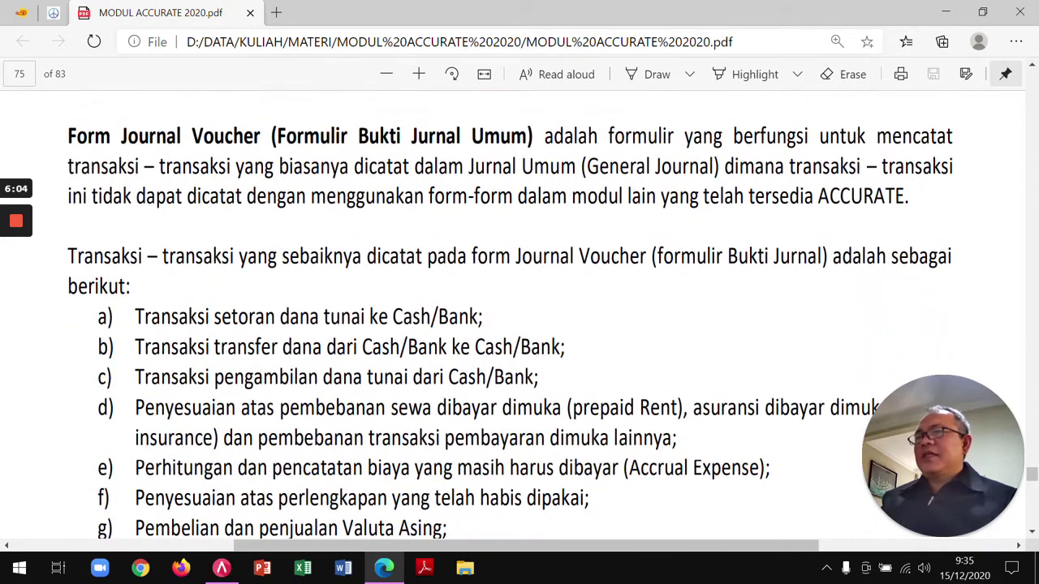
Read the module PDF's example transaction of 15 Januari 2020 about the goods vehicle purchase and its asset field table.
{"action": "scroll", "coordinate": [509, 329], "scroll_direction": "down", "scroll_amount": 12}
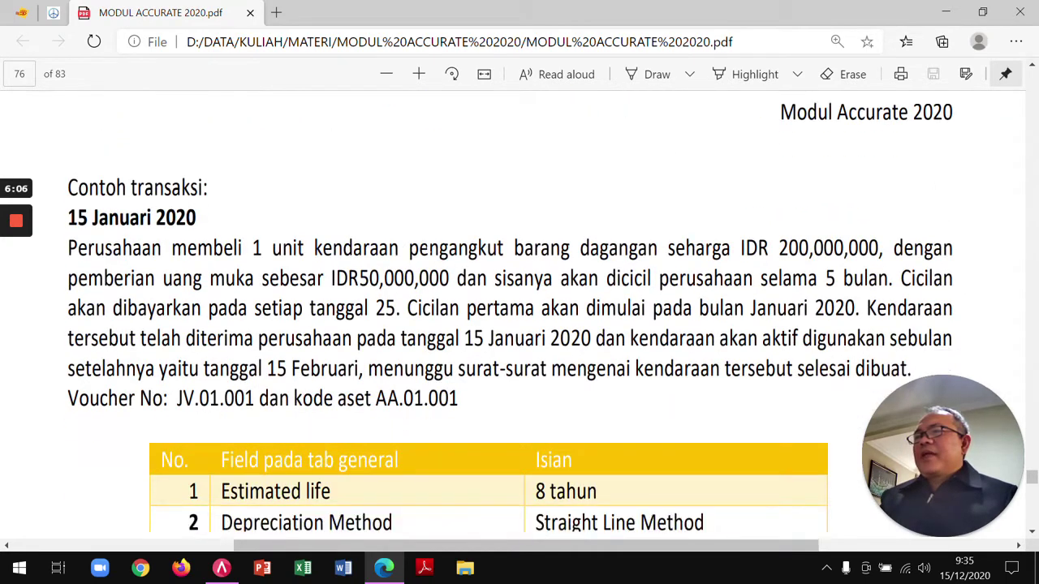
{"action": "scroll", "coordinate": [427, 249], "scroll_direction": "down", "scroll_amount": 3}
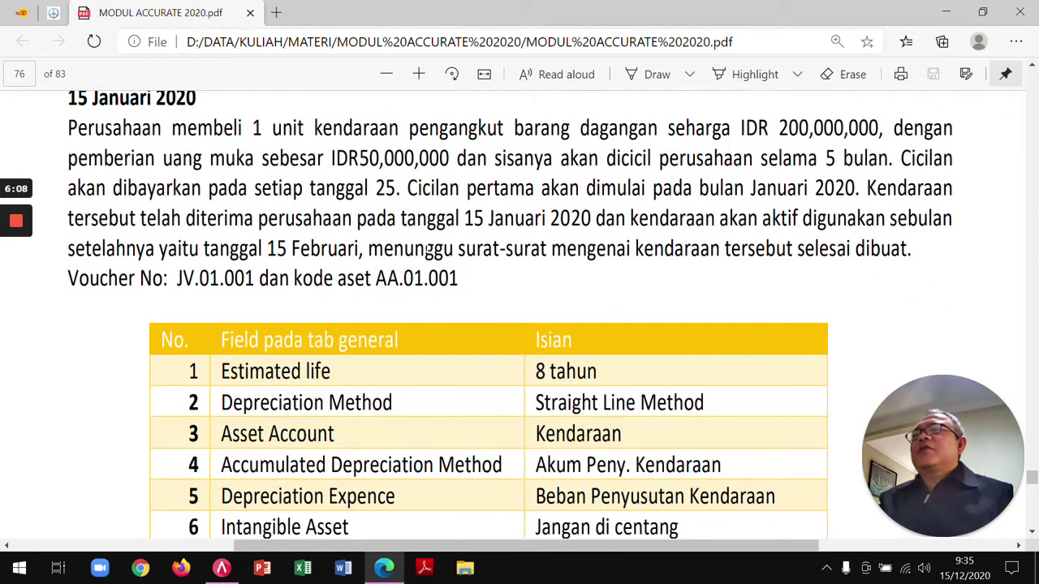
{"action": "scroll", "coordinate": [426, 249], "scroll_direction": "up", "scroll_amount": 2}
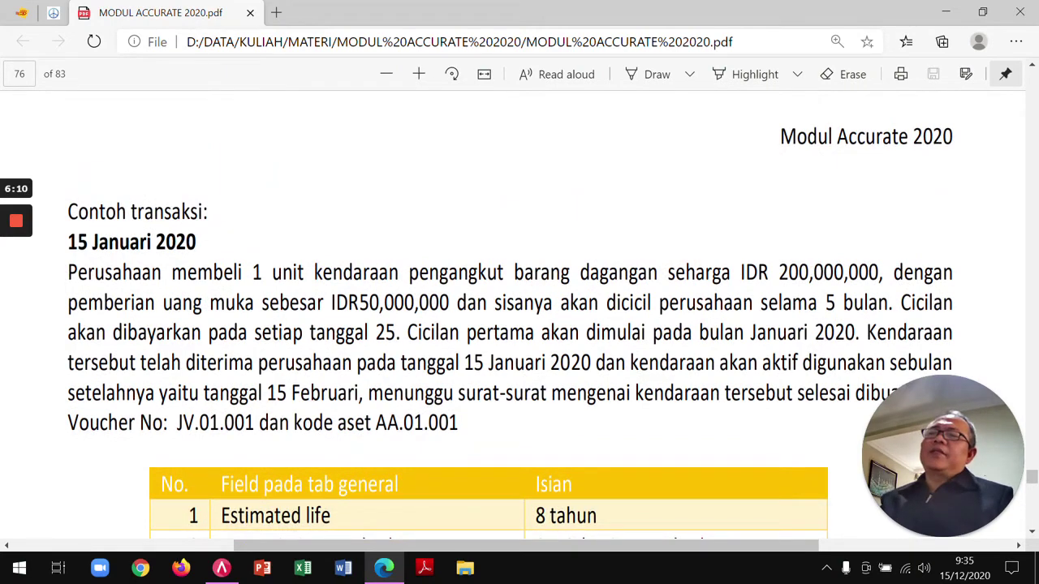
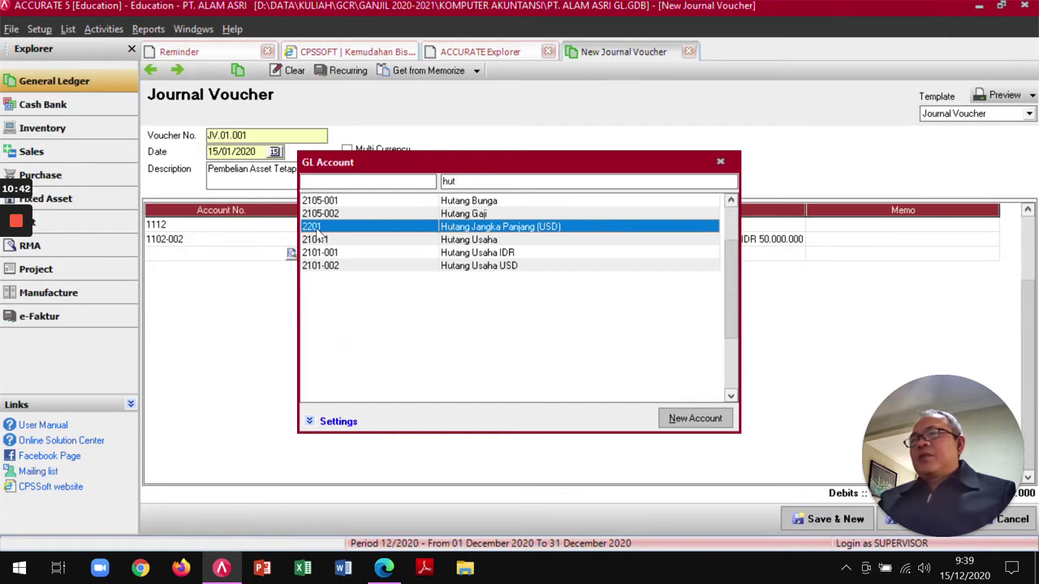
Create a Long Term Liability account numbered 2202 and named Hutang Bank for the journal voucher's third line.
{"action": "left_click", "coordinate": [673, 417]}
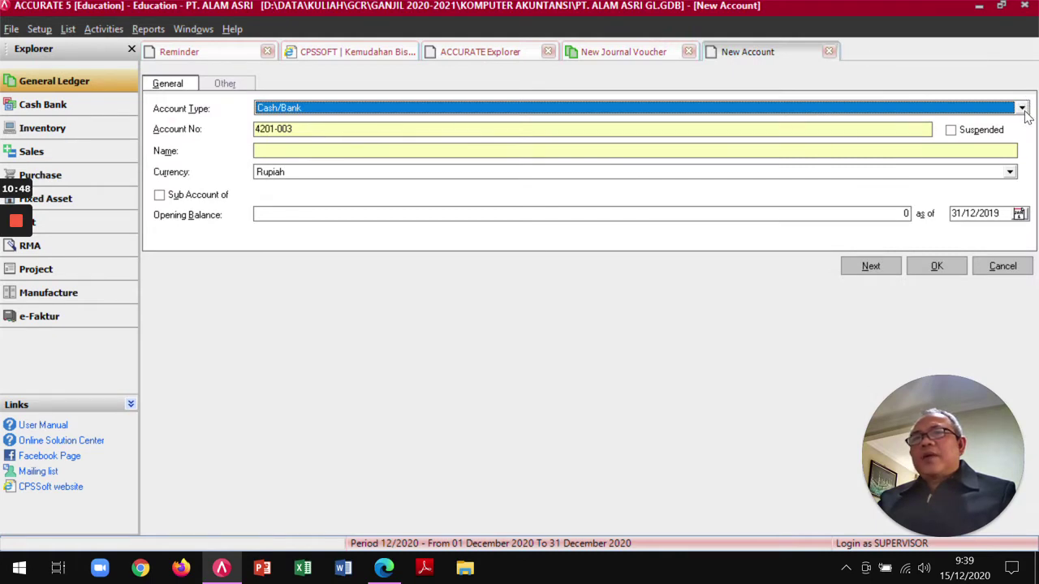
{"action": "left_click", "coordinate": [1022, 109]}
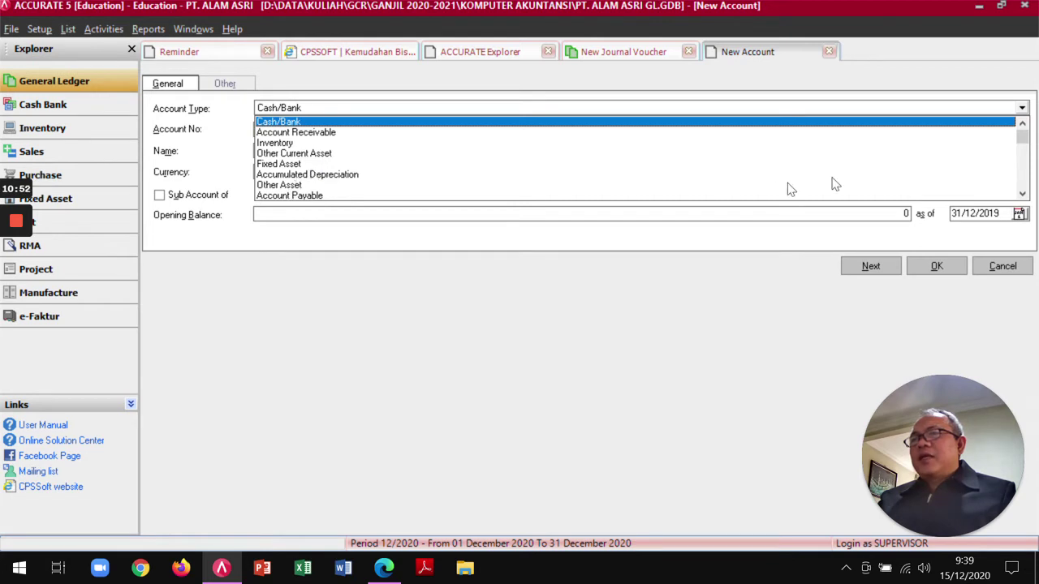
{"action": "scroll", "coordinate": [1022, 196], "scroll_direction": "down", "scroll_amount": 1}
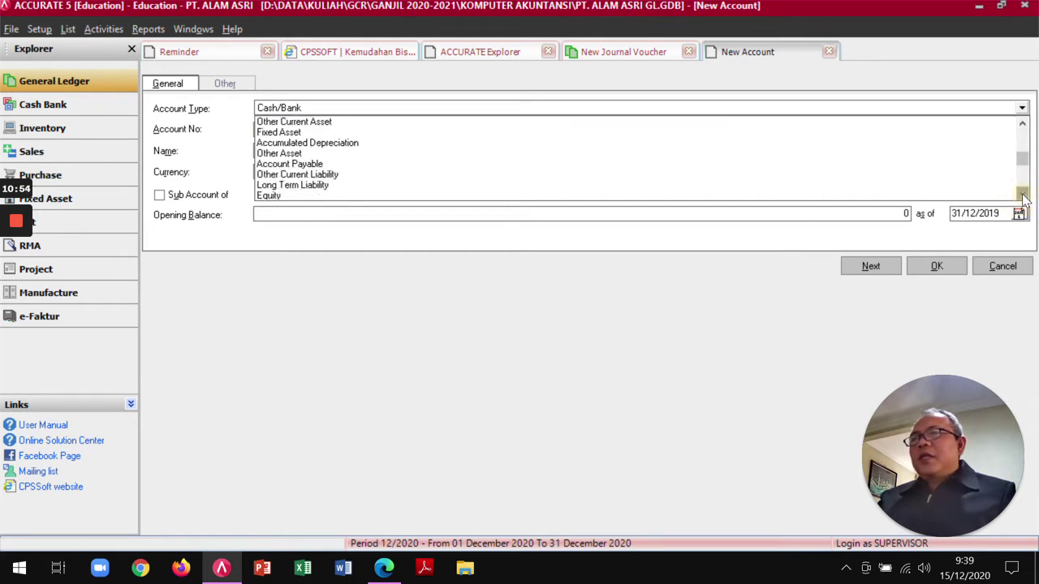
{"action": "left_click", "coordinate": [309, 185]}
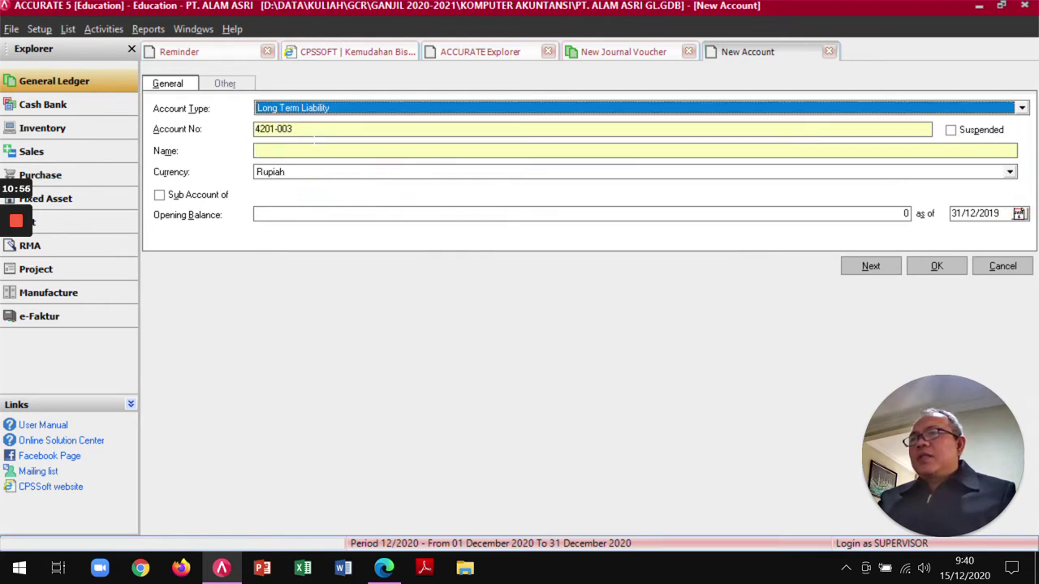
{"action": "key", "text": "Tab"}
{"action": "type", "text": "2"}
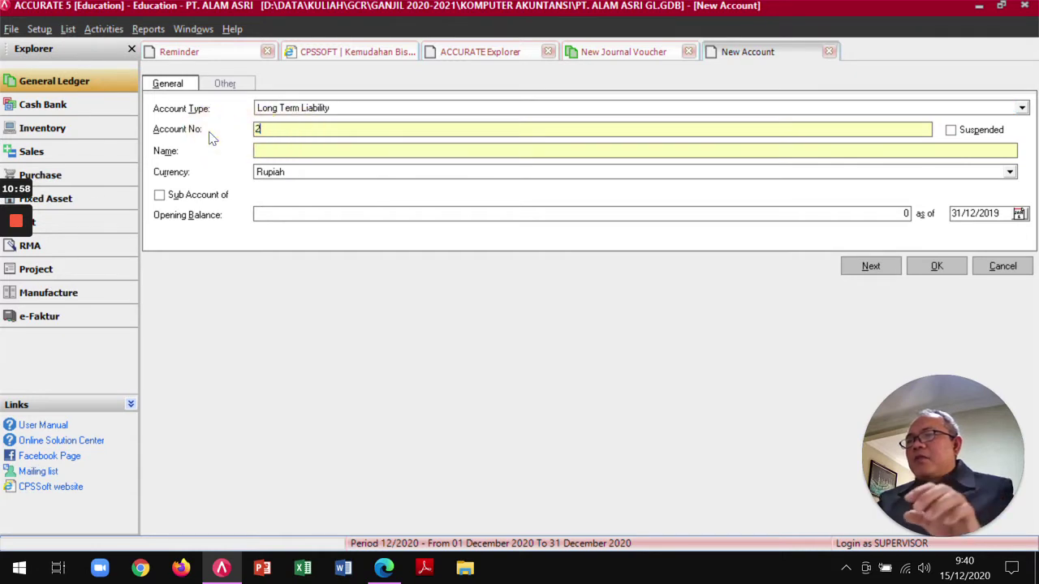
{"action": "type", "text": "202"}
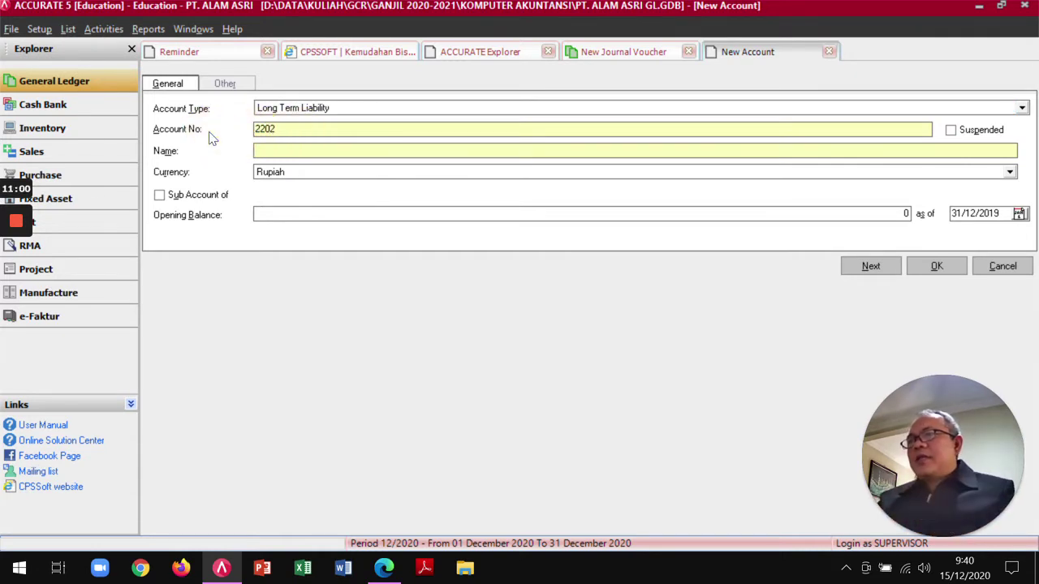
{"action": "type", "text": "H"}
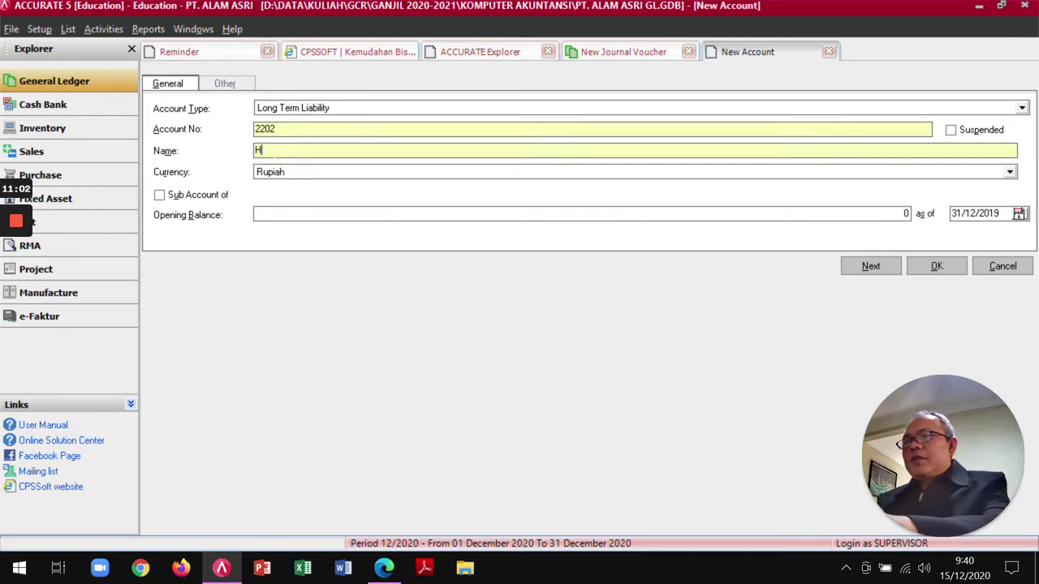
{"action": "type", "text": "utang Bank"}
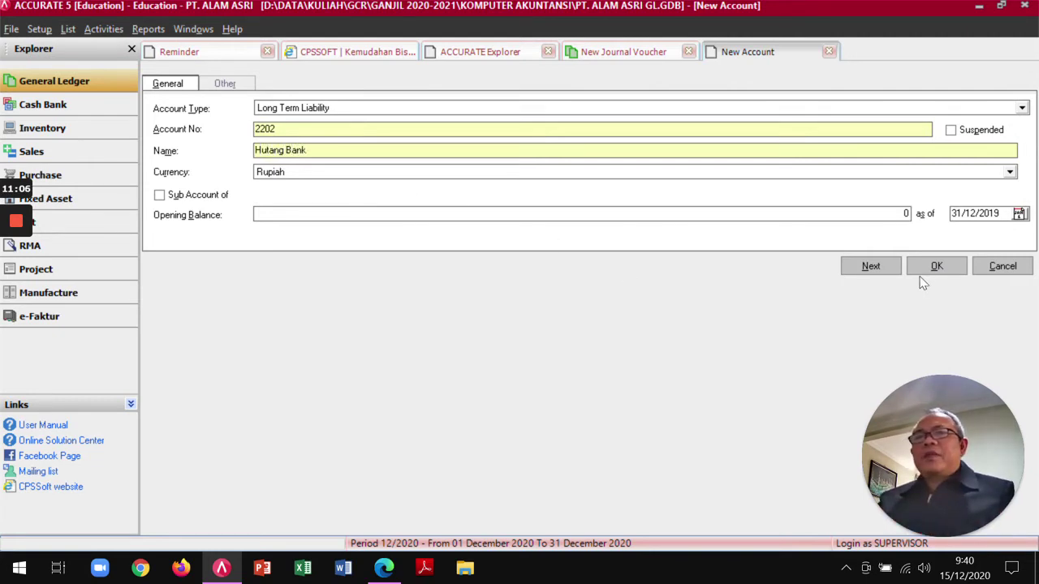
{"action": "left_click", "coordinate": [933, 271]}
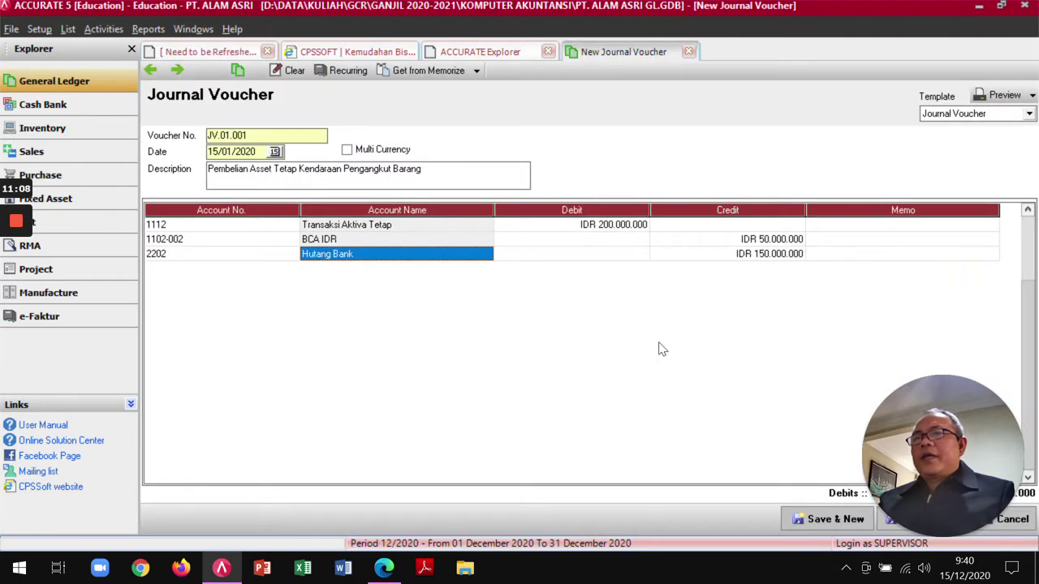
Preview the printed form of journal voucher JV.01.001, close the preview, and save and close the voucher.
{"action": "key", "text": "Tab"}
{"action": "key", "text": "Tab"}
{"action": "key", "text": "Tab"}
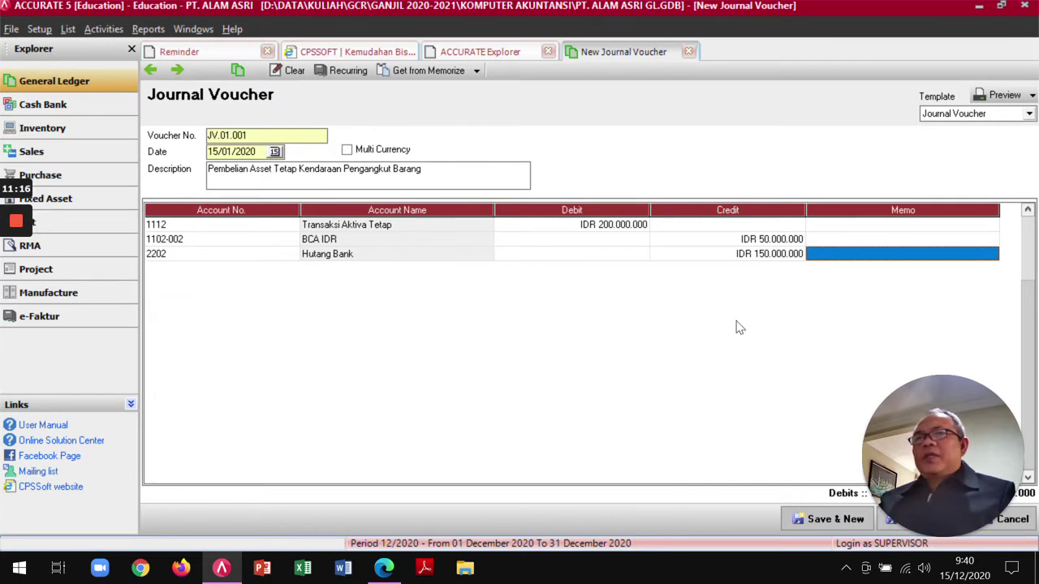
{"action": "left_click", "coordinate": [1007, 96]}
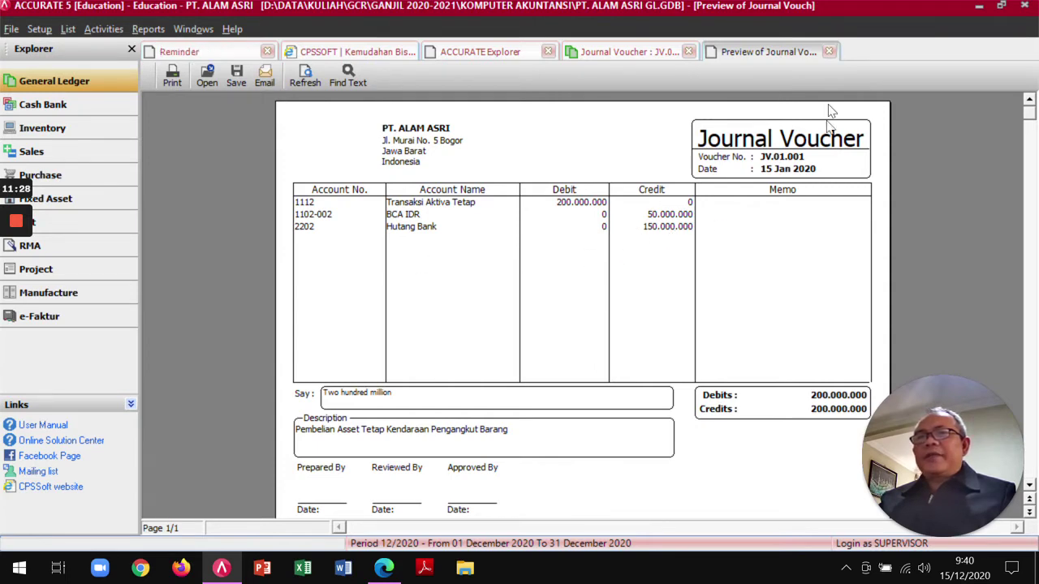
{"action": "left_click", "coordinate": [831, 52]}
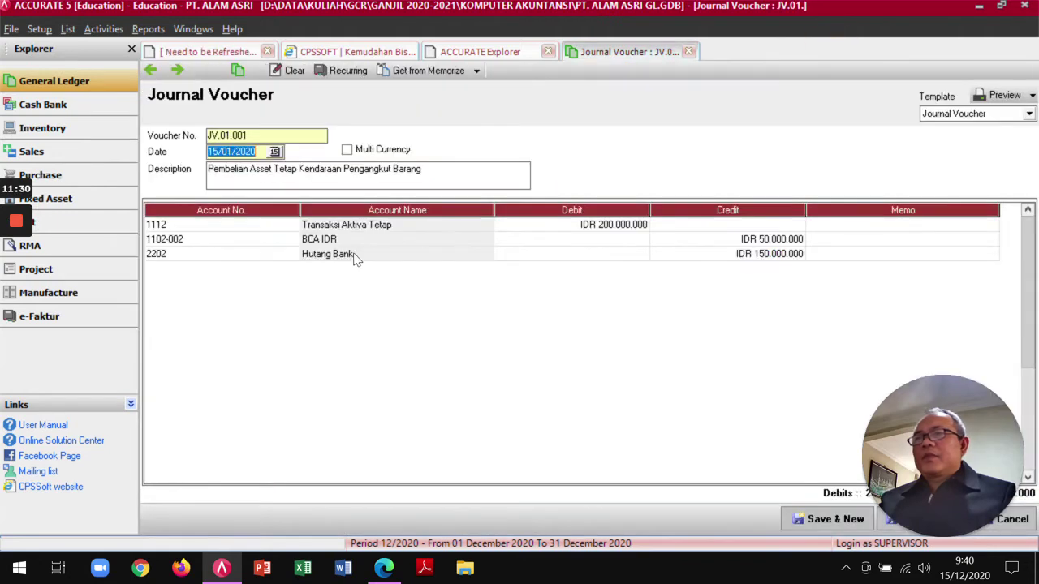
{"action": "left_click_drag", "start_coordinate": [945, 393], "coordinate": [944, 275]}
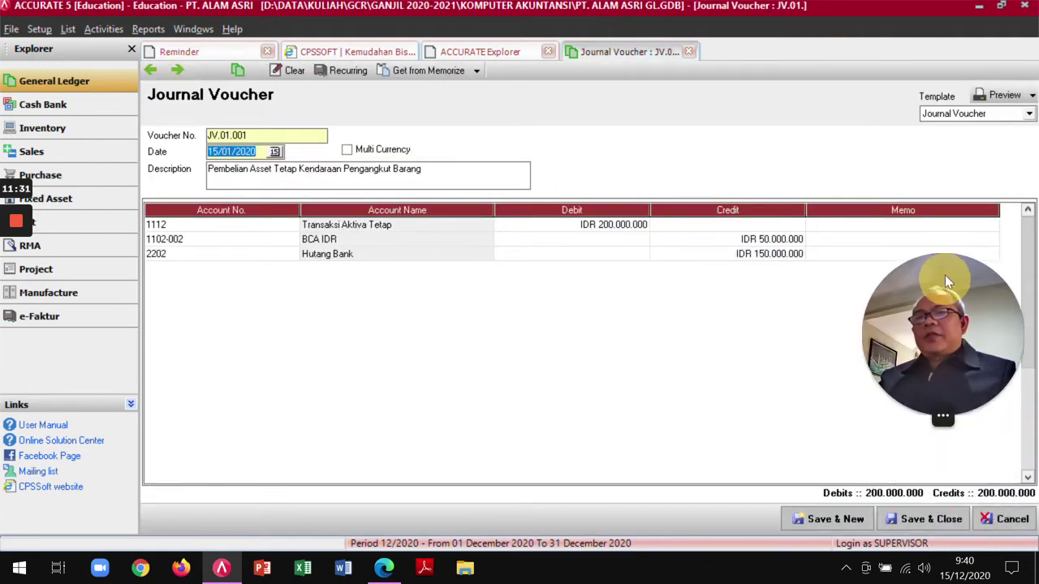
{"action": "left_click", "coordinate": [918, 519]}
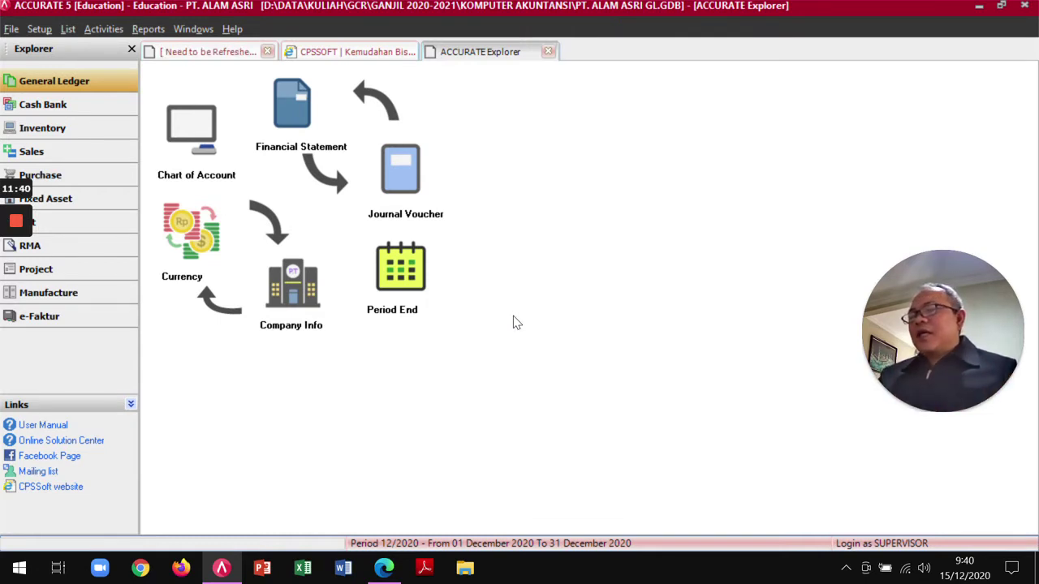
Check the voucher example in the module PDF, return to Accurate 5, and open a new Fixed Asset form.
{"action": "key", "text": "alt+Tab"}
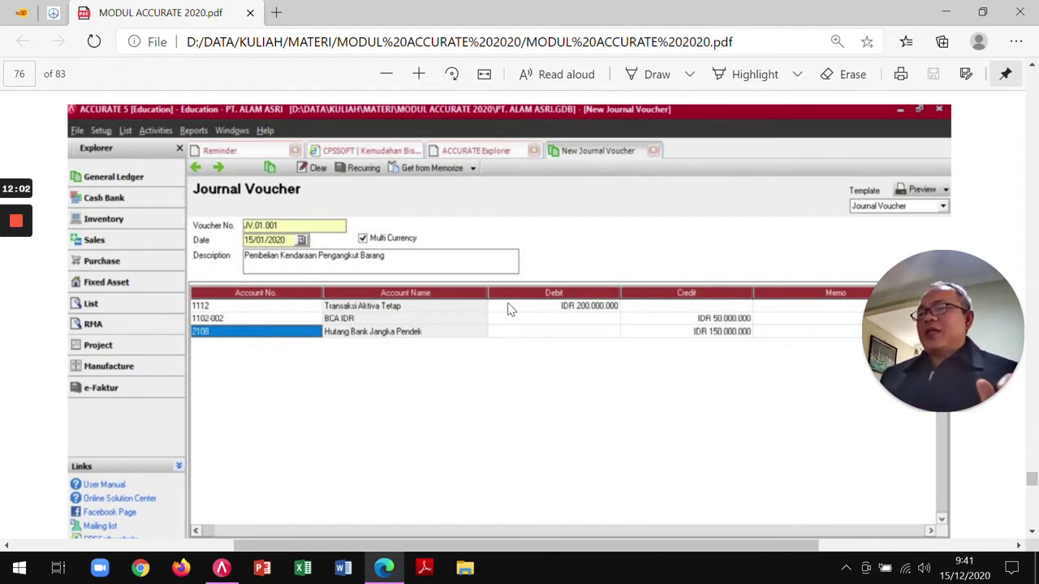
{"action": "key", "text": "alt+Tab"}
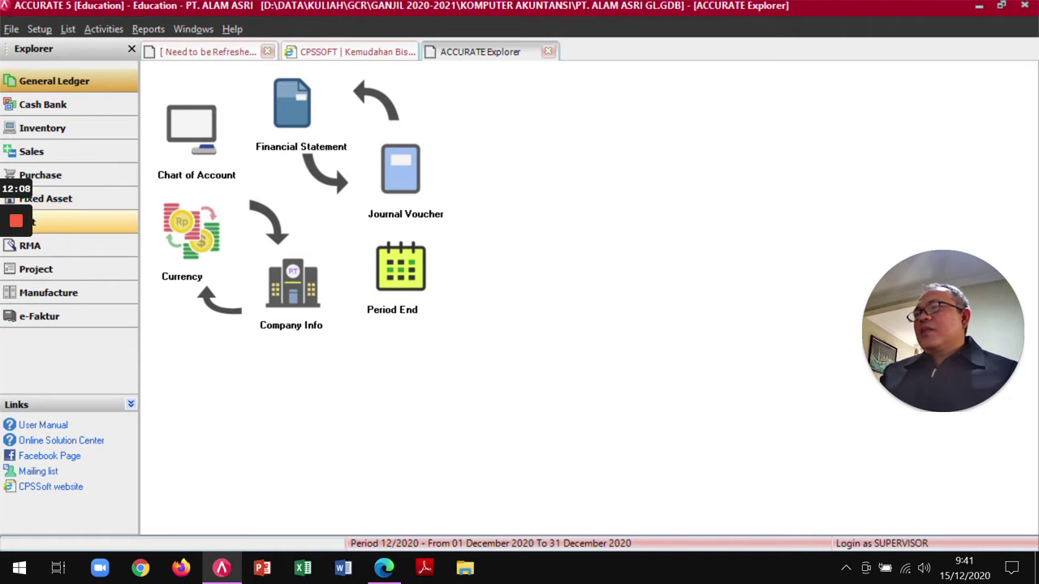
{"action": "left_click", "coordinate": [57, 198]}
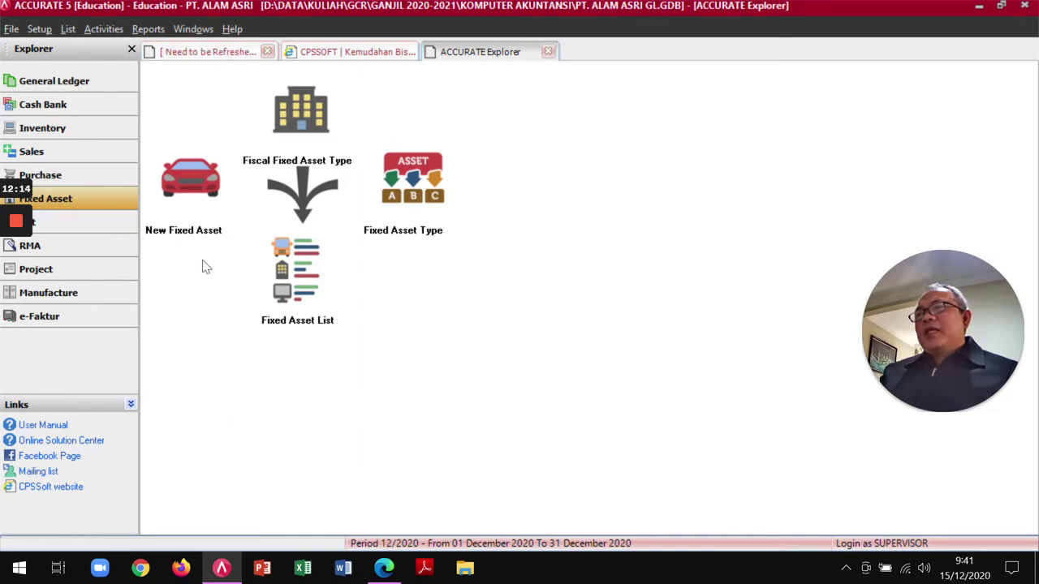
{"action": "left_click", "coordinate": [190, 180]}
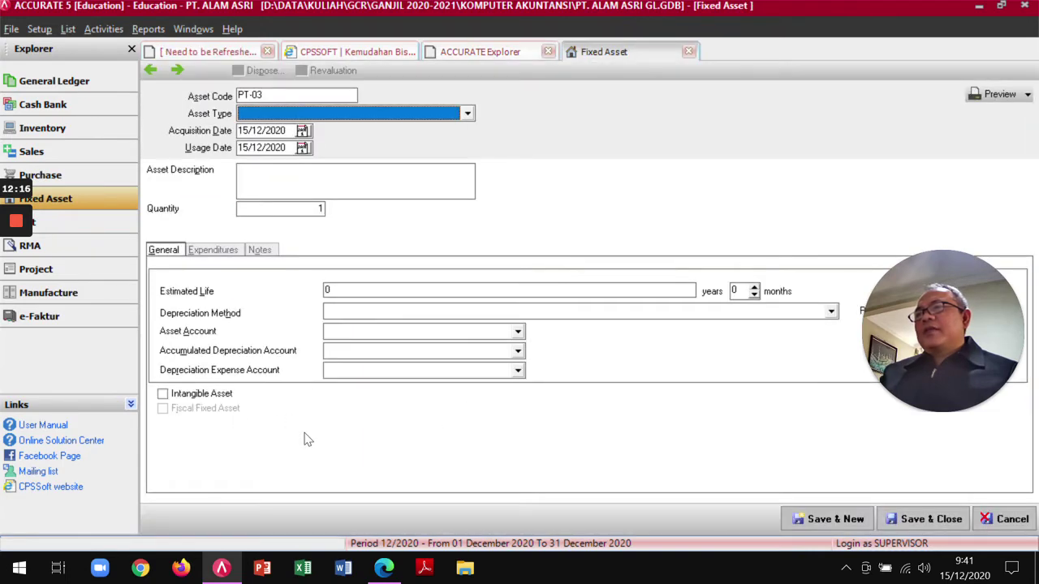
Copy asset code AA.01.001 from the module PDF into the new fixed asset and set its type to Kendaraan 1.
{"action": "key", "text": "alt+Tab"}
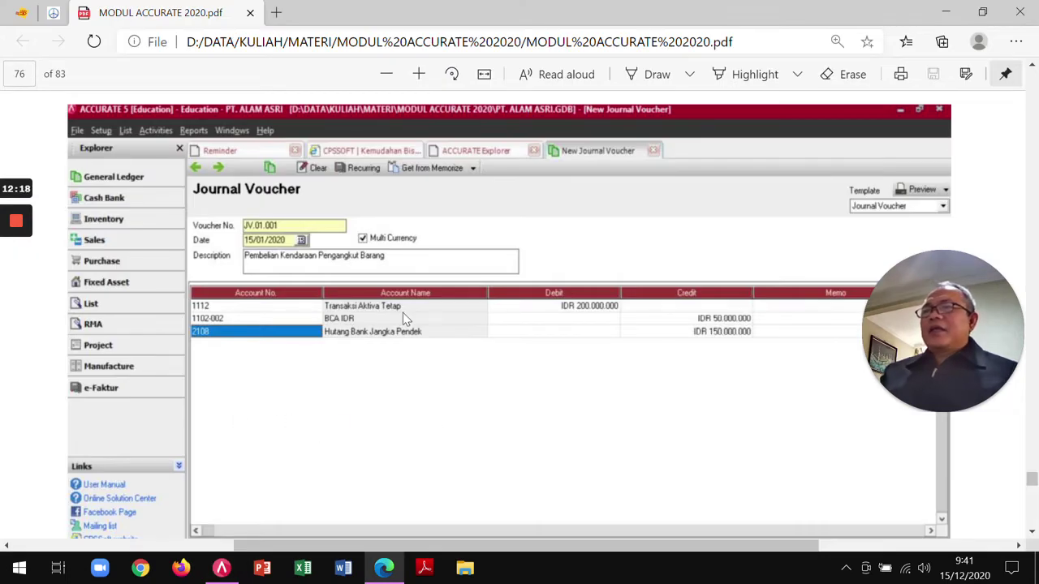
{"action": "key", "text": "alt+Tab"}
{"action": "key", "text": "alt+Tab"}
{"action": "scroll", "coordinate": [394, 353], "scroll_direction": "down", "scroll_amount": 5}
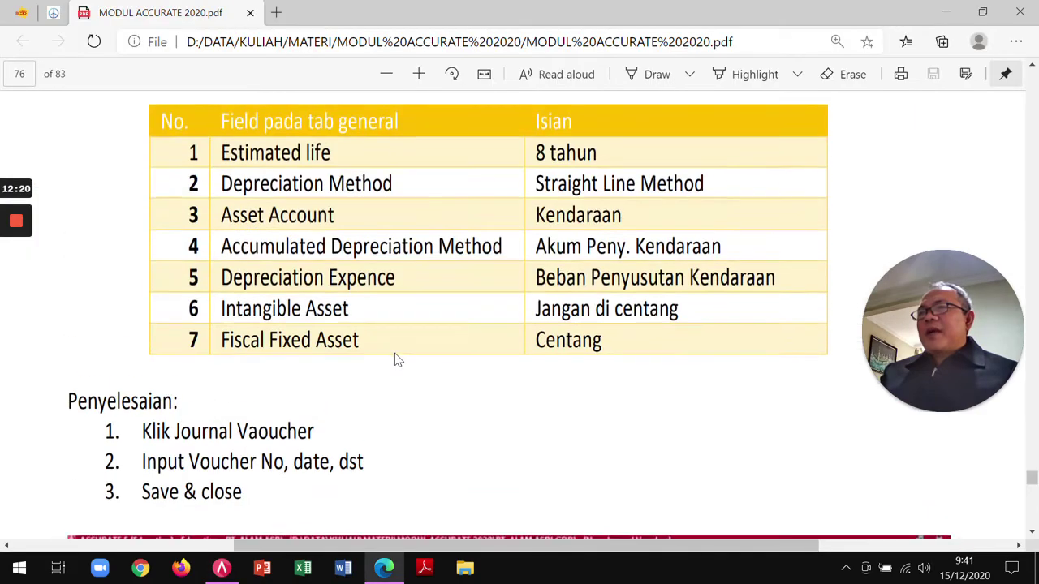
{"action": "scroll", "coordinate": [394, 353], "scroll_direction": "up", "scroll_amount": 3}
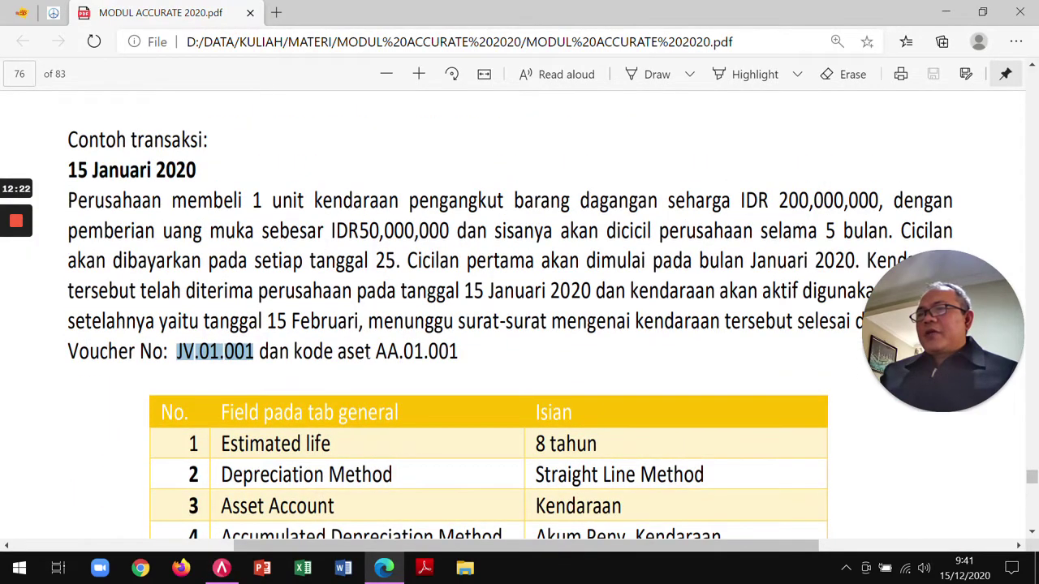
{"action": "left_click_drag", "start_coordinate": [375, 351], "coordinate": [458, 351]}
{"action": "key", "text": "ctrl+c"}
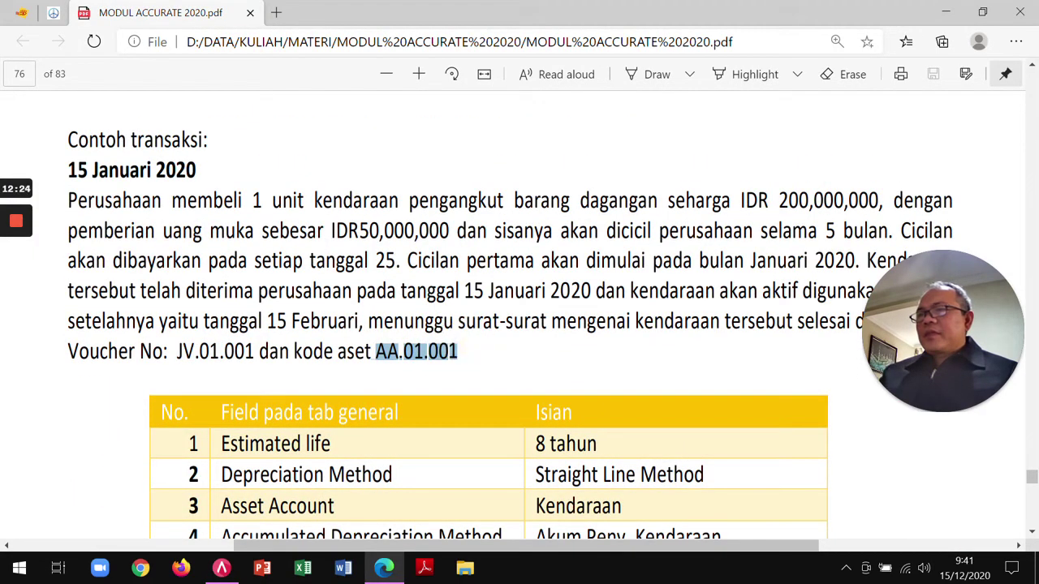
{"action": "key", "text": "alt+Tab"}
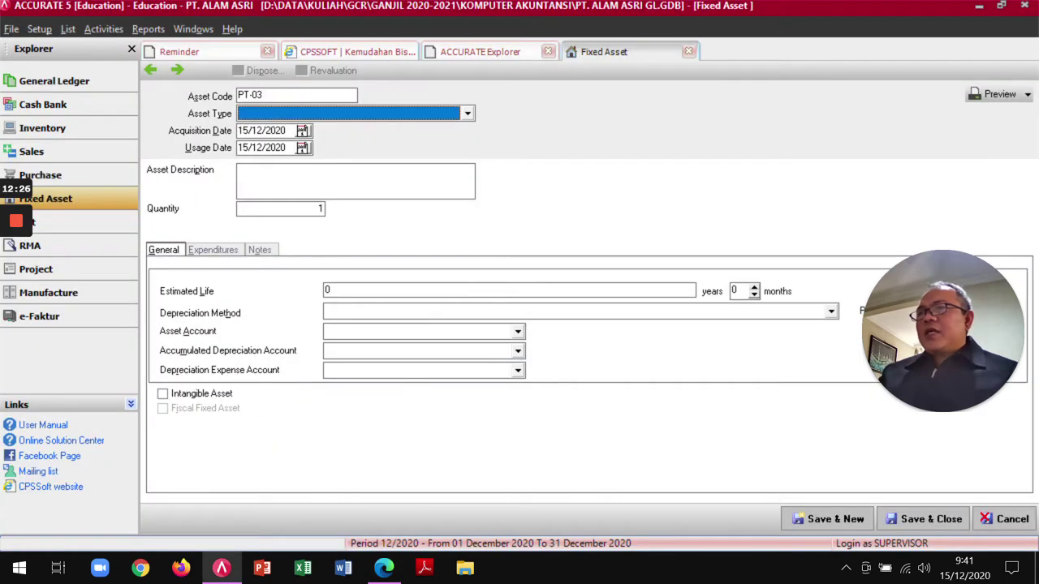
{"action": "key", "text": "shift+Tab"}
{"action": "key", "text": "ctrl+v"}
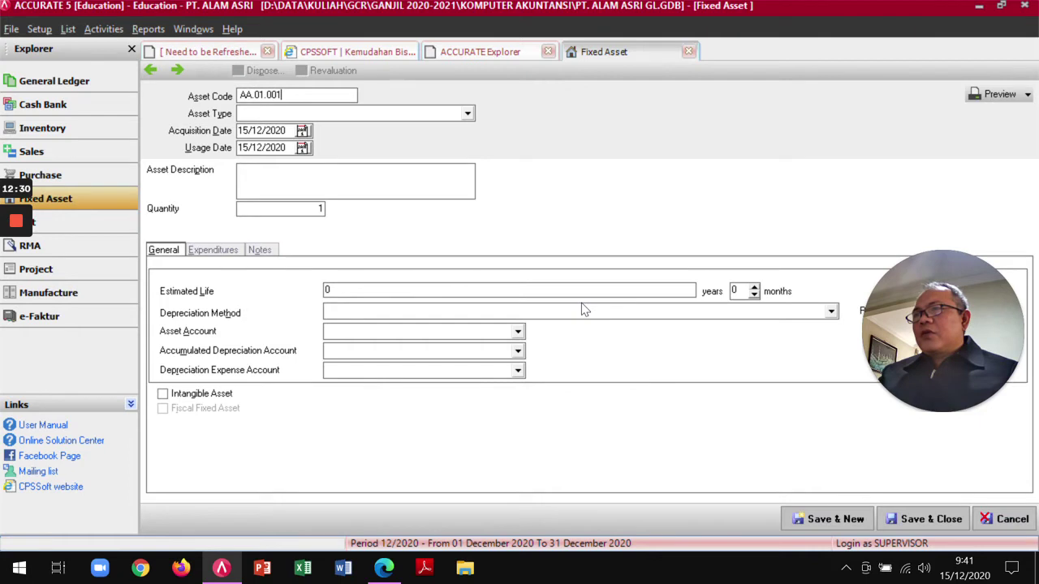
{"action": "left_click", "coordinate": [468, 114]}
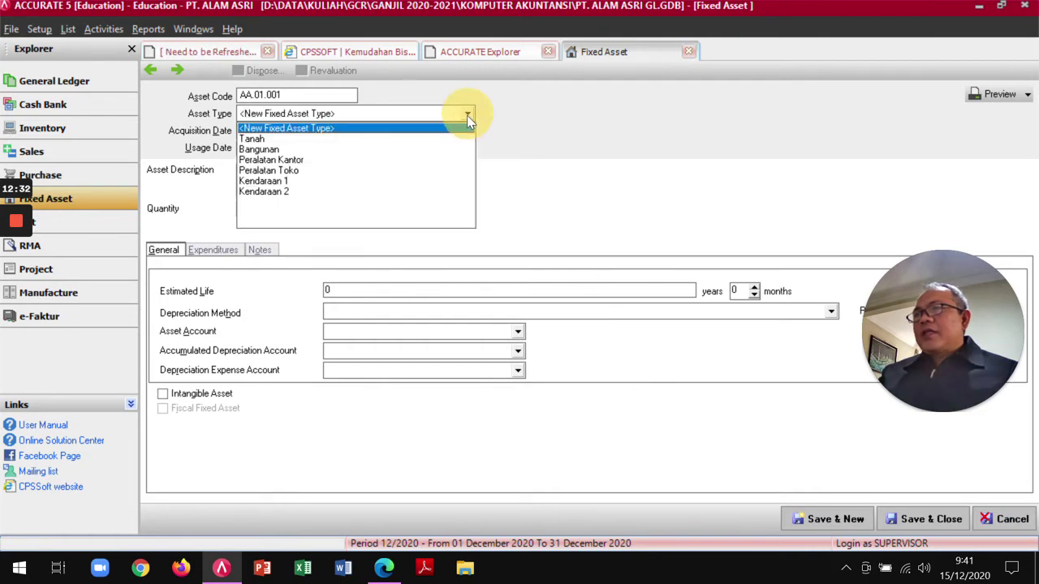
{"action": "left_click", "coordinate": [271, 181]}
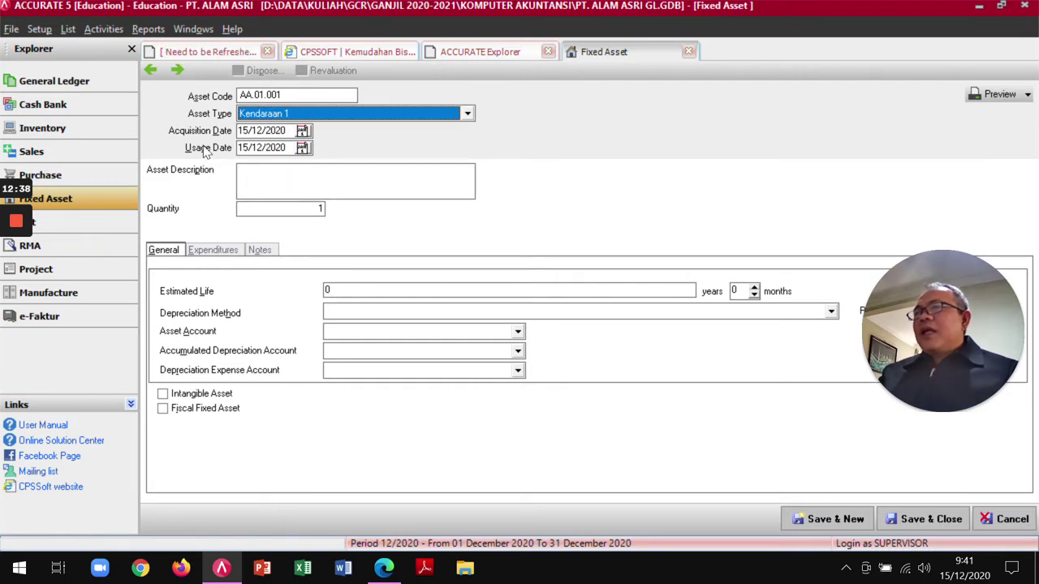
Check the purchase date in the module PDF and set the asset's acquisition date to 15/01/2020.
{"action": "key", "text": "alt+Tab"}
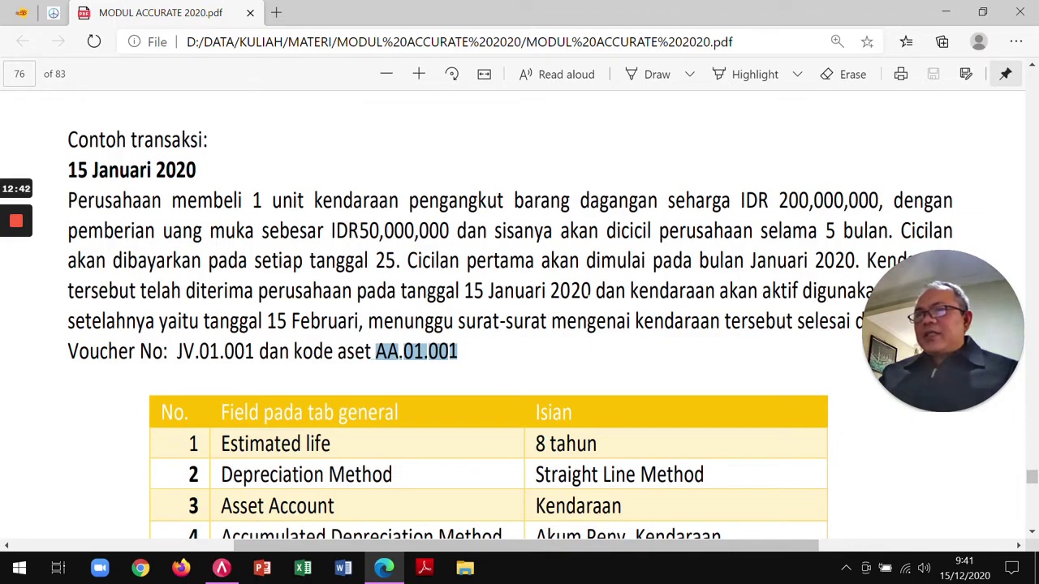
{"action": "key", "text": "alt+Tab"}
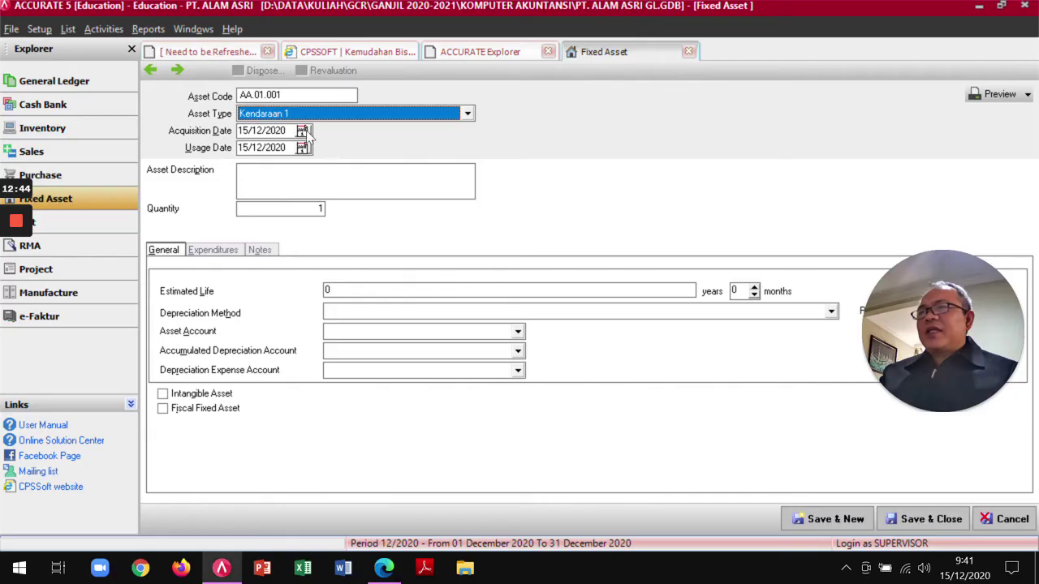
{"action": "left_click", "coordinate": [302, 131]}
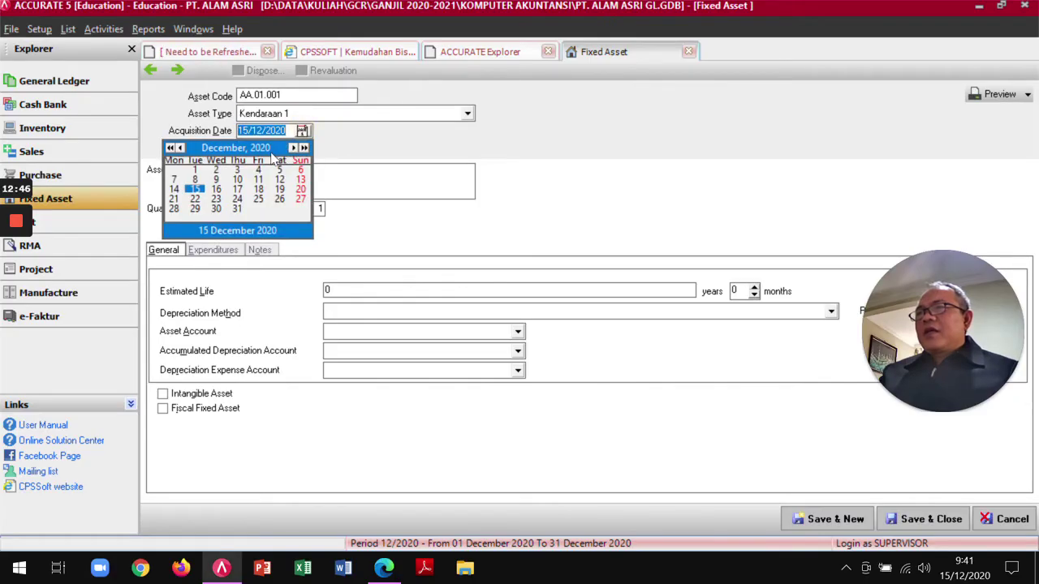
{"action": "left_click", "coordinate": [255, 149]}
{"action": "left_click", "coordinate": [242, 164]}
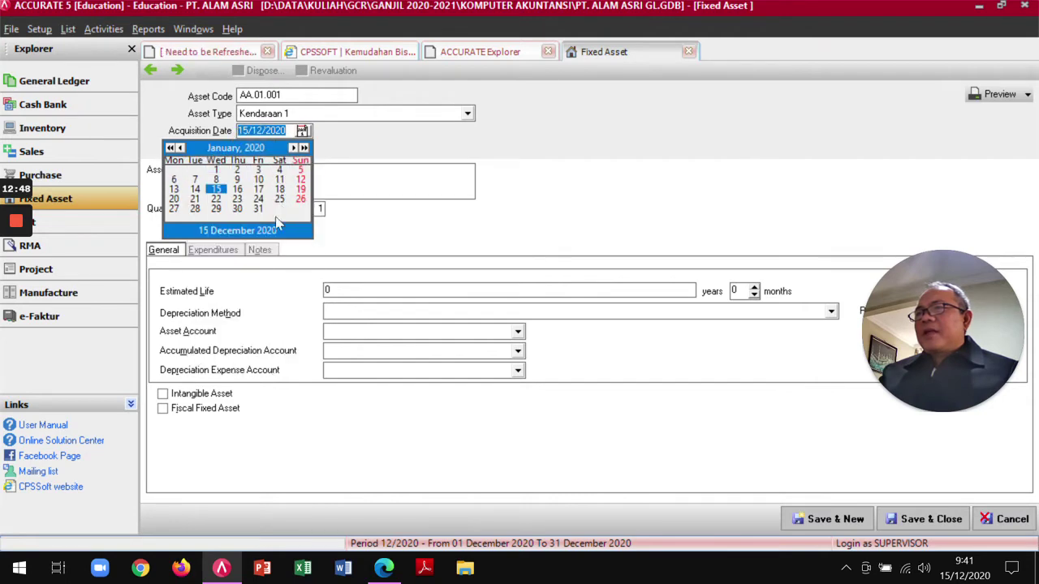
{"action": "left_click", "coordinate": [220, 192]}
Check the active-use date in the module PDF and set the asset's usage date to 15/02/2020.
{"action": "key", "text": "alt+Tab"}
{"action": "left_click_drag", "start_coordinate": [270, 320], "coordinate": [357, 322]}
{"action": "key", "text": "alt+Tab"}
{"action": "left_click", "coordinate": [302, 148]}
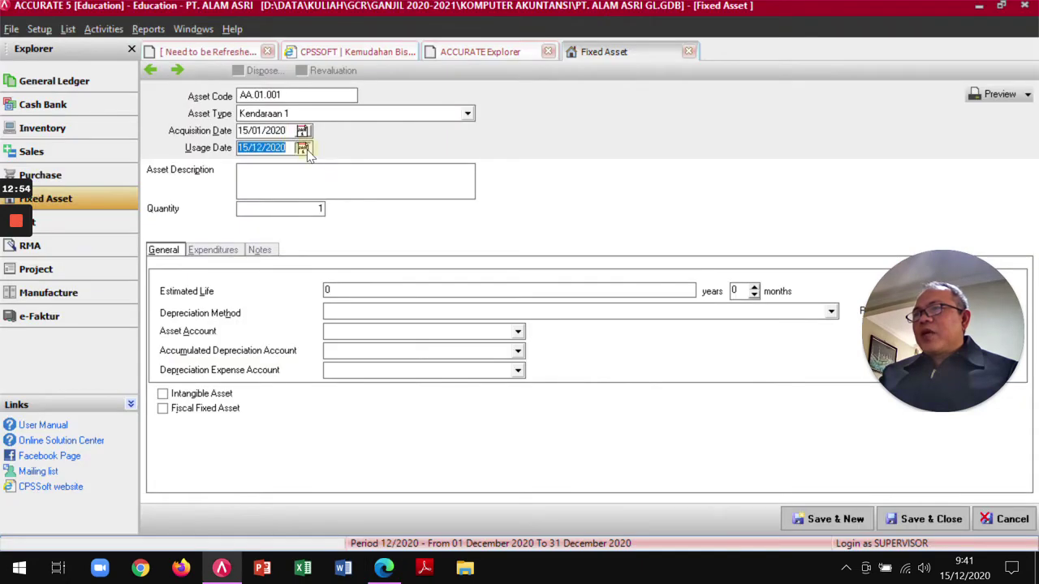
{"action": "left_click", "coordinate": [267, 165]}
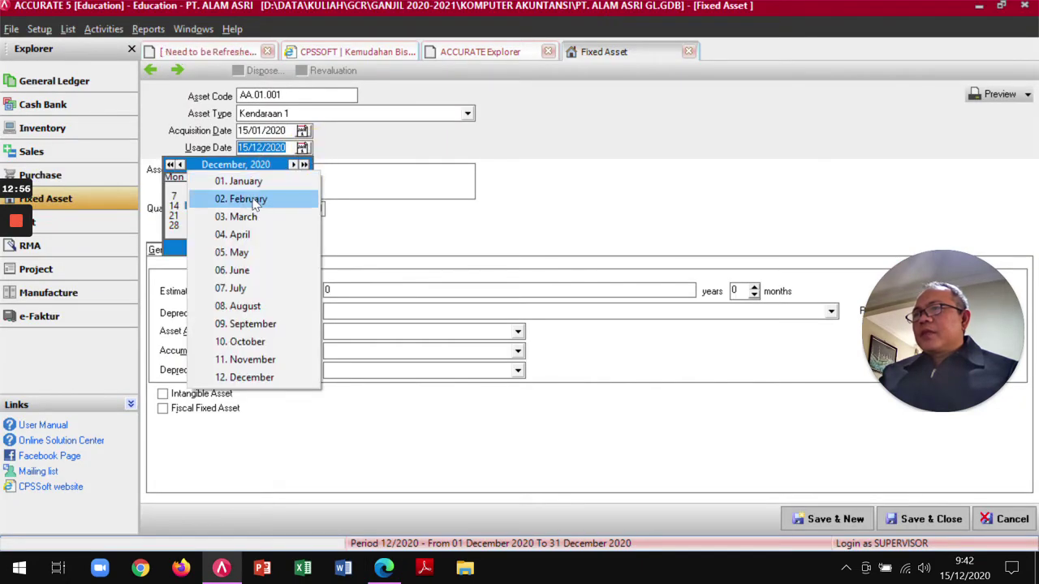
{"action": "left_click", "coordinate": [246, 198]}
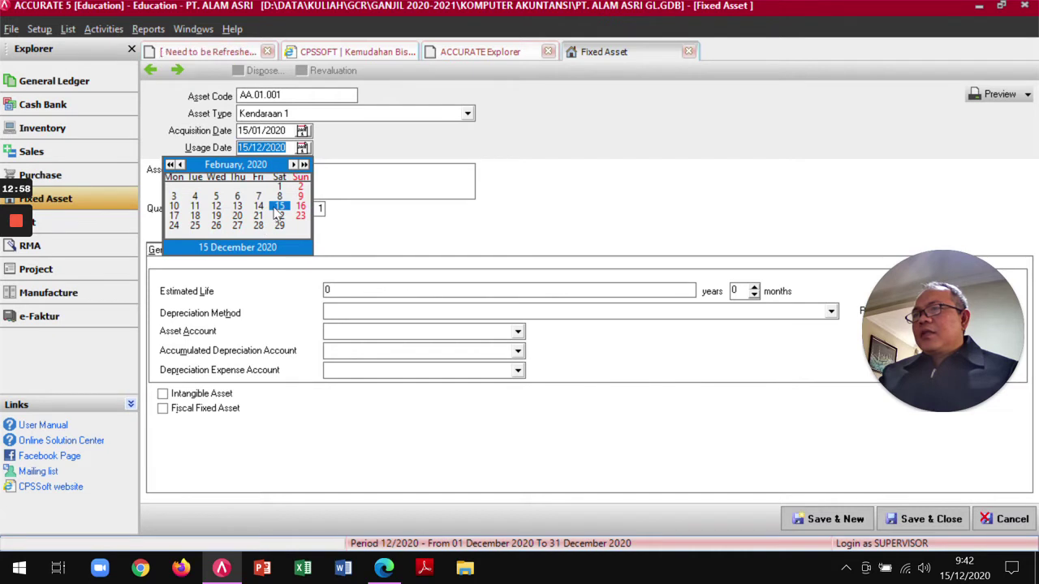
{"action": "left_click", "coordinate": [279, 206]}
Enter "Kendaraan Pengangkut Barang" as the asset description.
{"action": "left_click", "coordinate": [332, 179]}
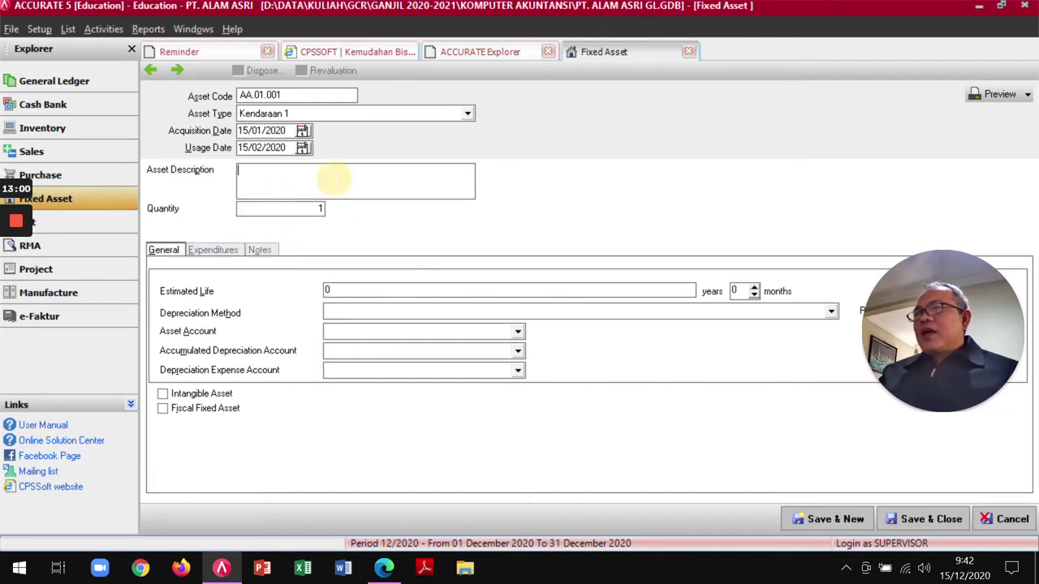
{"action": "type", "text": "Kendaraan Pengangk"}
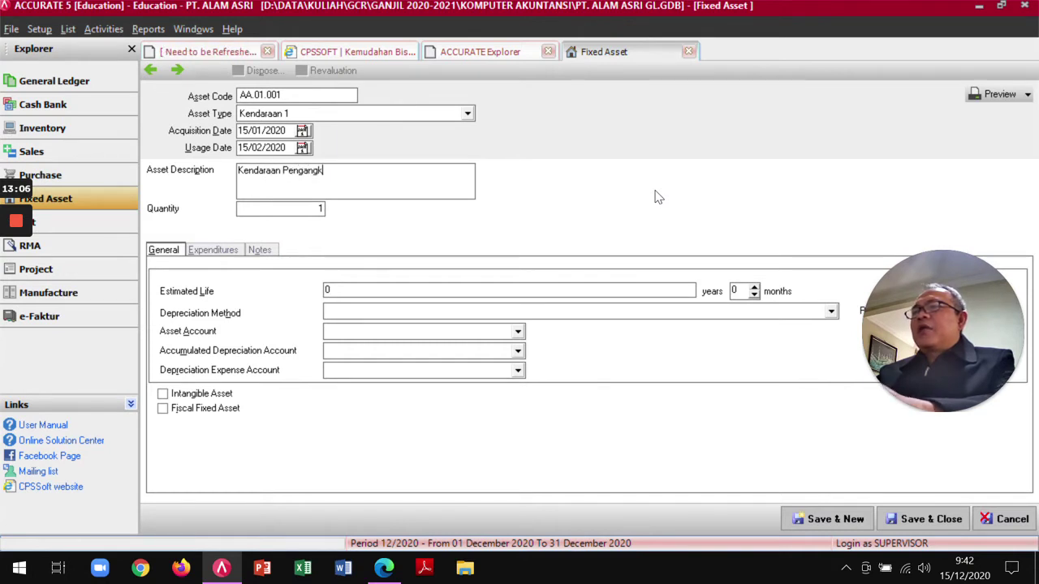
{"action": "type", "text": "ut Barang"}
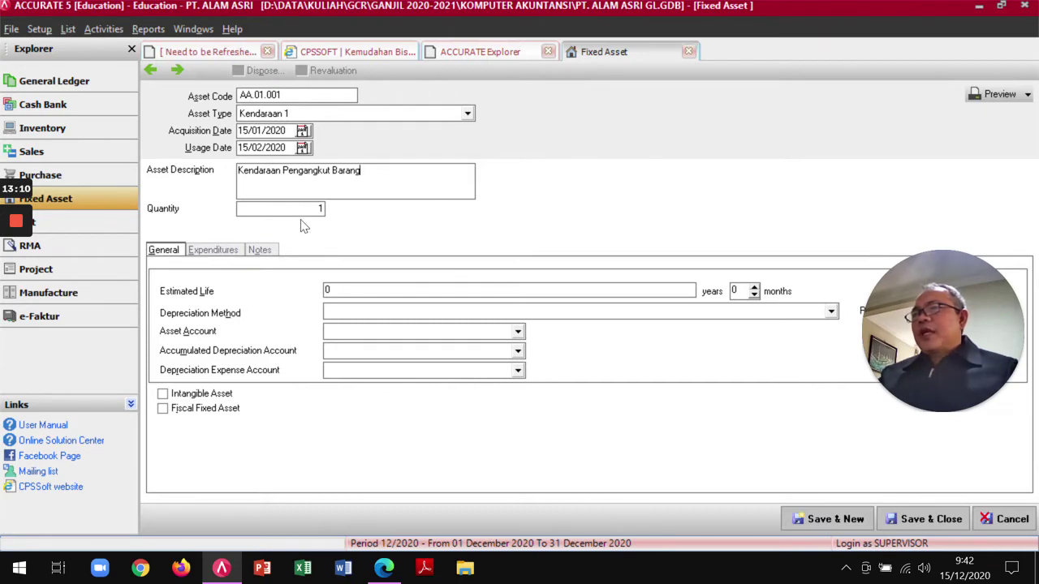
Look up the general field values in the module PDF and set the asset's estimated life to 8 years.
{"action": "left_click", "coordinate": [297, 290]}
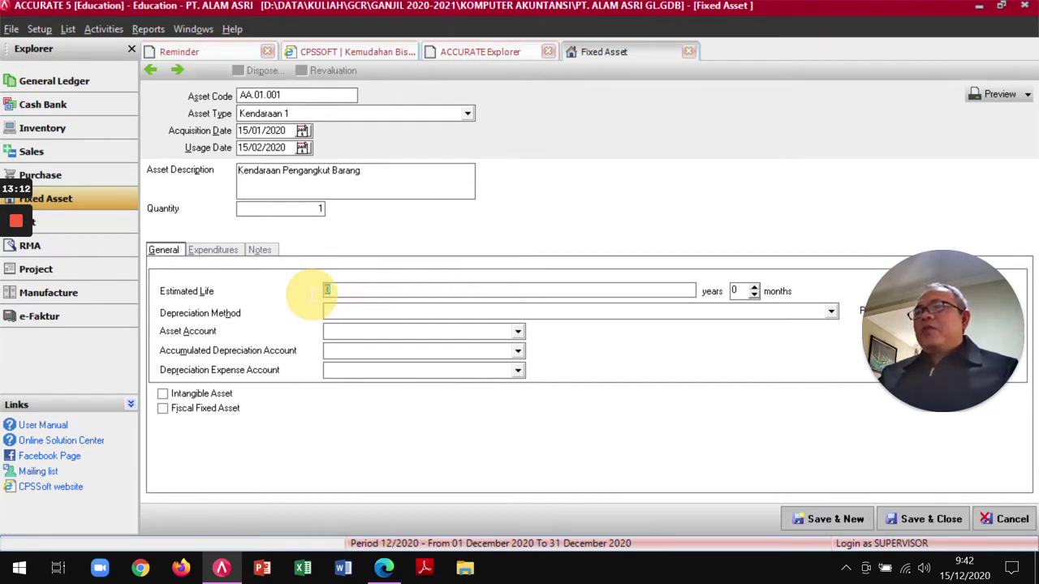
{"action": "key", "text": "alt+Tab"}
{"action": "scroll", "coordinate": [641, 445], "scroll_direction": "down", "scroll_amount": 3}
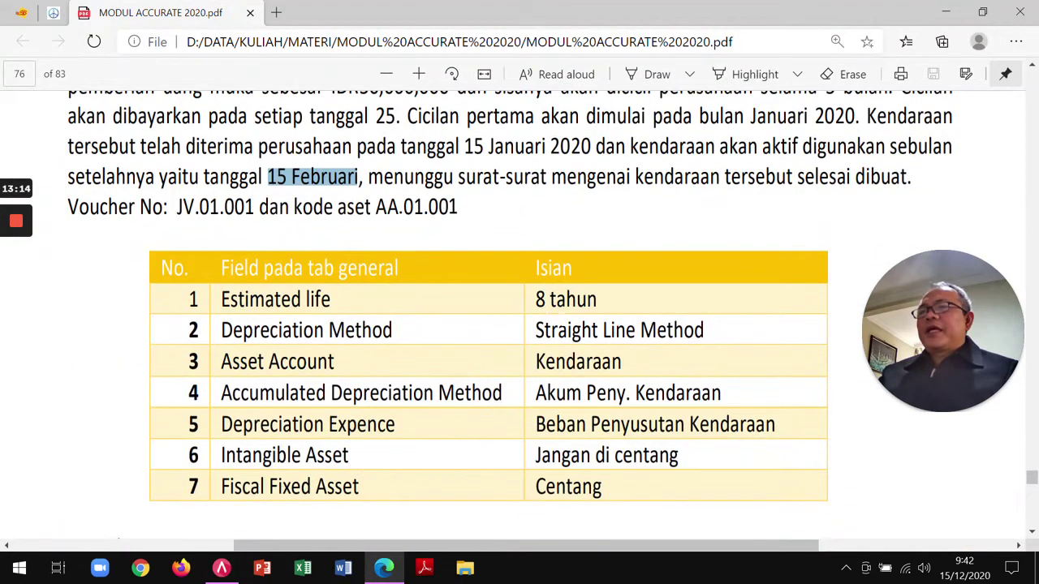
{"action": "key", "text": "alt+Tab"}
{"action": "type", "text": "8"}
{"action": "key", "text": "Tab"}
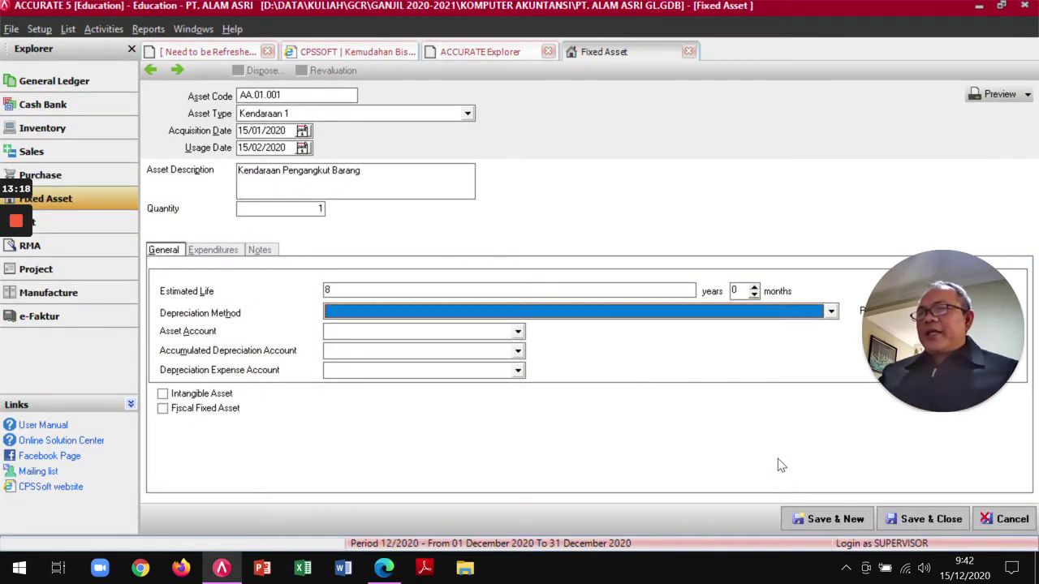
Check the depreciation method in the module PDF and set the asset's method to Straight Line Method.
{"action": "key", "text": "alt+Tab"}
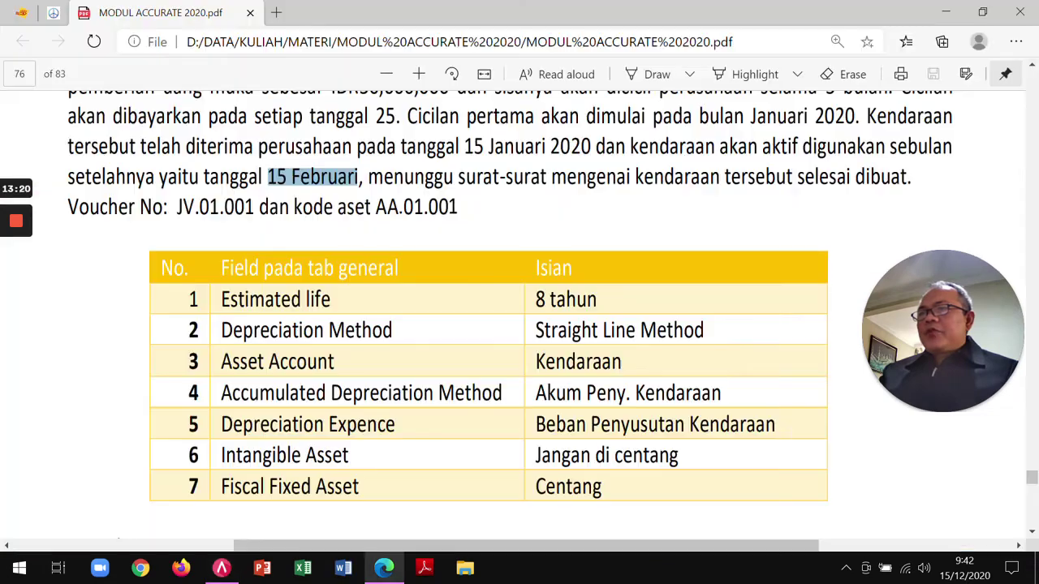
{"action": "key", "text": "alt+Tab"}
{"action": "left_click", "coordinate": [830, 312]}
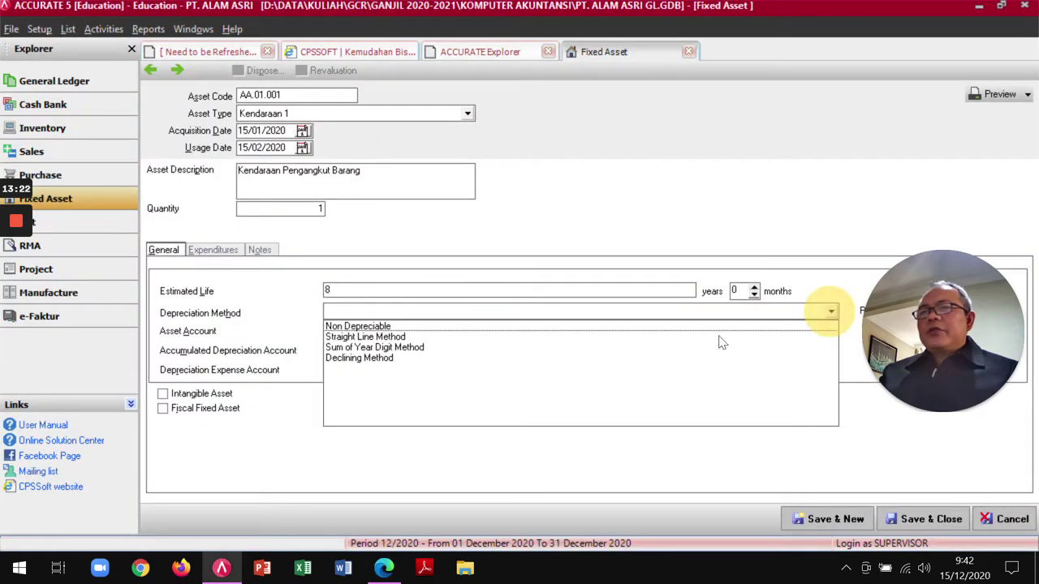
{"action": "left_click", "coordinate": [378, 337]}
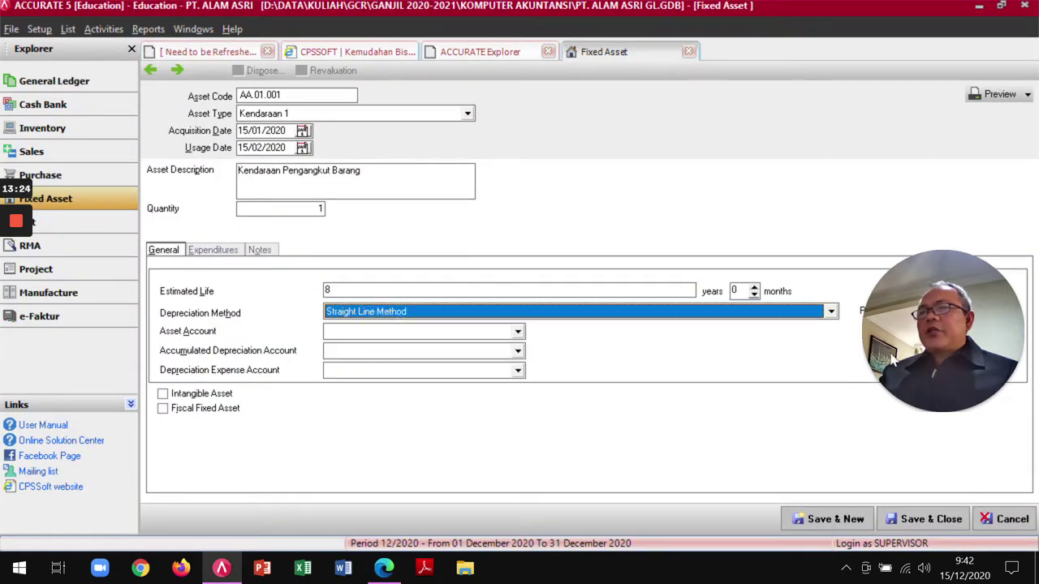
{"action": "left_click_drag", "start_coordinate": [958, 446], "coordinate": [91, 511]}
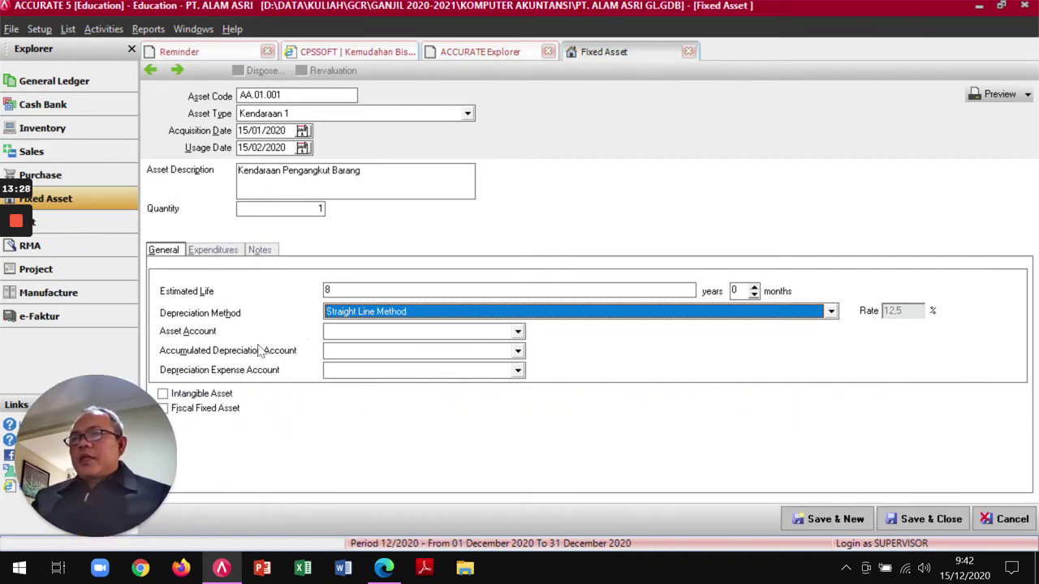
Following the module PDF, set the asset account to Kendaraan and the accumulated depreciation account to Akum. Penys. Kendaraan.
{"action": "key", "text": "alt+Tab"}
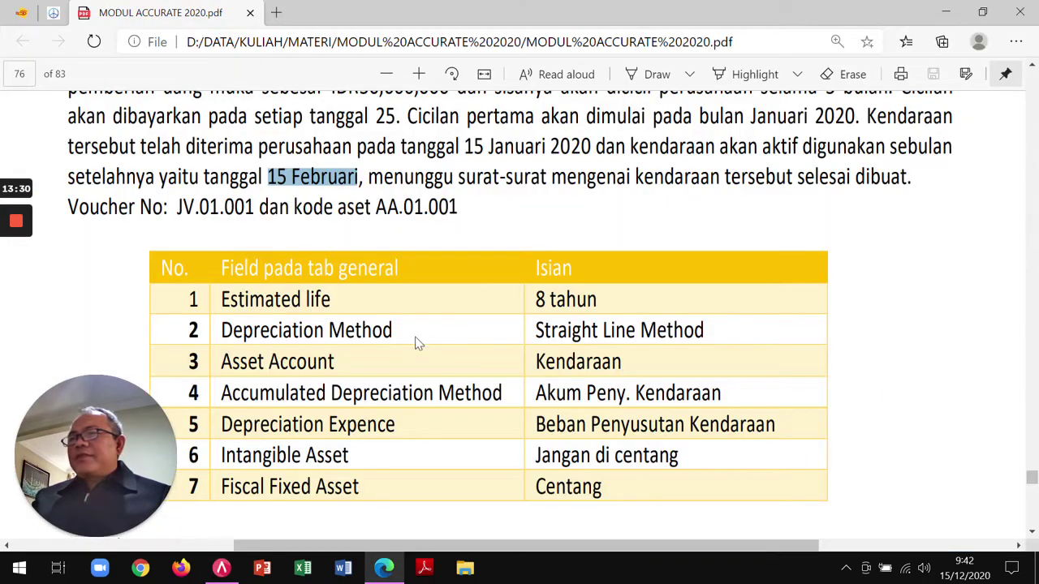
{"action": "key", "text": "alt+Tab"}
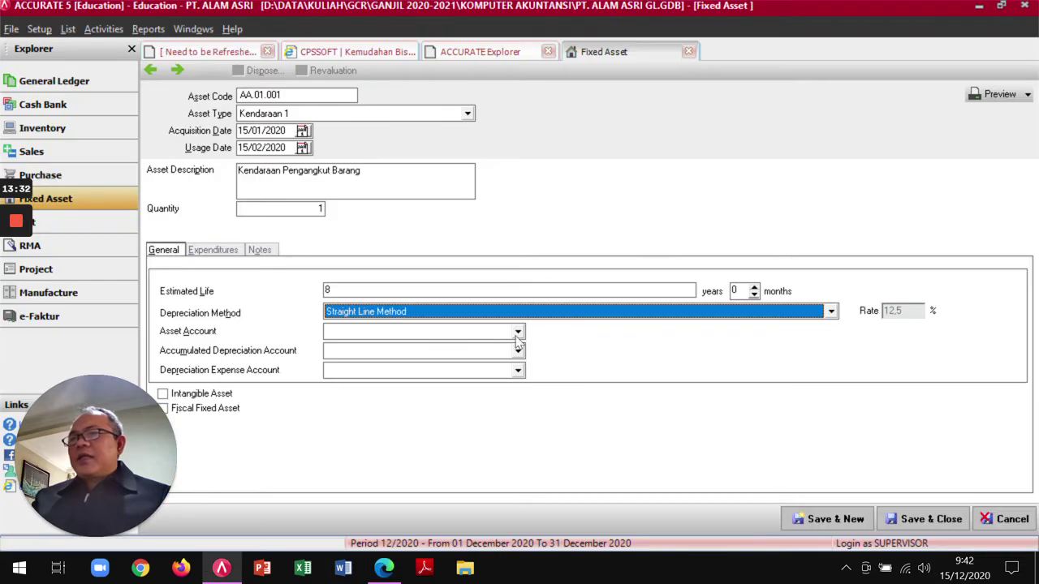
{"action": "left_click", "coordinate": [518, 332]}
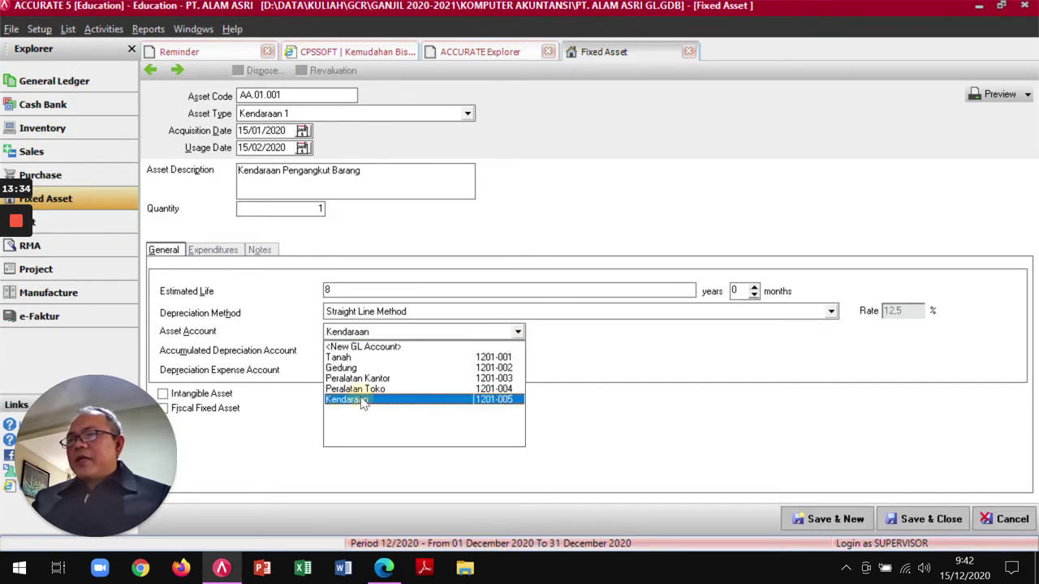
{"action": "left_click", "coordinate": [365, 399]}
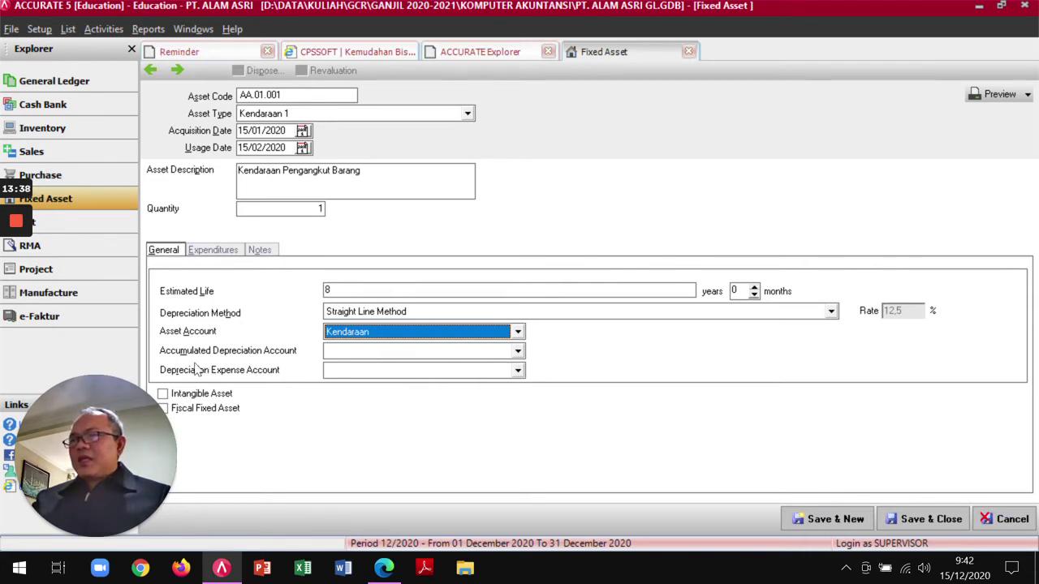
{"action": "left_click", "coordinate": [518, 352]}
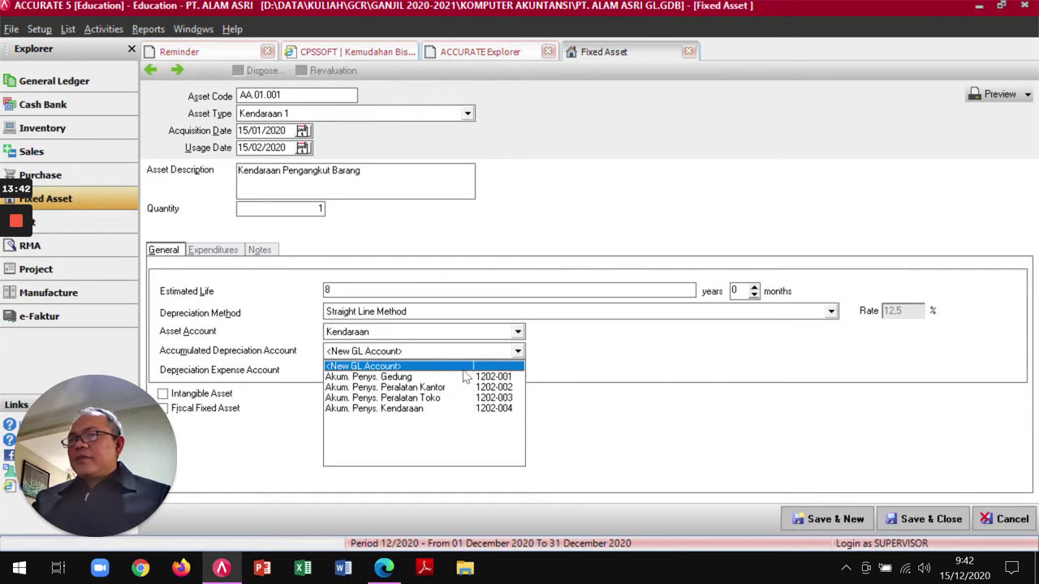
{"action": "left_click", "coordinate": [398, 411]}
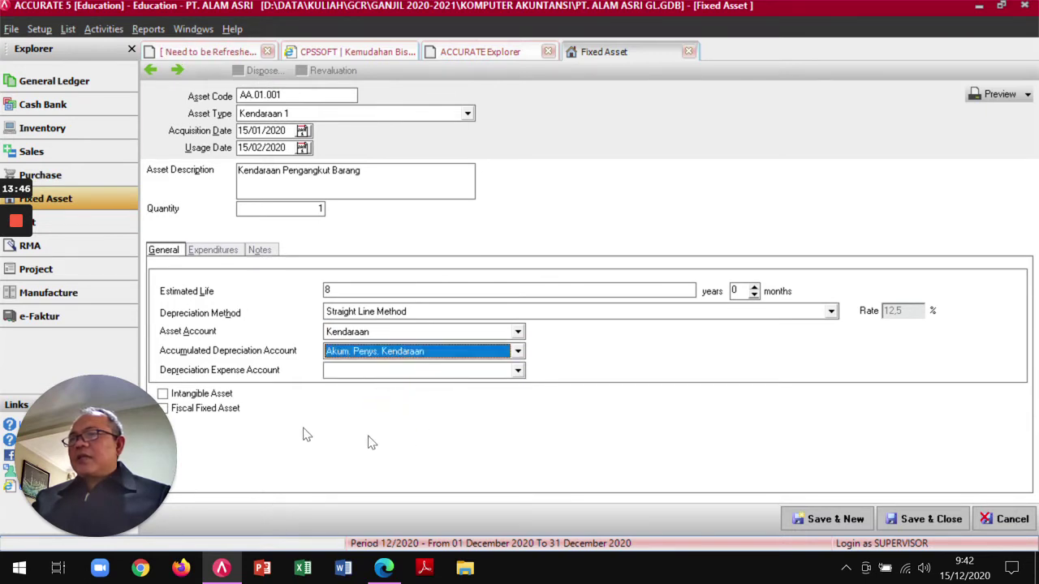
Set the depreciation expense account to Beban Penyusutan Kendaraan and mark the asset as a Fiscal Fixed Asset.
{"action": "left_click_drag", "start_coordinate": [117, 479], "coordinate": [704, 480]}
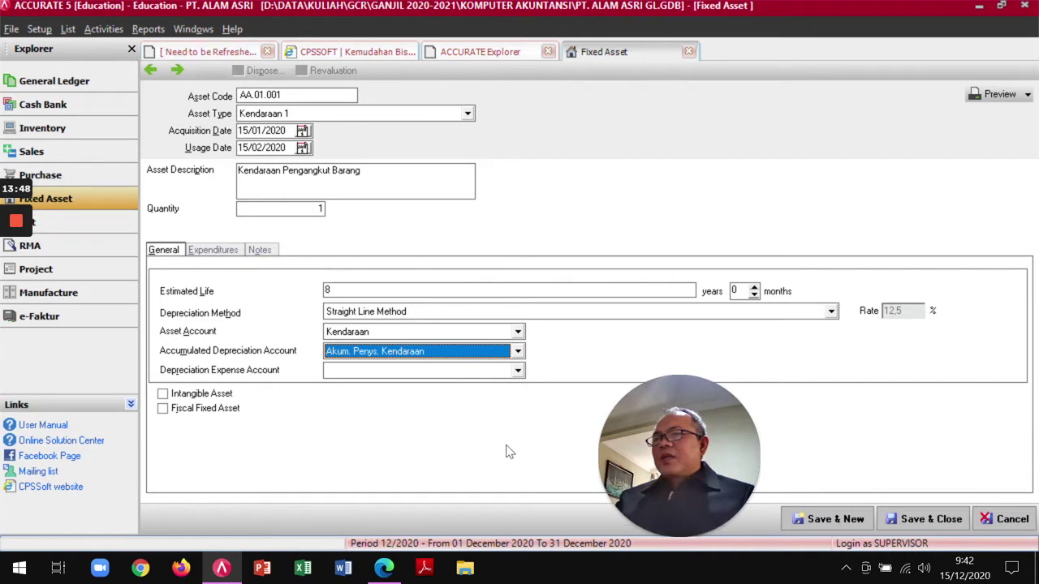
{"action": "left_click", "coordinate": [518, 371]}
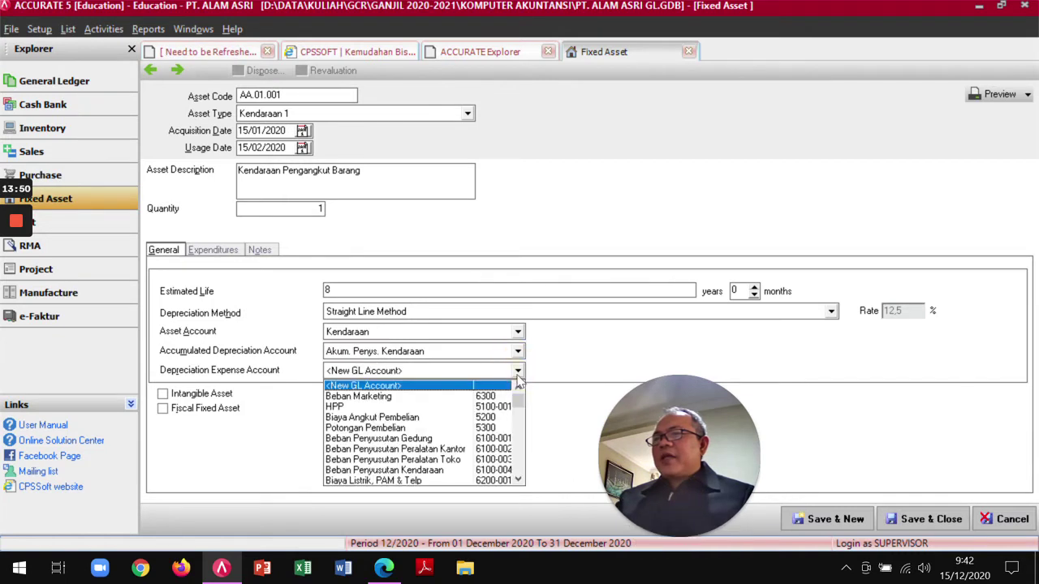
{"action": "left_click", "coordinate": [410, 469]}
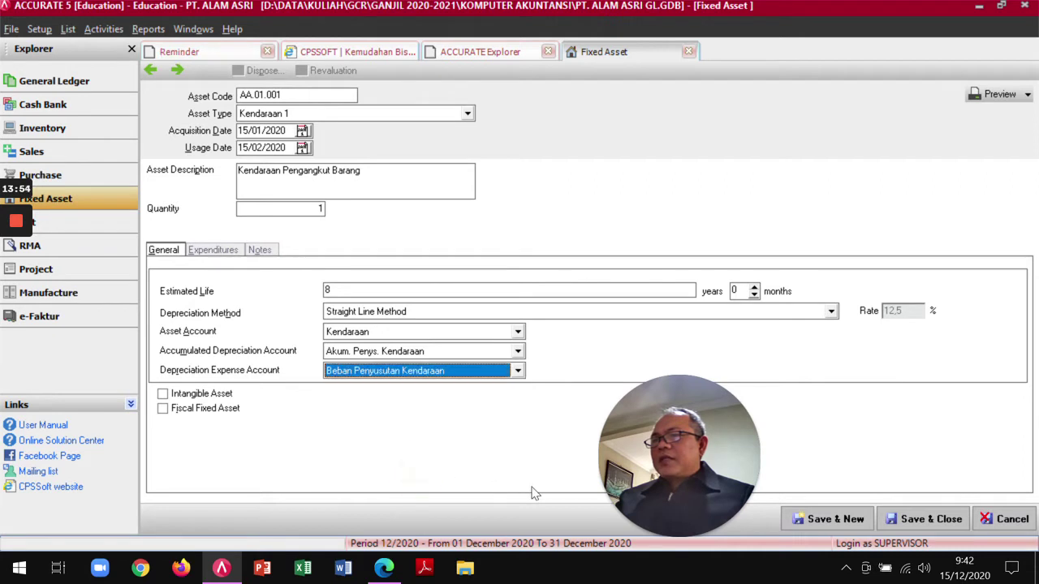
{"action": "left_click", "coordinate": [163, 409]}
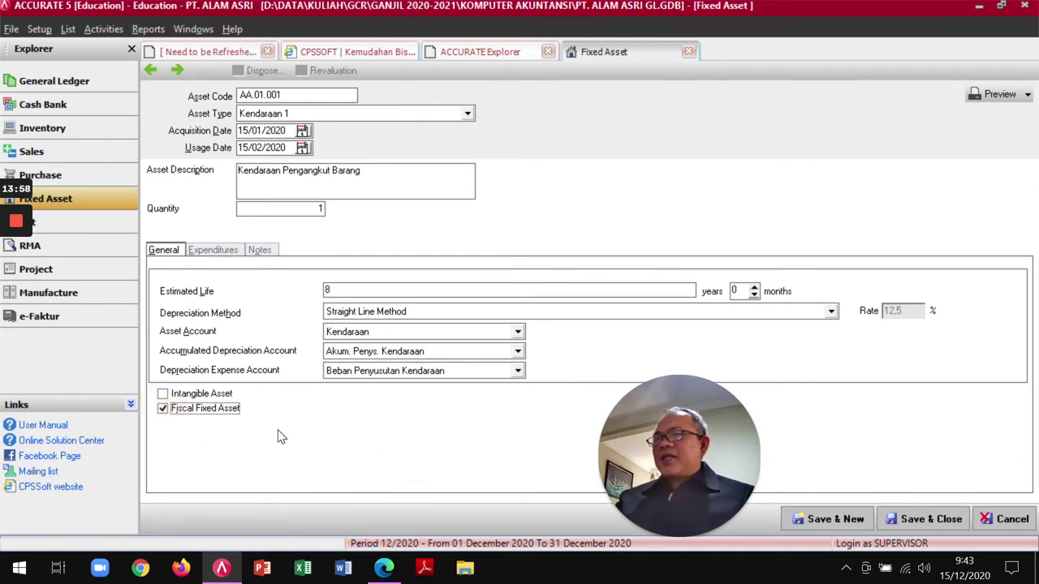
Check the rest of the example in the module PDF, and try to preview the fixed asset.
{"action": "key", "text": "alt+Tab"}
{"action": "scroll", "coordinate": [430, 262], "scroll_direction": "down", "scroll_amount": 2}
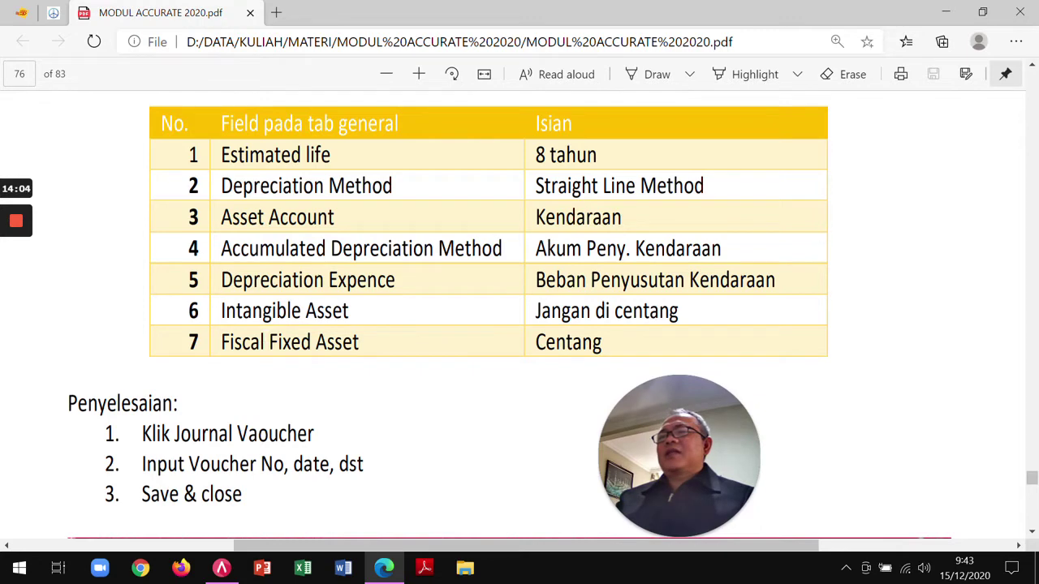
{"action": "key", "text": "alt+Tab"}
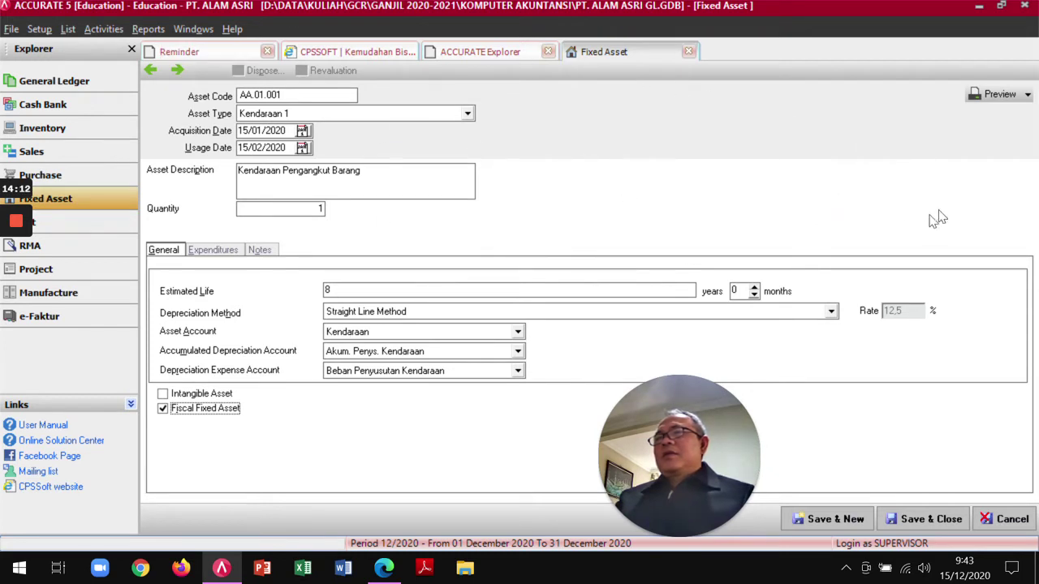
{"action": "left_click", "coordinate": [998, 94]}
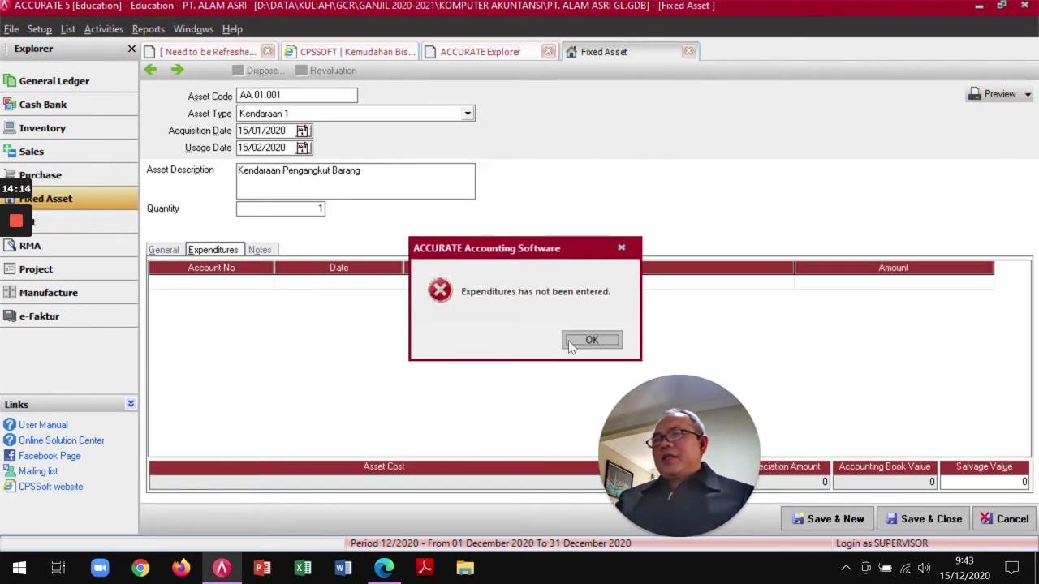
{"action": "left_click", "coordinate": [590, 339]}
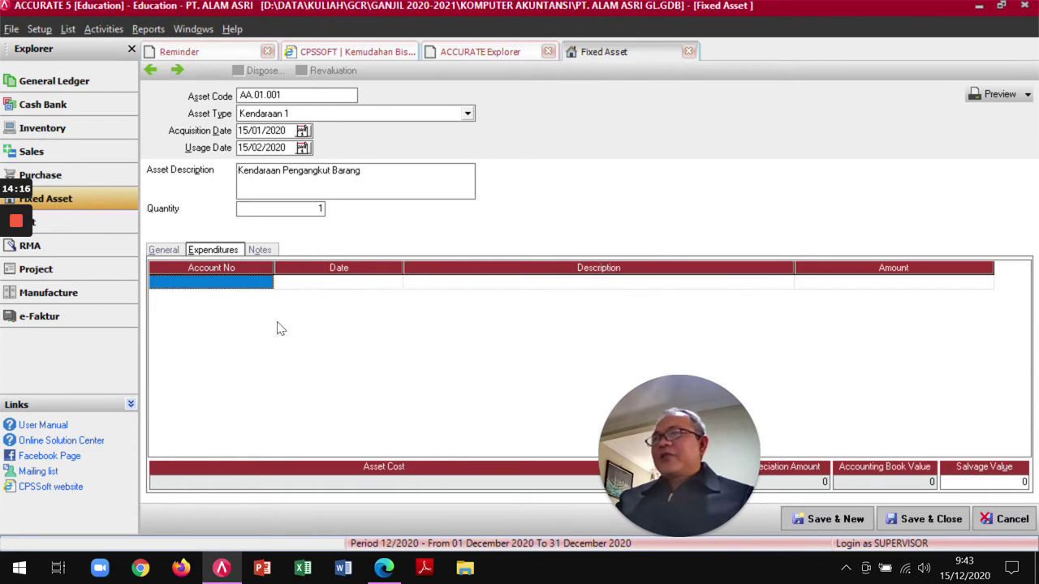
Add an expenditure line for the asset using account 1112 Transaksi Aktiva Tetap with an amount of 200.000.000.
{"action": "left_click", "coordinate": [251, 286]}
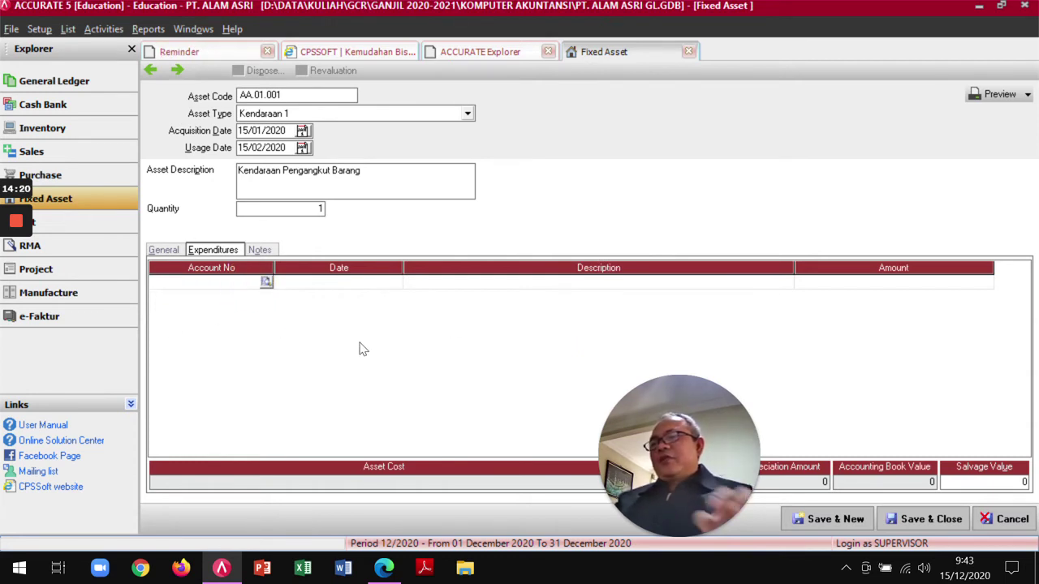
{"action": "type", "text": "t"}
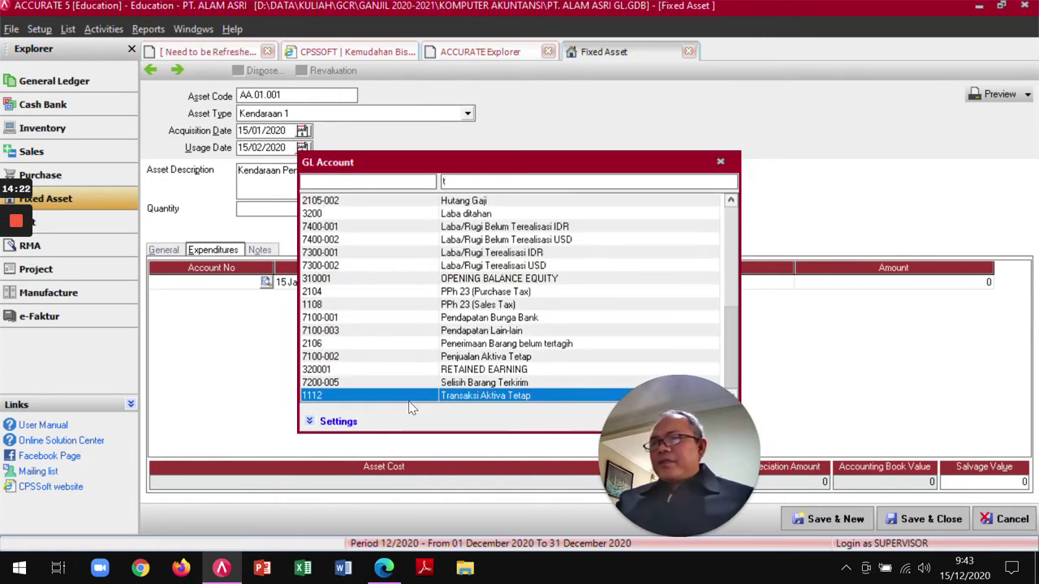
{"action": "left_click", "coordinate": [410, 401]}
{"action": "double_click", "coordinate": [410, 397]}
{"action": "key", "text": "Tab"}
{"action": "key", "text": "Tab"}
{"action": "key", "text": "Tab"}
{"action": "type", "text": "2"}
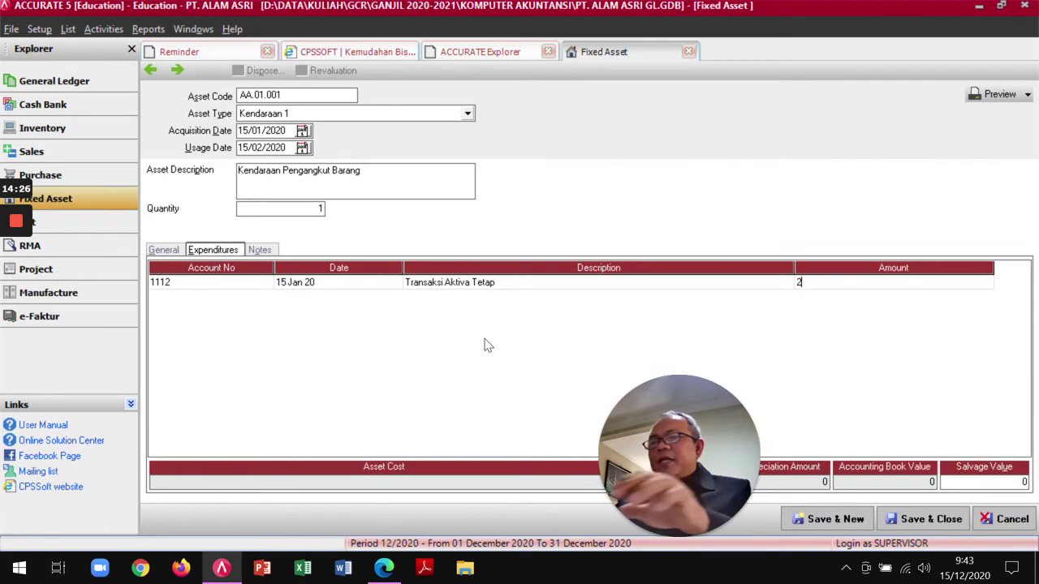
{"action": "type", "text": "00.000.000"}
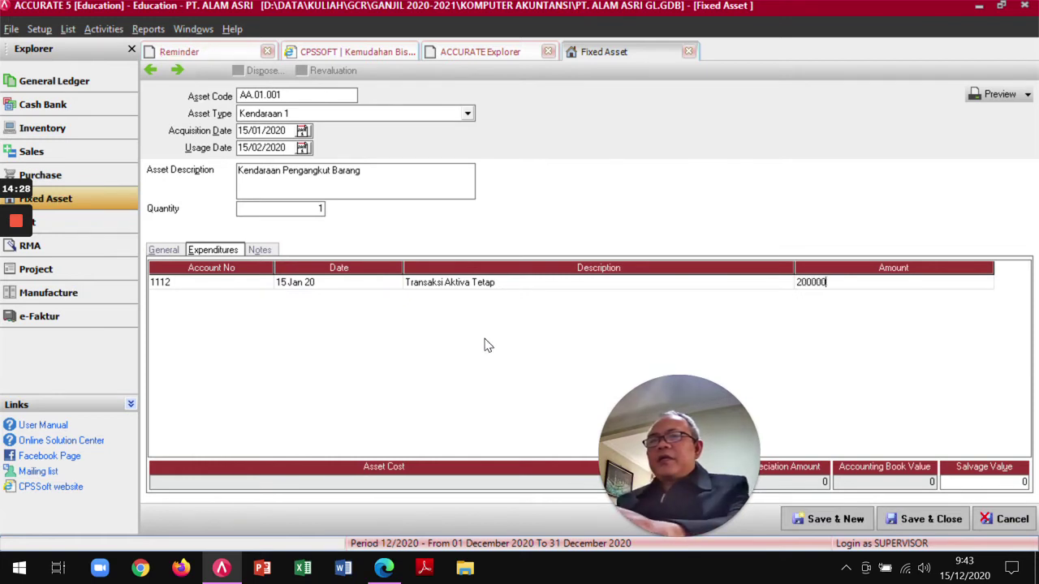
{"action": "key", "text": "Tab"}
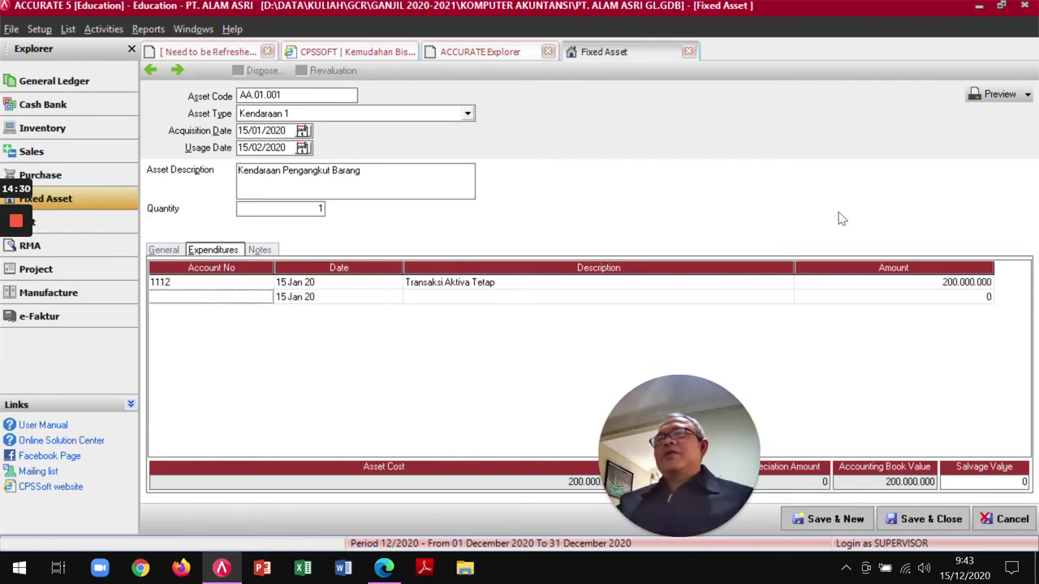
Preview the Fixed Assets report for asset AA.01.001 and review its details.
{"action": "left_click", "coordinate": [998, 97]}
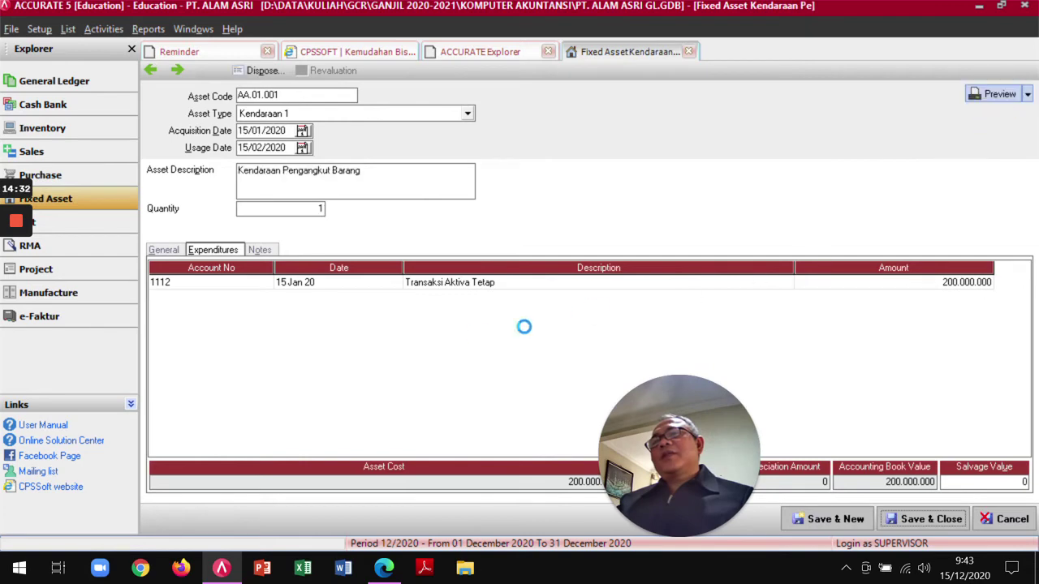
{"action": "scroll", "coordinate": [580, 316], "scroll_direction": "down", "scroll_amount": 1}
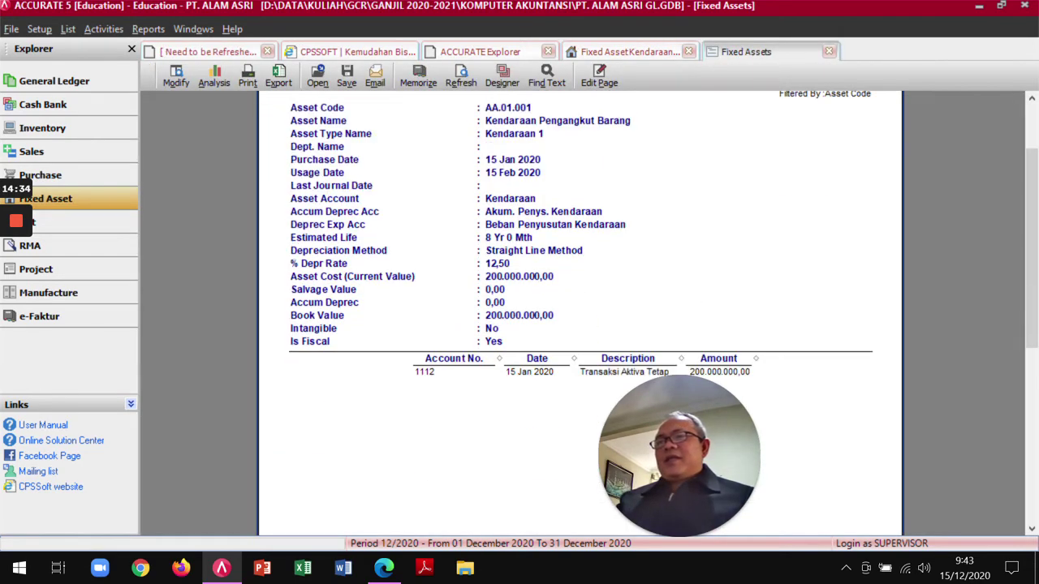
{"action": "scroll", "coordinate": [580, 316], "scroll_direction": "down", "scroll_amount": 1}
{"action": "scroll", "coordinate": [580, 316], "scroll_direction": "up", "scroll_amount": 3}
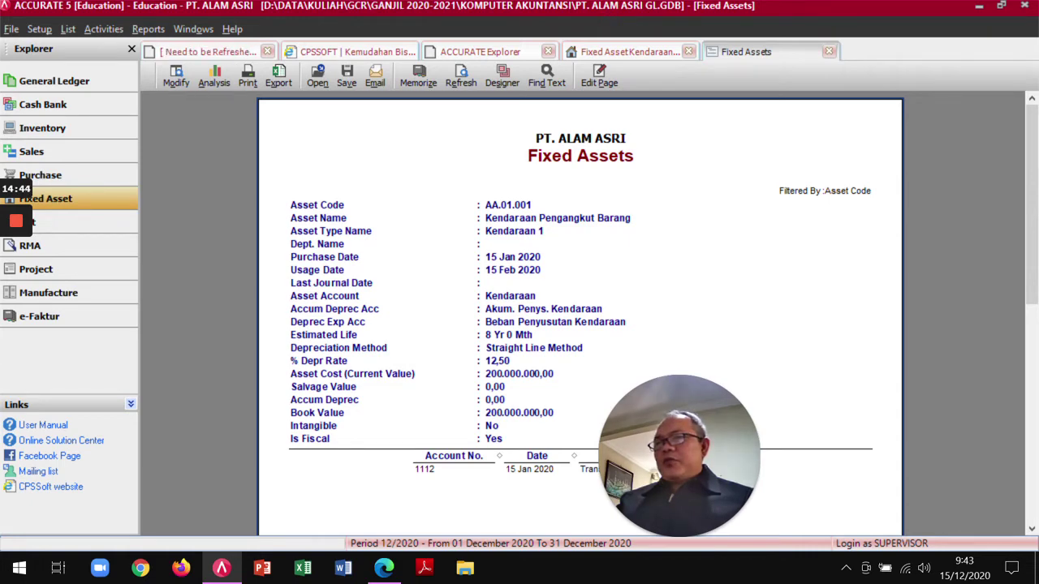
Close the Fixed Assets report preview, and save and close the fixed asset record AA.01.001.
{"action": "left_click", "coordinate": [829, 52]}
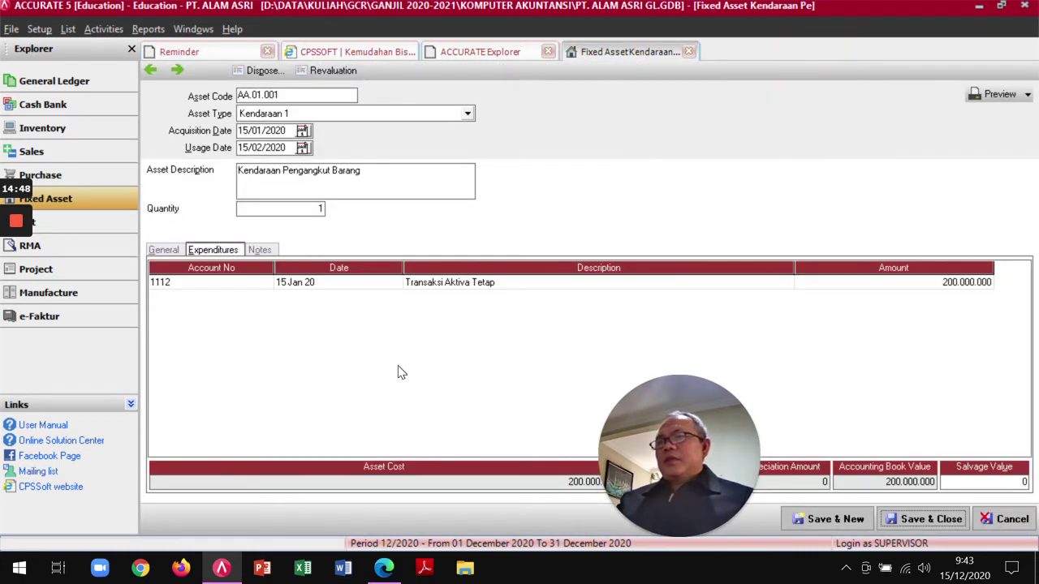
{"action": "left_click_drag", "start_coordinate": [670, 418], "coordinate": [235, 395]}
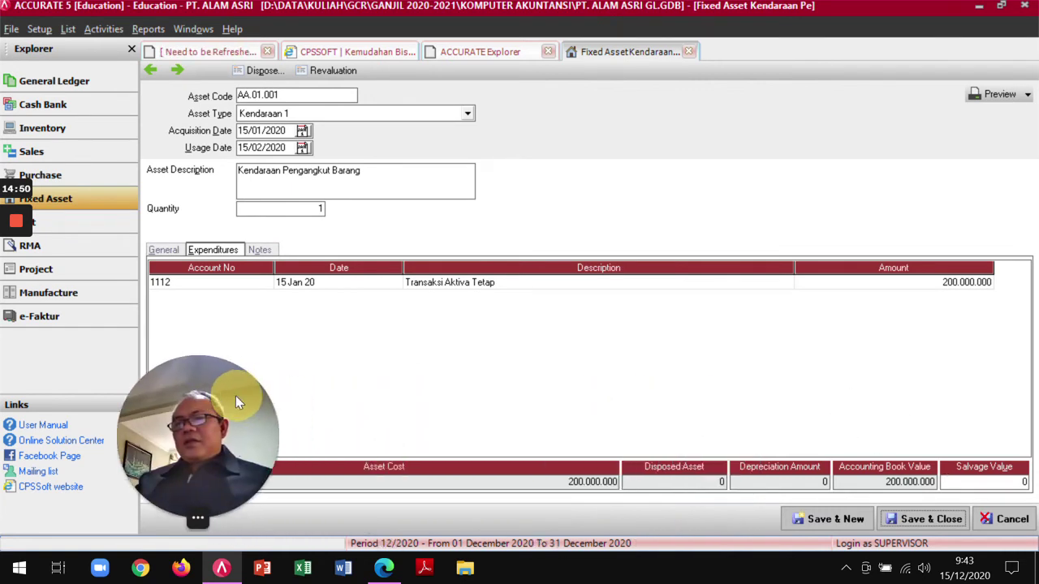
{"action": "left_click", "coordinate": [928, 520]}
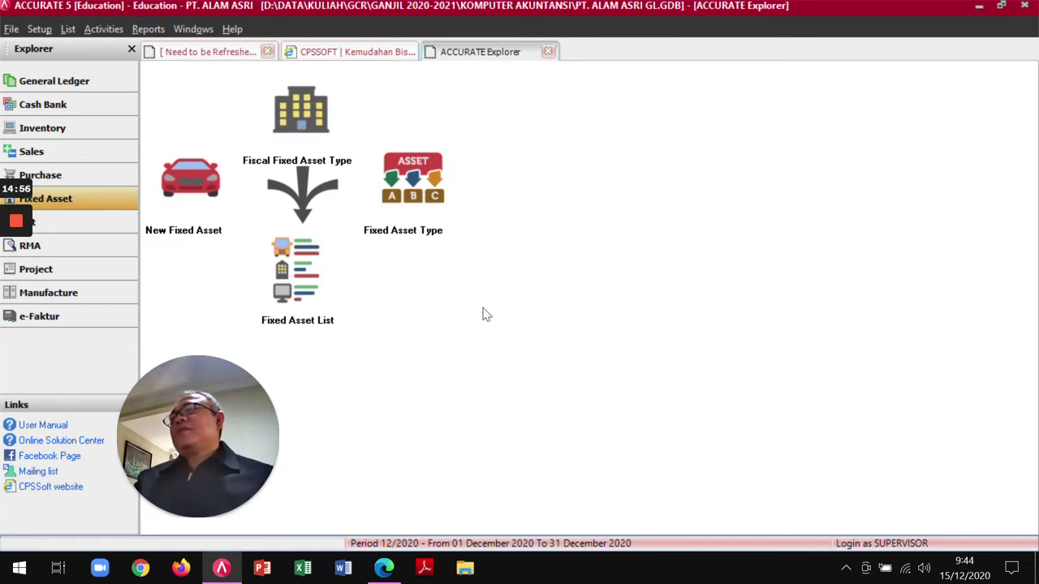
Switch to the module PDF and review the vehicle purchase's journal voucher and fixed asset examples up to the 16 Januari 2020 transaction.
{"action": "key", "text": "alt+Tab"}
{"action": "scroll", "coordinate": [484, 313], "scroll_direction": "down", "scroll_amount": 4}
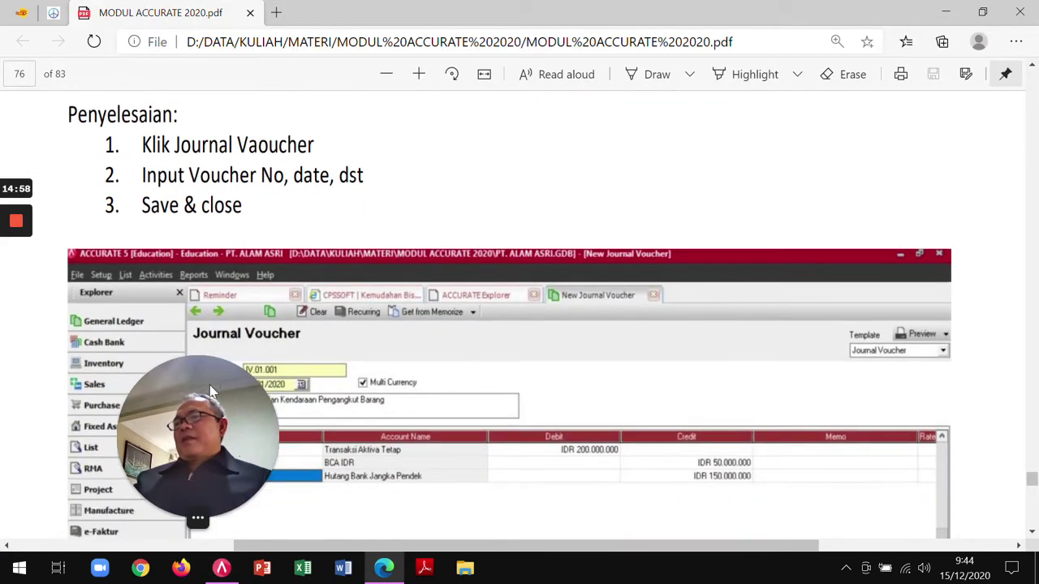
{"action": "left_click_drag", "start_coordinate": [251, 434], "coordinate": [974, 450]}
{"action": "scroll", "coordinate": [541, 375], "scroll_direction": "down", "scroll_amount": 5}
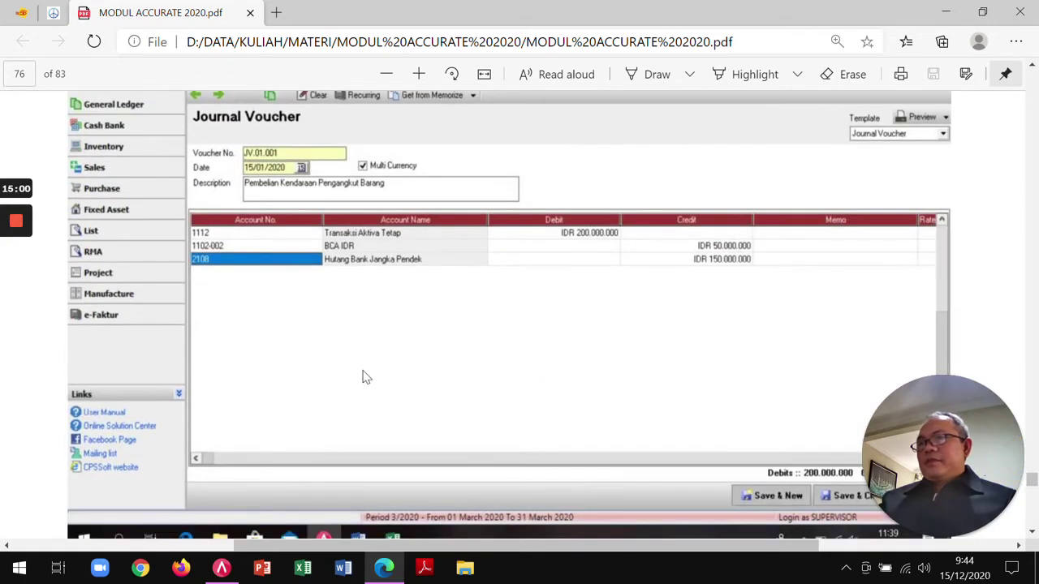
{"action": "scroll", "coordinate": [388, 360], "scroll_direction": "down", "scroll_amount": 12}
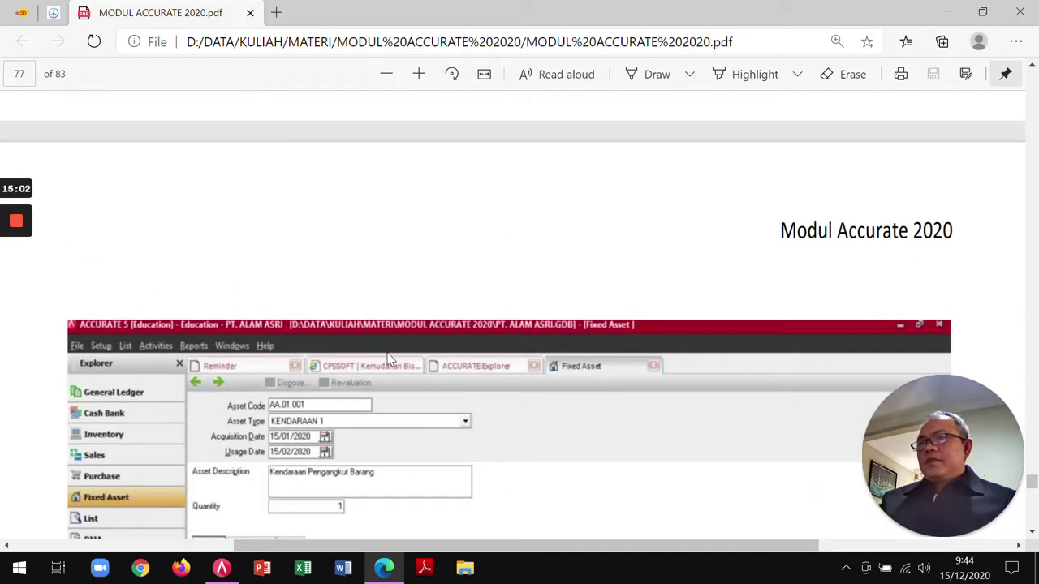
{"action": "scroll", "coordinate": [388, 359], "scroll_direction": "down", "scroll_amount": 10}
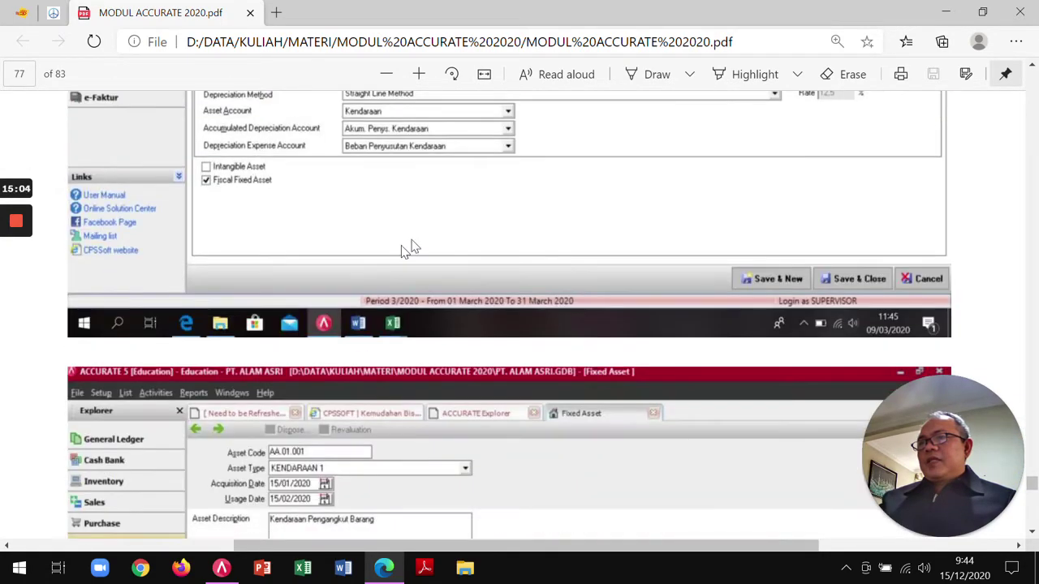
{"action": "scroll", "coordinate": [398, 378], "scroll_direction": "down", "scroll_amount": 3}
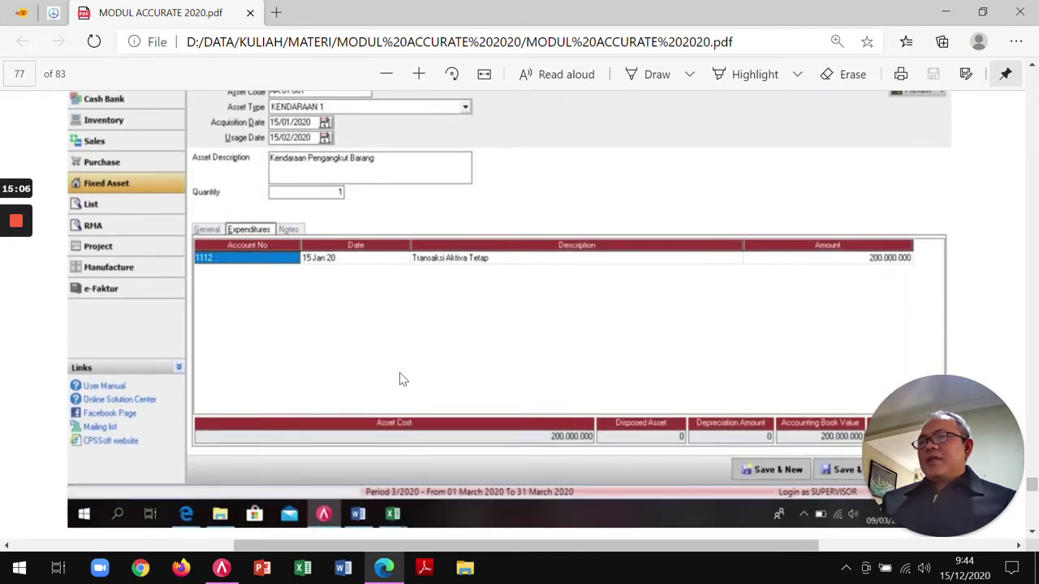
{"action": "scroll", "coordinate": [613, 280], "scroll_direction": "down", "scroll_amount": 7}
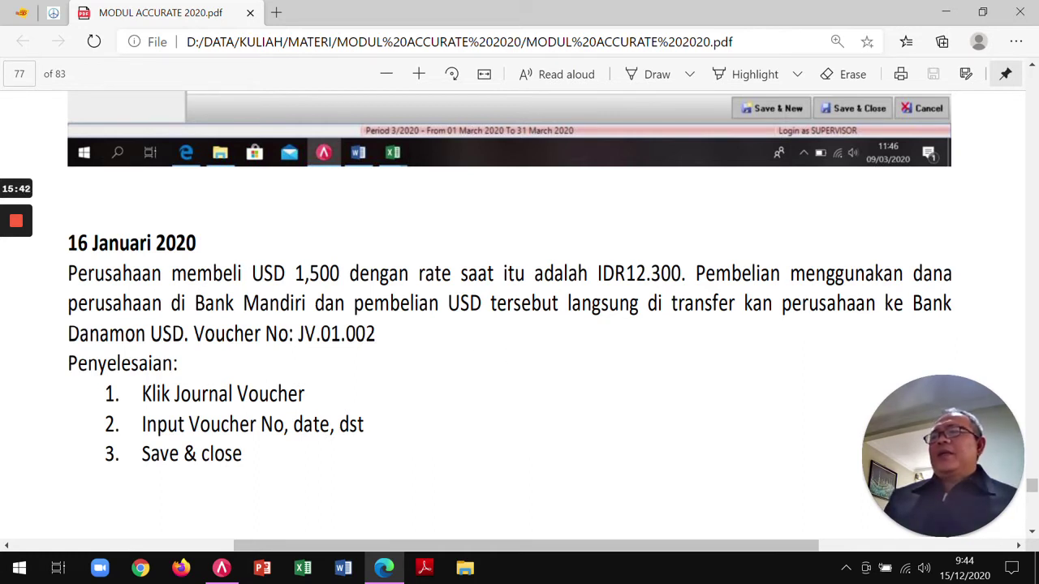
Study the 16 Januari 2020 USD purchase in the module PDF, including the paying bank and the sample journal voucher.
{"action": "scroll", "coordinate": [357, 262], "scroll_direction": "down", "scroll_amount": 10}
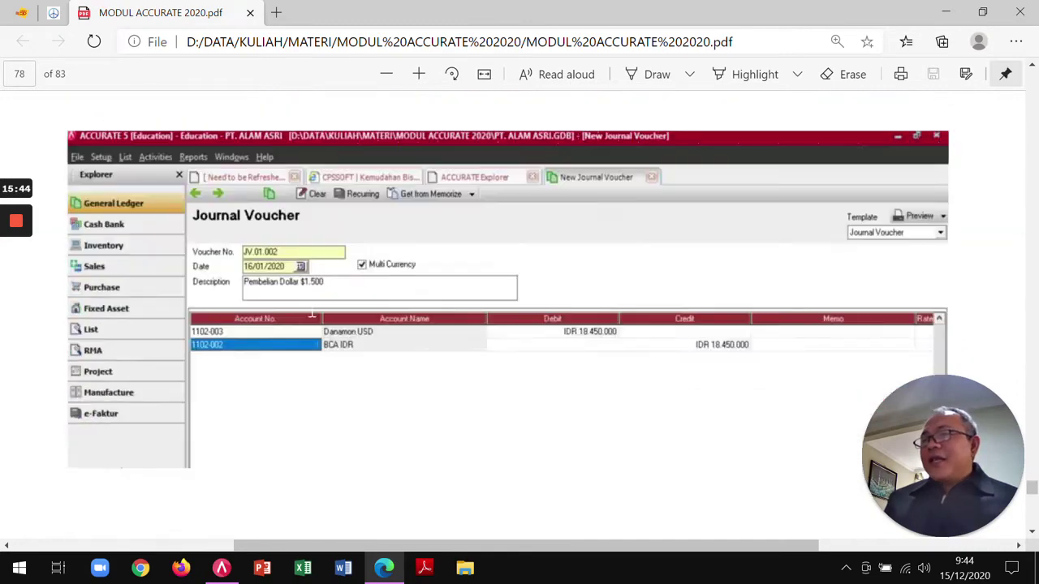
{"action": "scroll", "coordinate": [299, 318], "scroll_direction": "up", "scroll_amount": 10}
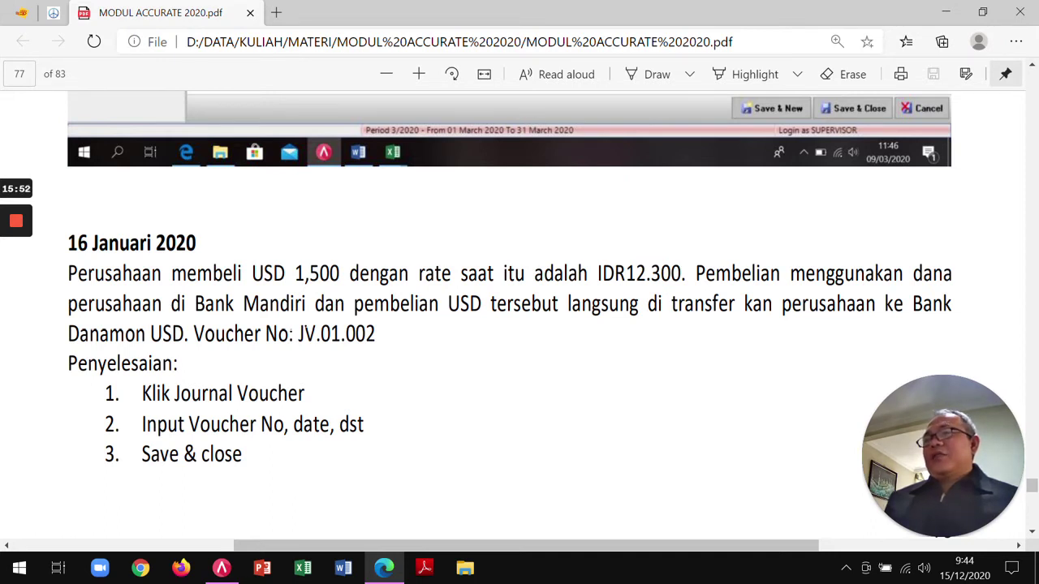
{"action": "left_click_drag", "start_coordinate": [185, 303], "coordinate": [308, 304]}
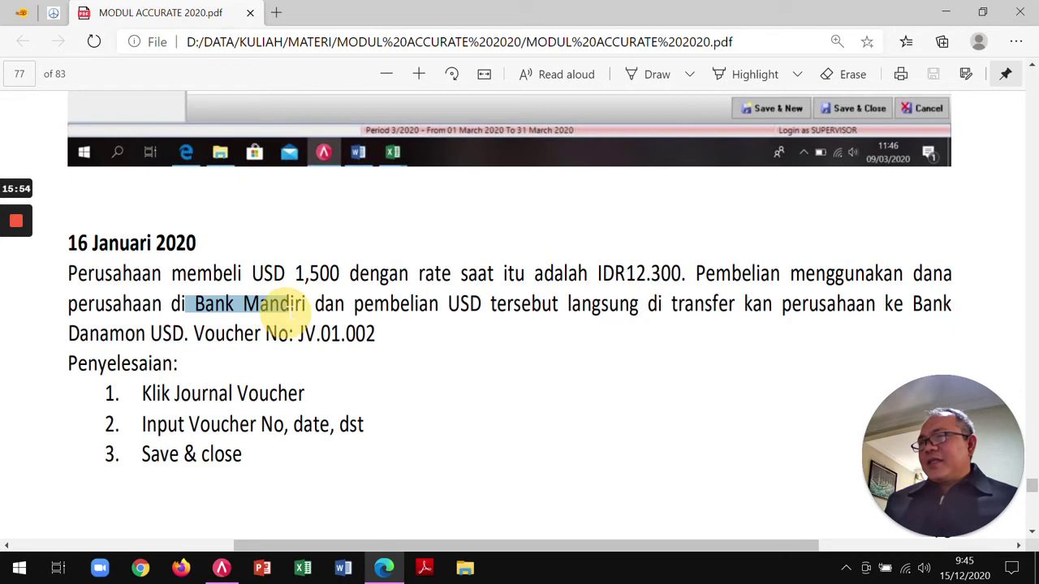
{"action": "left_click", "coordinate": [383, 401]}
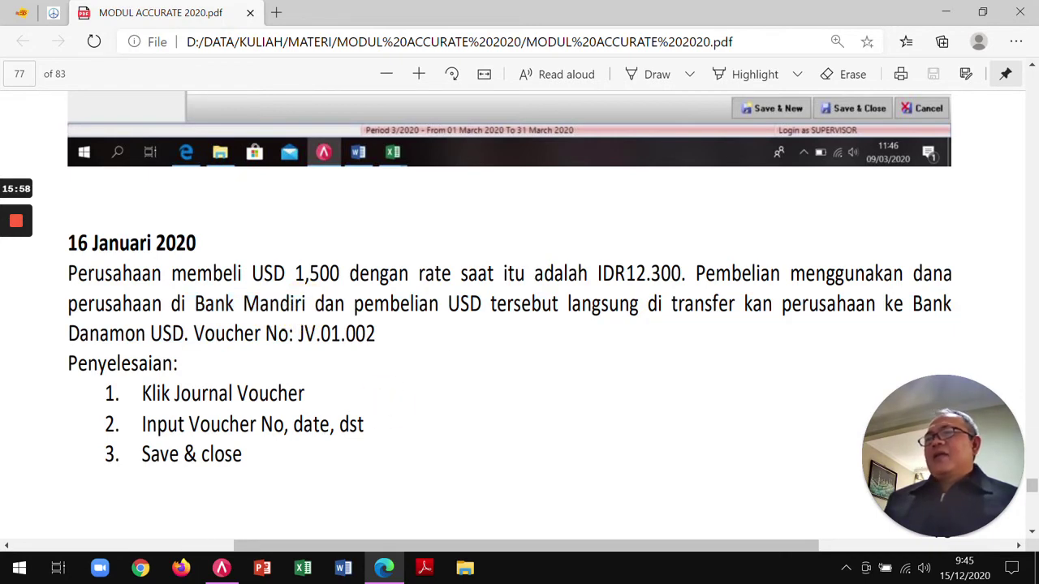
{"action": "scroll", "coordinate": [366, 352], "scroll_direction": "down", "scroll_amount": 8}
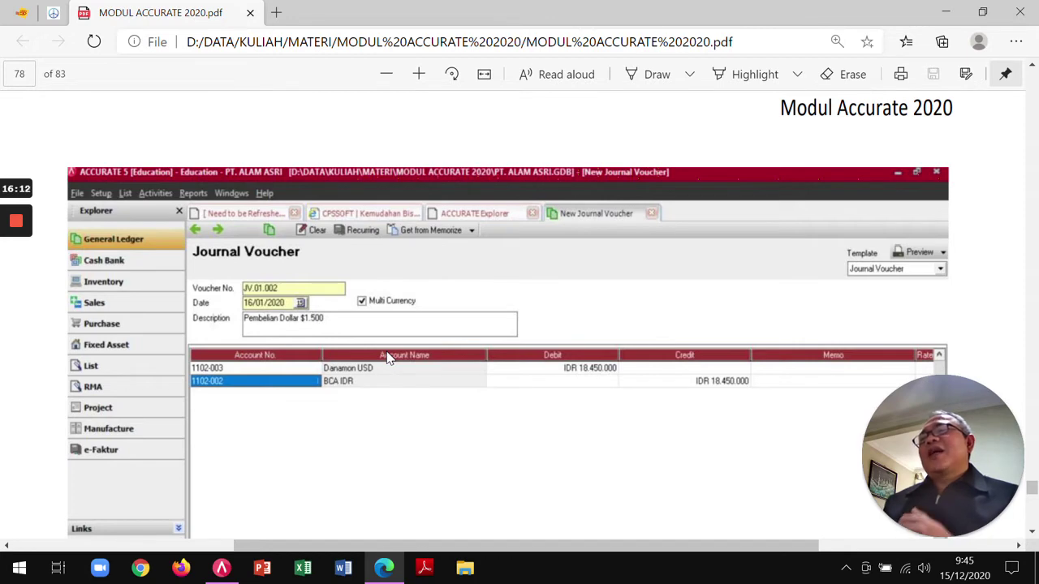
{"action": "scroll", "coordinate": [340, 241], "scroll_direction": "up", "scroll_amount": 5}
{"action": "scroll", "coordinate": [391, 287], "scroll_direction": "down", "scroll_amount": 3}
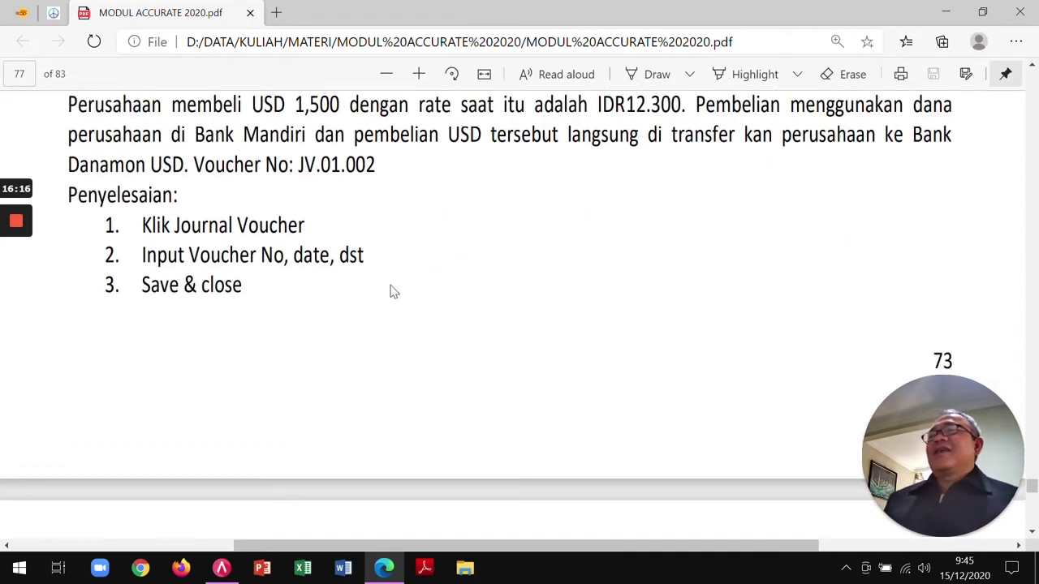
{"action": "scroll", "coordinate": [388, 284], "scroll_direction": "down", "scroll_amount": 3}
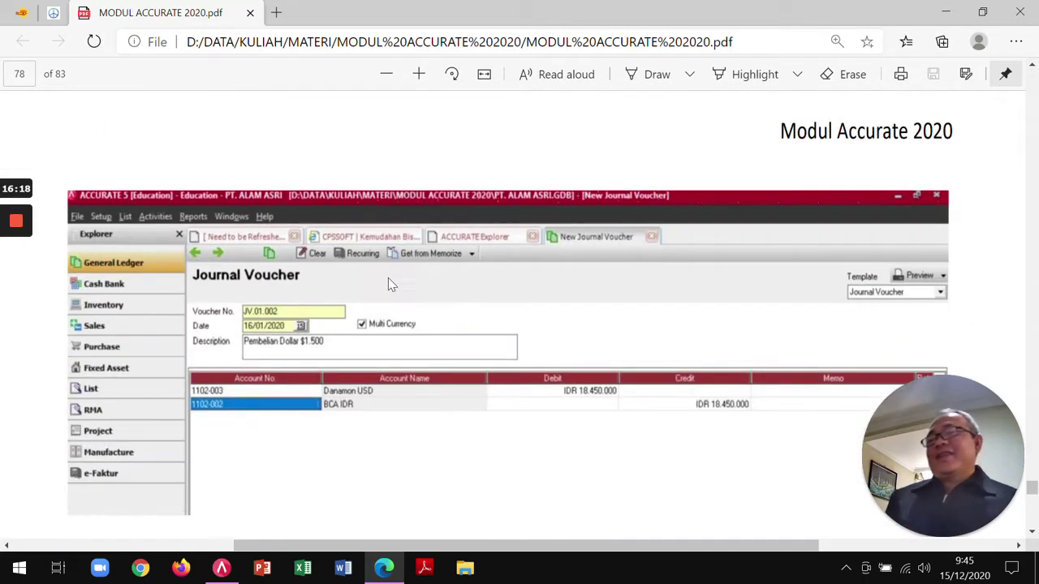
{"action": "scroll", "coordinate": [312, 351], "scroll_direction": "up", "scroll_amount": 5}
{"action": "scroll", "coordinate": [312, 352], "scroll_direction": "up", "scroll_amount": 4}
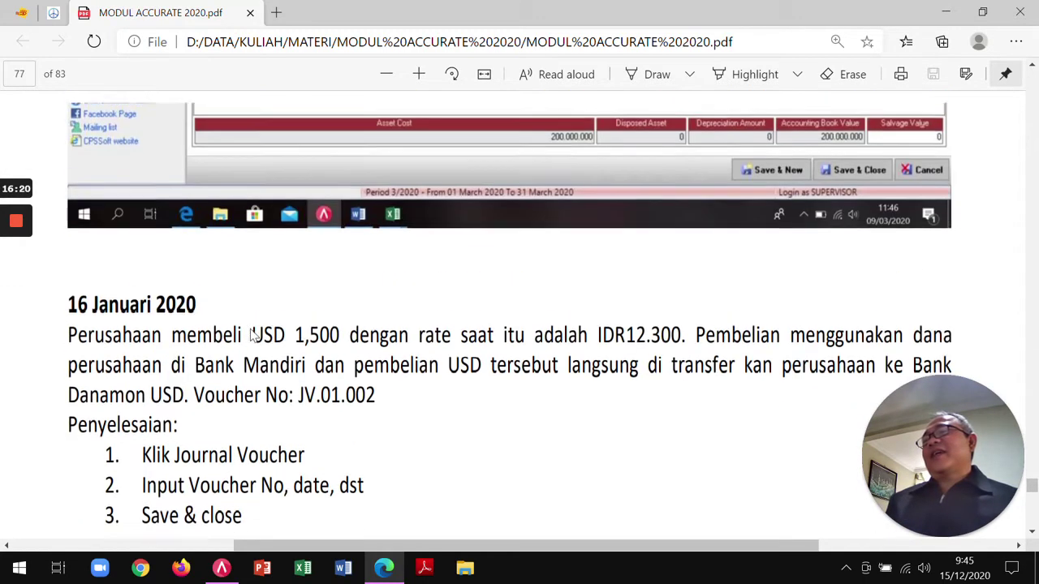
{"action": "left_click_drag", "start_coordinate": [192, 376], "coordinate": [309, 378]}
{"action": "scroll", "coordinate": [362, 396], "scroll_direction": "down", "scroll_amount": 3}
{"action": "scroll", "coordinate": [363, 396], "scroll_direction": "up", "scroll_amount": 3}
{"action": "left_click", "coordinate": [452, 306]}
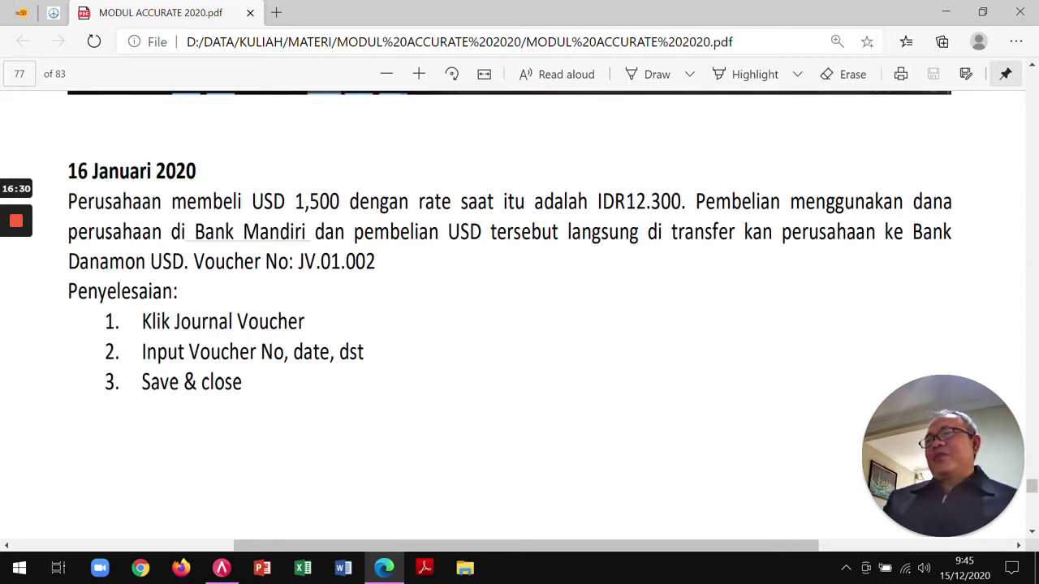
{"action": "key", "text": "alt+Tab"}
{"action": "key", "text": "alt+Tab"}
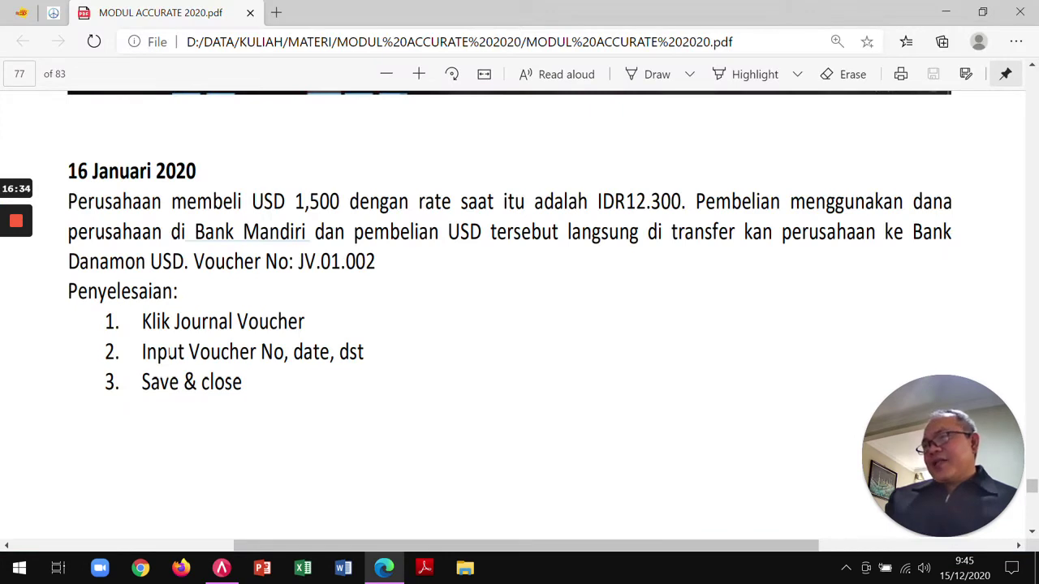
Switch to Accurate 5 and start a new General Ledger journal voucher numbered JV.01.002, dated 16/01/2020.
{"action": "key", "text": "alt+Tab"}
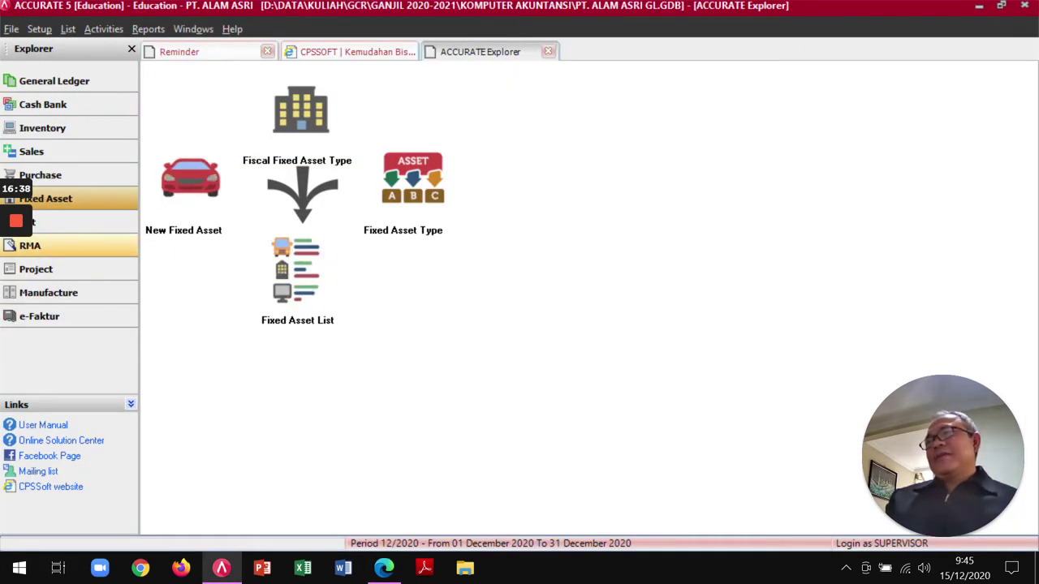
{"action": "left_click", "coordinate": [55, 80]}
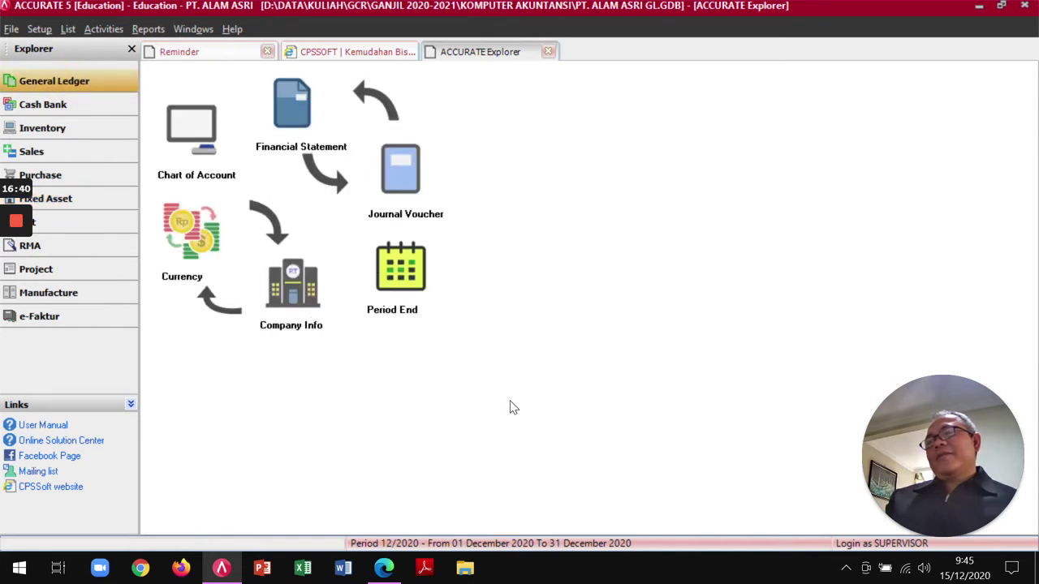
{"action": "left_click", "coordinate": [400, 170]}
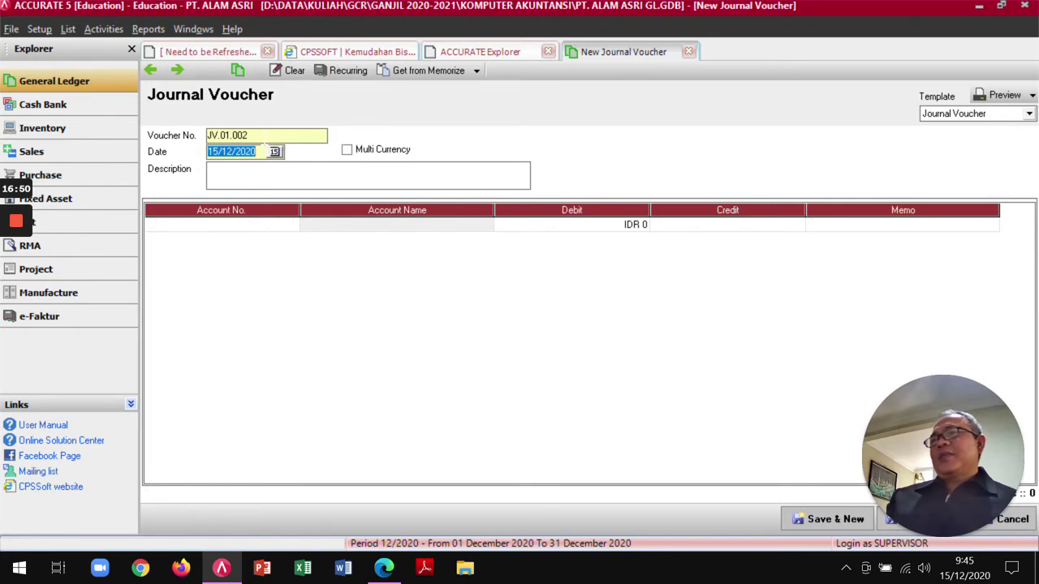
{"action": "key", "text": "alt+Tab"}
{"action": "key", "text": "alt+Tab"}
{"action": "left_click", "coordinate": [277, 154]}
{"action": "left_click", "coordinate": [203, 168]}
{"action": "left_click", "coordinate": [183, 180]}
{"action": "left_click", "coordinate": [208, 210]}
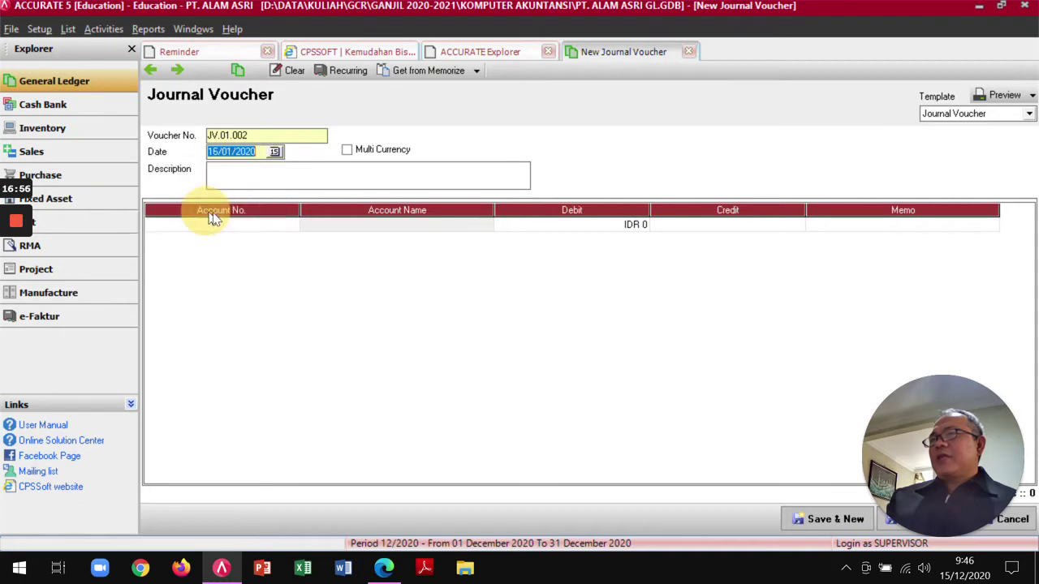
Enter "Pembelian USD 1.500" as the journal voucher's description.
{"action": "left_click", "coordinate": [252, 179]}
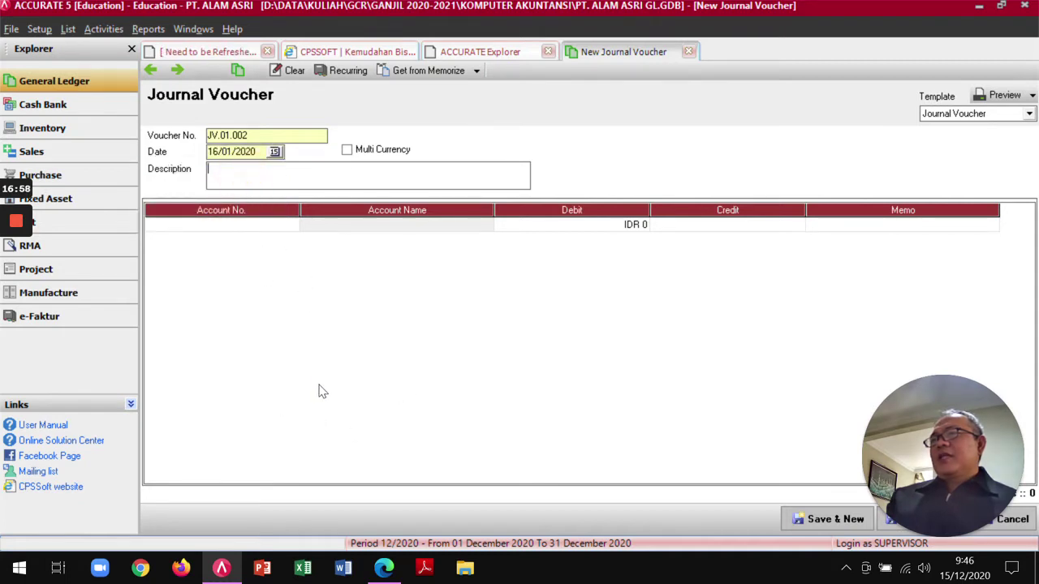
{"action": "type", "text": "Pem"}
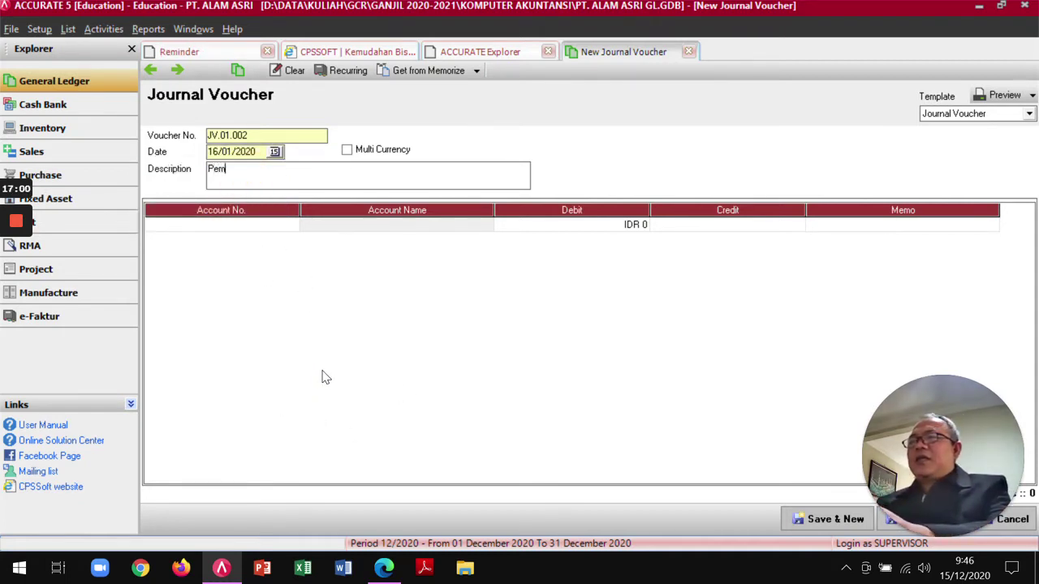
{"action": "type", "text": "belian USD"}
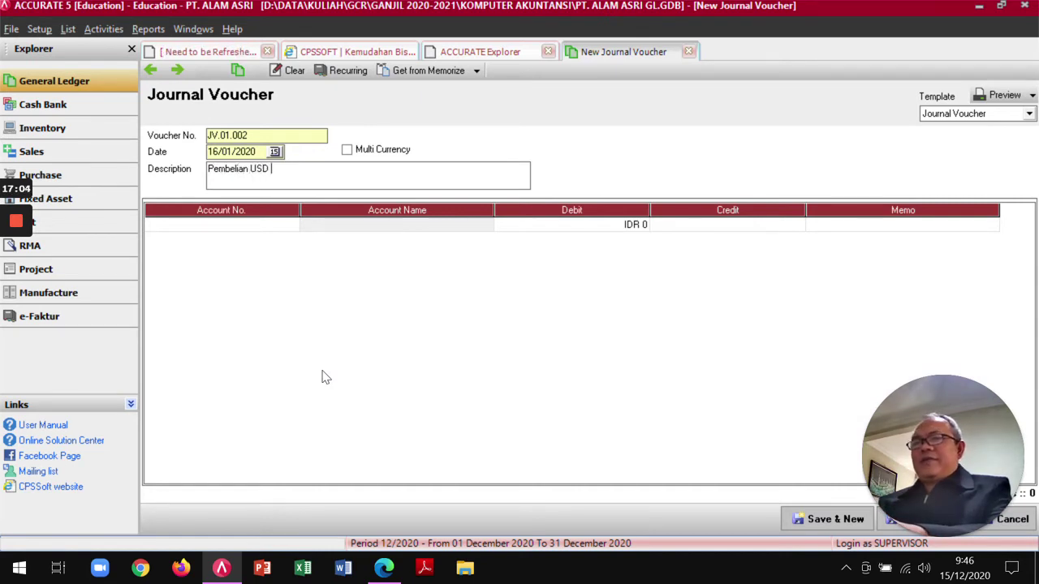
{"action": "type", "text": " 1.500"}
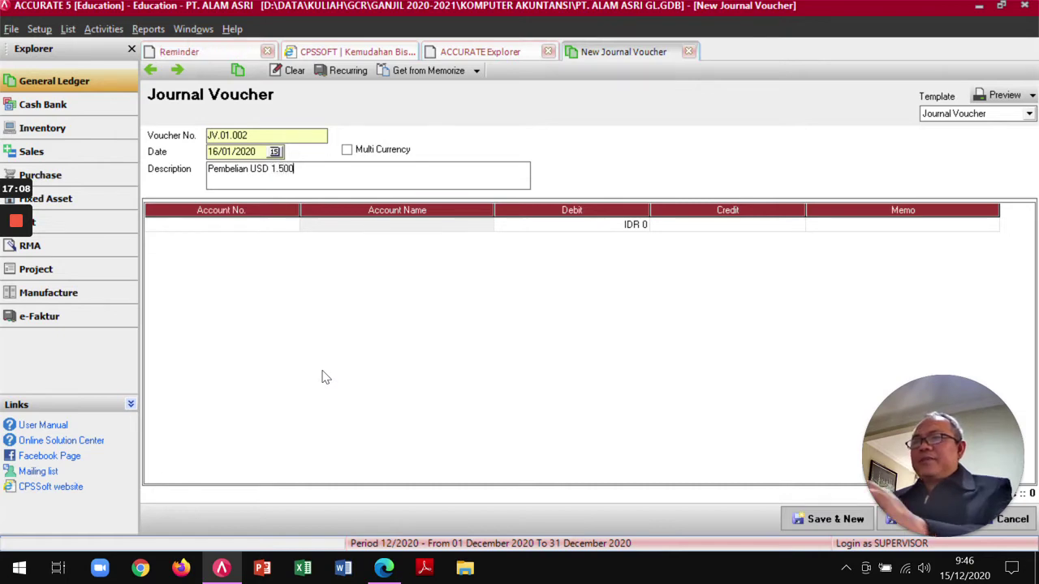
{"action": "key", "text": "alt+Tab"}
{"action": "key", "text": "alt+Tab"}
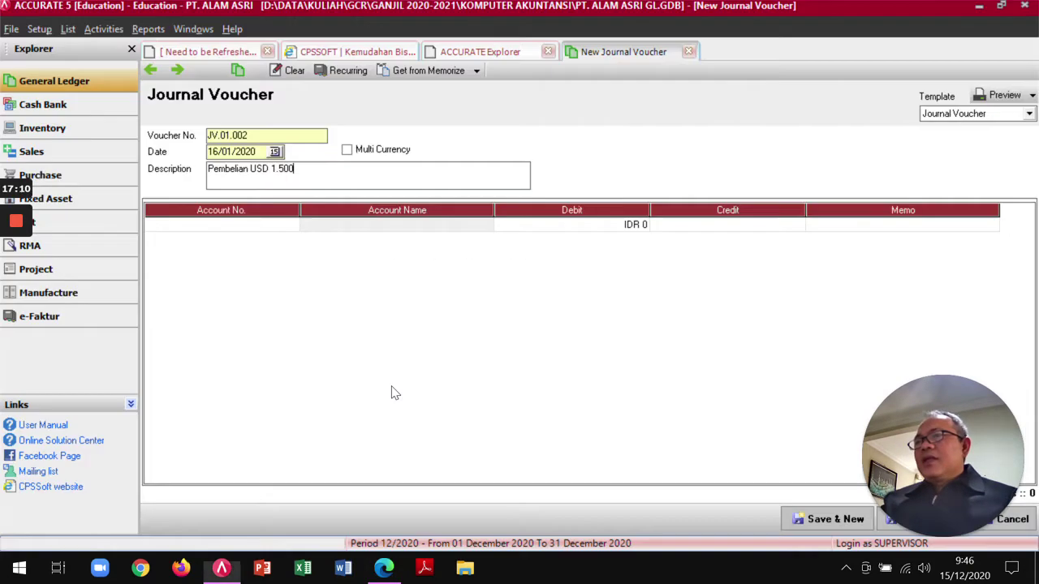
Assign account 1102-003 Danamon USD to the first journal line and go to its debit amount.
{"action": "left_click", "coordinate": [240, 227]}
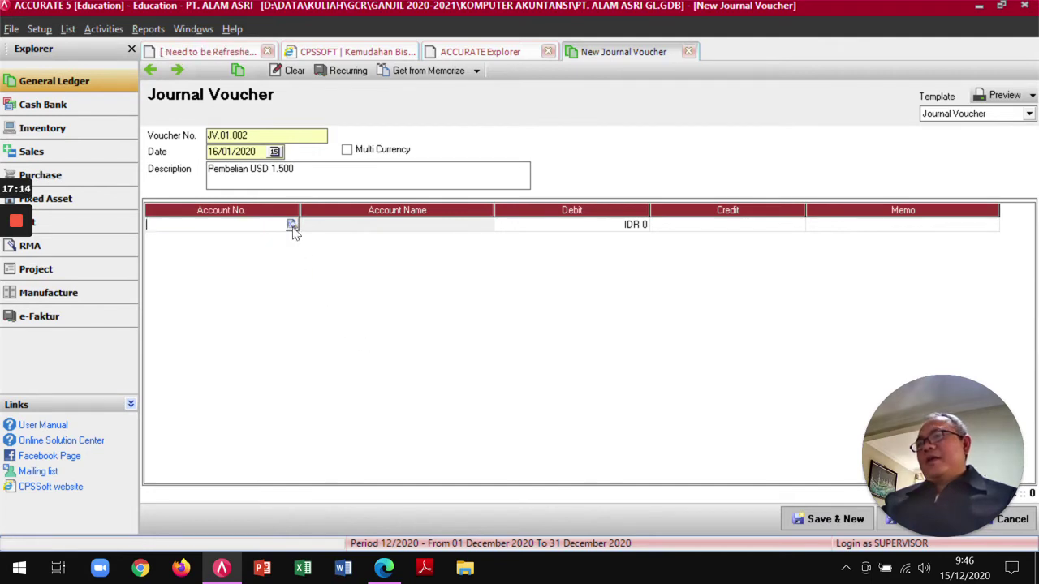
{"action": "key", "text": "alt+Tab"}
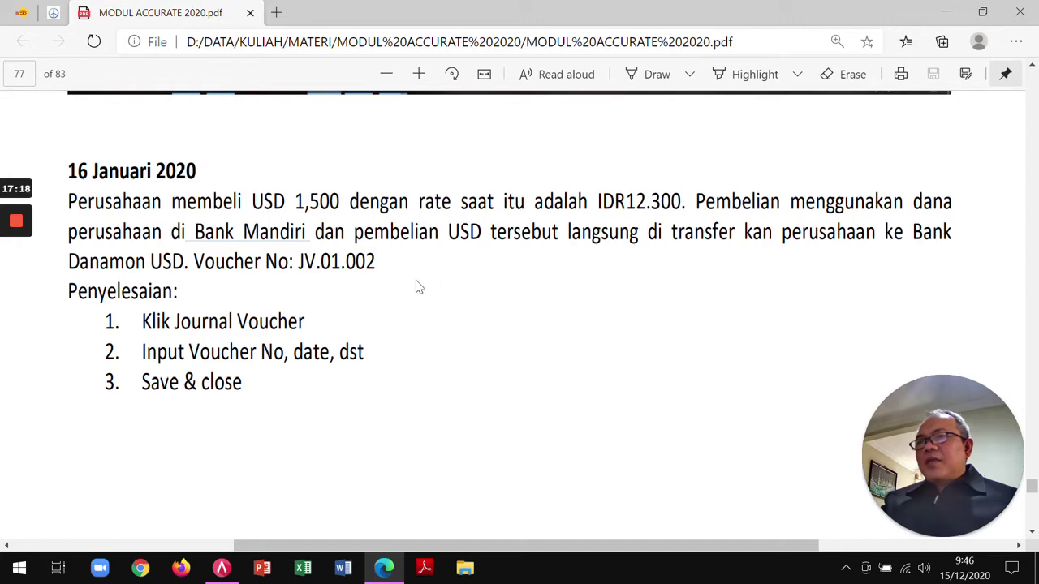
{"action": "key", "text": "alt+Tab"}
{"action": "left_click", "coordinate": [294, 225]}
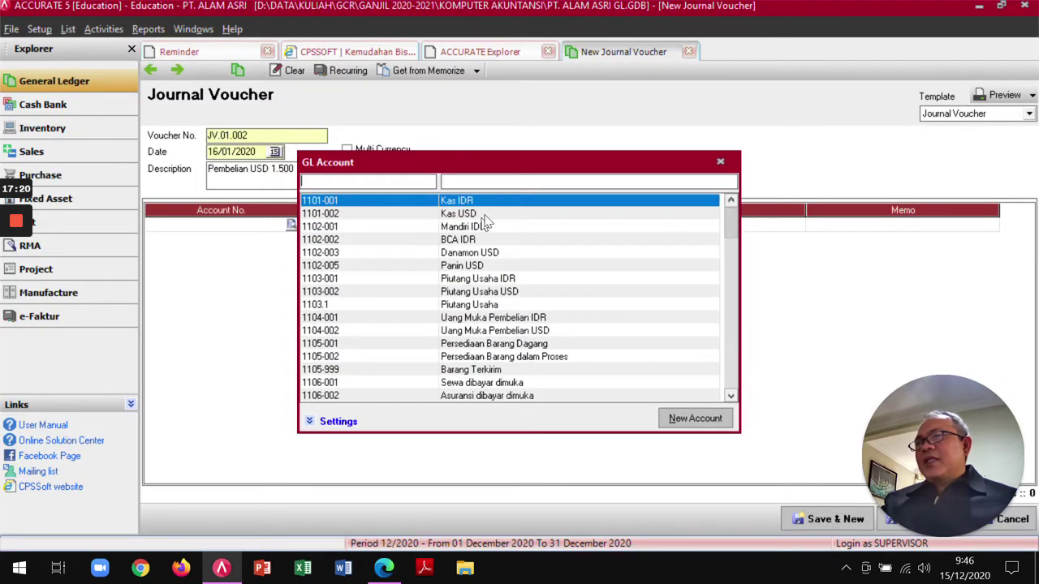
{"action": "type", "text": "d"}
{"action": "key", "text": "BackSpace"}
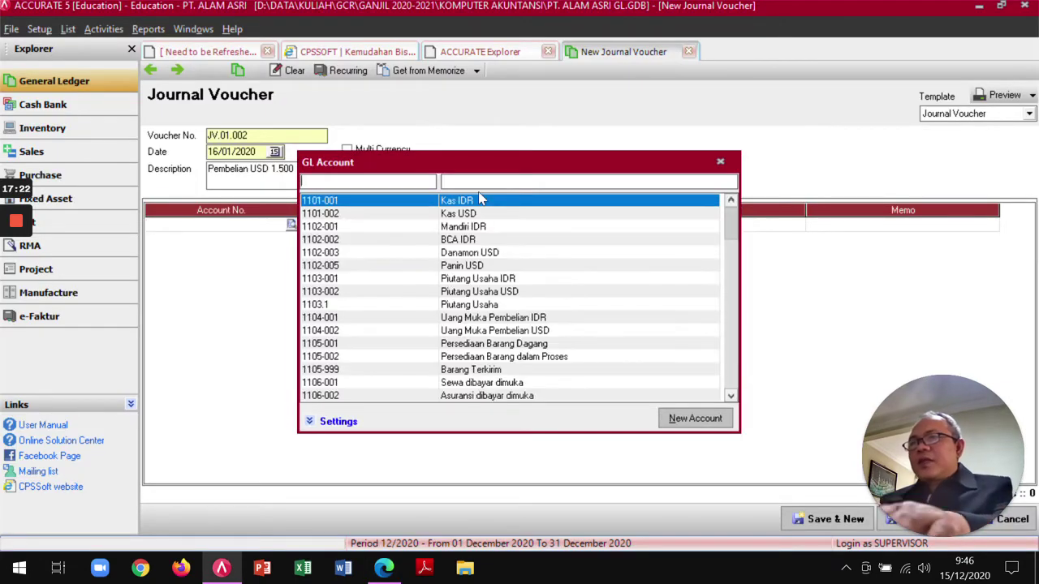
{"action": "left_click", "coordinate": [463, 253]}
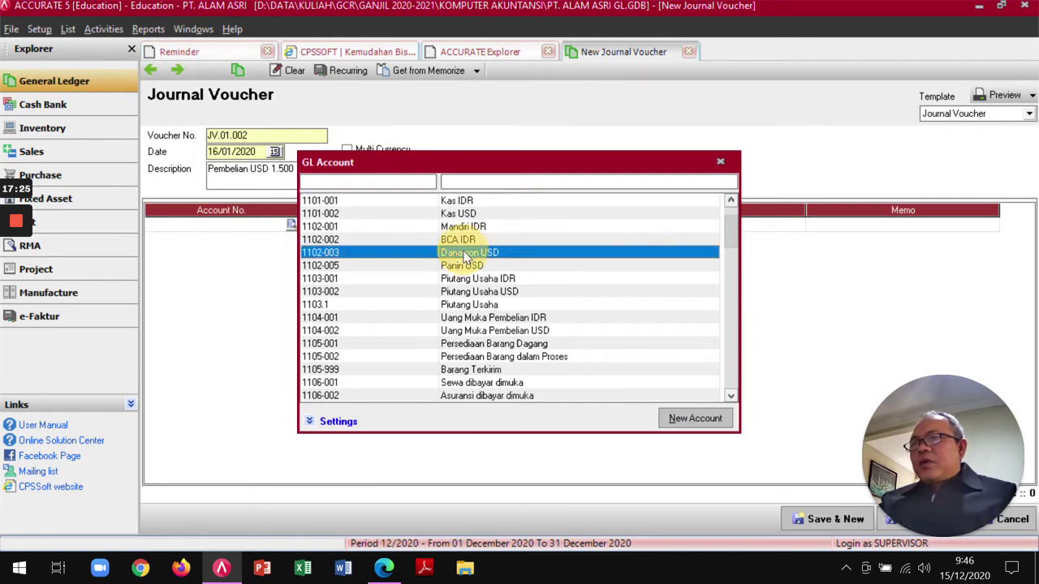
{"action": "double_click", "coordinate": [379, 256]}
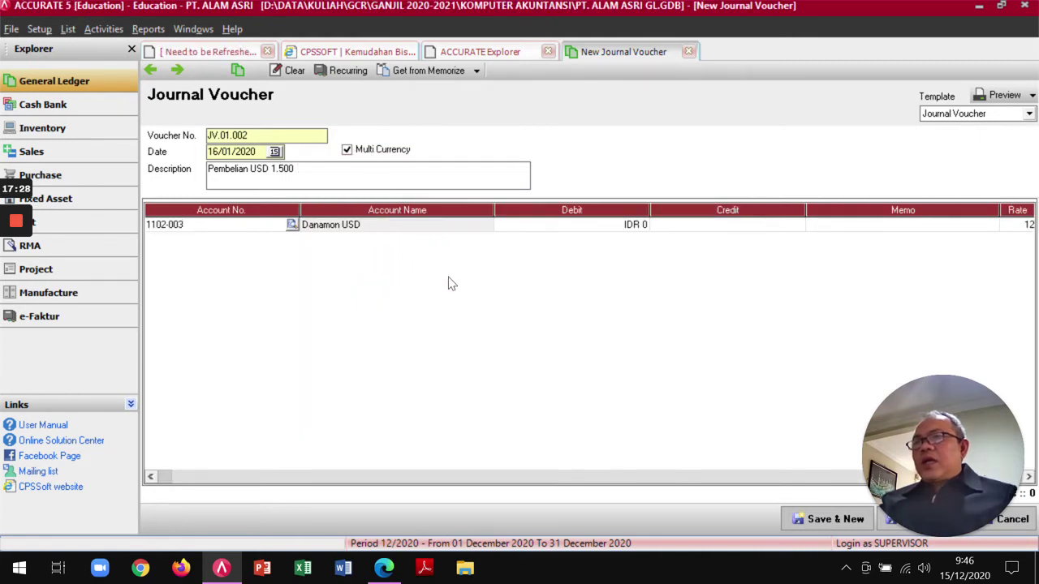
{"action": "key", "text": "Tab"}
{"action": "key", "text": "Tab"}
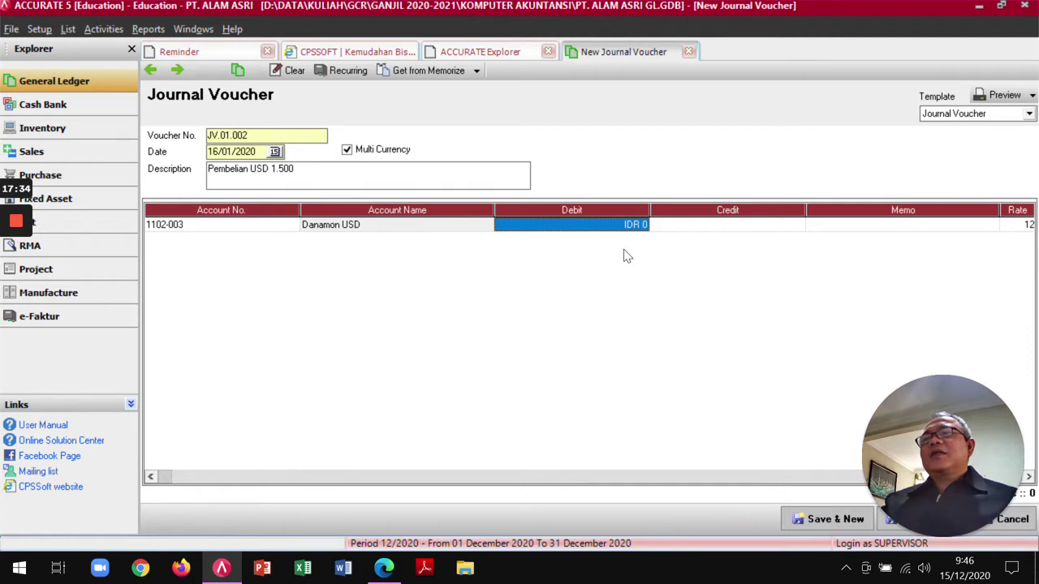
Set the Danamon USD line's exchange rate to 12.300 and its prime amount to USD 1.500.
{"action": "key", "text": "Tab"}
{"action": "key", "text": "Tab"}
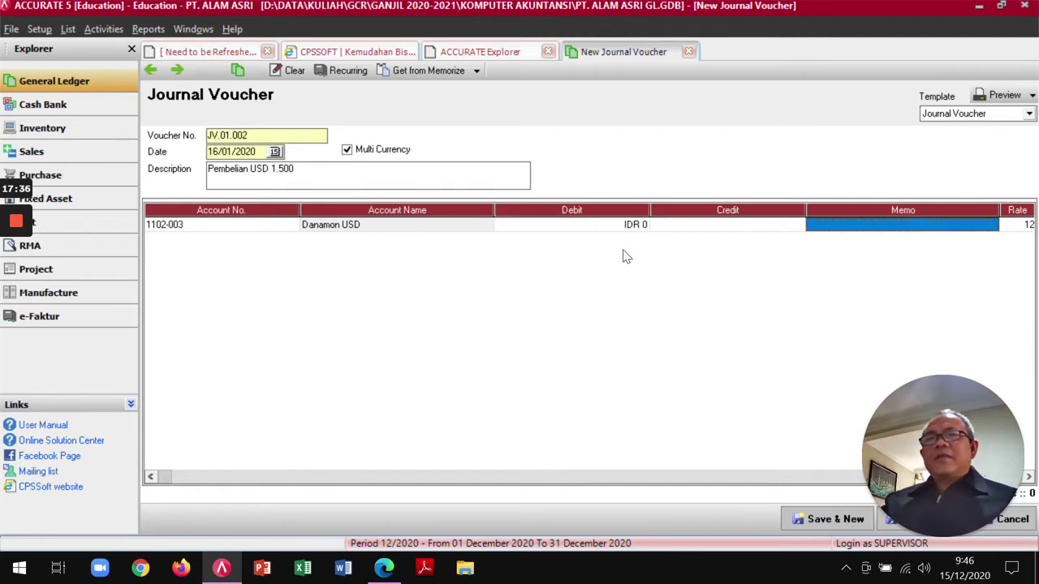
{"action": "key", "text": "Tab"}
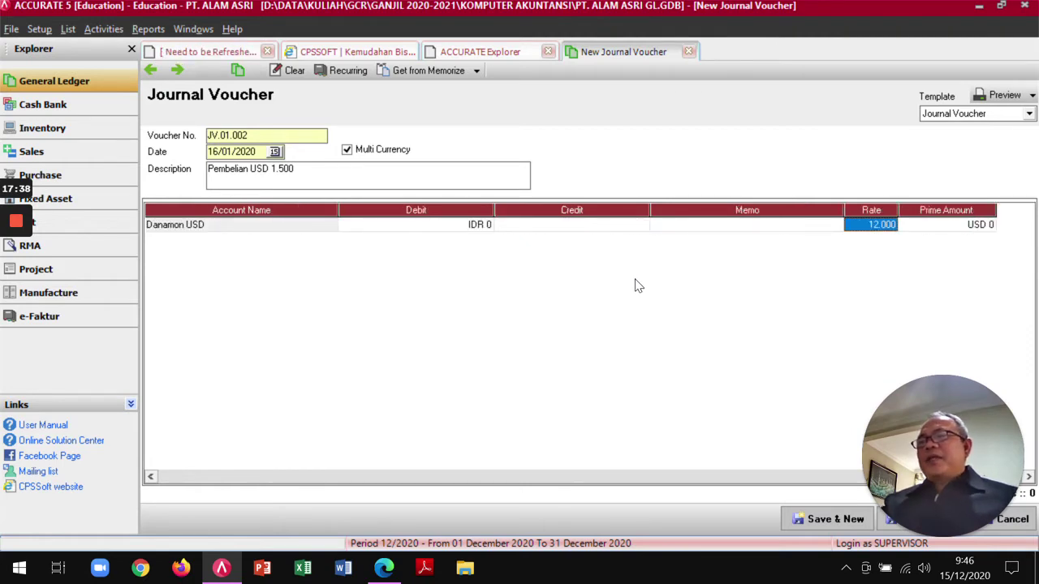
{"action": "key", "text": "alt+Tab"}
{"action": "key", "text": "alt+Tab"}
{"action": "type", "text": "123"}
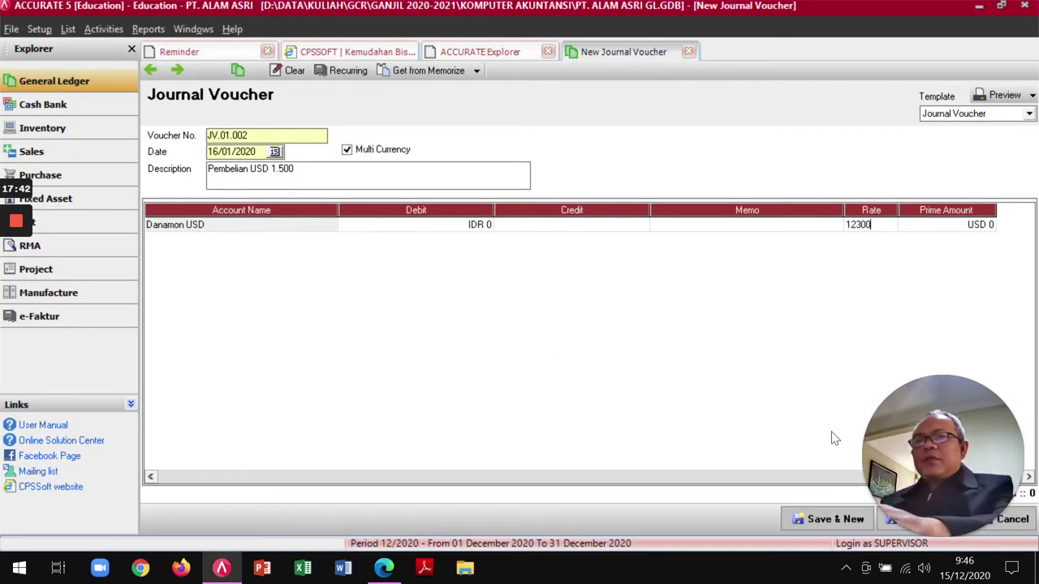
{"action": "key", "text": "Tab"}
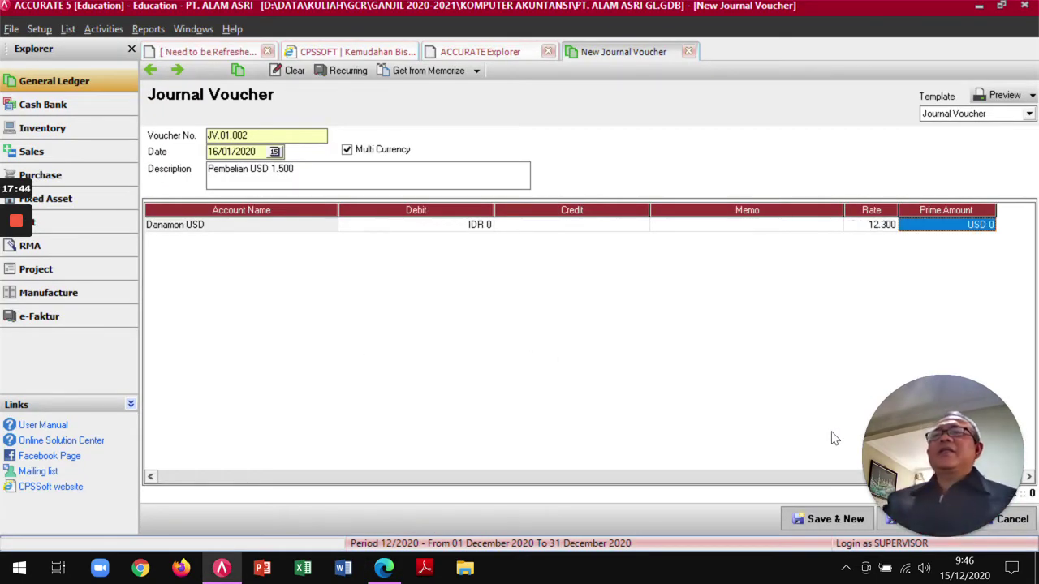
{"action": "type", "text": "1.500"}
{"action": "key", "text": "Tab"}
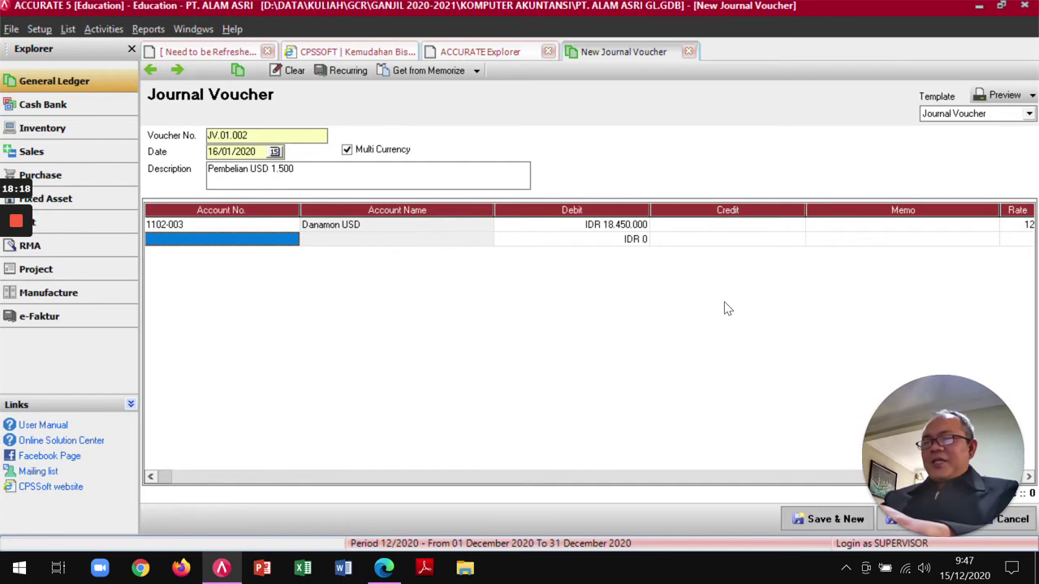
Assign account 1102-002 BCA IDR to the second journal line and accept its balancing credit entry.
{"action": "type", "text": "bc"}
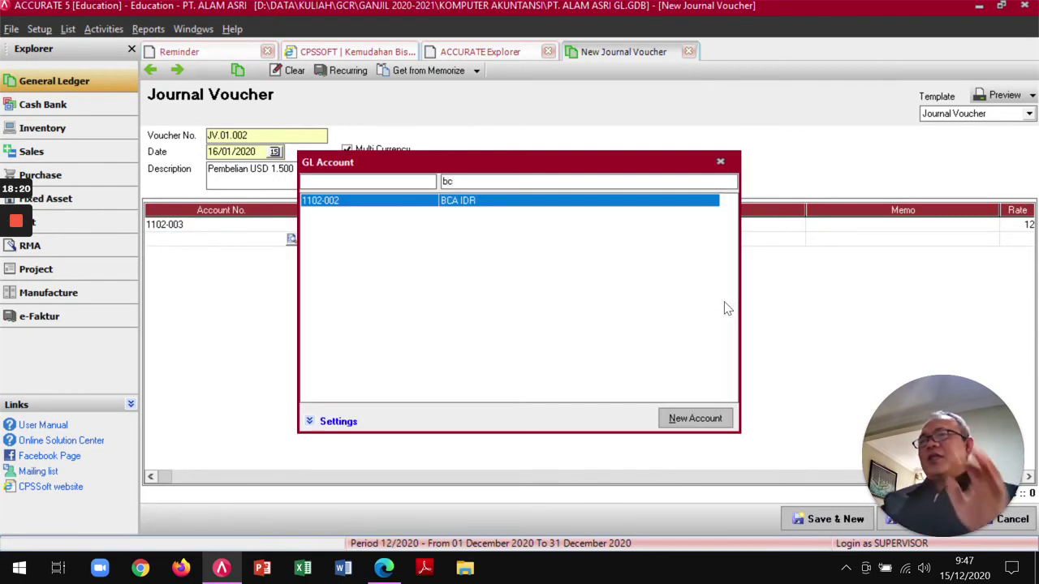
{"action": "double_click", "coordinate": [396, 207]}
{"action": "key", "text": "Tab"}
{"action": "key", "text": "Tab"}
{"action": "key", "text": "Tab"}
{"action": "key", "text": "Tab"}
{"action": "key", "text": "Tab"}
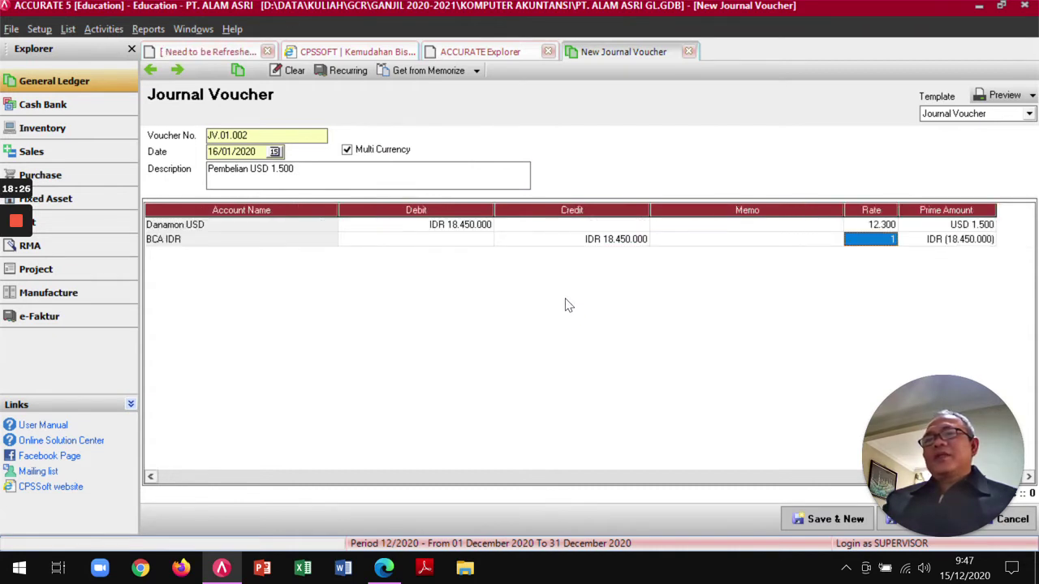
{"action": "key", "text": "Tab"}
{"action": "key", "text": "Up"}
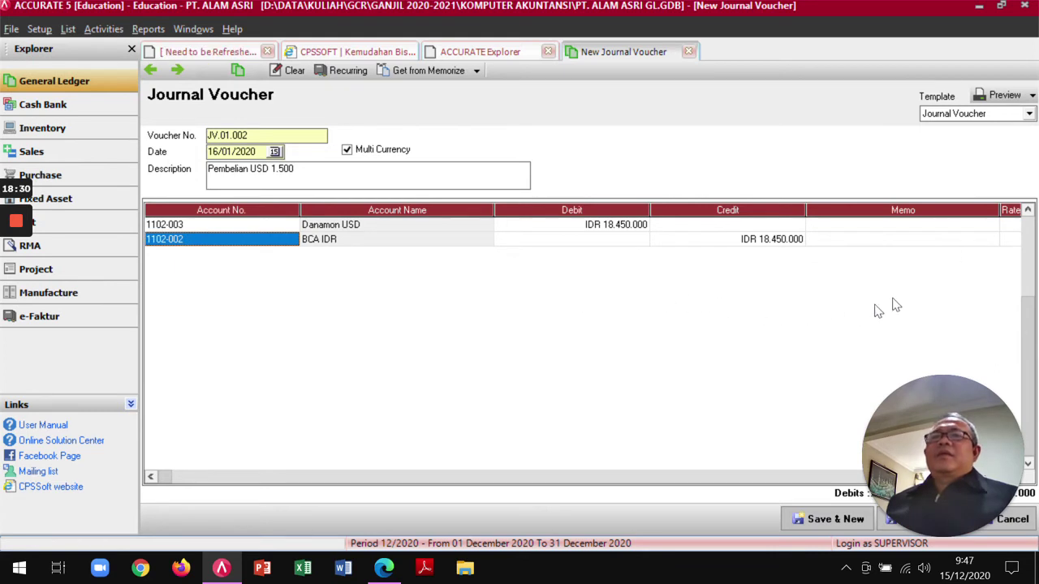
Preview journal voucher JV.01.002, close the preview, and save and close the voucher.
{"action": "left_click", "coordinate": [1004, 95]}
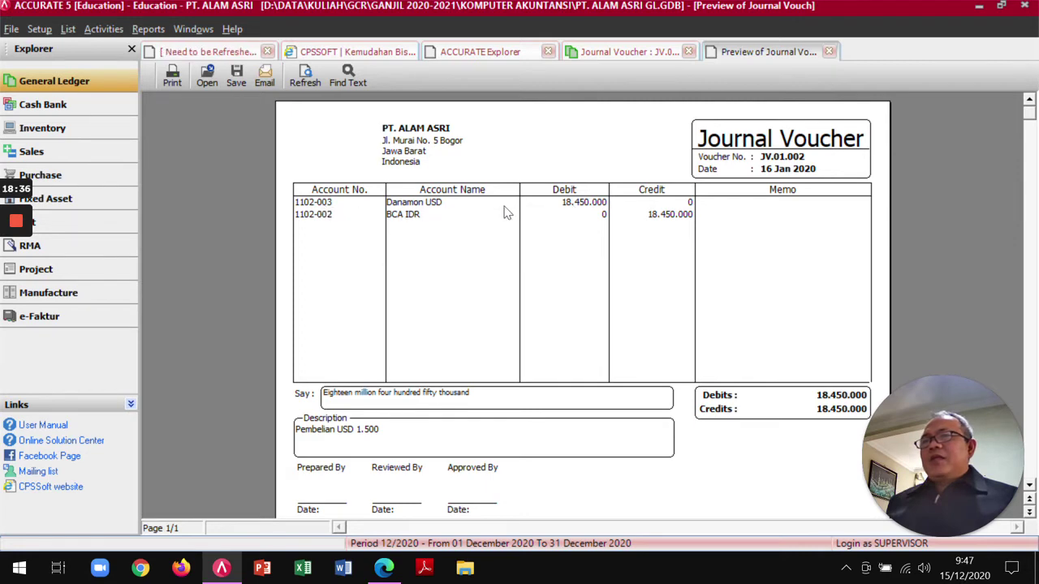
{"action": "left_click", "coordinate": [829, 52]}
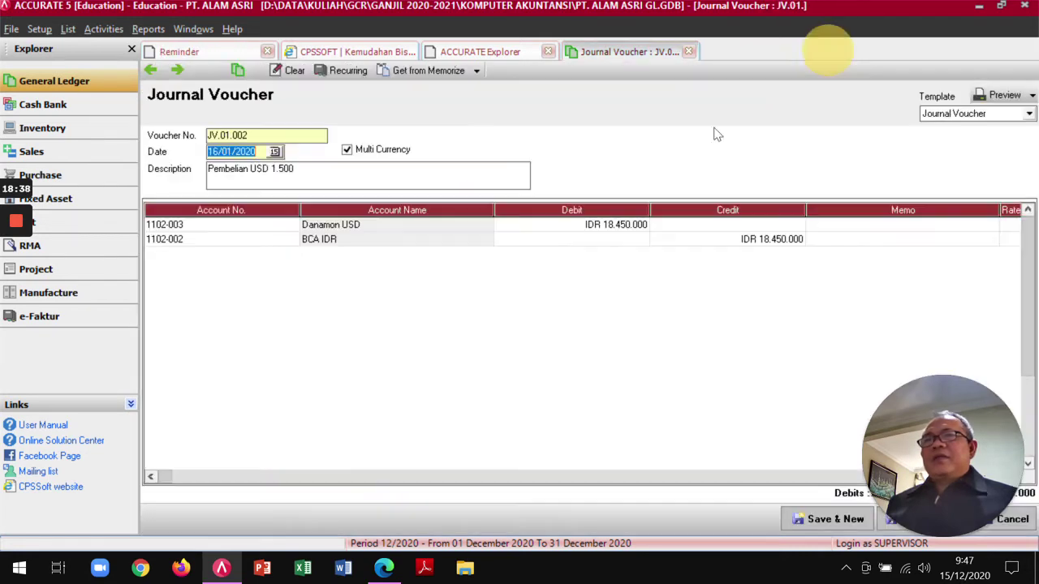
{"action": "left_click_drag", "start_coordinate": [973, 421], "coordinate": [622, 383]}
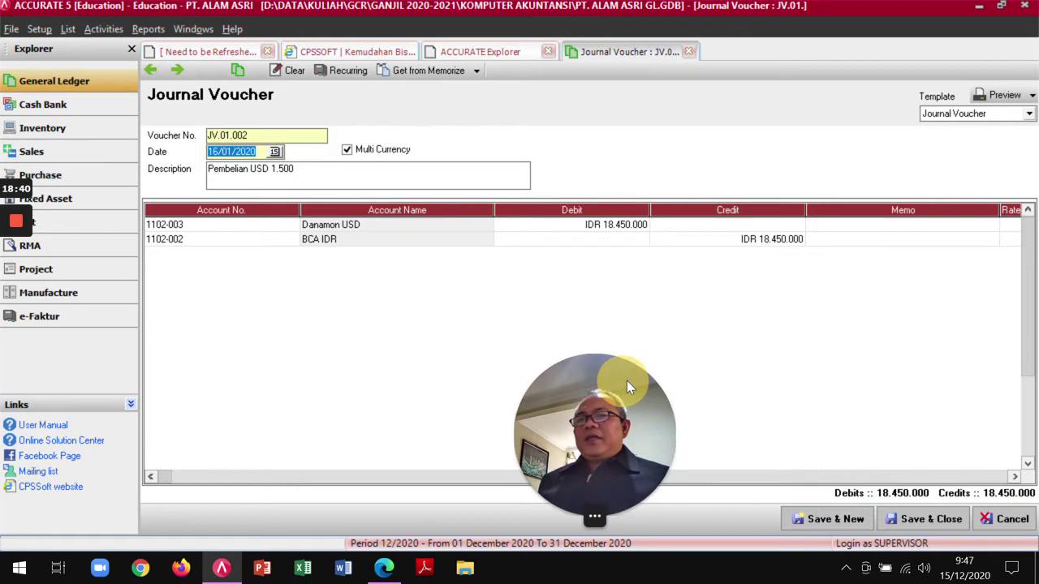
{"action": "left_click", "coordinate": [925, 518]}
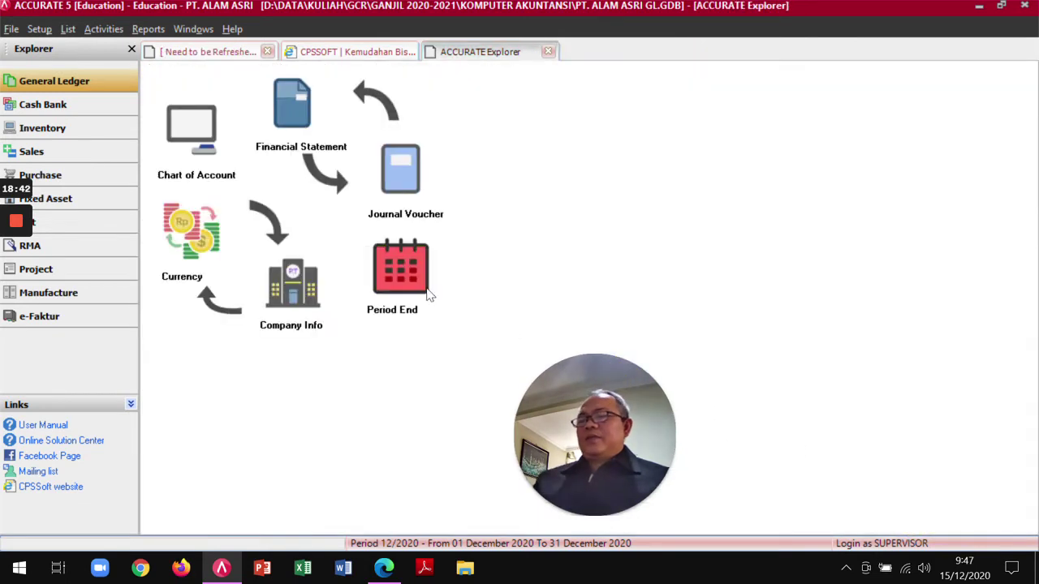
Switch to the module PDF and examine the bank balances before and after the USD purchase, plus the 25 Januari 2020 transaction.
{"action": "key", "text": "alt+Tab"}
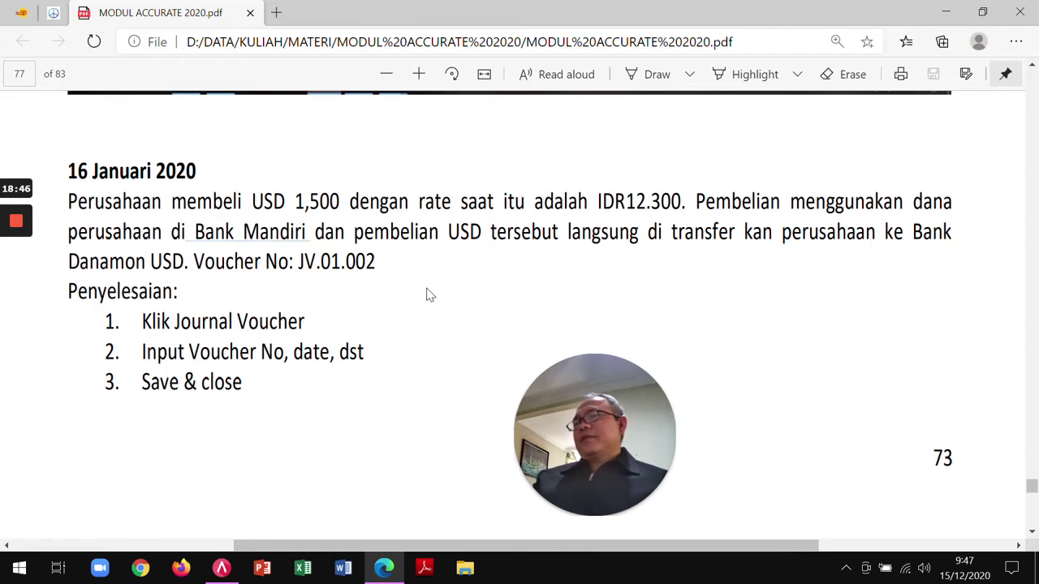
{"action": "scroll", "coordinate": [429, 295], "scroll_direction": "down", "scroll_amount": 10}
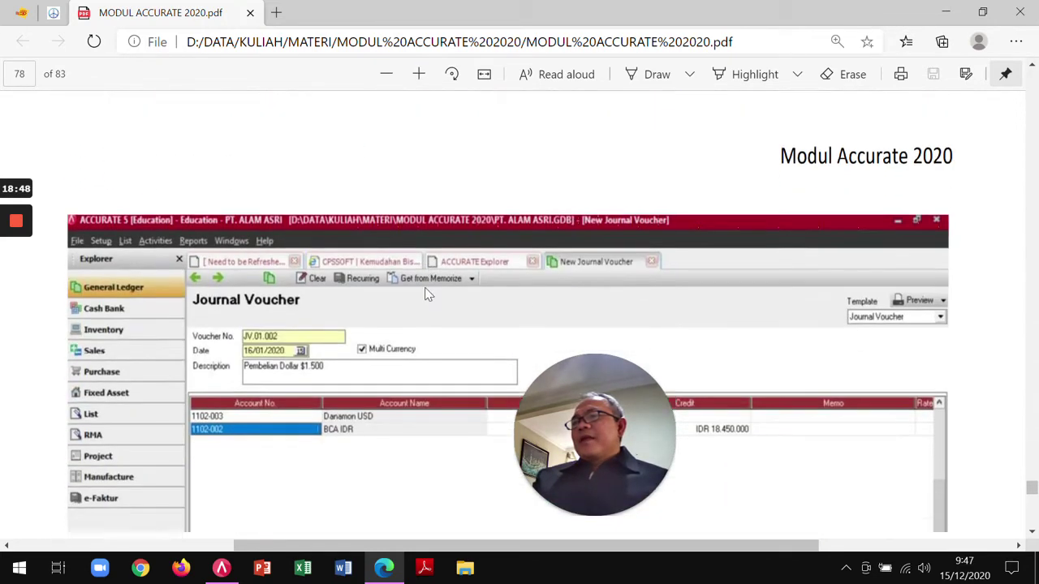
{"action": "scroll", "coordinate": [424, 292], "scroll_direction": "down", "scroll_amount": 15}
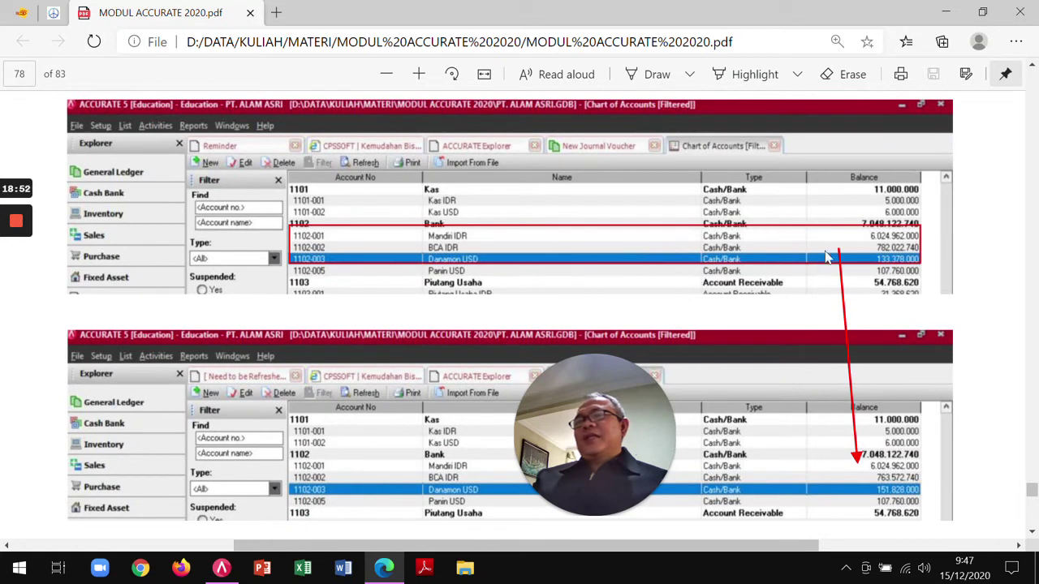
{"action": "scroll", "coordinate": [491, 257], "scroll_direction": "down", "scroll_amount": 1}
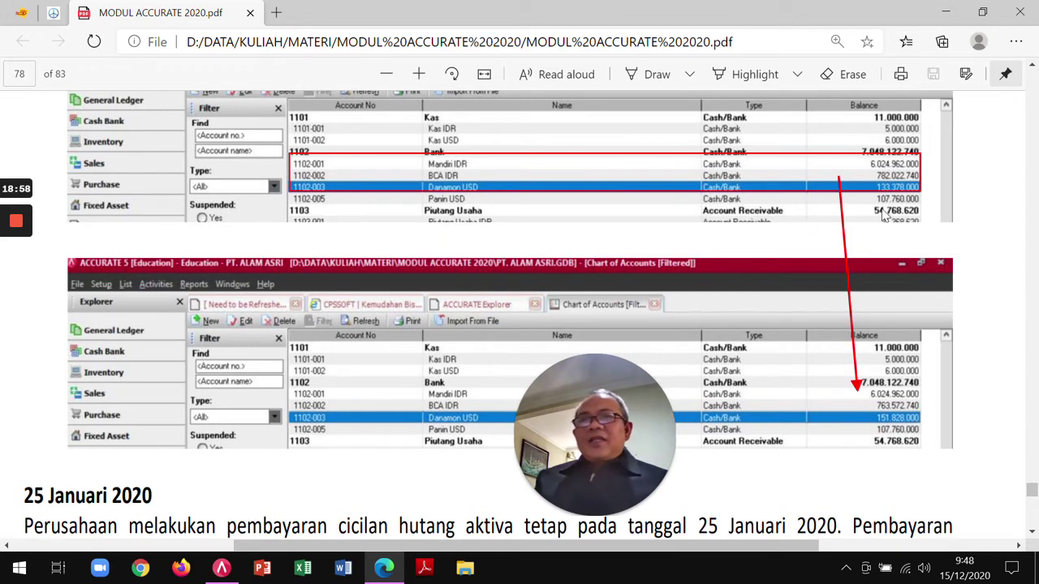
{"action": "scroll", "coordinate": [450, 381], "scroll_direction": "down", "scroll_amount": 2}
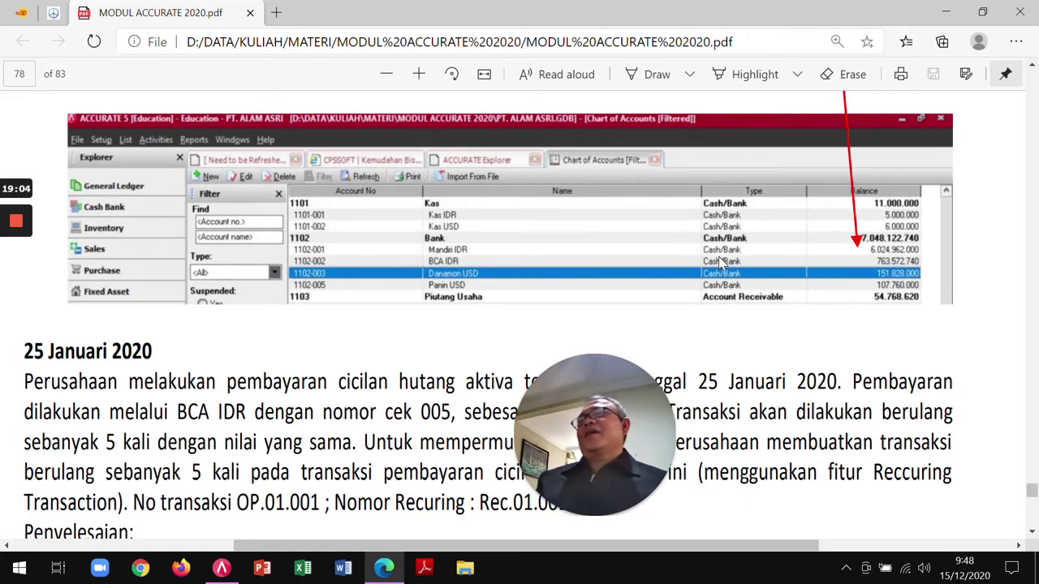
{"action": "scroll", "coordinate": [718, 257], "scroll_direction": "down", "scroll_amount": 2}
{"action": "left_click_drag", "start_coordinate": [605, 423], "coordinate": [949, 445]}
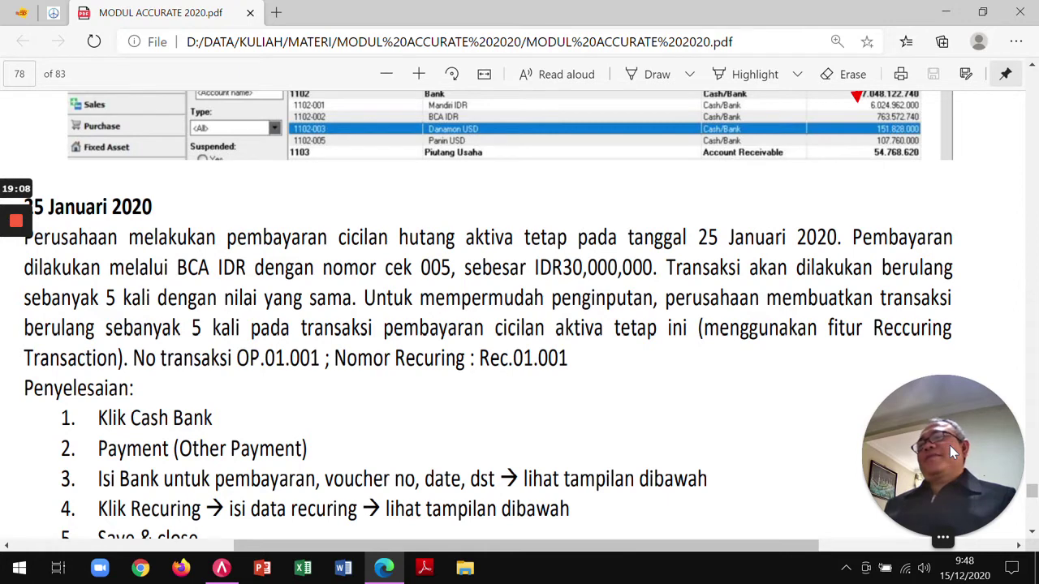
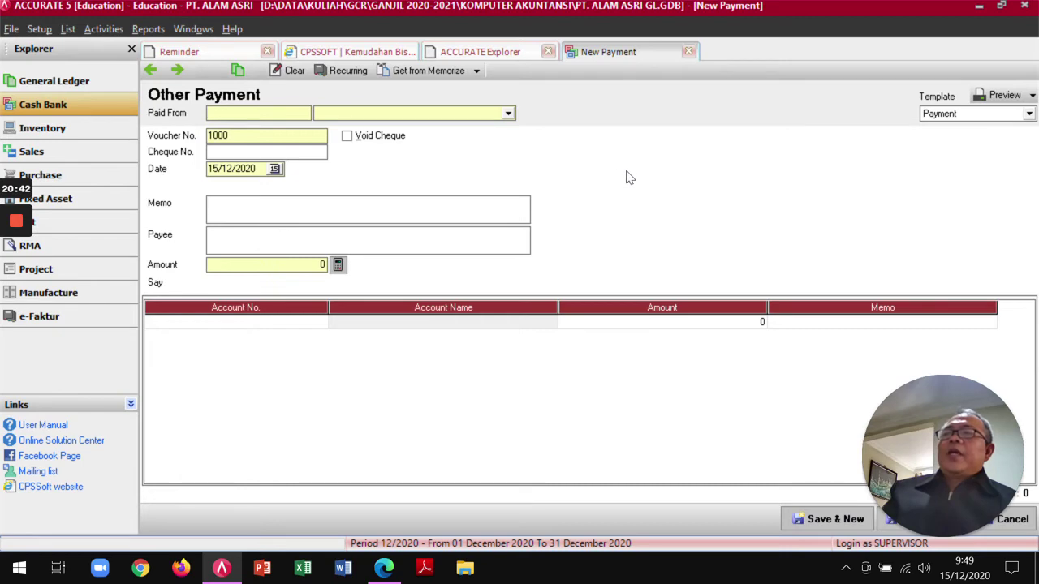
Set the new Other Payment in Accurate 5 to be paid from BCA IDR, with voucher number OP.01.001 copied from the module PDF.
{"action": "left_click", "coordinate": [508, 113]}
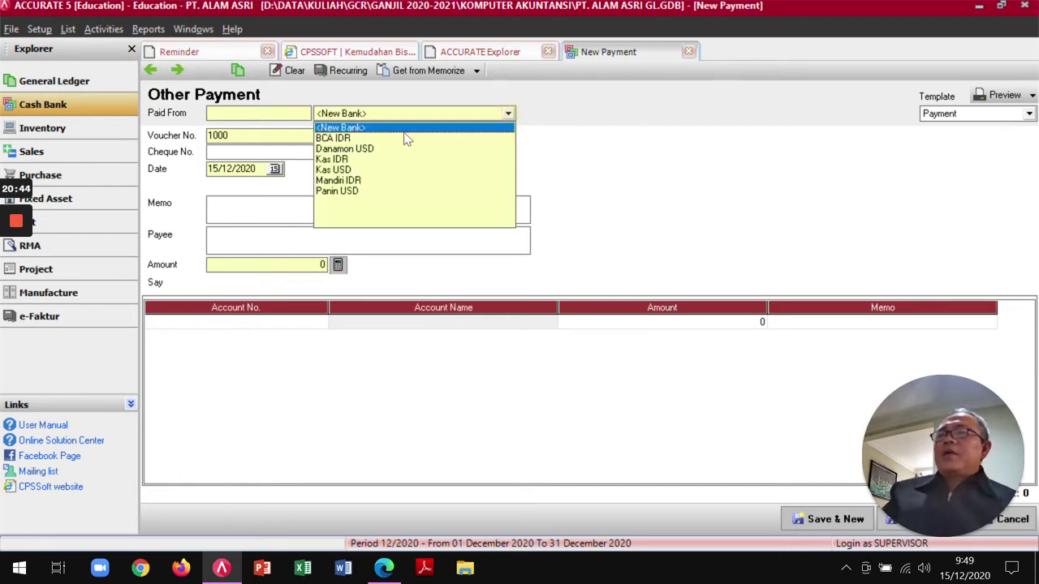
{"action": "left_click", "coordinate": [347, 138]}
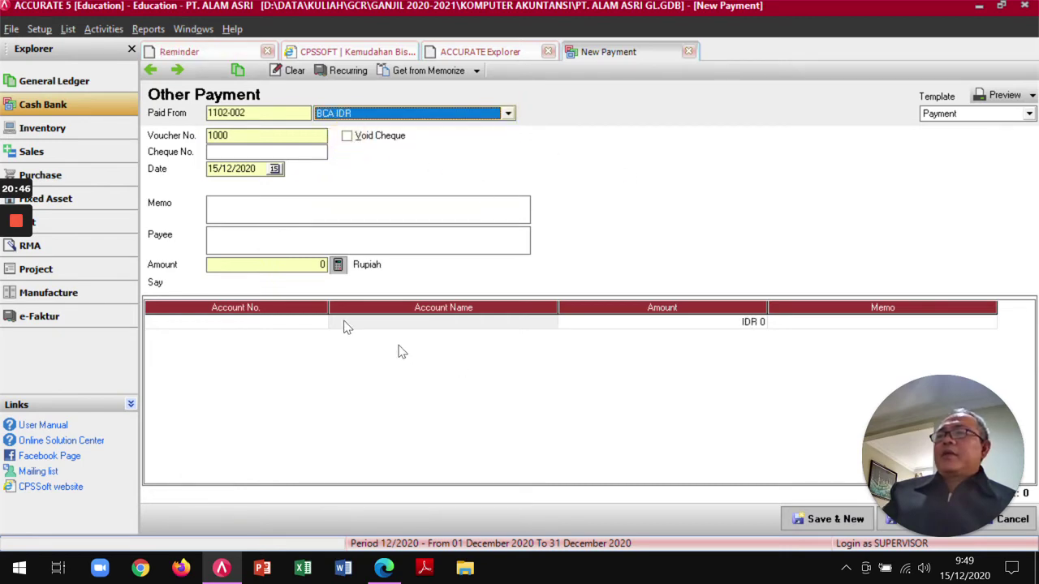
{"action": "key", "text": "alt+Tab"}
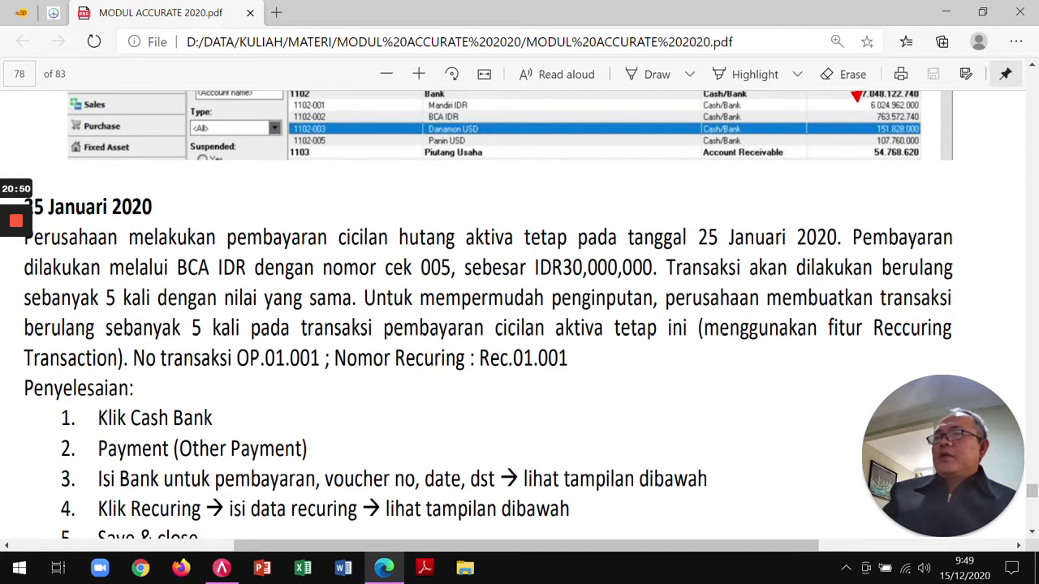
{"action": "left_click_drag", "start_coordinate": [237, 358], "coordinate": [321, 361]}
{"action": "key", "text": "ctrl+c"}
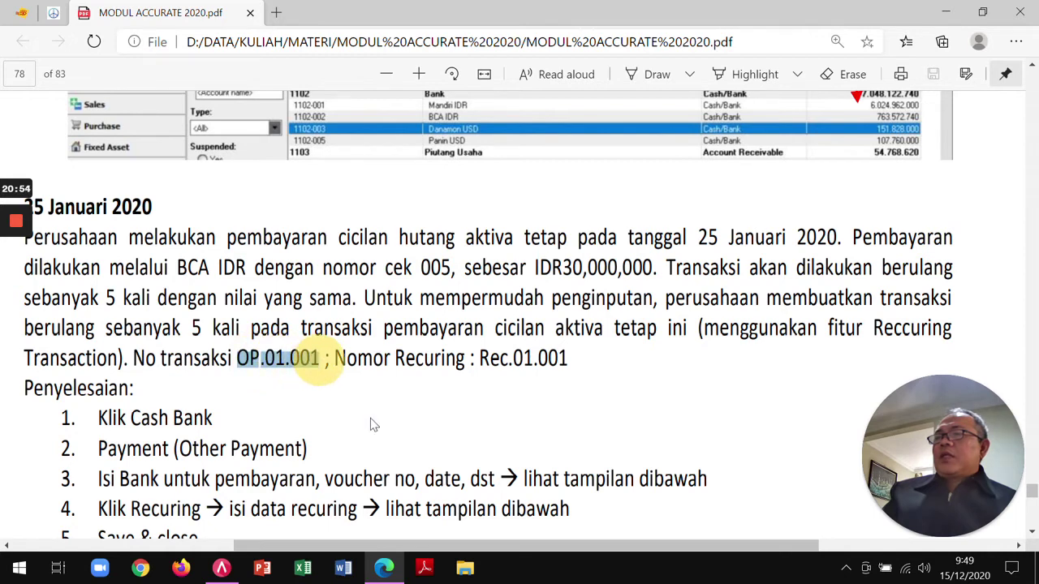
{"action": "key", "text": "alt+Tab"}
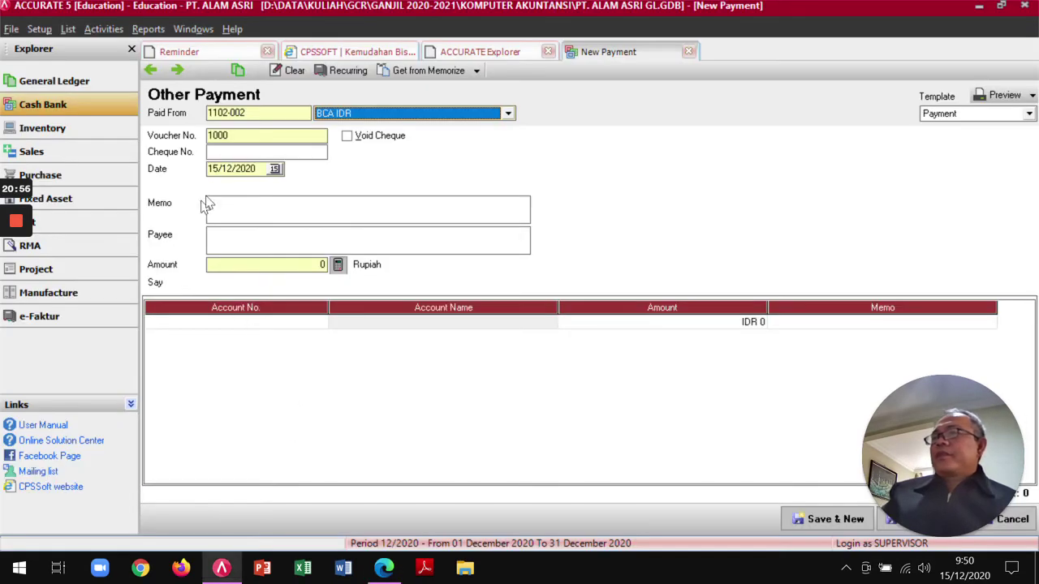
{"action": "left_click", "coordinate": [209, 135]}
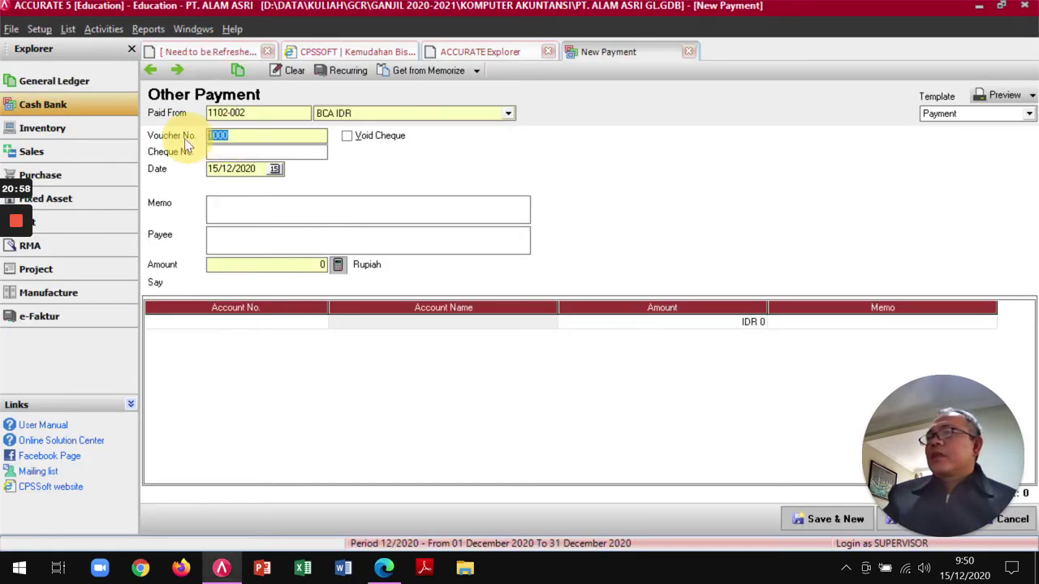
{"action": "key", "text": "ctrl+v"}
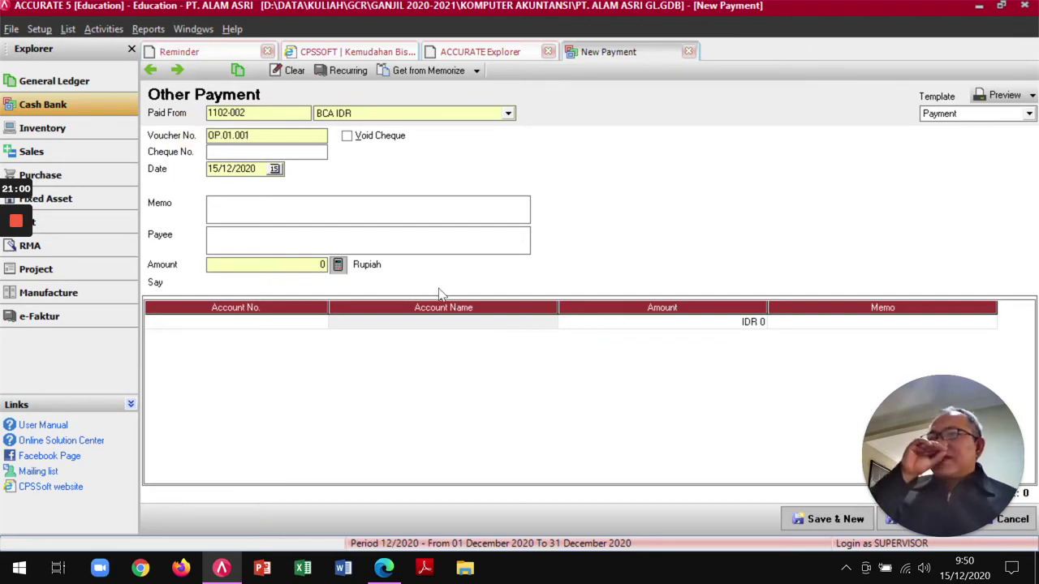
Check the sample Other Payment in the module PDF and enter 005 as the payment's cheque number in Accurate 5.
{"action": "key", "text": "alt+Tab"}
{"action": "scroll", "coordinate": [354, 333], "scroll_direction": "down", "scroll_amount": 10}
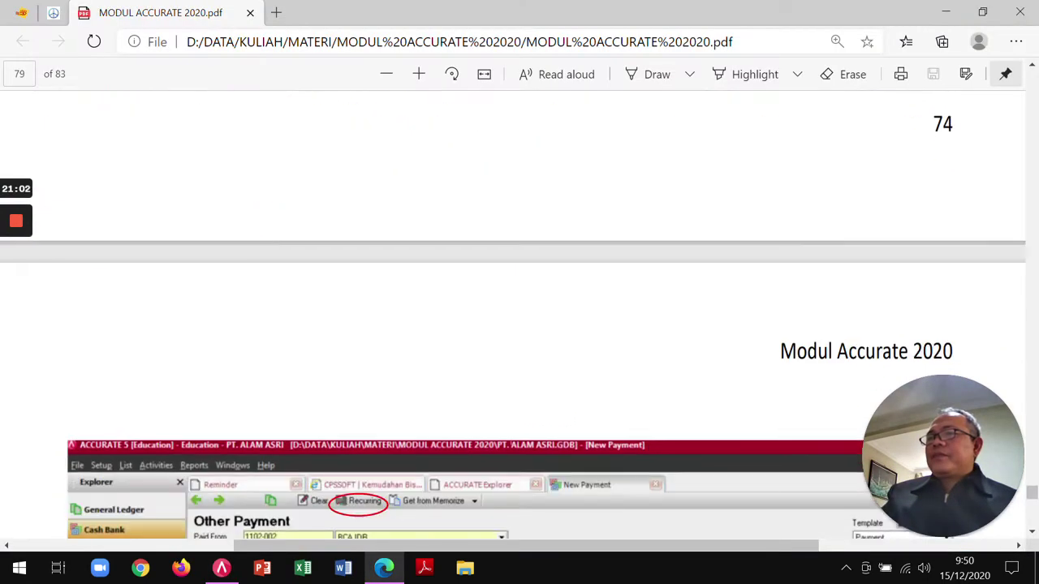
{"action": "scroll", "coordinate": [355, 337], "scroll_direction": "up", "scroll_amount": 1}
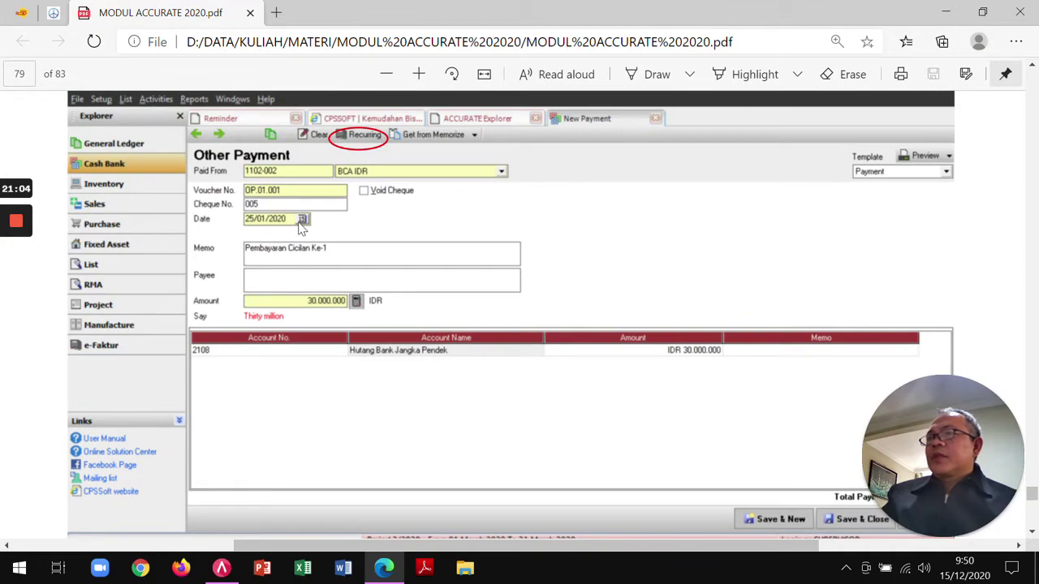
{"action": "key", "text": "alt+Tab"}
{"action": "key", "text": "alt+Tab"}
{"action": "scroll", "coordinate": [435, 401], "scroll_direction": "up", "scroll_amount": 8}
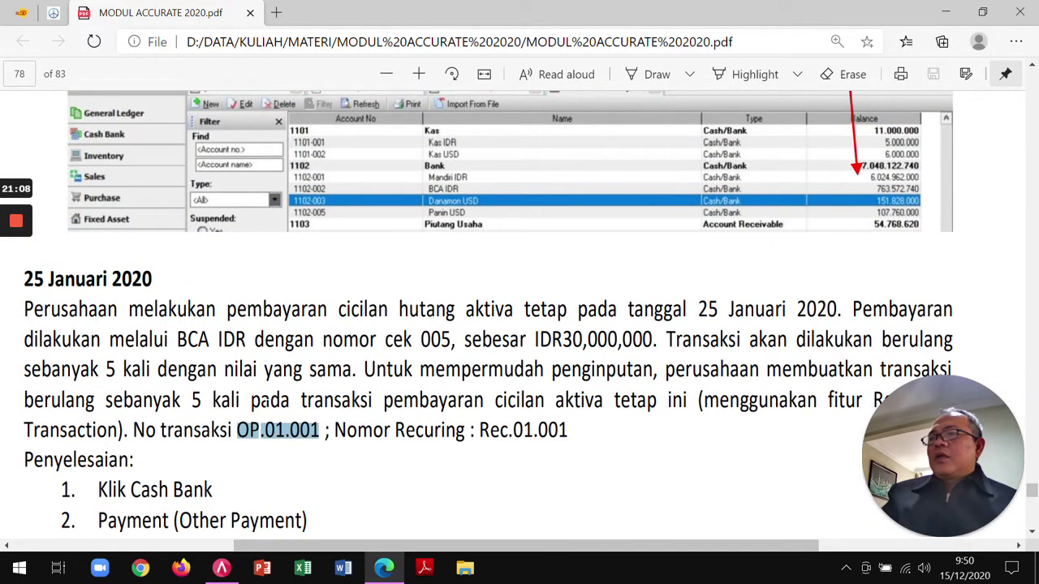
{"action": "key", "text": "alt+Tab"}
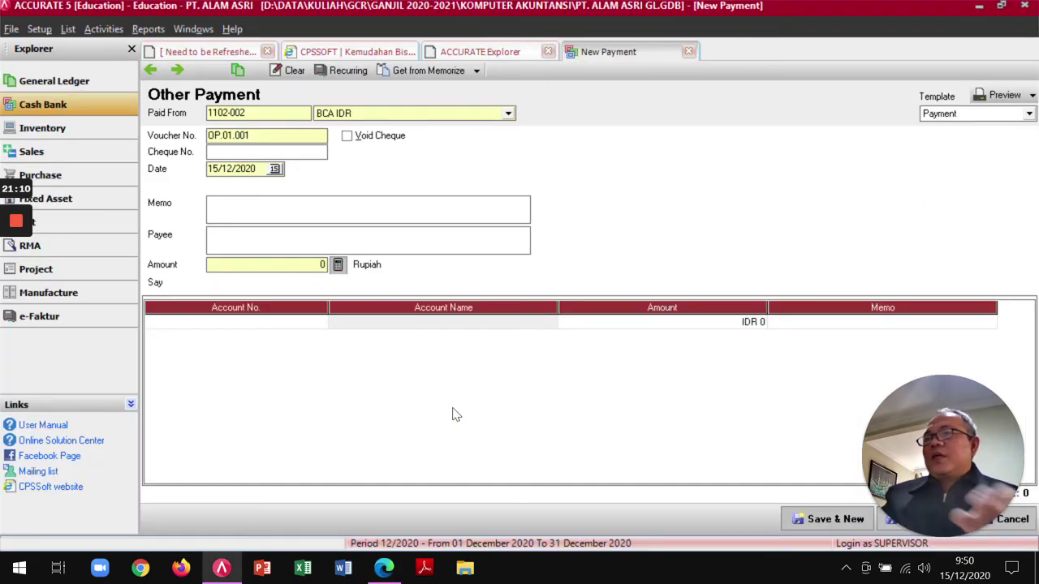
{"action": "type", "text": "005"}
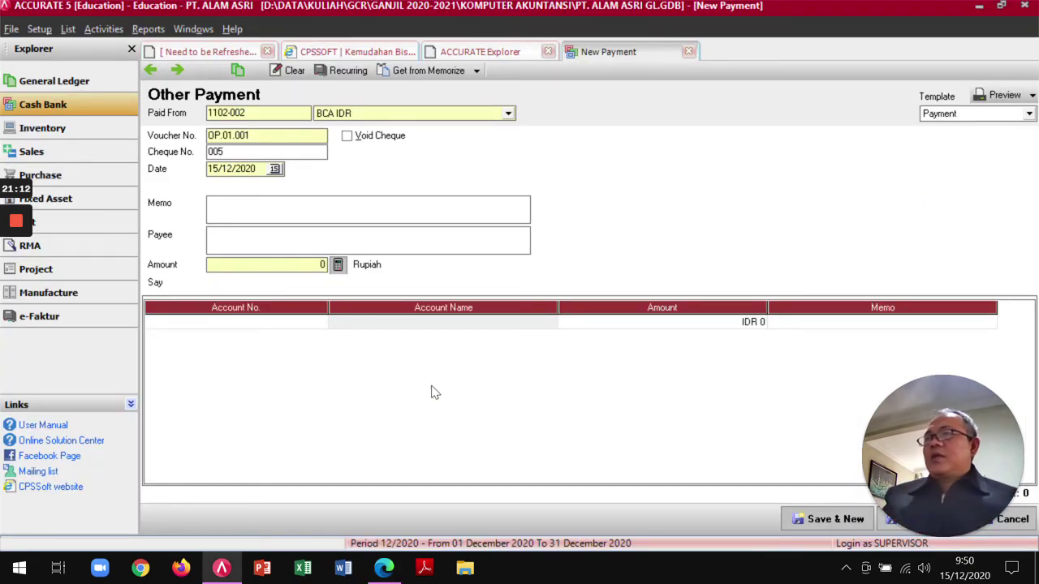
Set the payment's date to 25/01/2020.
{"action": "left_click", "coordinate": [274, 168]}
{"action": "left_click", "coordinate": [231, 185]}
{"action": "left_click", "coordinate": [227, 174]}
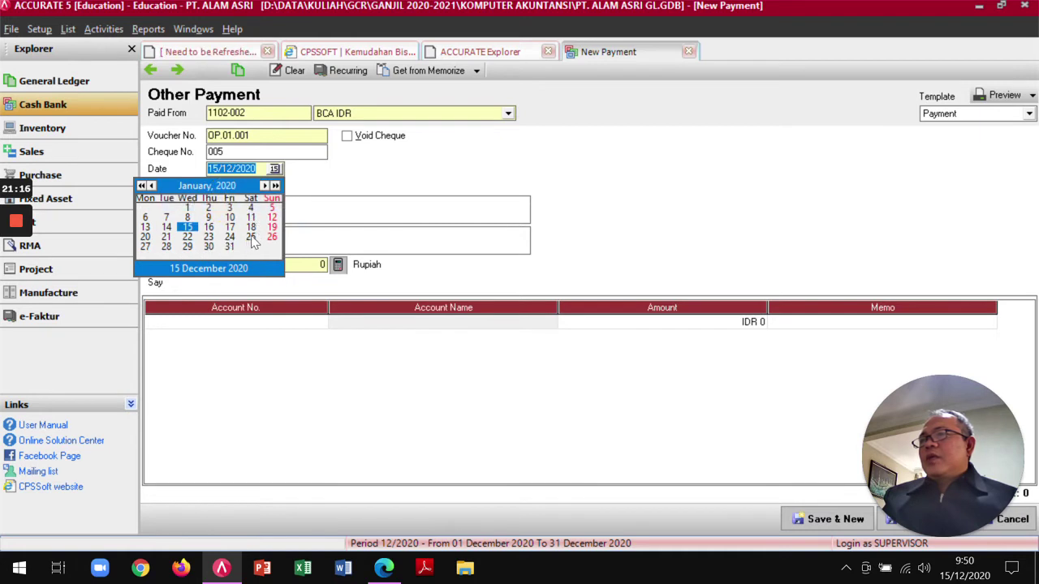
{"action": "left_click", "coordinate": [251, 236]}
Enter "Pembayaran Cicilan ke 1" as the payment's memo.
{"action": "left_click", "coordinate": [284, 205]}
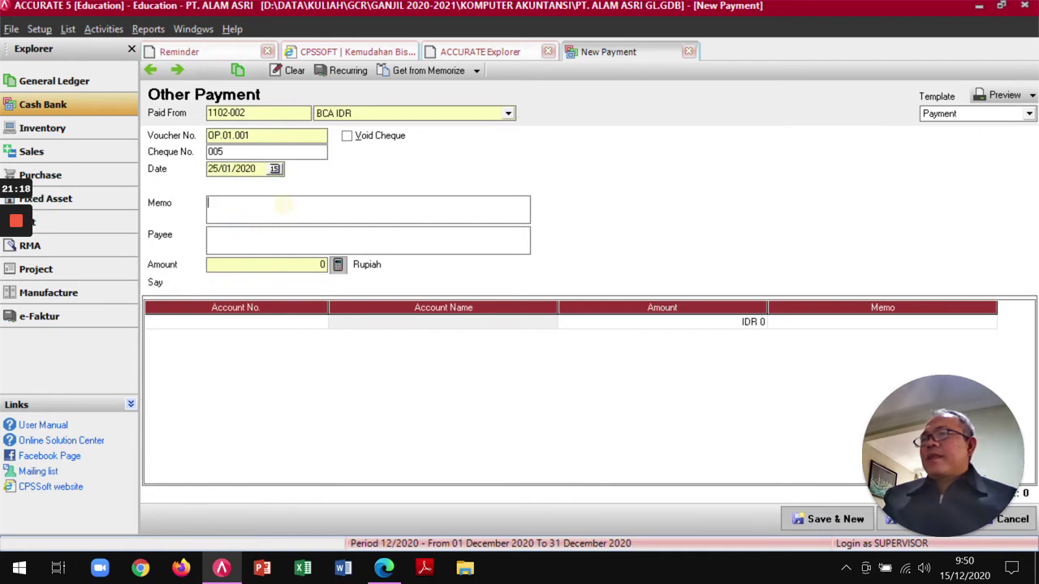
{"action": "type", "text": "Pema"}
{"action": "key", "text": "BackSpace"}
{"action": "type", "text": "bayaran Cicilan "}
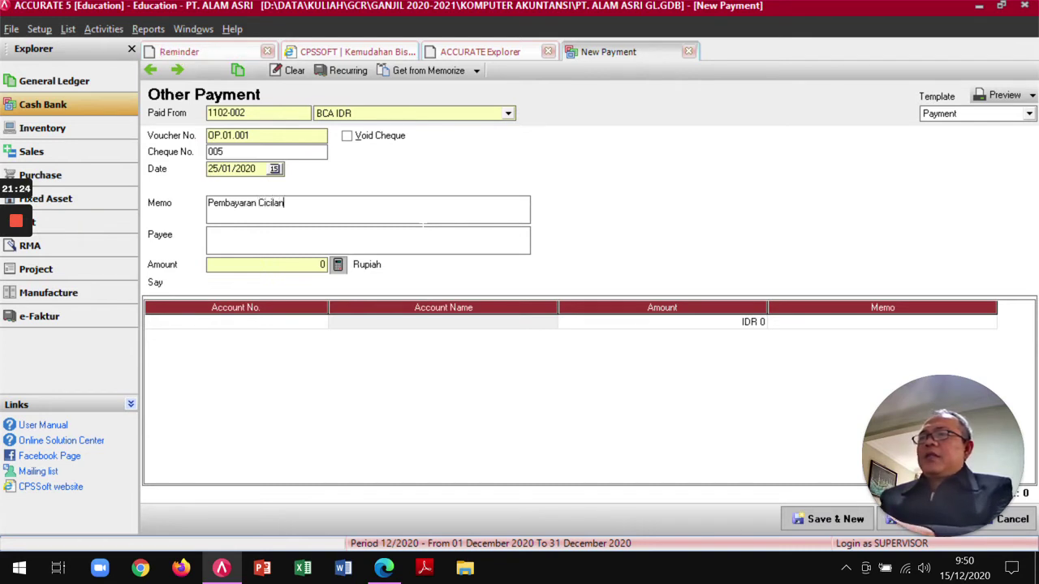
{"action": "type", "text": "ke 1 "}
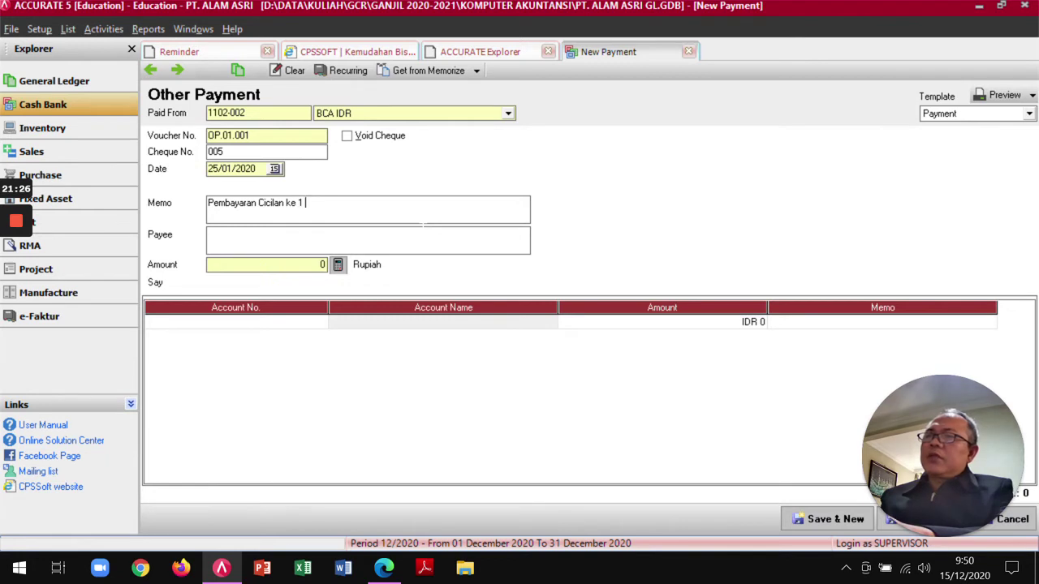
Complete the memo with "Kendaraan Pengangkut Barang" and add a payment line for account 2202 Hutang Bank with amount IDR 30.000.000.
{"action": "type", "text": "Kendaraan Pengangkut Barang"}
{"action": "left_click", "coordinate": [275, 323]}
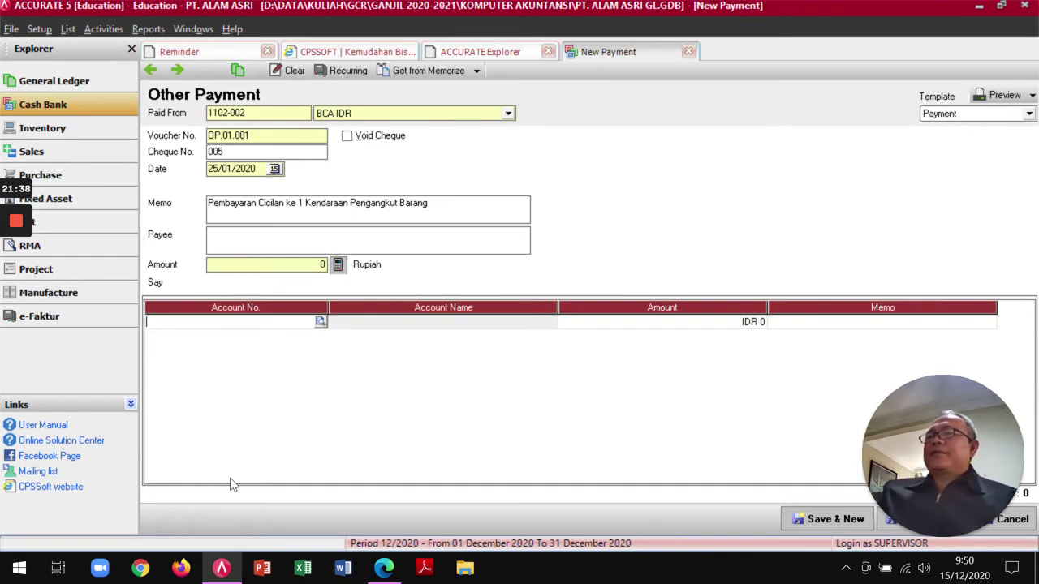
{"action": "type", "text": "hu"}
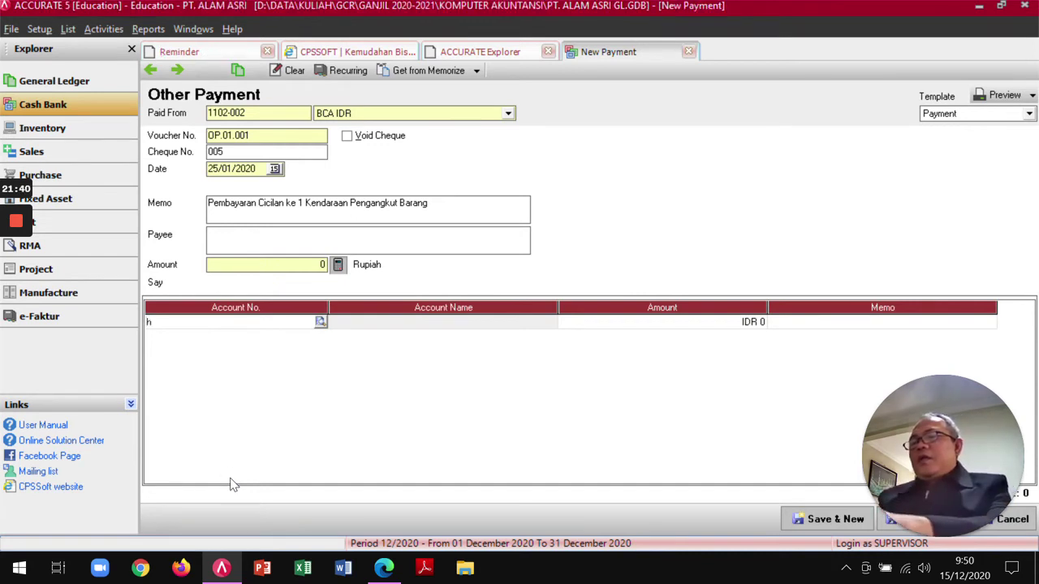
{"action": "key", "text": "Return"}
{"action": "key", "text": "Tab"}
{"action": "key", "text": "Tab"}
{"action": "type", "text": "30"}
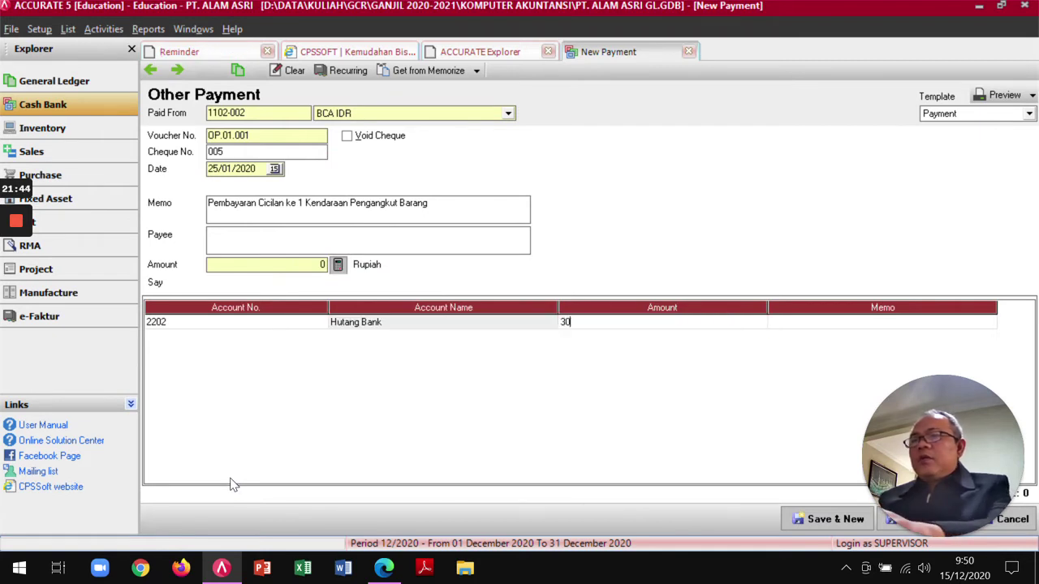
{"action": "type", "text": "000000"}
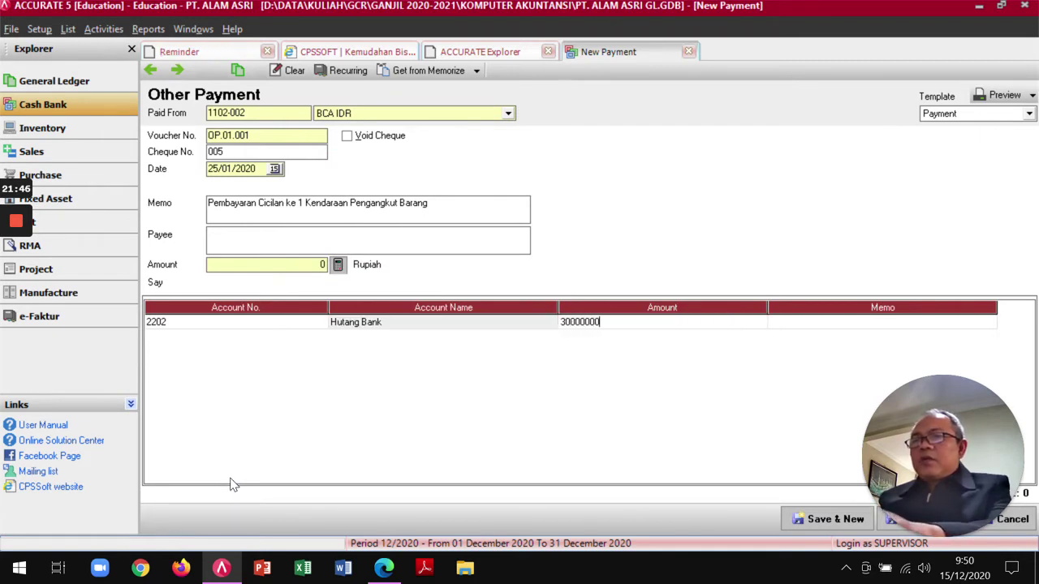
{"action": "key", "text": "Tab"}
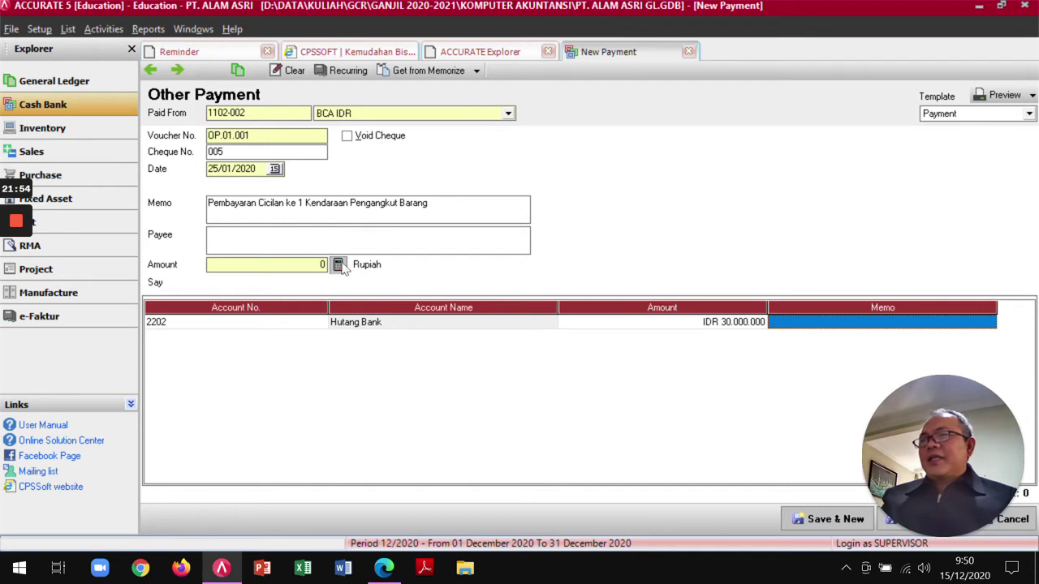
Calculate the payment's header amount from its account line, then preview the Other Payment voucher and close the preview.
{"action": "left_click", "coordinate": [1004, 96]}
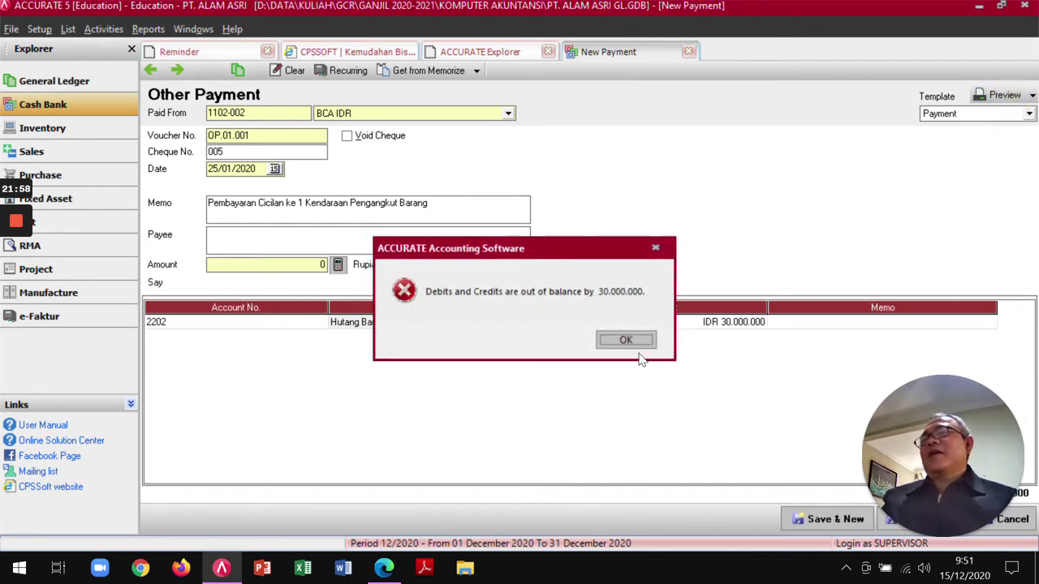
{"action": "left_click", "coordinate": [635, 342]}
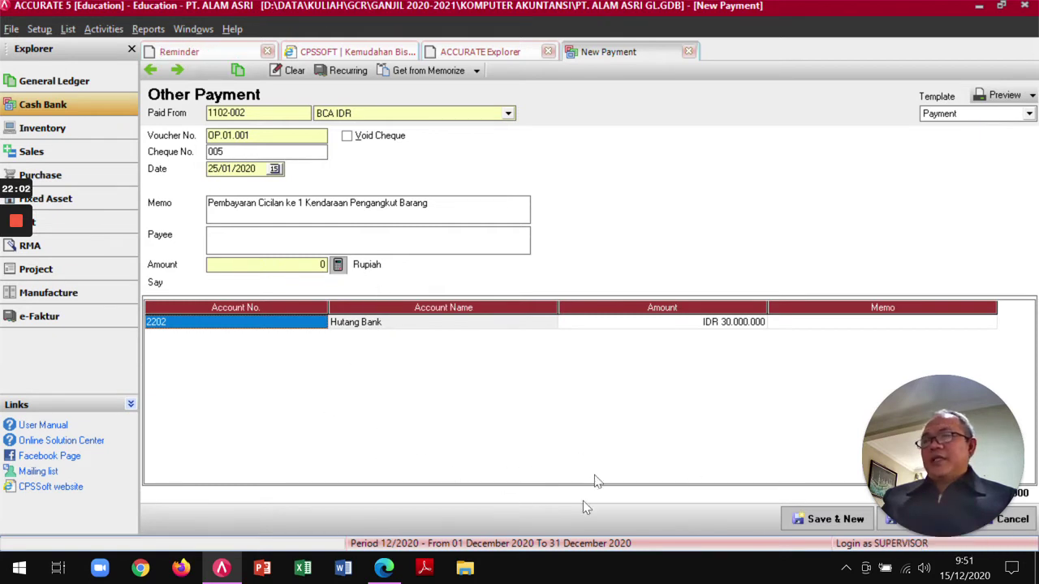
{"action": "left_click", "coordinate": [337, 264]}
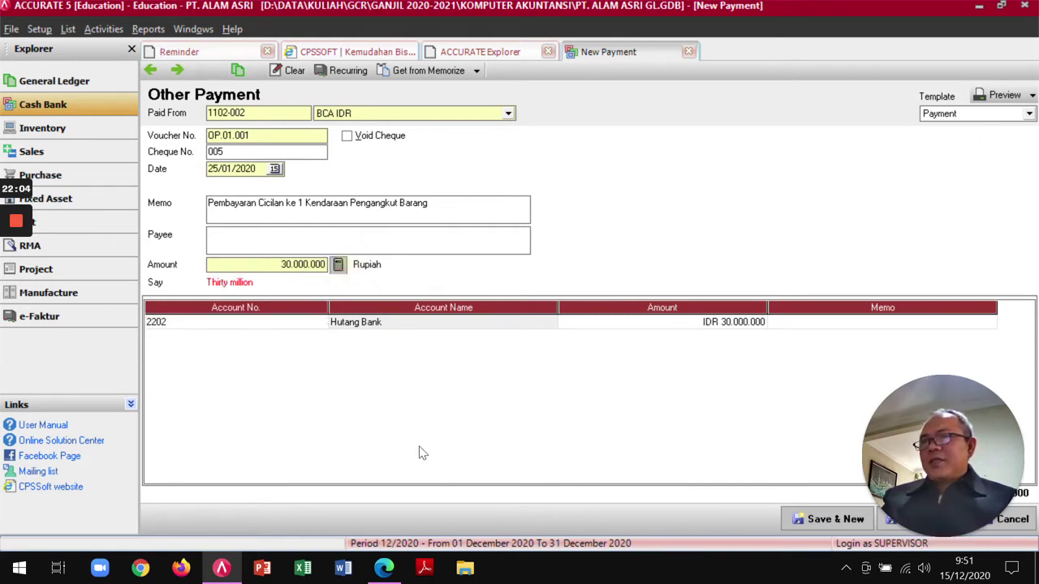
{"action": "left_click", "coordinate": [995, 97]}
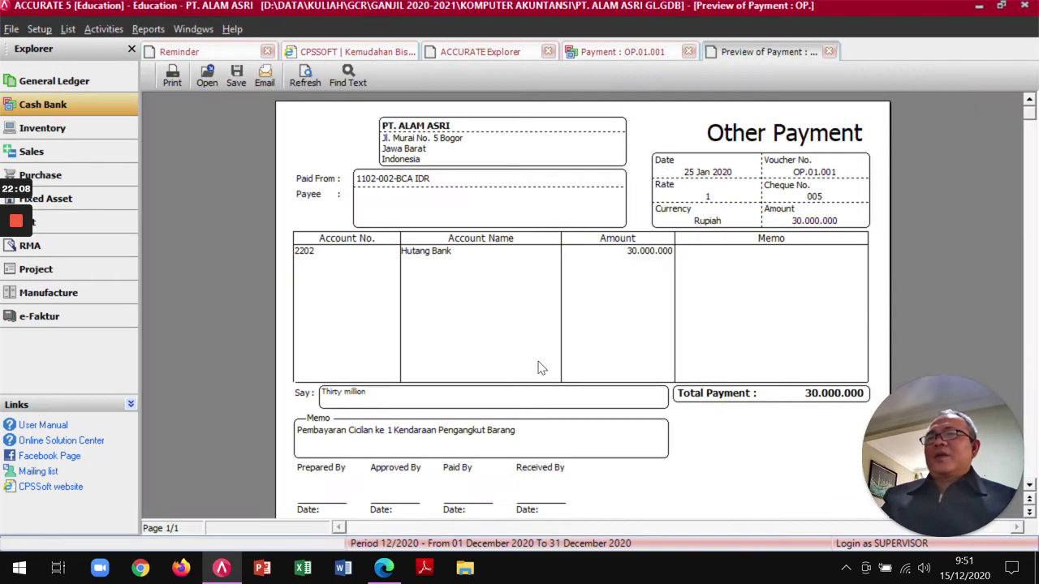
{"action": "left_click", "coordinate": [828, 51]}
Compare the payment with the sample Other Payment in the module PDF, including its Recurring option, and return to Accurate 5.
{"action": "key", "text": "alt+Tab"}
{"action": "scroll", "coordinate": [364, 308], "scroll_direction": "down", "scroll_amount": 10}
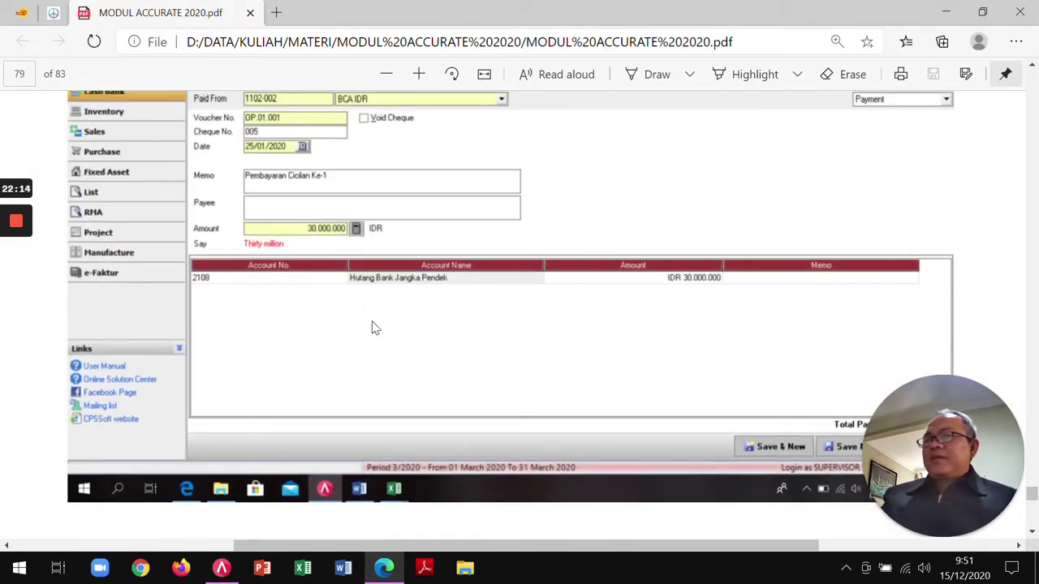
{"action": "scroll", "coordinate": [374, 324], "scroll_direction": "up", "scroll_amount": 2}
{"action": "key", "text": "alt+Tab"}
{"action": "key", "text": "alt+Tab"}
{"action": "scroll", "coordinate": [375, 328], "scroll_direction": "up", "scroll_amount": 2}
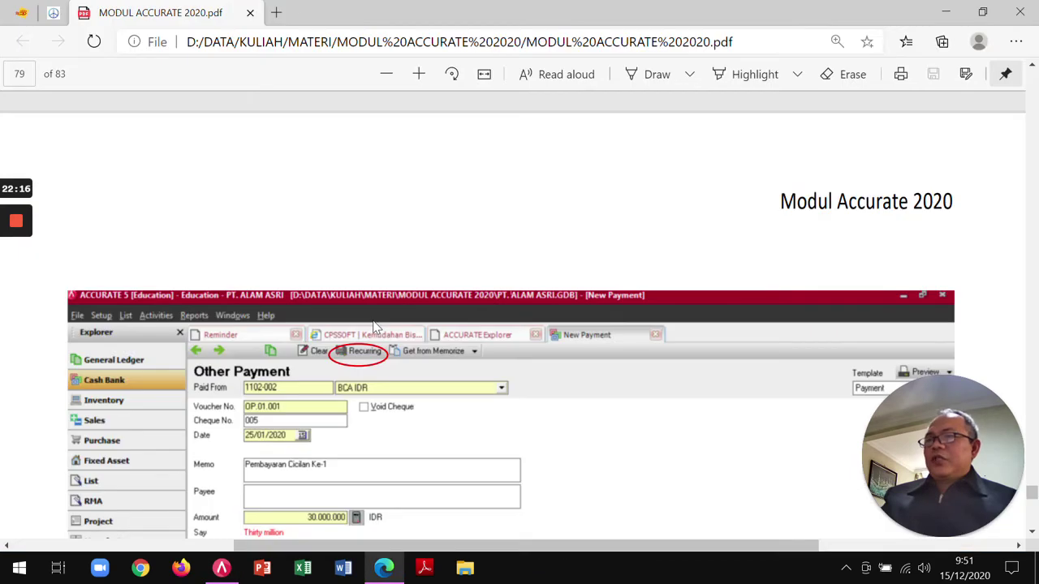
{"action": "scroll", "coordinate": [382, 336], "scroll_direction": "down", "scroll_amount": 3}
{"action": "key", "text": "alt+Tab"}
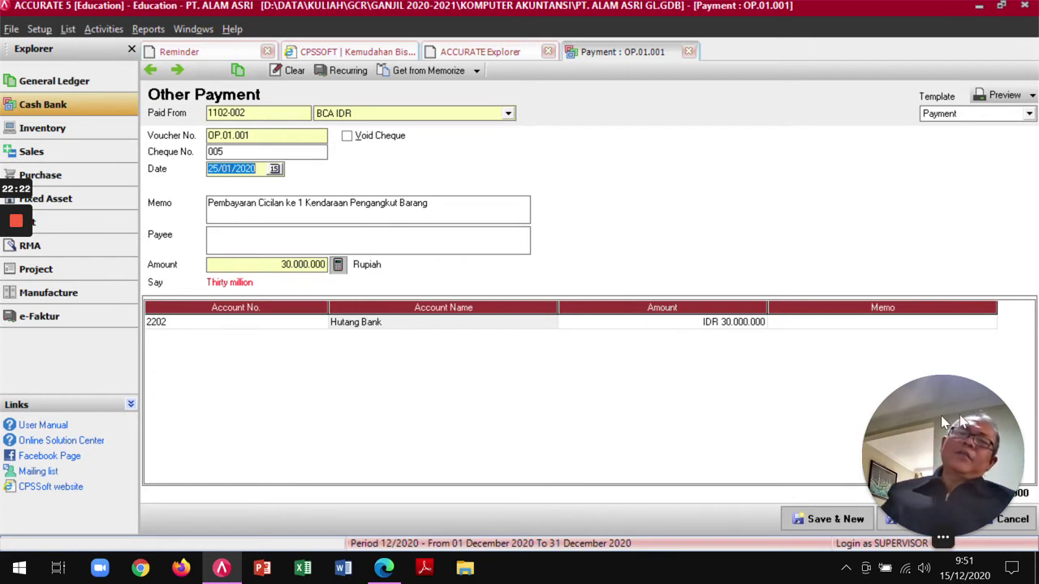
{"action": "left_click_drag", "start_coordinate": [927, 469], "coordinate": [74, 436]}
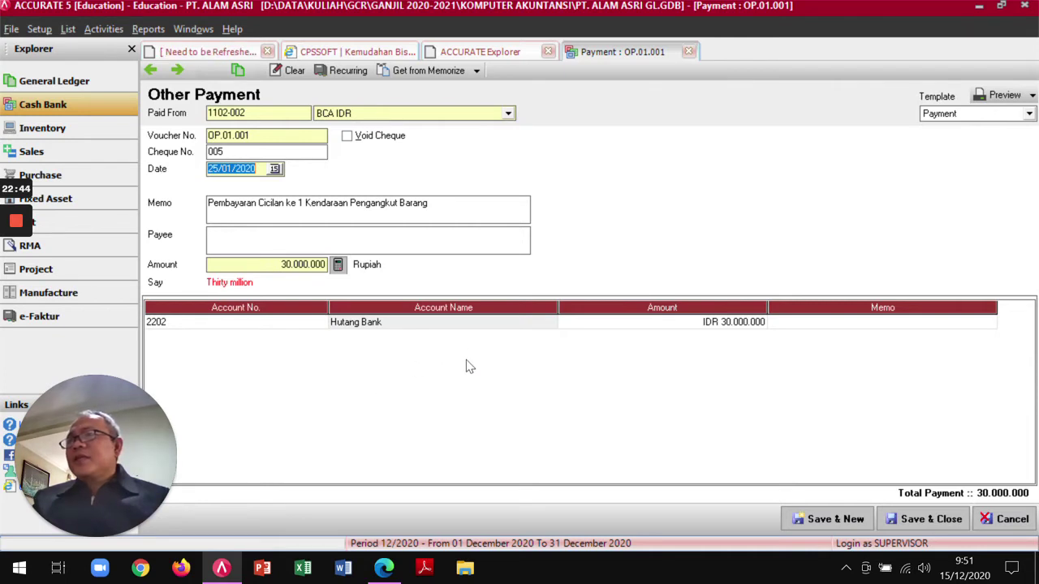
Create a recurring entry from the payment and set its recurring number to Rec.01.001, copied from the module PDF.
{"action": "left_click", "coordinate": [357, 74]}
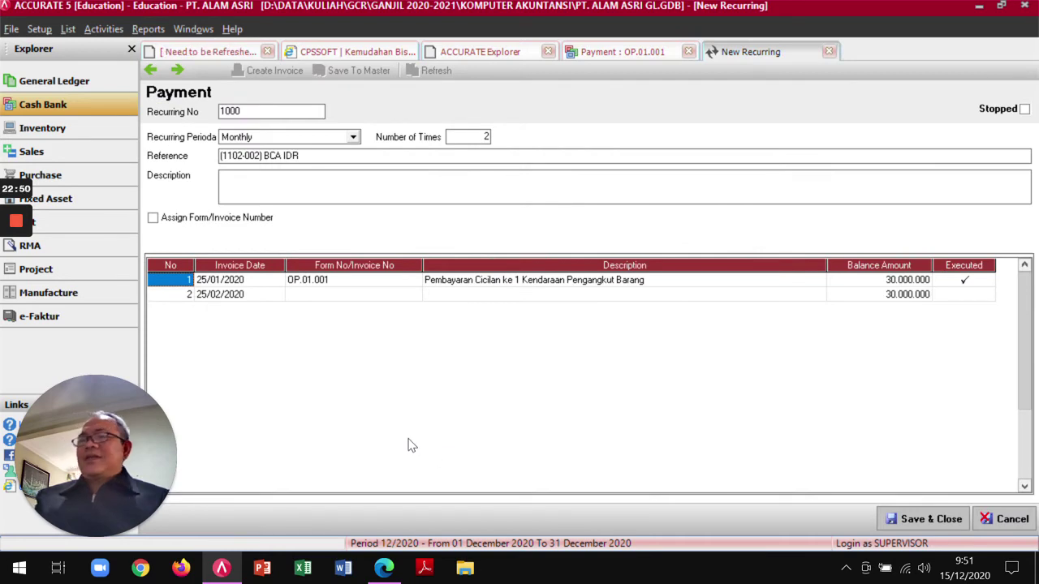
{"action": "key", "text": "alt+Tab"}
{"action": "scroll", "coordinate": [481, 369], "scroll_direction": "up", "scroll_amount": 10}
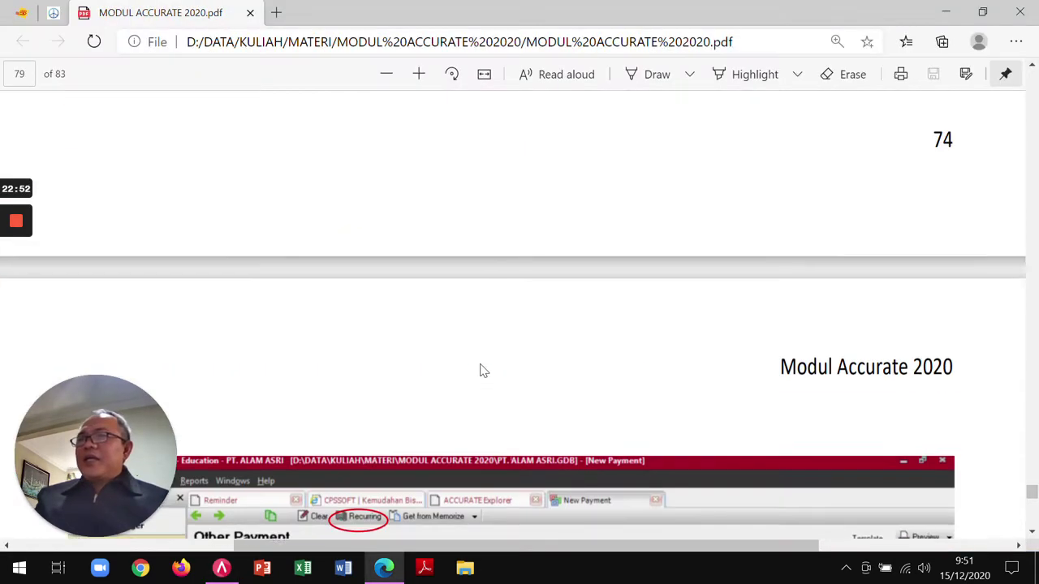
{"action": "left_click_drag", "start_coordinate": [481, 358], "coordinate": [569, 359]}
{"action": "key", "text": "ctrl+c"}
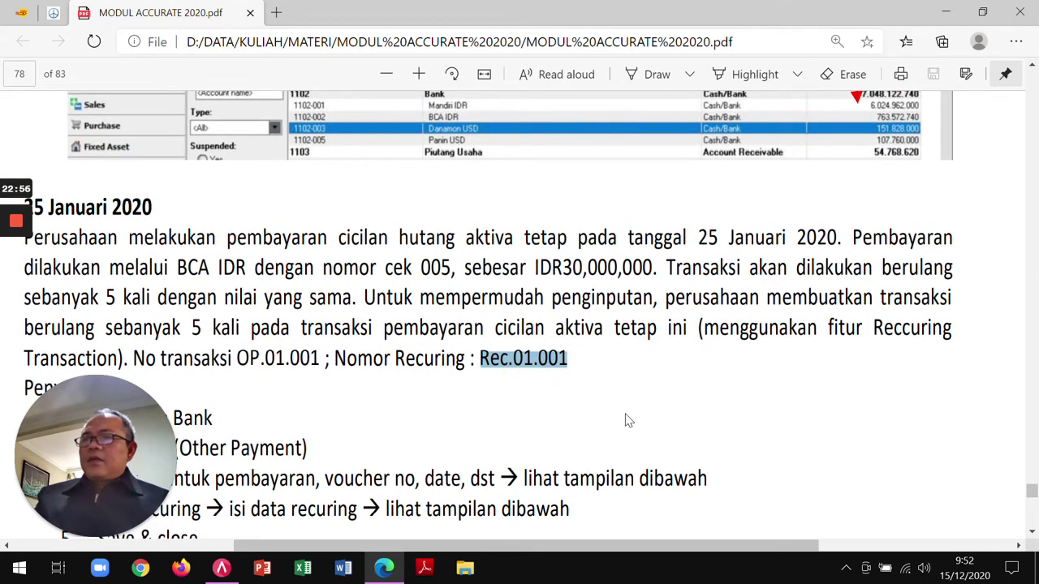
{"action": "key", "text": "alt+Tab"}
{"action": "left_click", "coordinate": [169, 111]}
{"action": "key", "text": "ctrl+v"}
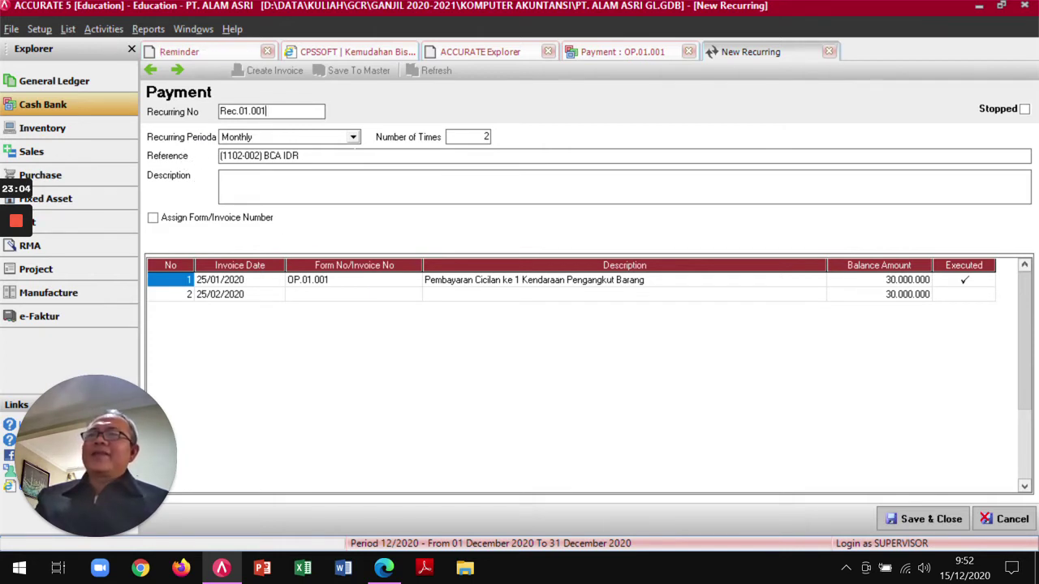
Set the recurring payment to a Monthly period with 5 as the number of times.
{"action": "left_click", "coordinate": [354, 138]}
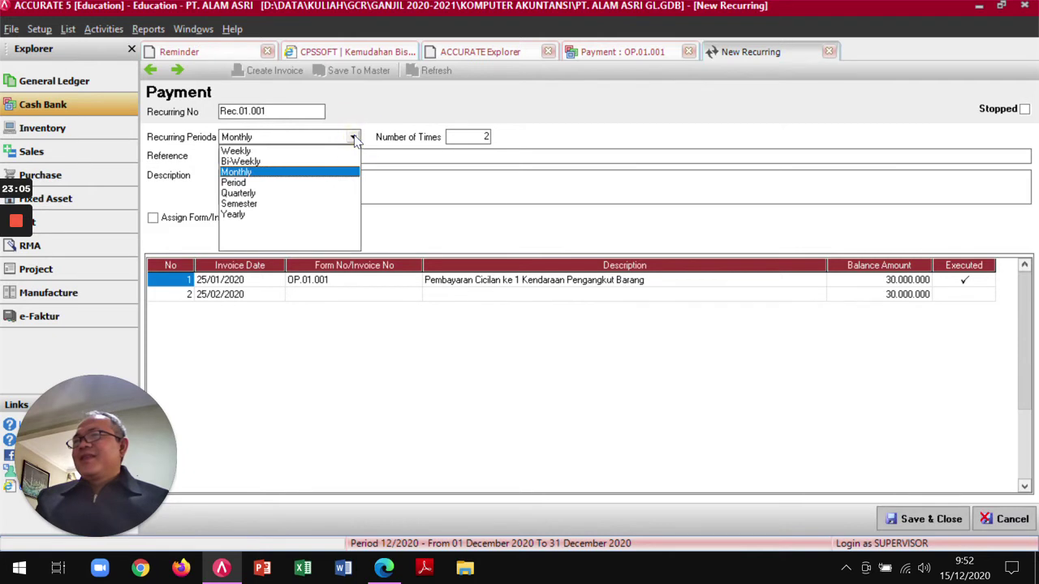
{"action": "left_click", "coordinate": [251, 172]}
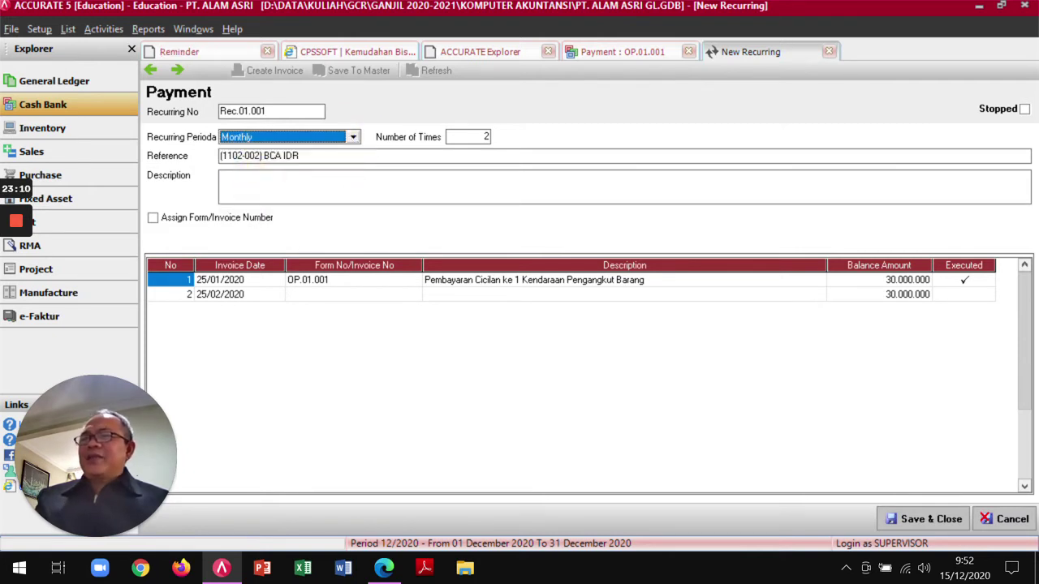
{"action": "key", "text": "Tab"}
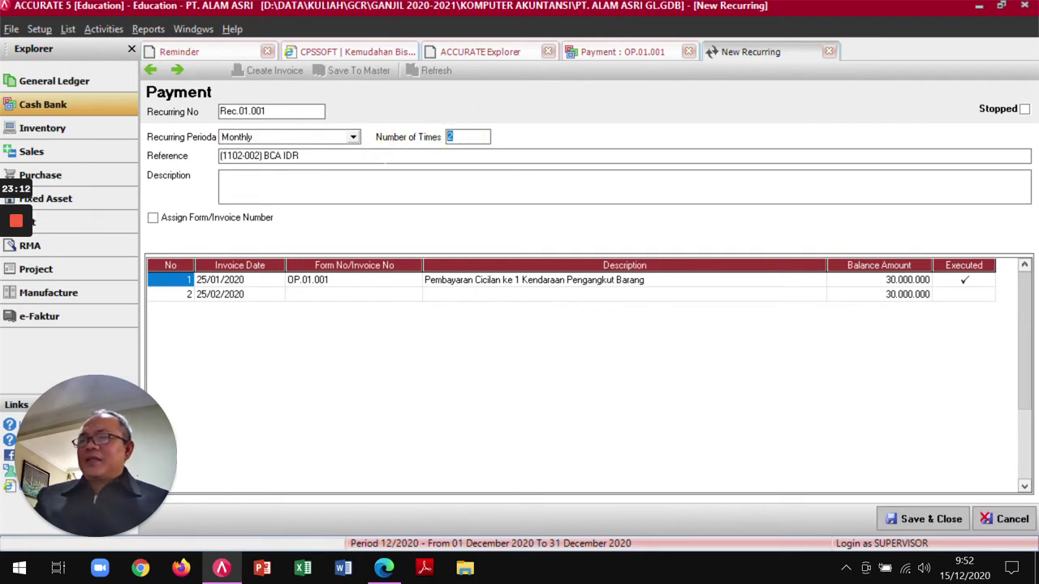
{"action": "type", "text": "5"}
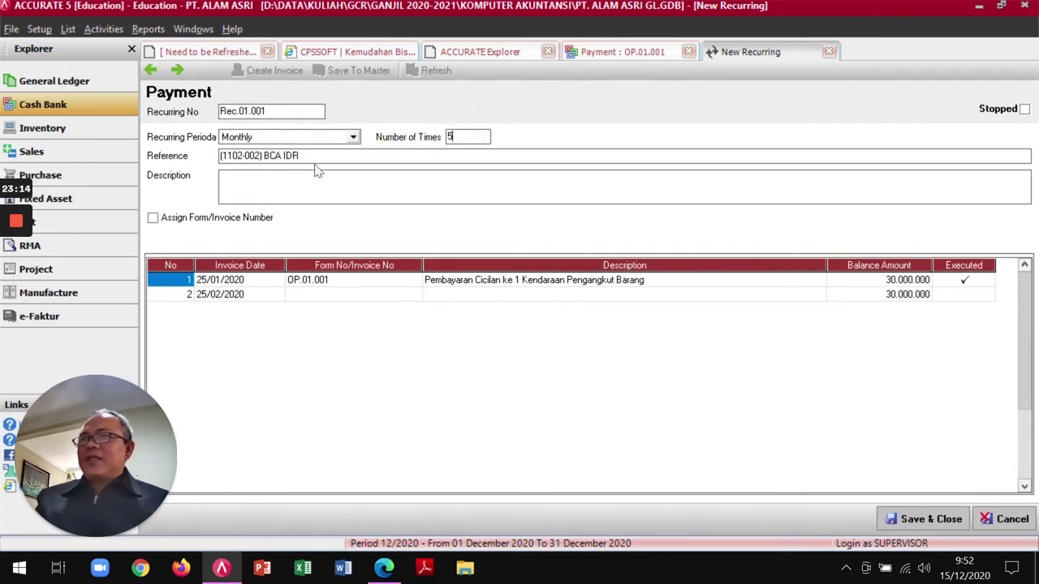
{"action": "key", "text": "Tab"}
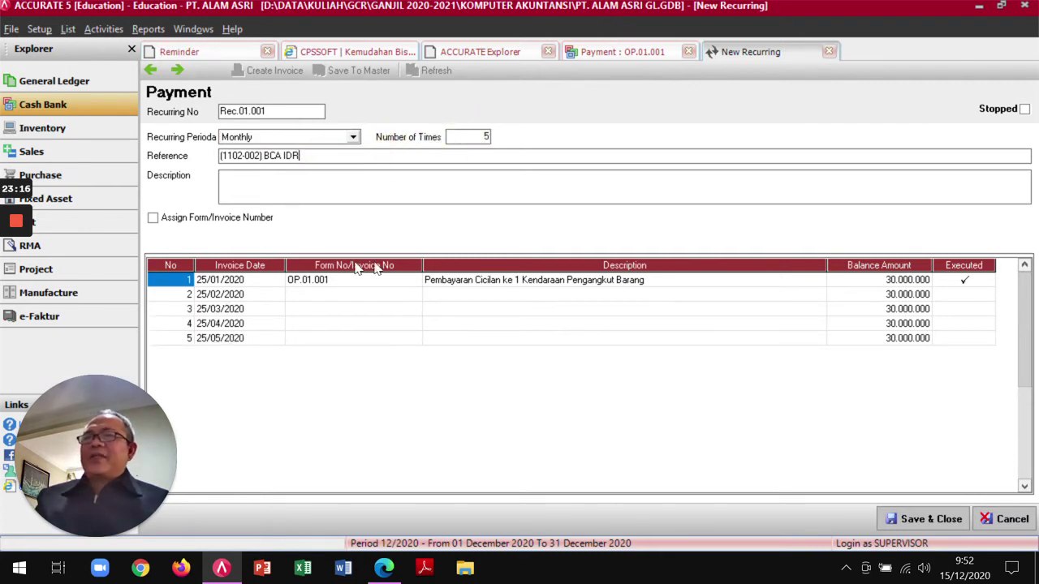
Describe the recurring payment as "Pembayaran Cicilan Kendaraan", and save and close both the recurring entry and the Other Payment.
{"action": "left_click", "coordinate": [288, 187]}
{"action": "type", "text": "Pembayaran"}
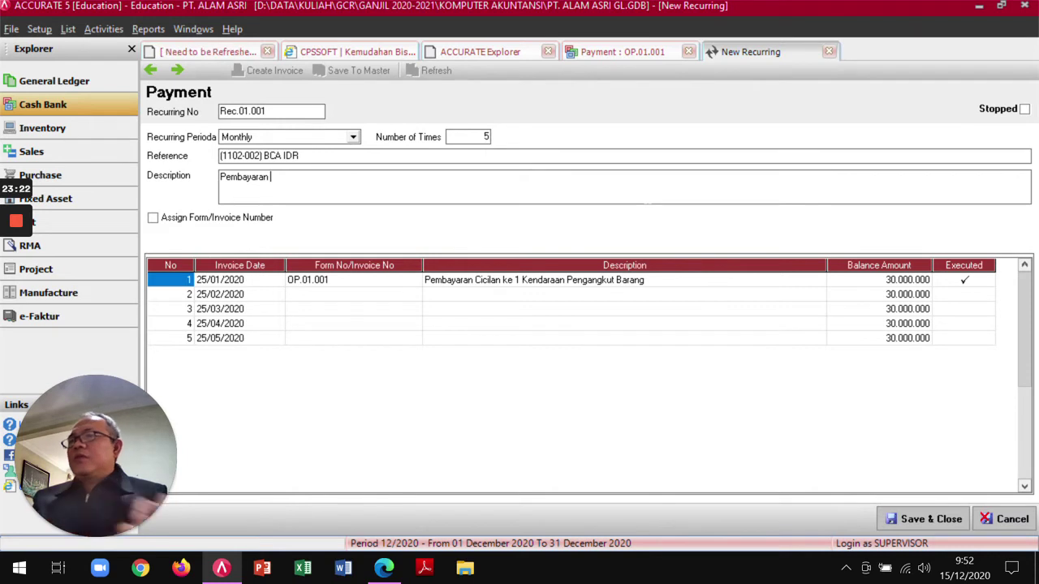
{"action": "left_click", "coordinate": [344, 190]}
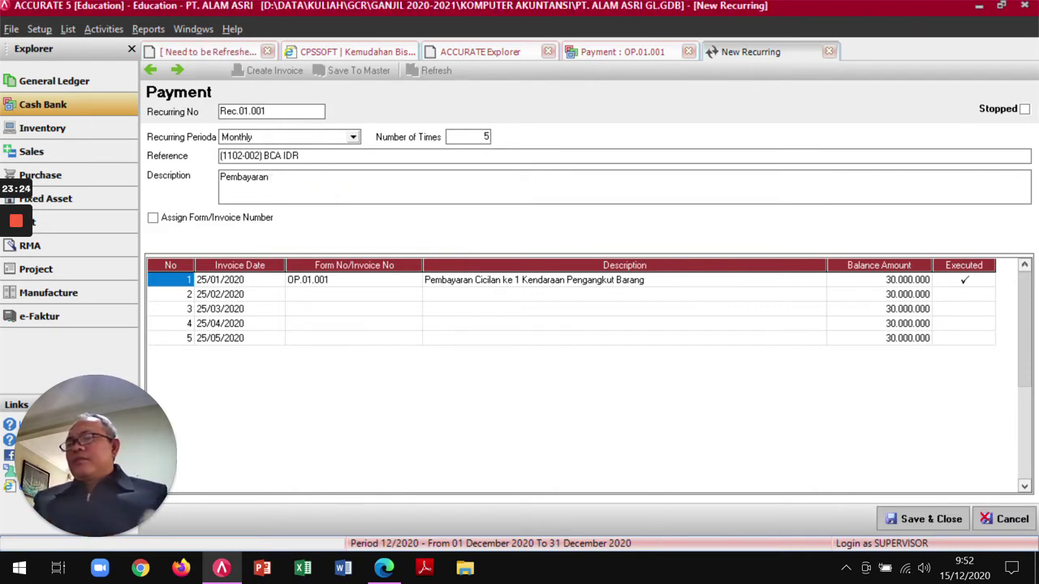
{"action": "type", "text": "Cicilan Kendaraan"}
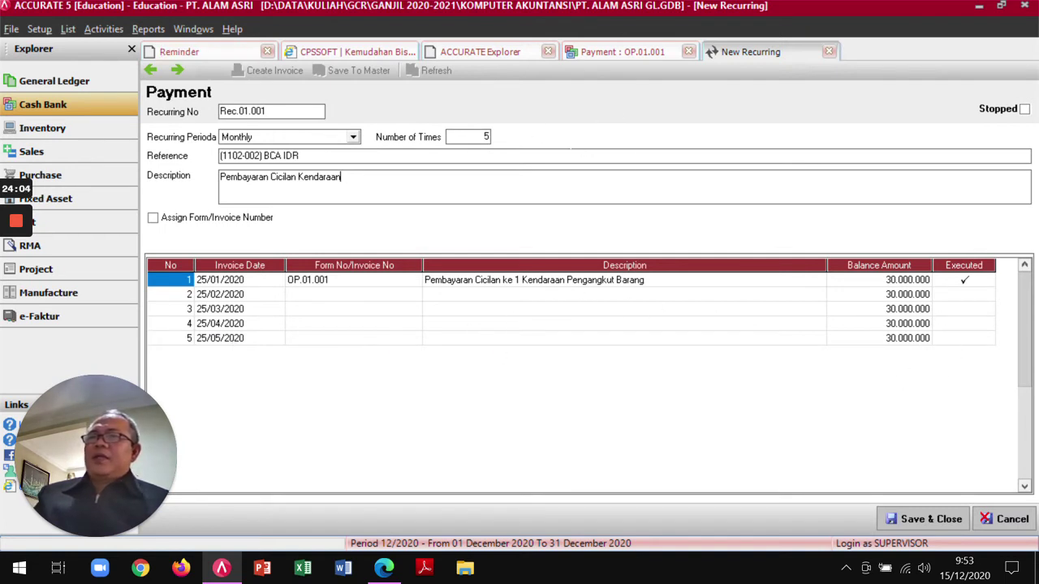
{"action": "left_click", "coordinate": [934, 522]}
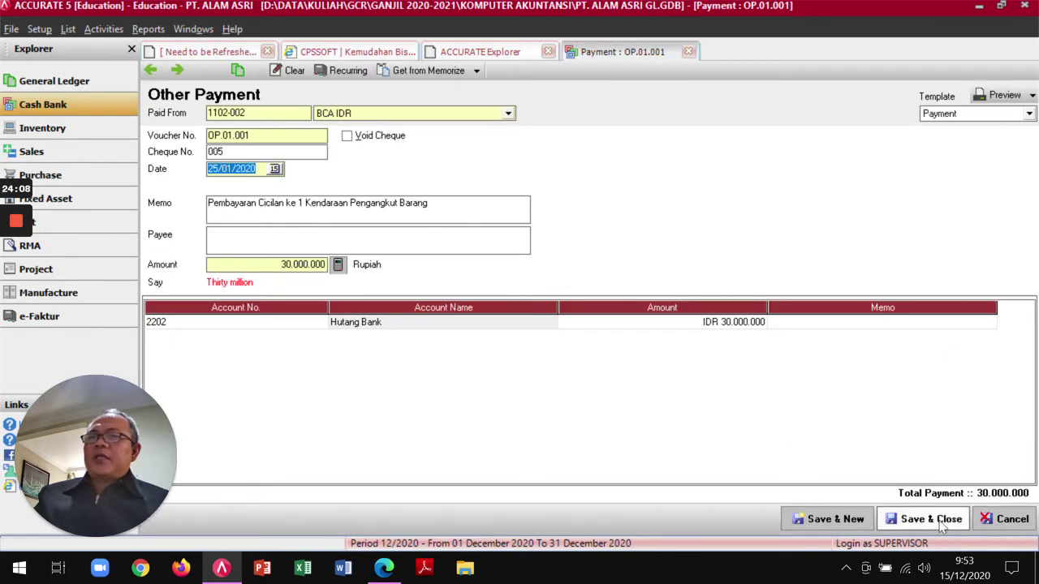
{"action": "left_click", "coordinate": [928, 520]}
Review the recurring payment instructions in the module PDF and read the next 25 Januari 2020 transaction.
{"action": "key", "text": "alt+Tab"}
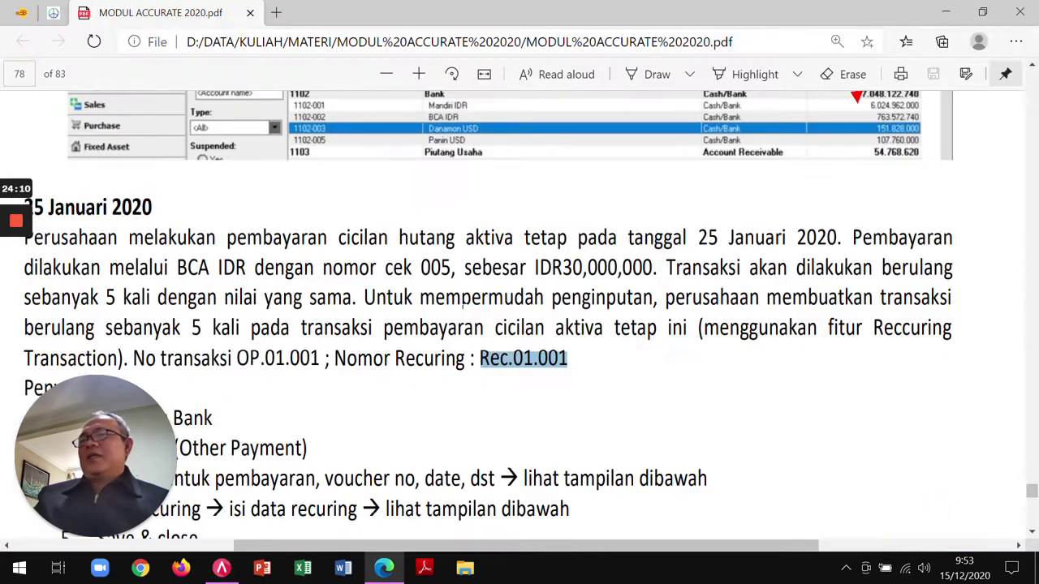
{"action": "scroll", "coordinate": [444, 314], "scroll_direction": "down", "scroll_amount": 3}
{"action": "scroll", "coordinate": [444, 313], "scroll_direction": "up", "scroll_amount": 3}
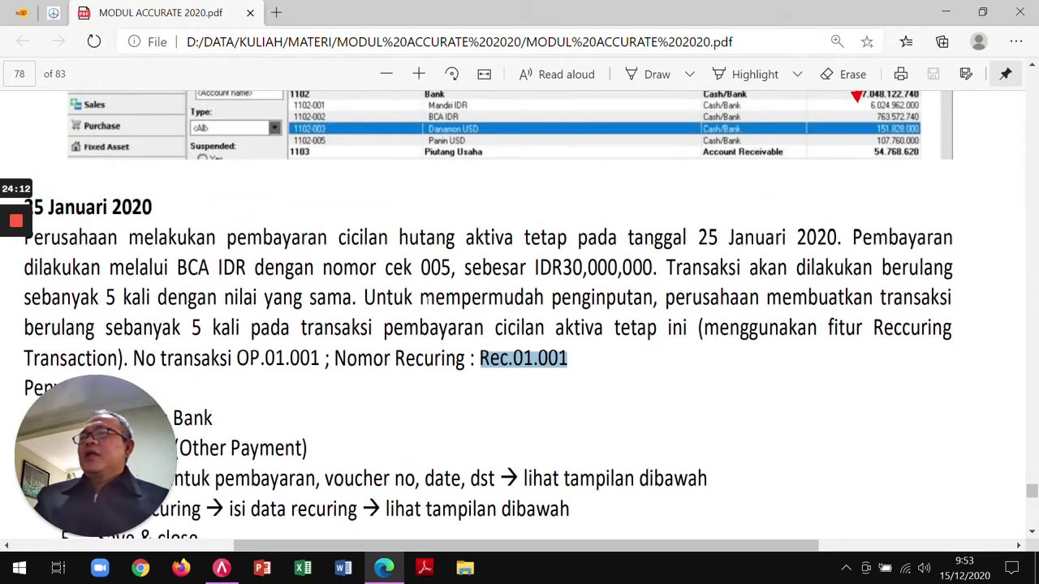
{"action": "scroll", "coordinate": [443, 313], "scroll_direction": "down", "scroll_amount": 2}
{"action": "scroll", "coordinate": [443, 313], "scroll_direction": "down", "scroll_amount": 10}
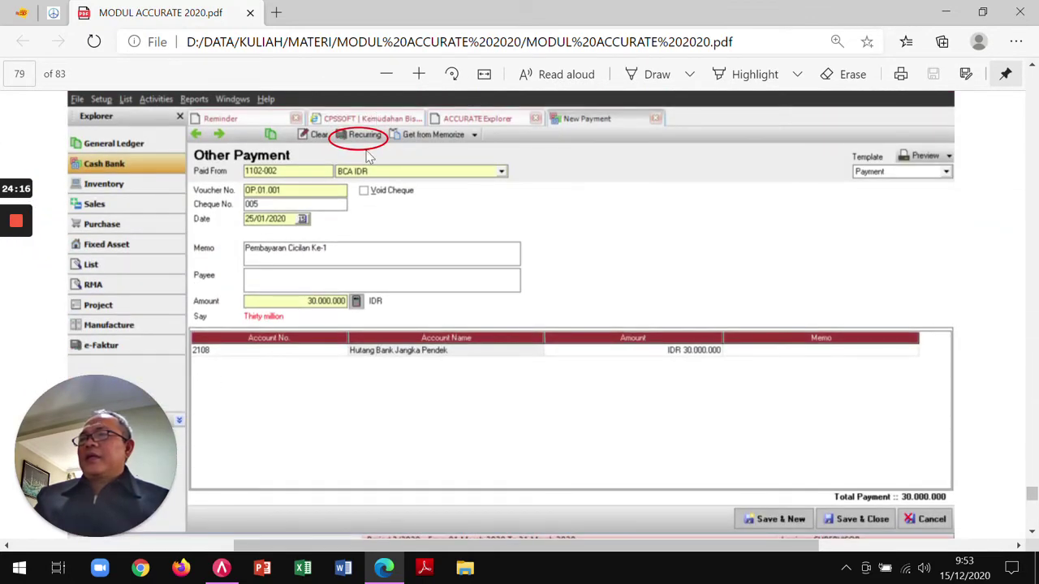
{"action": "scroll", "coordinate": [378, 170], "scroll_direction": "down", "scroll_amount": 5}
{"action": "scroll", "coordinate": [378, 170], "scroll_direction": "down", "scroll_amount": 5}
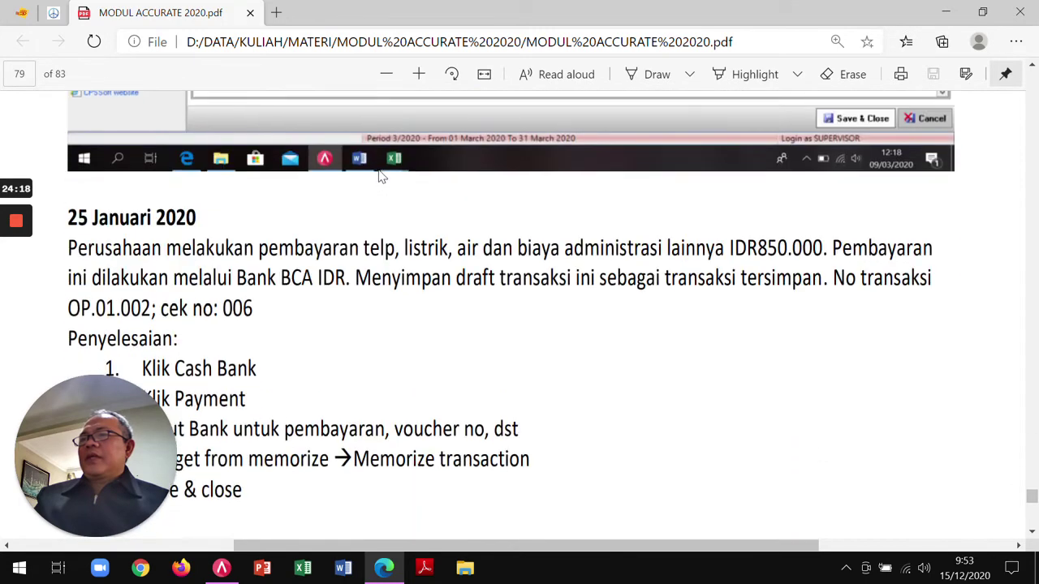
Return to Accurate 5, close the ACCURATE Explorer and show the Reminder list.
{"action": "key", "text": "alt+Tab"}
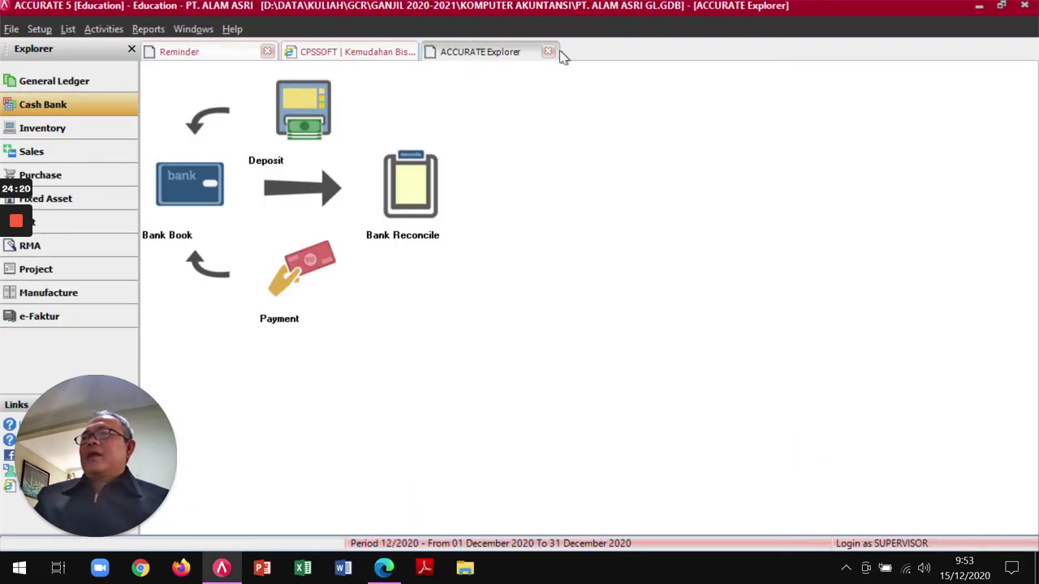
{"action": "left_click", "coordinate": [548, 51]}
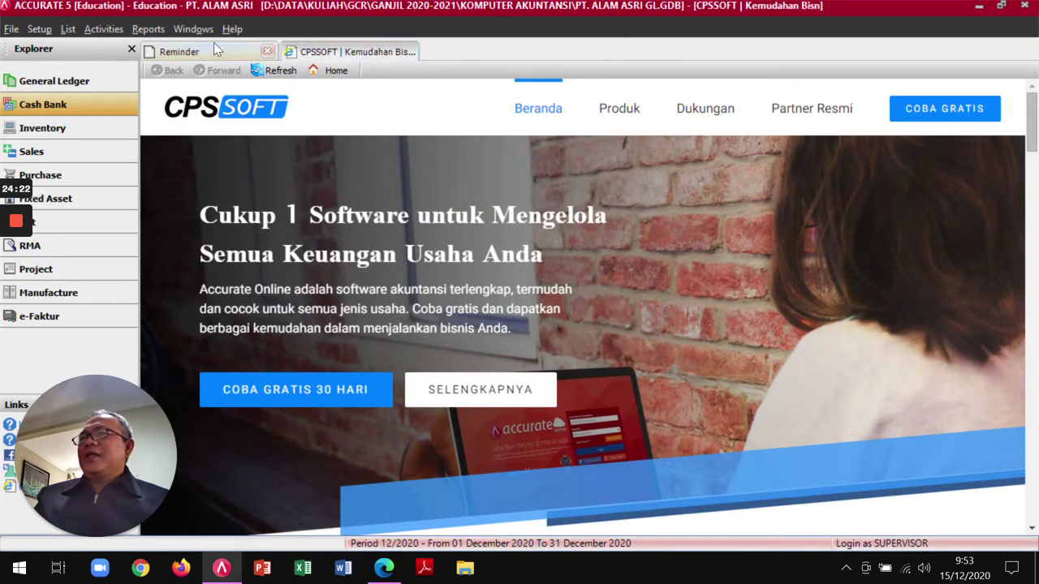
{"action": "left_click", "coordinate": [213, 48]}
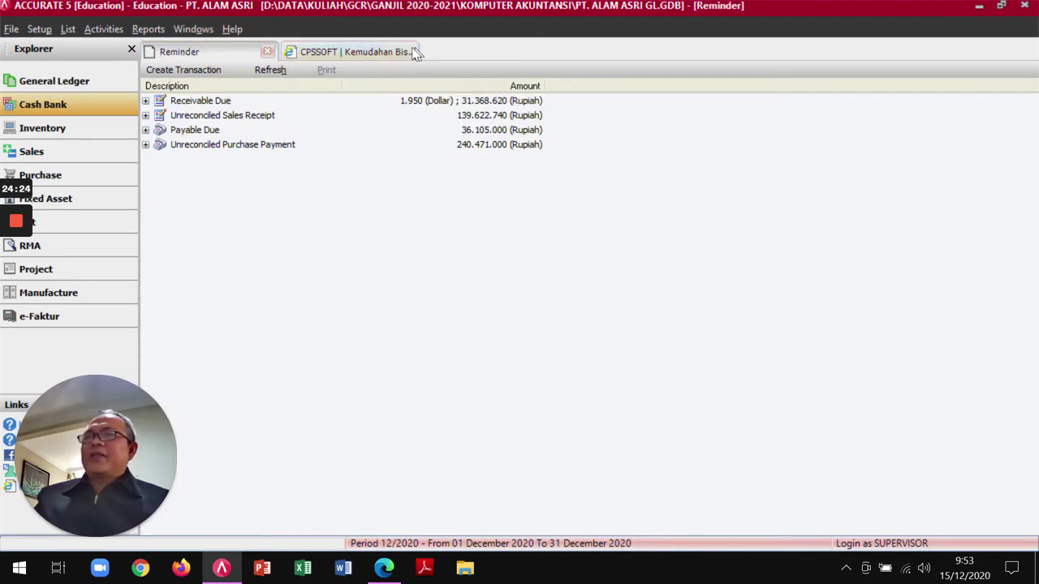
{"action": "left_click", "coordinate": [323, 51]}
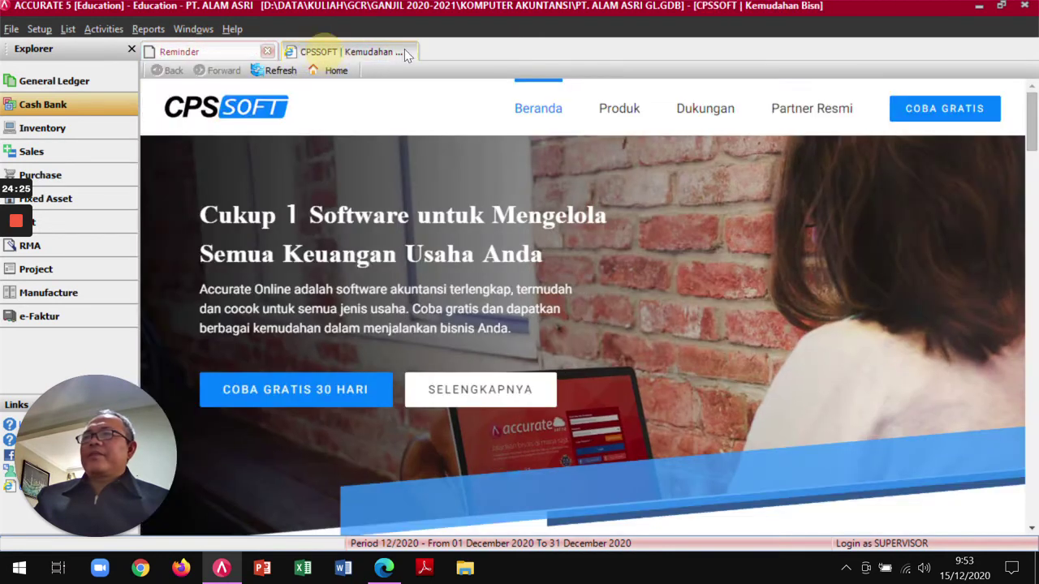
{"action": "left_click", "coordinate": [221, 51]}
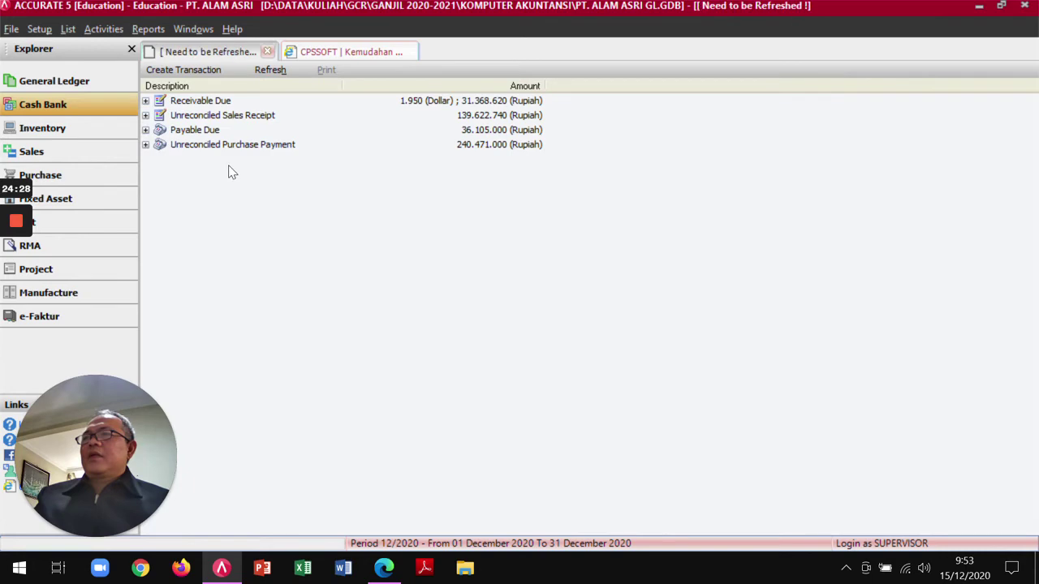
Reopen the Reminder list, expand the recurring payments down to the BCA IDR transactions to check their schedule, and close the list.
{"action": "left_click", "coordinate": [267, 52]}
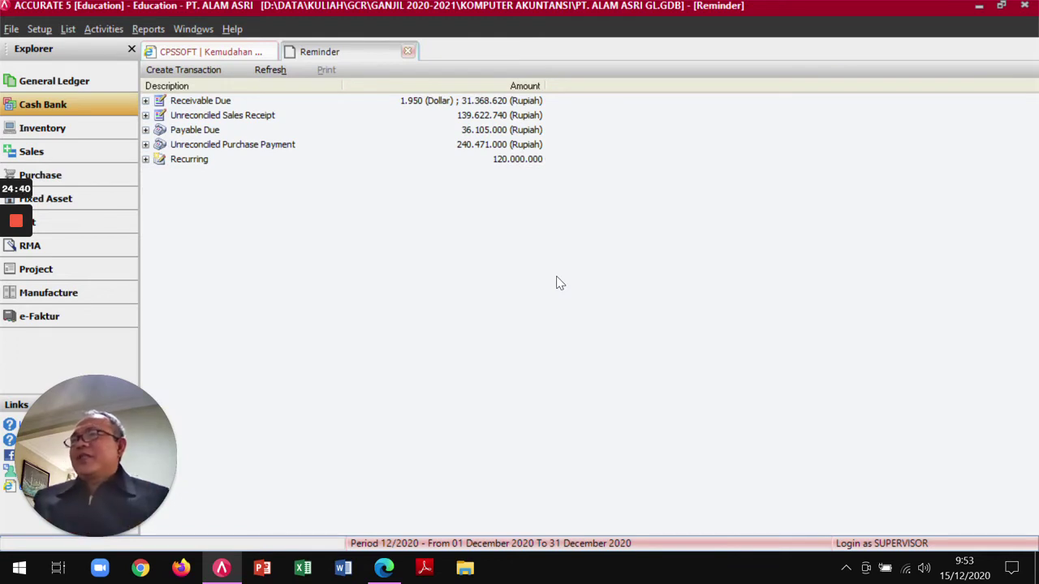
{"action": "left_click", "coordinate": [145, 159]}
{"action": "left_click", "coordinate": [155, 173]}
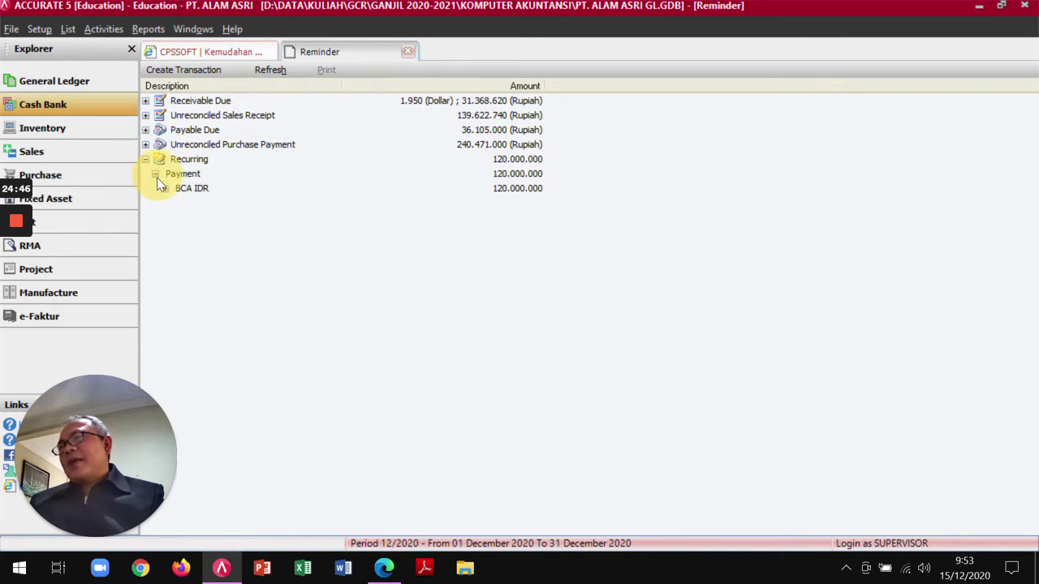
{"action": "left_click", "coordinate": [164, 189]}
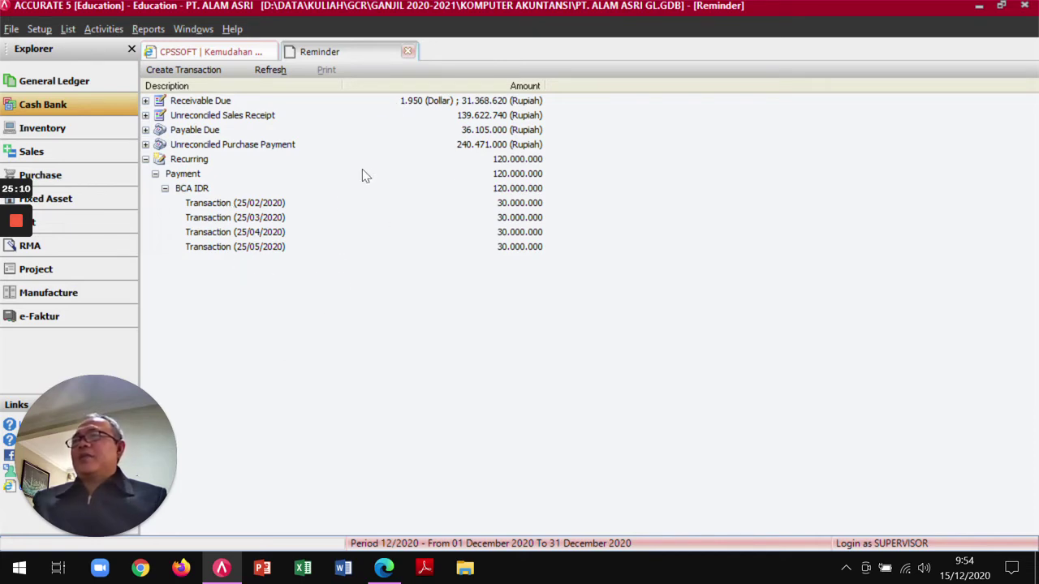
{"action": "left_click", "coordinate": [408, 54]}
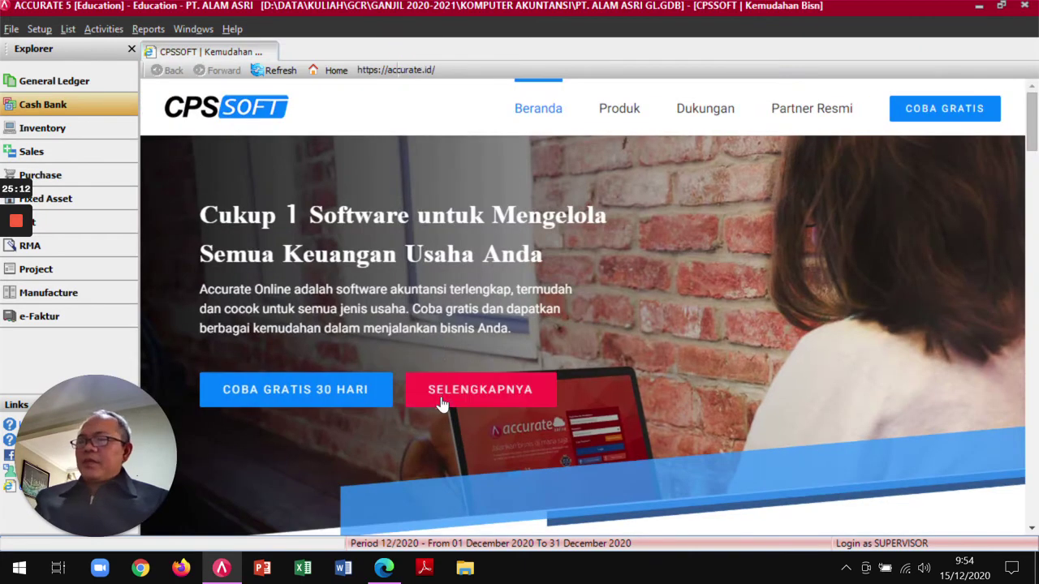
Switch to the module PDF and read the 25 Januari 2020 utilities and administration payment transaction with its solution steps.
{"action": "key", "text": "alt+Tab"}
{"action": "left_click_drag", "start_coordinate": [113, 439], "coordinate": [958, 432]}
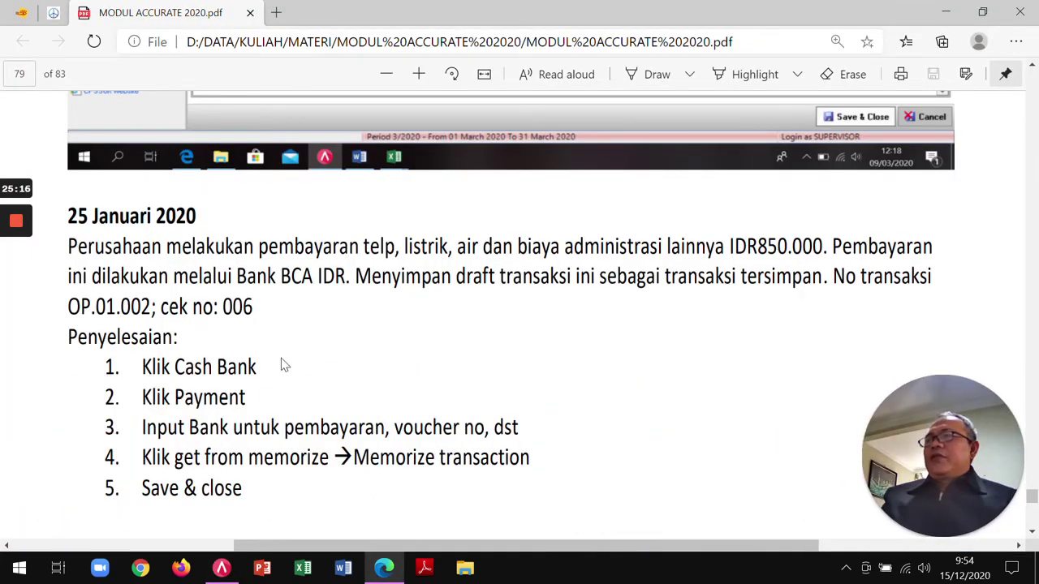
{"action": "scroll", "coordinate": [380, 357], "scroll_direction": "down", "scroll_amount": 1}
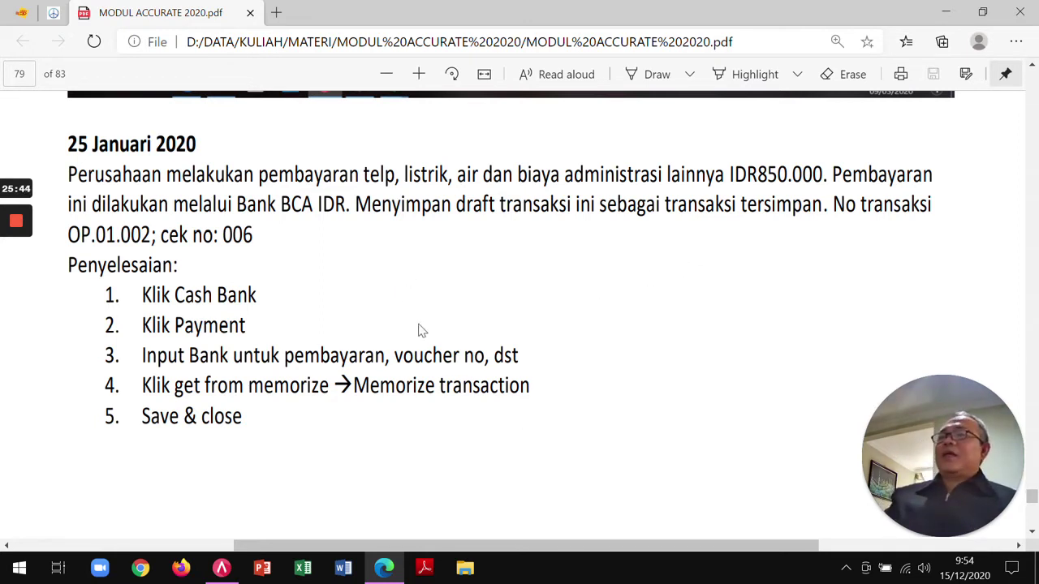
{"action": "scroll", "coordinate": [405, 335], "scroll_direction": "down", "scroll_amount": 6}
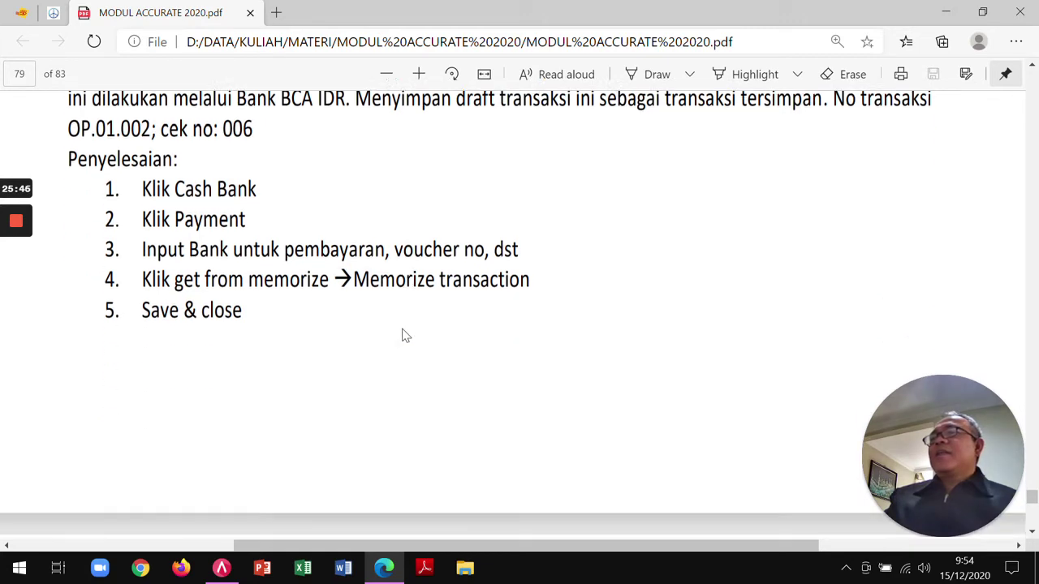
Return to Accurate 5 and open a new Other Payment form from Cash Bank, glancing back at the module PDF.
{"action": "key", "text": "alt+Tab"}
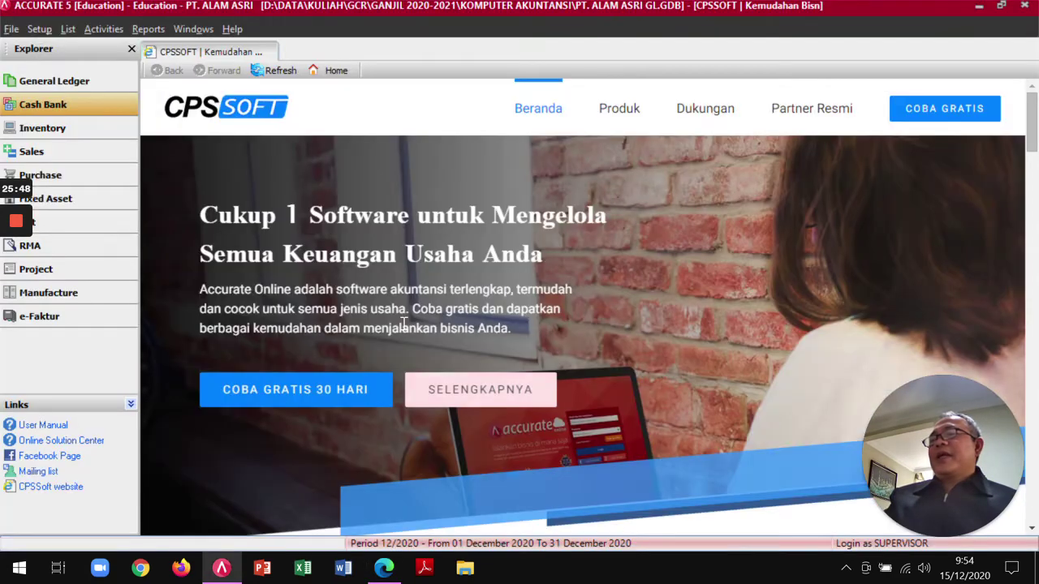
{"action": "left_click", "coordinate": [43, 104]}
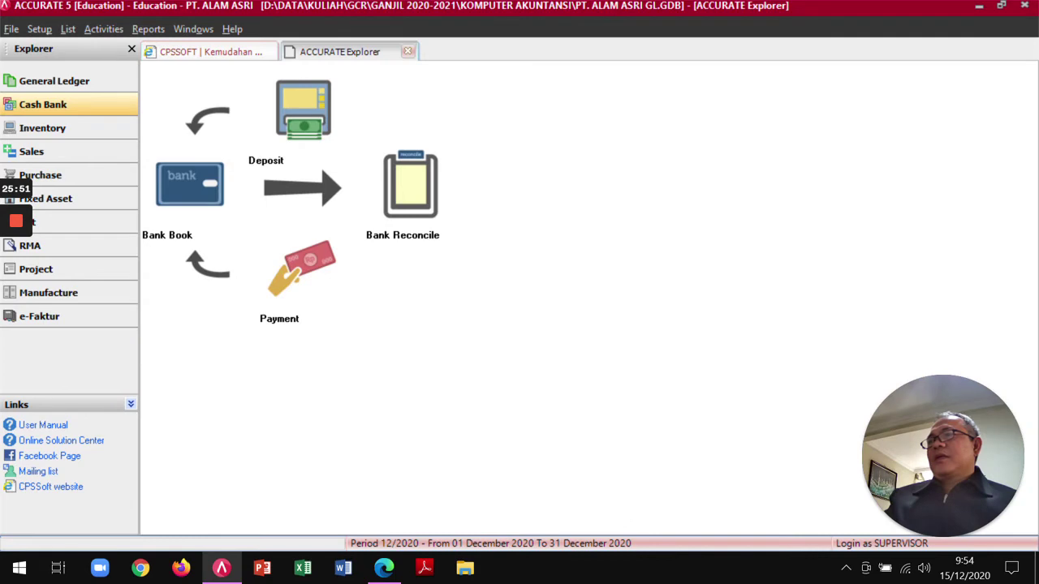
{"action": "left_click", "coordinate": [300, 268]}
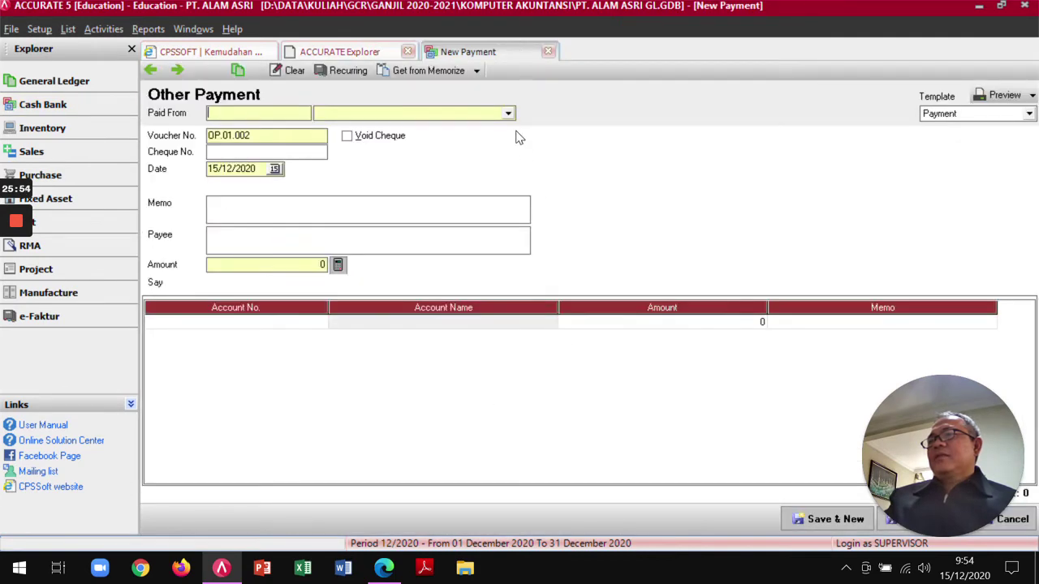
{"action": "key", "text": "alt+Tab"}
{"action": "key", "text": "alt+Tab"}
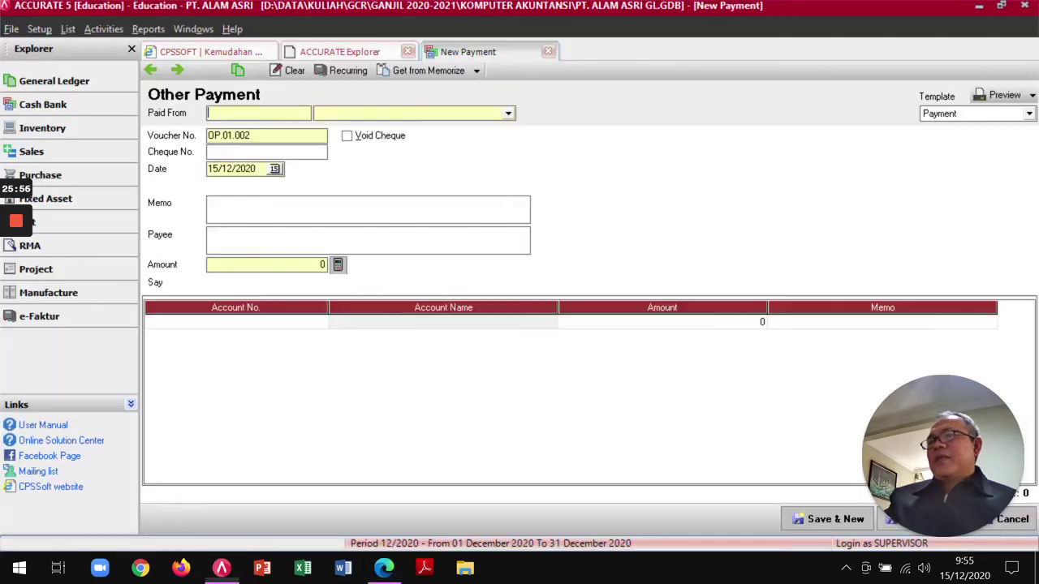
Set the payment to be made from BCA IDR and enter cheque number 006 as given in the module PDF.
{"action": "left_click", "coordinate": [509, 115]}
{"action": "left_click", "coordinate": [337, 139]}
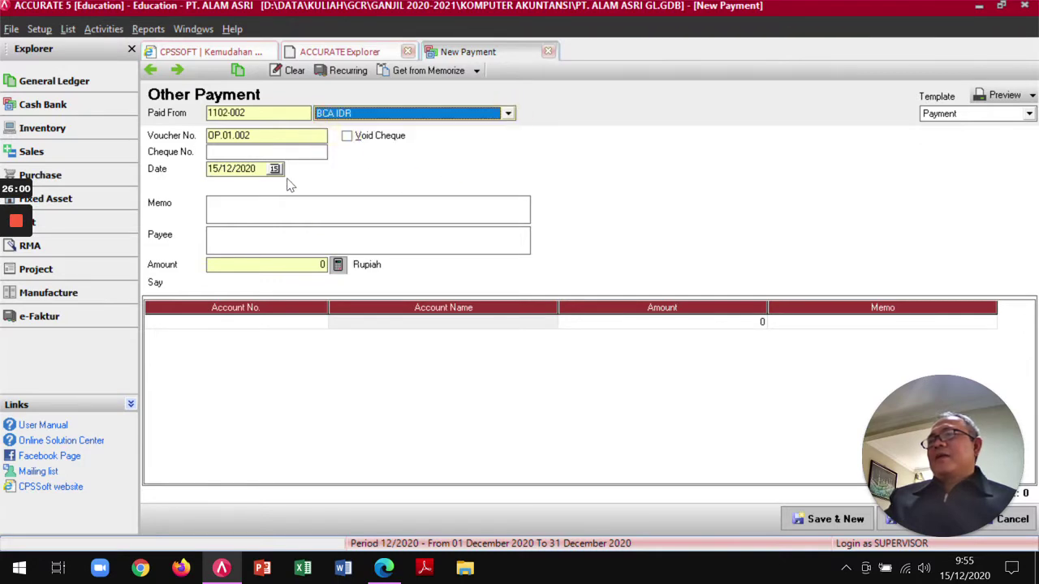
{"action": "key", "text": "alt+Tab"}
{"action": "scroll", "coordinate": [442, 448], "scroll_direction": "down", "scroll_amount": 5}
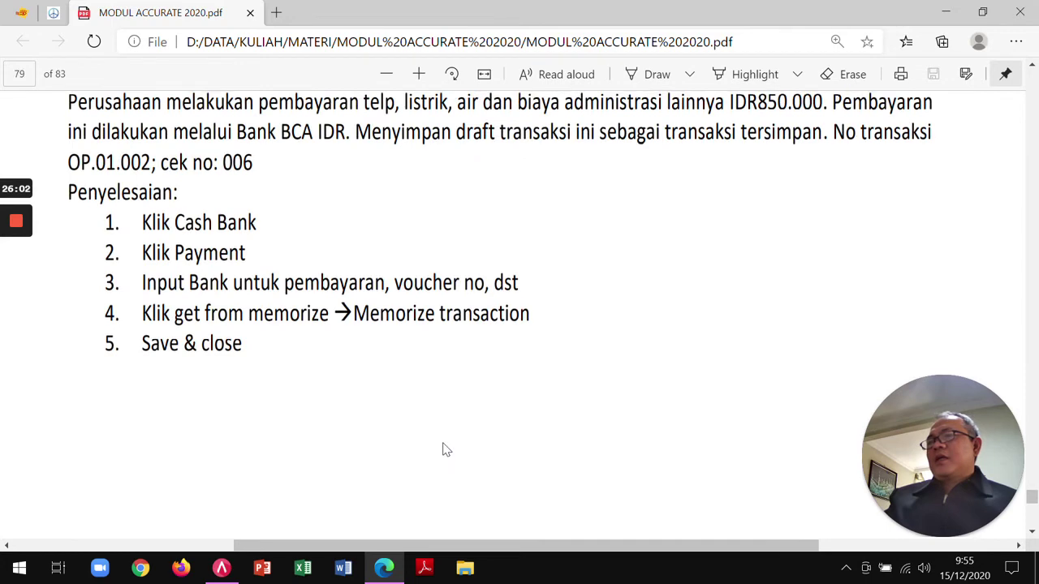
{"action": "scroll", "coordinate": [442, 448], "scroll_direction": "up", "scroll_amount": 1}
{"action": "key", "text": "alt+Tab"}
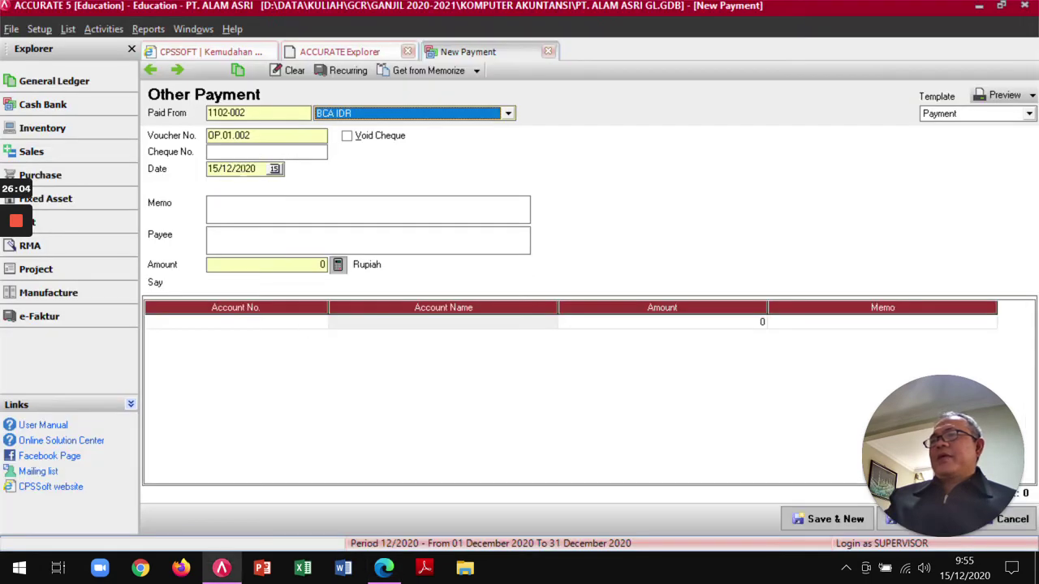
{"action": "left_click", "coordinate": [244, 152]}
{"action": "type", "text": "006"}
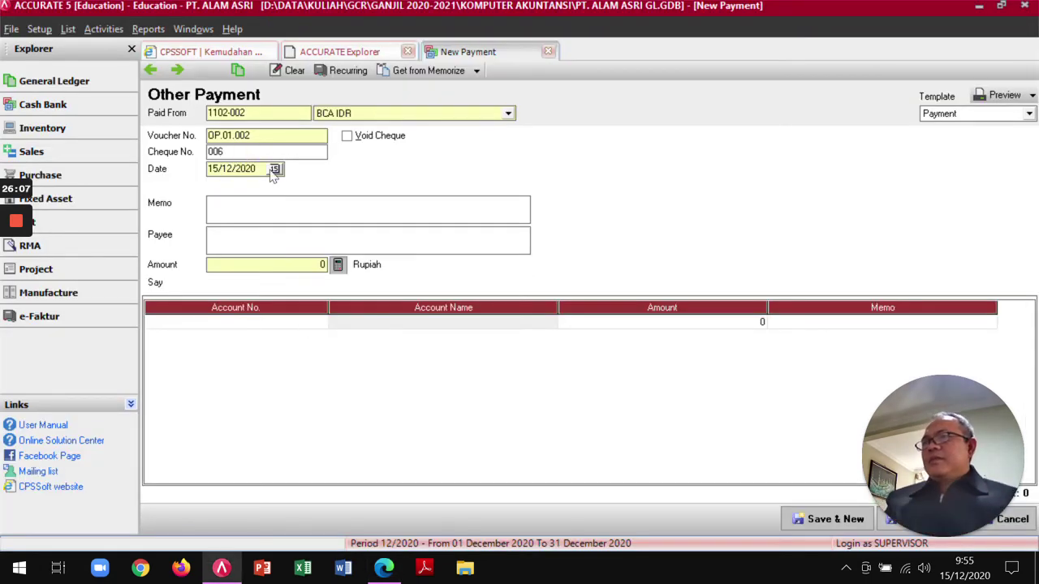
Check the exercise in the module PDF and set the payment date to 25/01/2020.
{"action": "key", "text": "alt+Tab"}
{"action": "key", "text": "alt+Tab"}
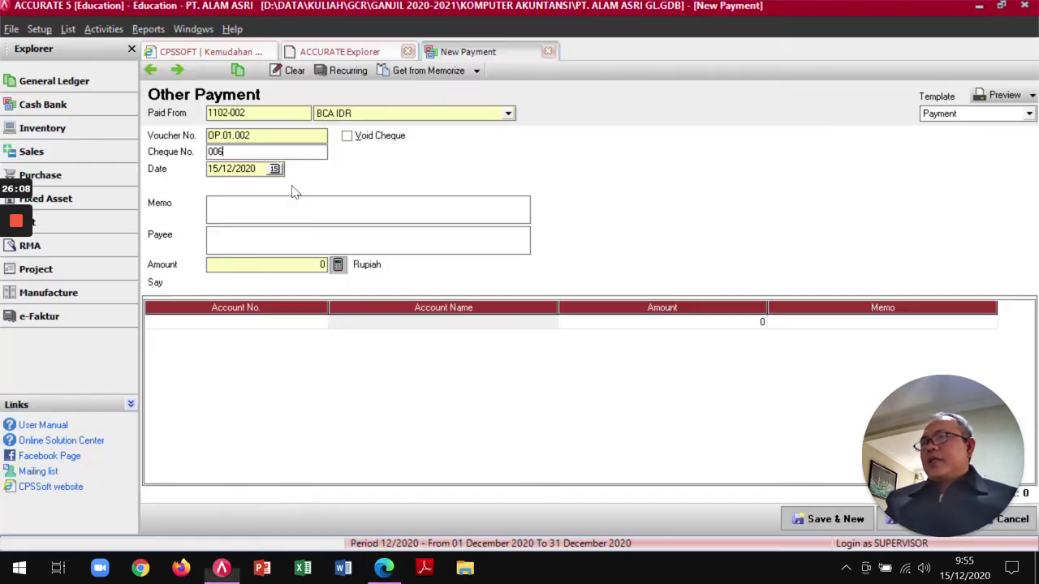
{"action": "left_click", "coordinate": [274, 168]}
{"action": "left_click", "coordinate": [240, 185]}
{"action": "left_click", "coordinate": [245, 199]}
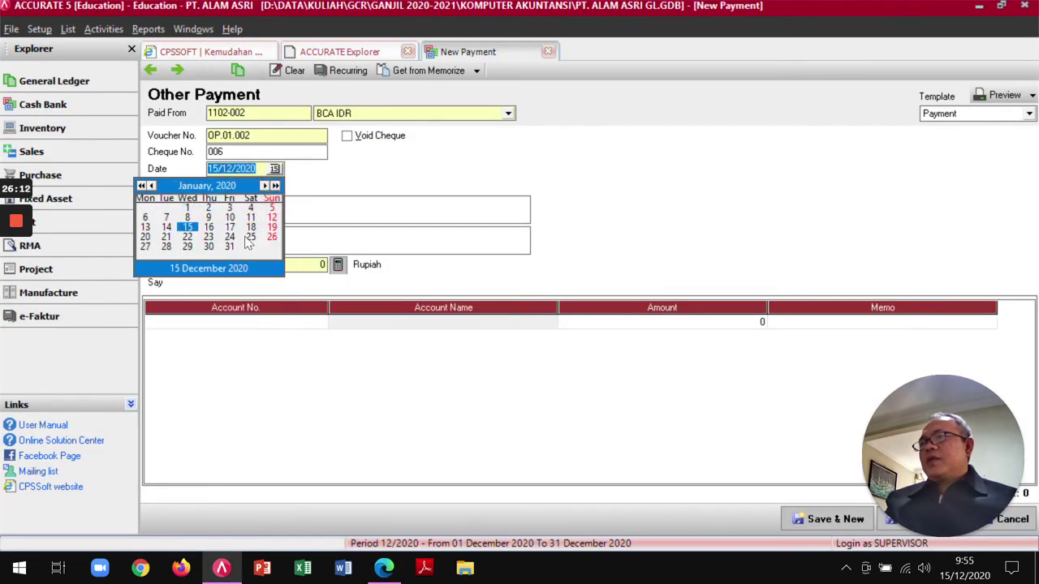
{"action": "left_click", "coordinate": [250, 237]}
Enter "Pembayaran Listrik, Air, dan Telpon" as the payment's memo.
{"action": "left_click", "coordinate": [263, 200]}
{"action": "type", "text": "Pembayar"}
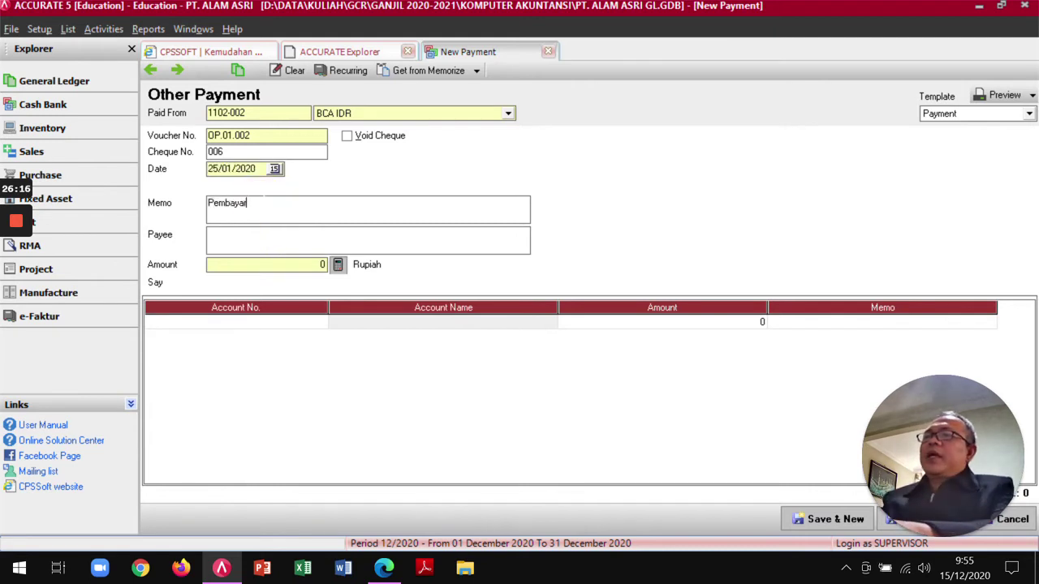
{"action": "type", "text": "an s"}
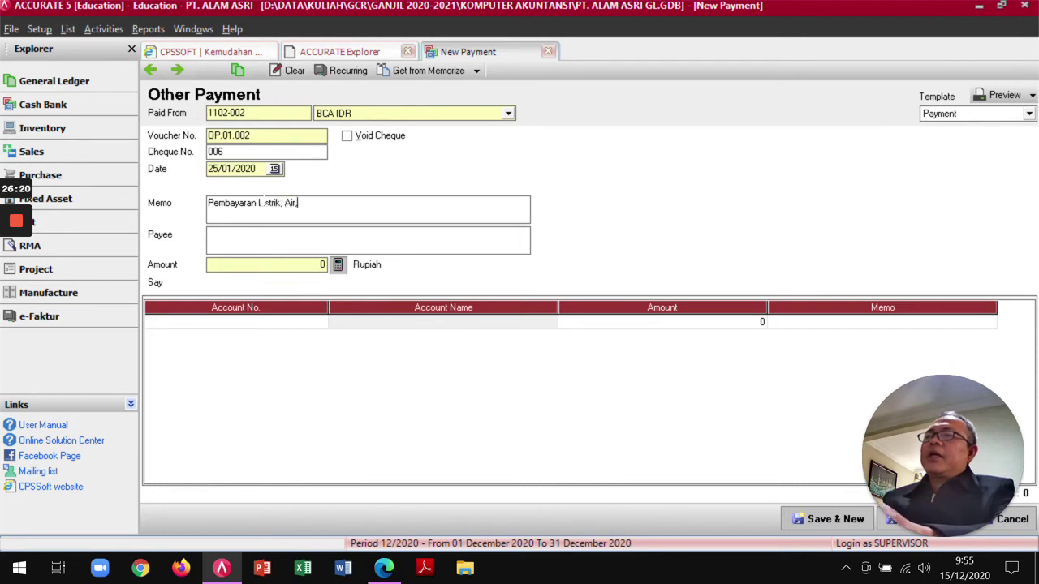
{"action": "type", "text": "istrik, Air, dan Telpon"}
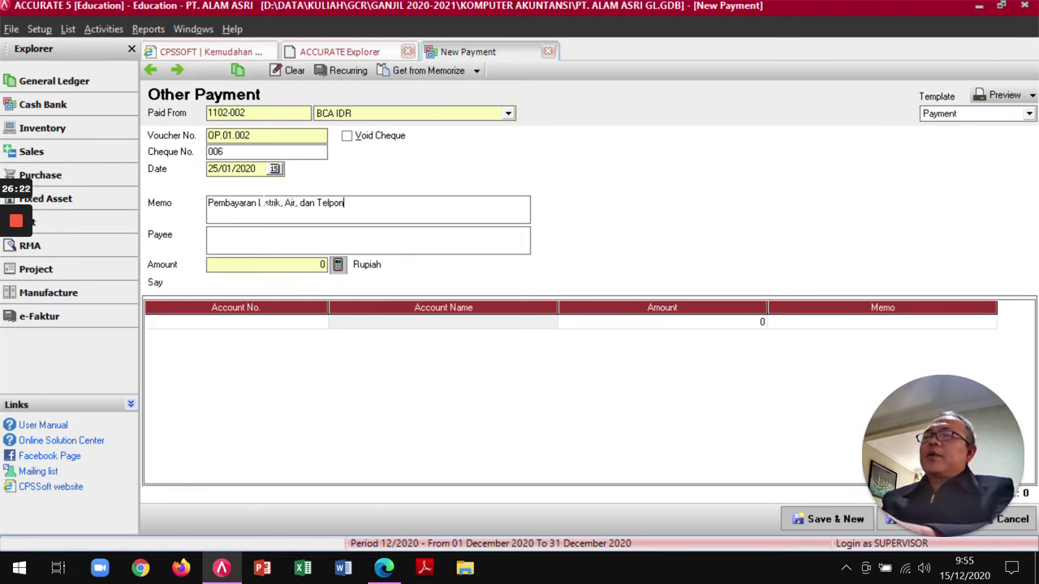
Assign account 6200-001 Biaya Listrik, PAM & Telp to the first line of the payment.
{"action": "left_click", "coordinate": [226, 325]}
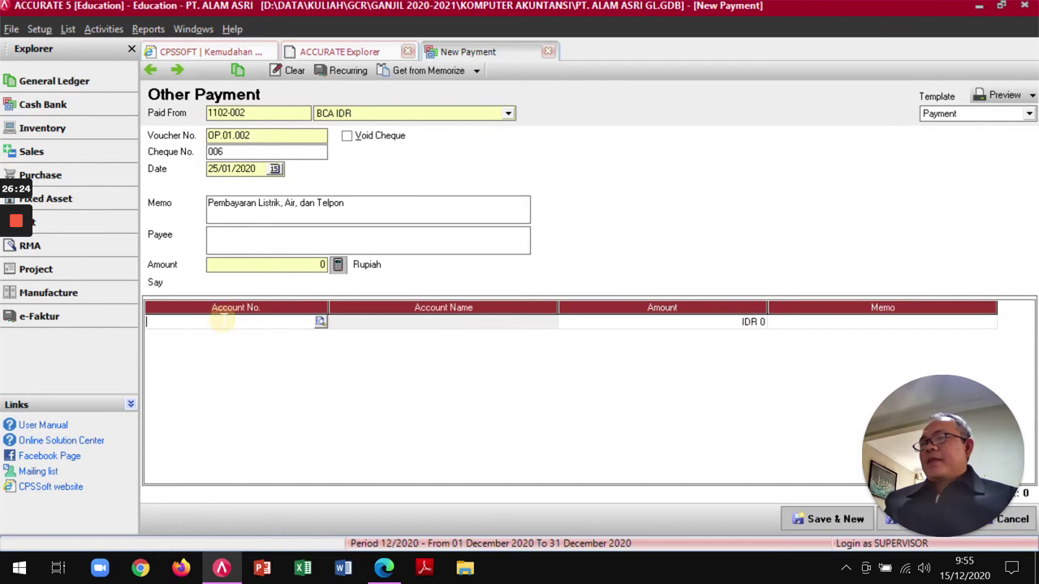
{"action": "type", "text": "bia"}
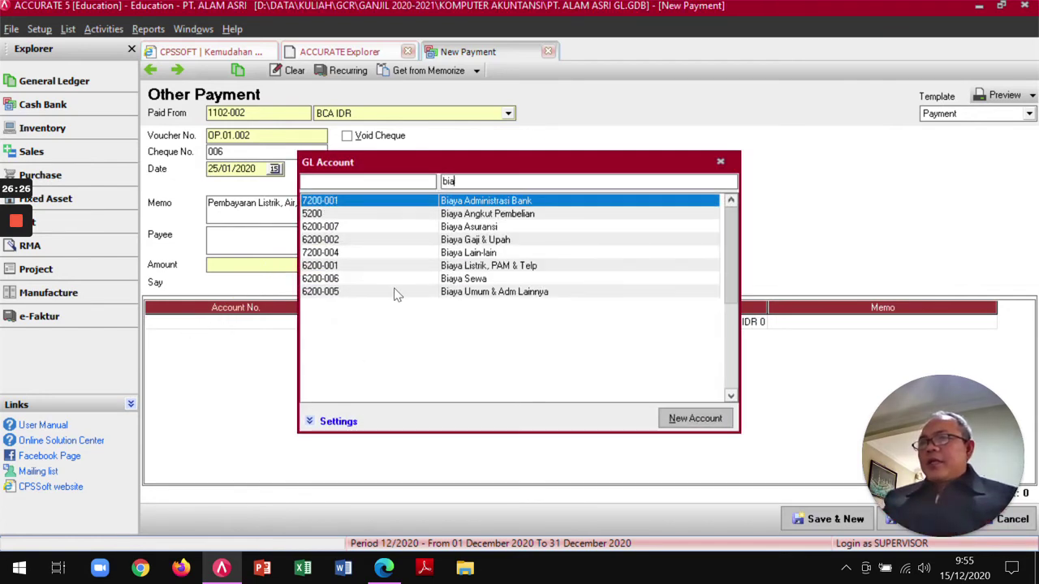
{"action": "left_click", "coordinate": [439, 270]}
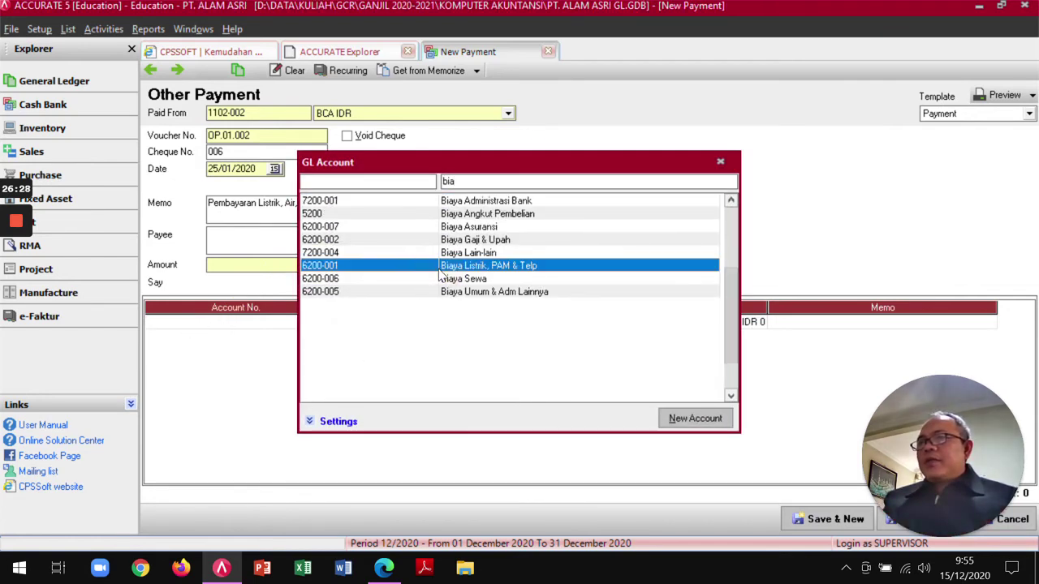
{"action": "double_click", "coordinate": [439, 278]}
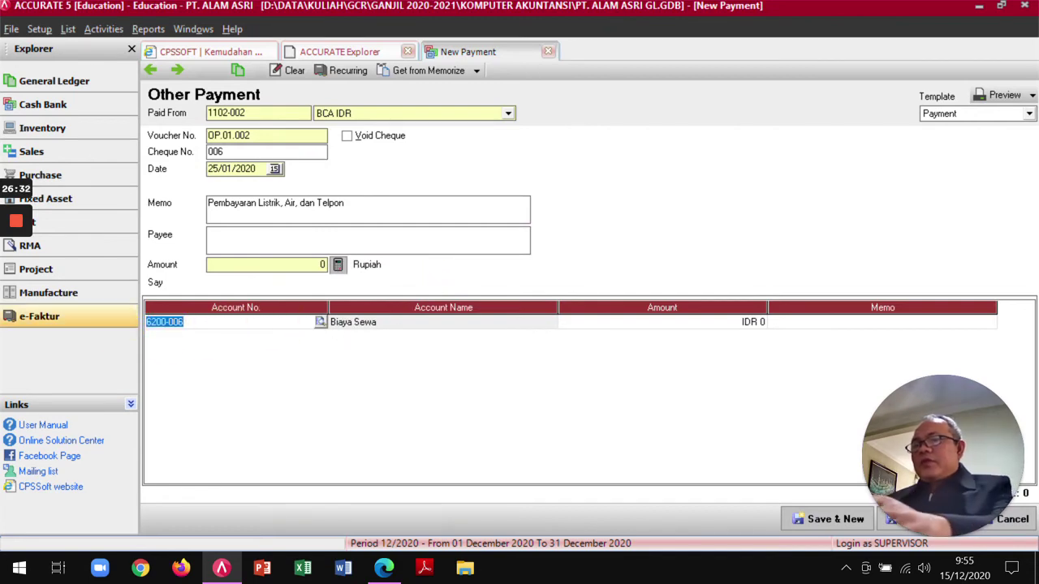
{"action": "type", "text": "bi"}
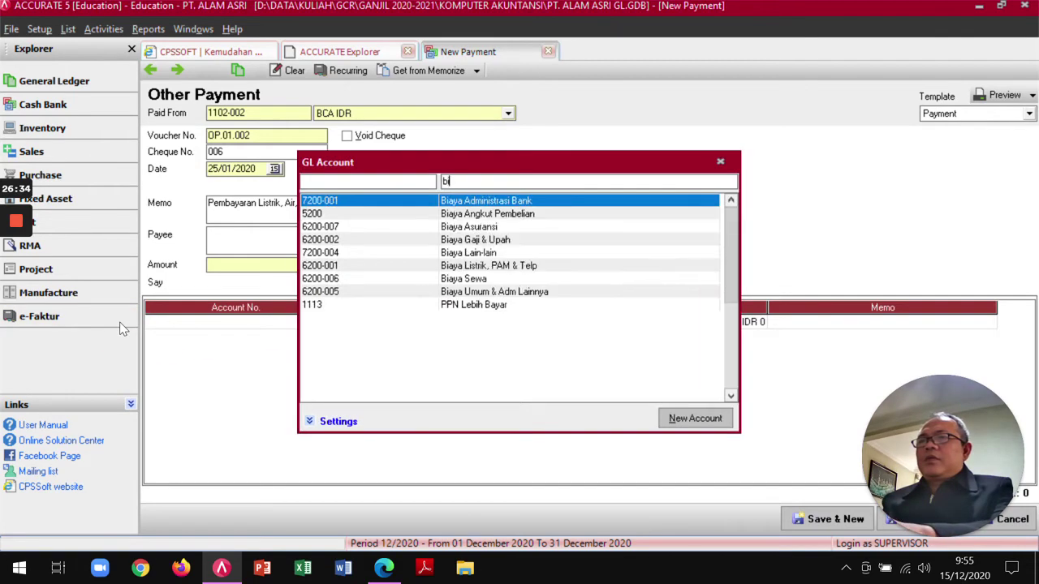
{"action": "double_click", "coordinate": [347, 265]}
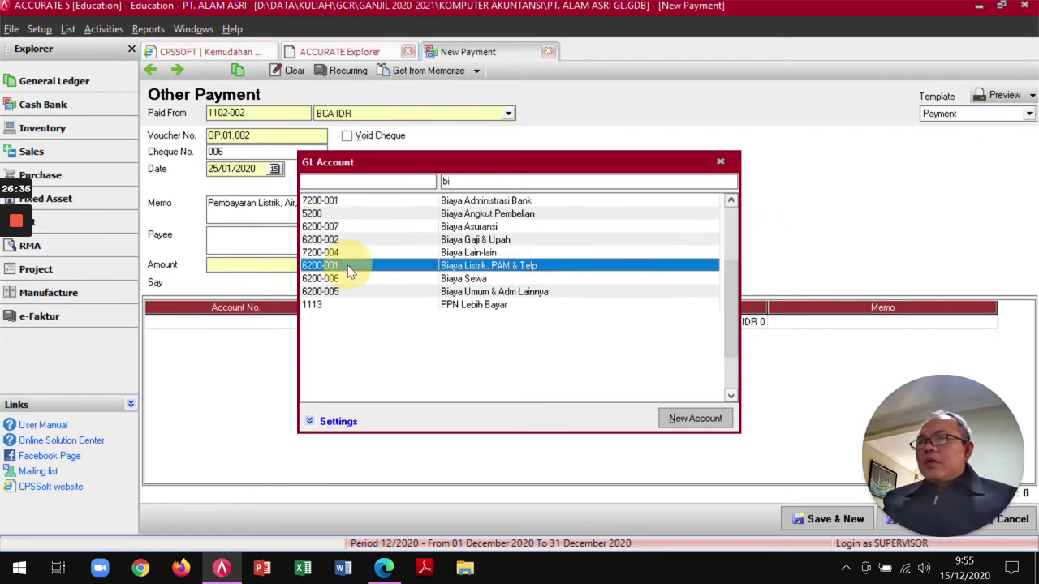
Enter 850.000 as the amount of the Biaya Listrik line and calculate the payment's total amount from the lines.
{"action": "left_click", "coordinate": [656, 326]}
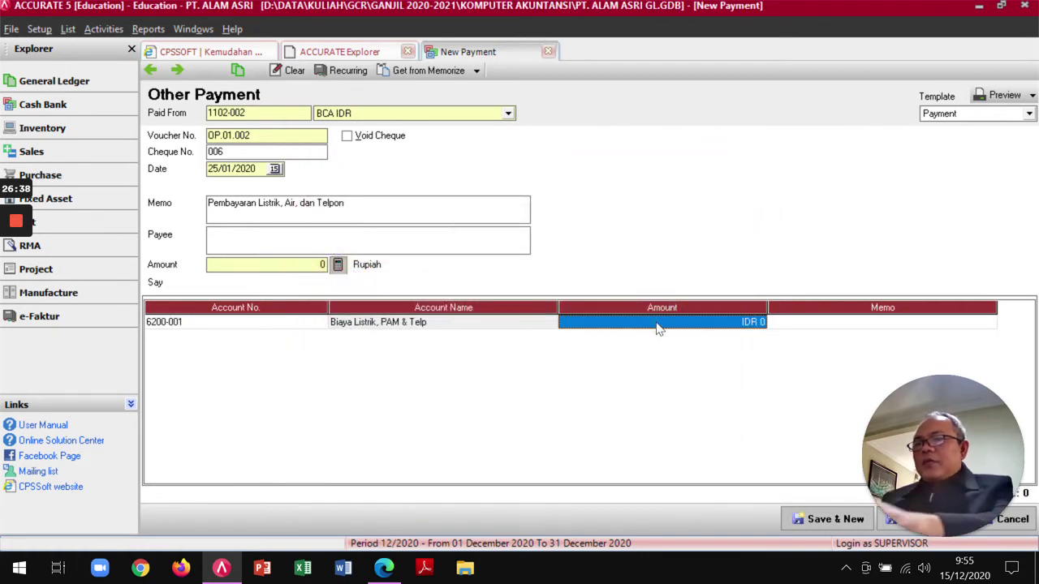
{"action": "type", "text": "8"}
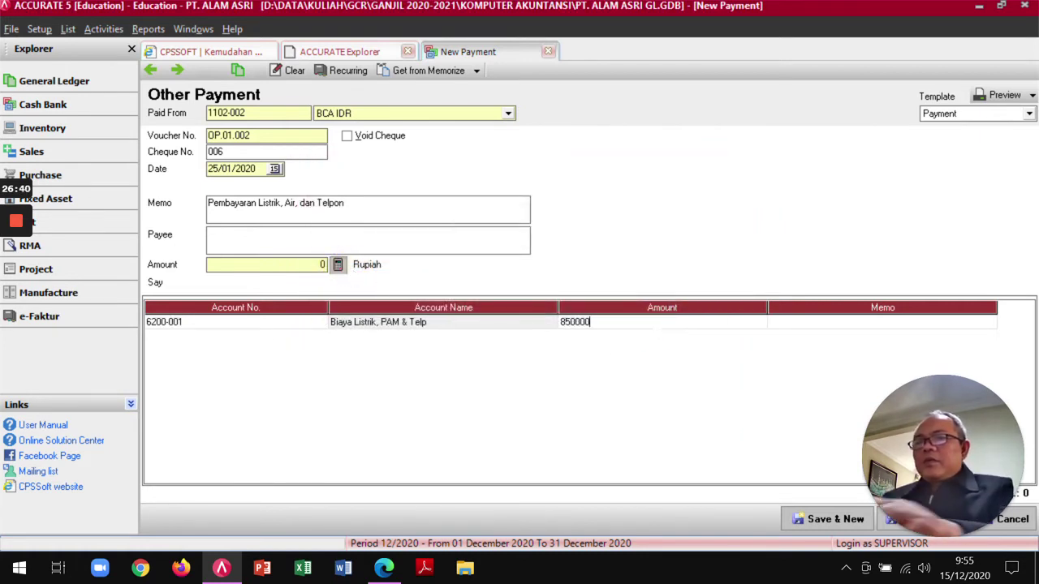
{"action": "type", "text": "50.000"}
{"action": "key", "text": "Tab"}
{"action": "key", "text": "Tab"}
{"action": "key", "text": "Up"}
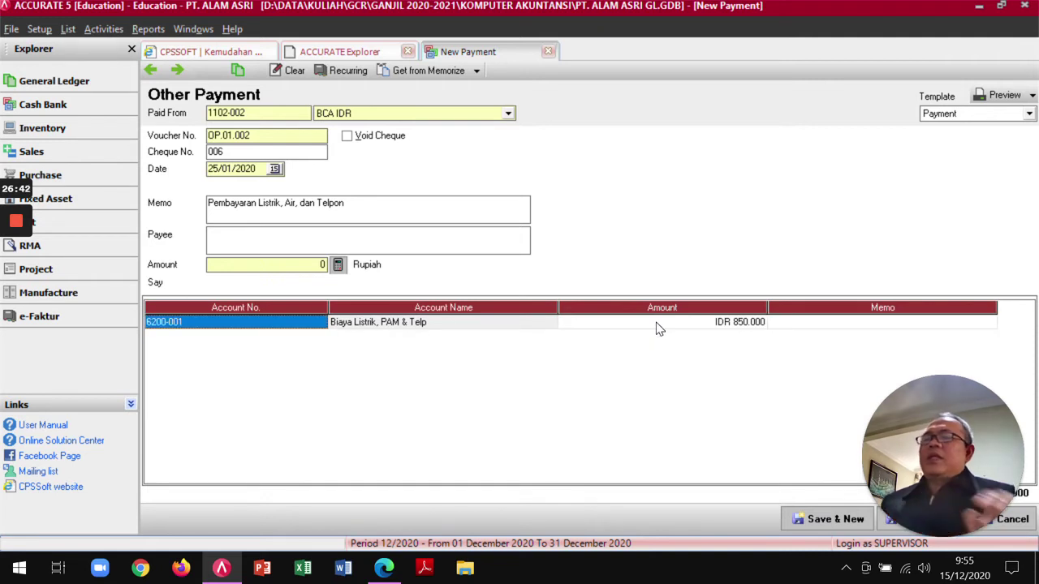
{"action": "left_click", "coordinate": [338, 266]}
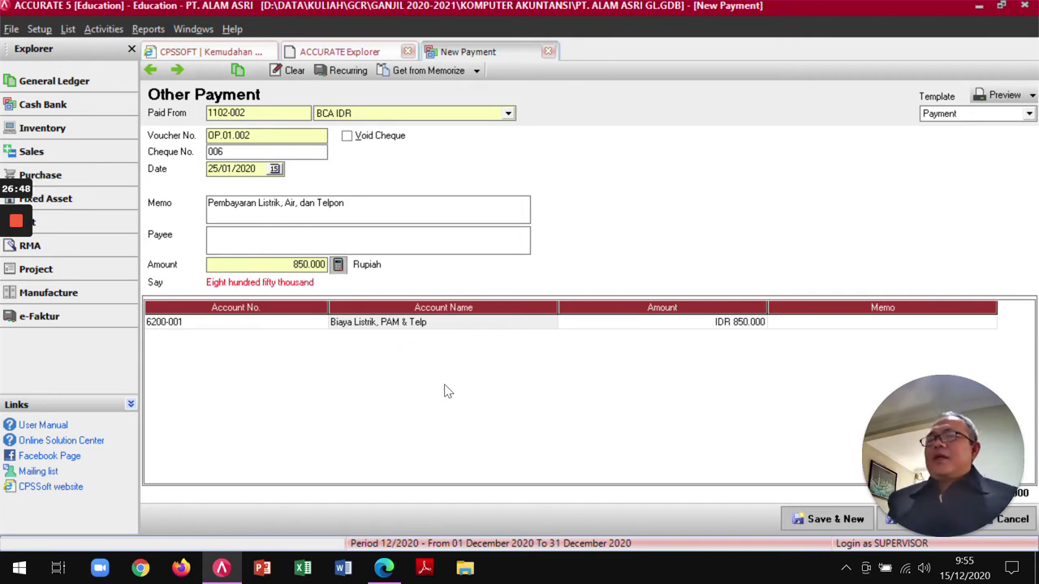
Recheck the exercise in the module PDF and start memorizing the payment transaction with the memorize number MT.001.
{"action": "key", "text": "alt+Tab"}
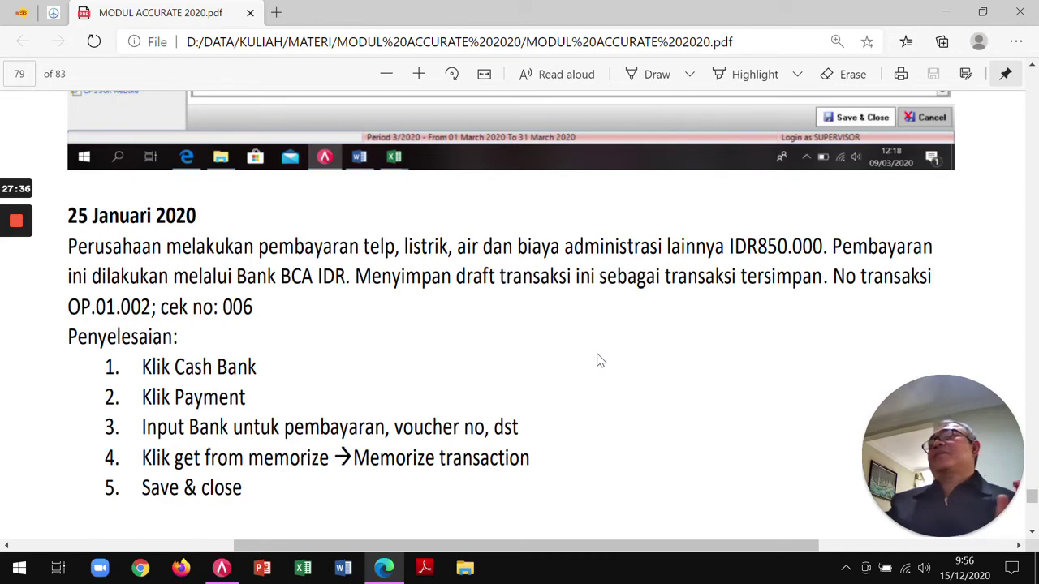
{"action": "key", "text": "alt+Tab"}
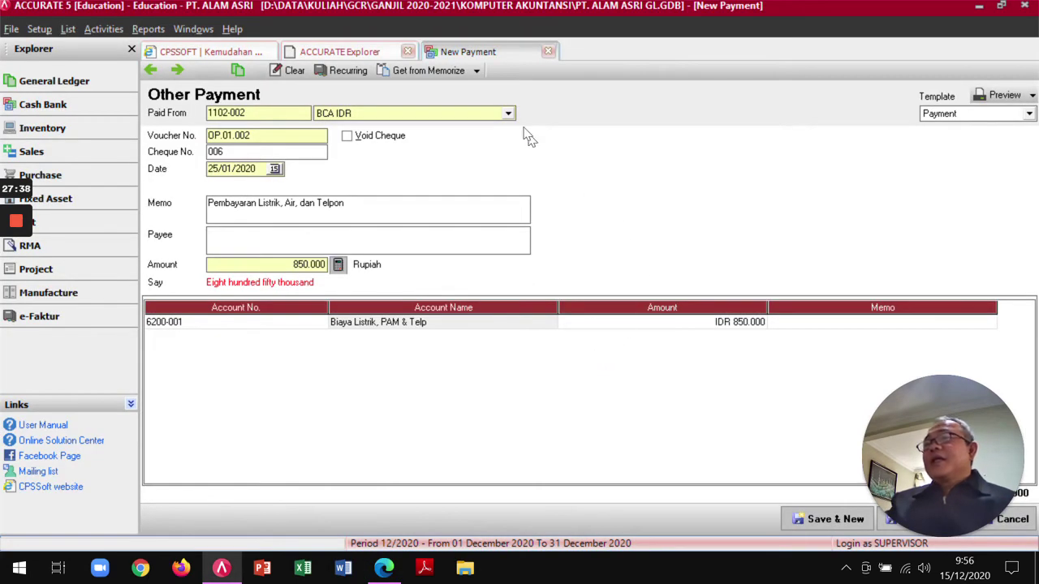
{"action": "left_click", "coordinate": [476, 75]}
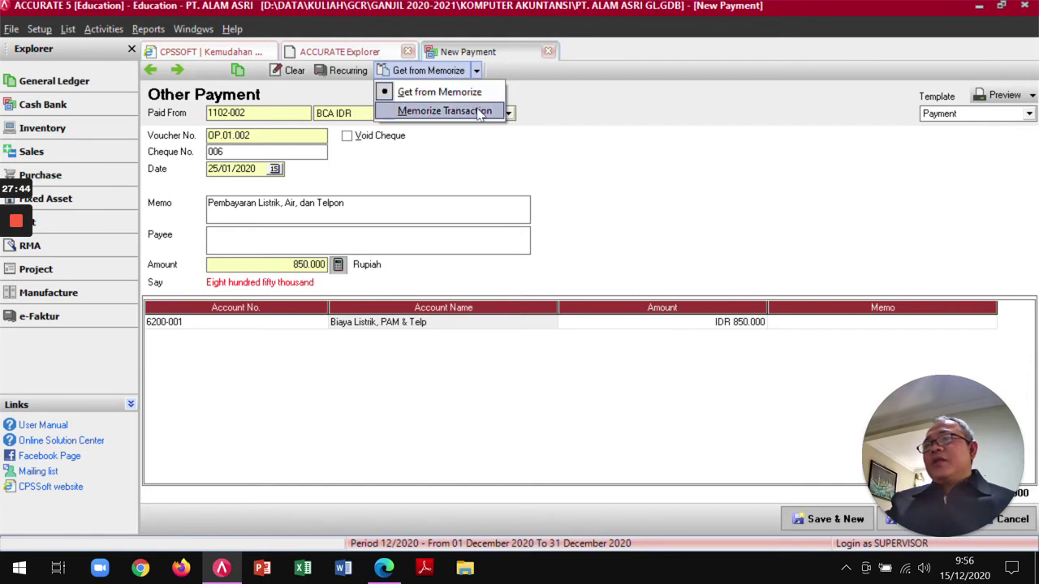
{"action": "left_click", "coordinate": [434, 112]}
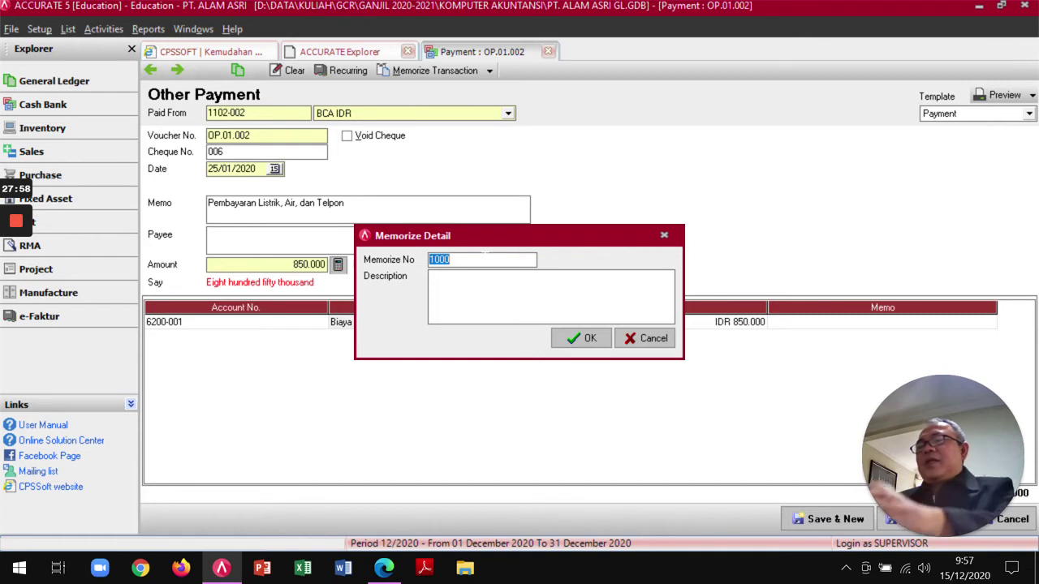
{"action": "type", "text": "R"}
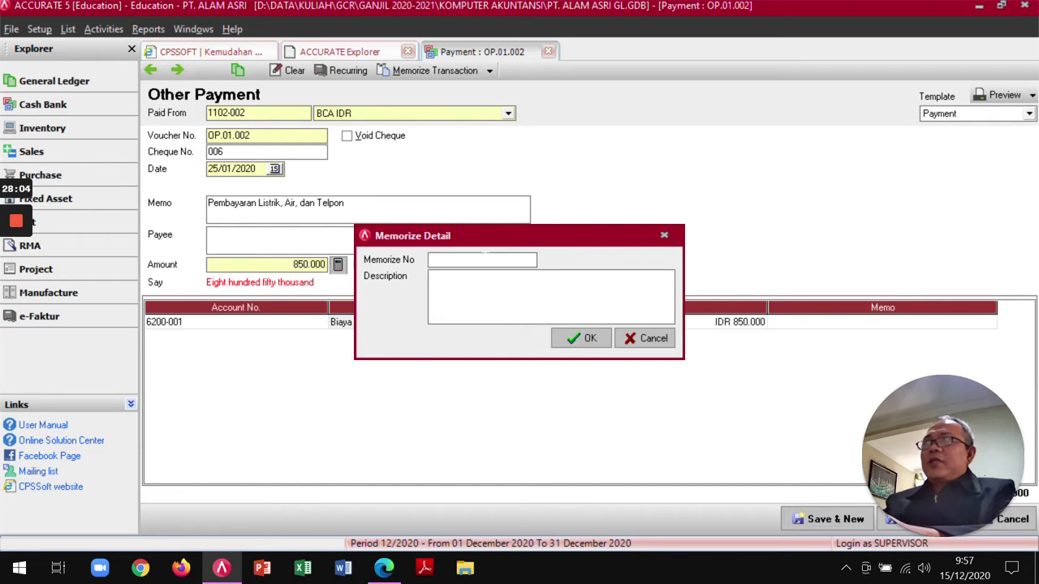
{"action": "type", "text": "M"}
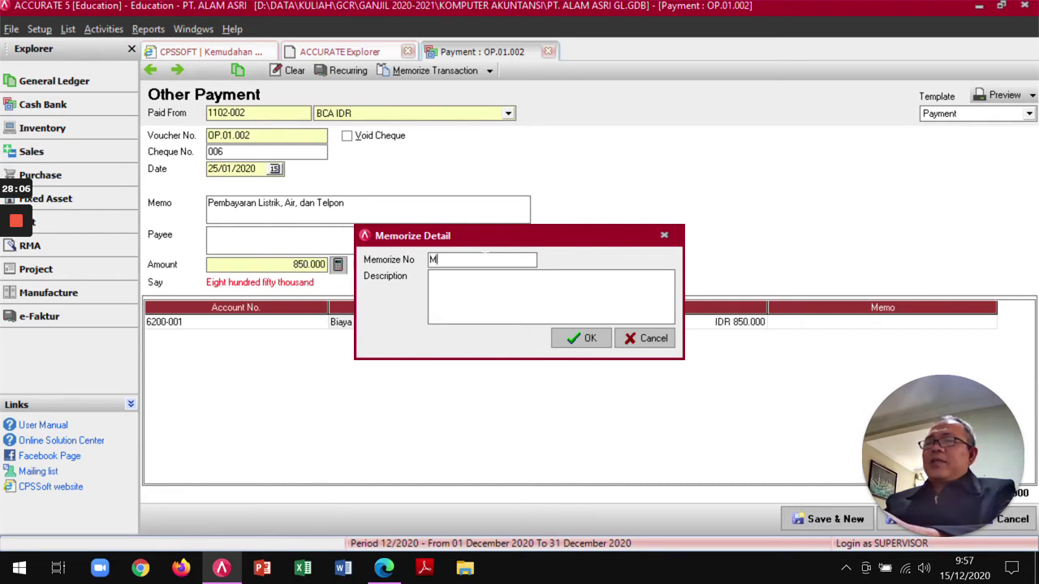
{"action": "type", "text": "T.001"}
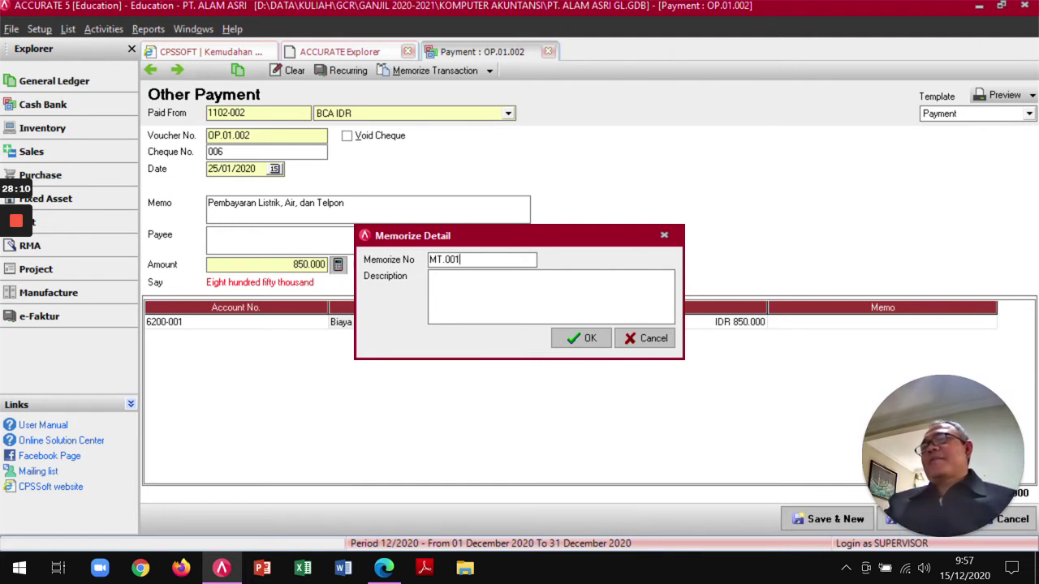
Describe the memorized transaction as "Pembayaran Listrik, Air, dan Telpon" and confirm it.
{"action": "left_click", "coordinate": [478, 290]}
{"action": "type", "text": "P"}
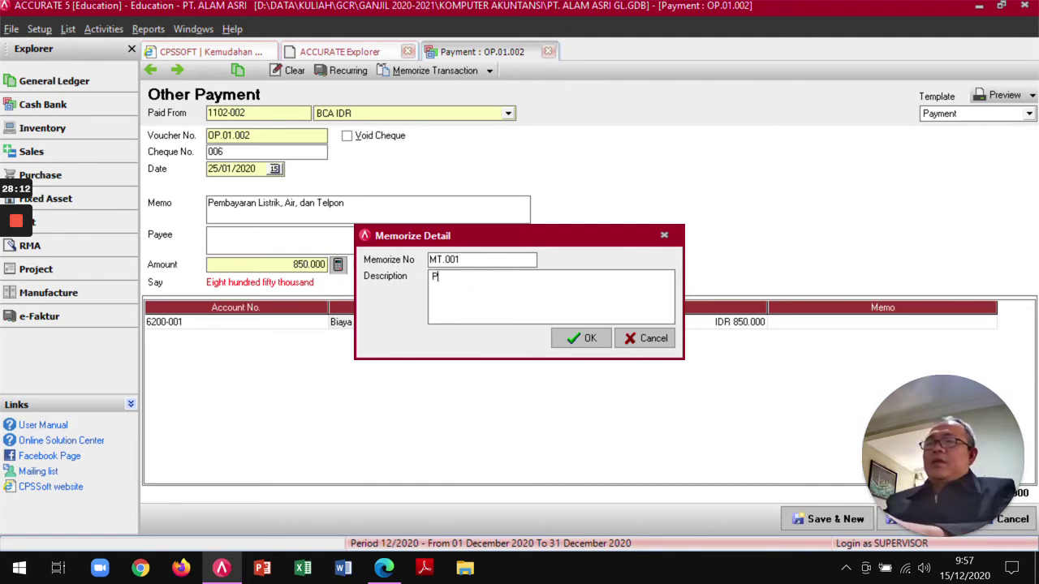
{"action": "type", "text": "embayaran "}
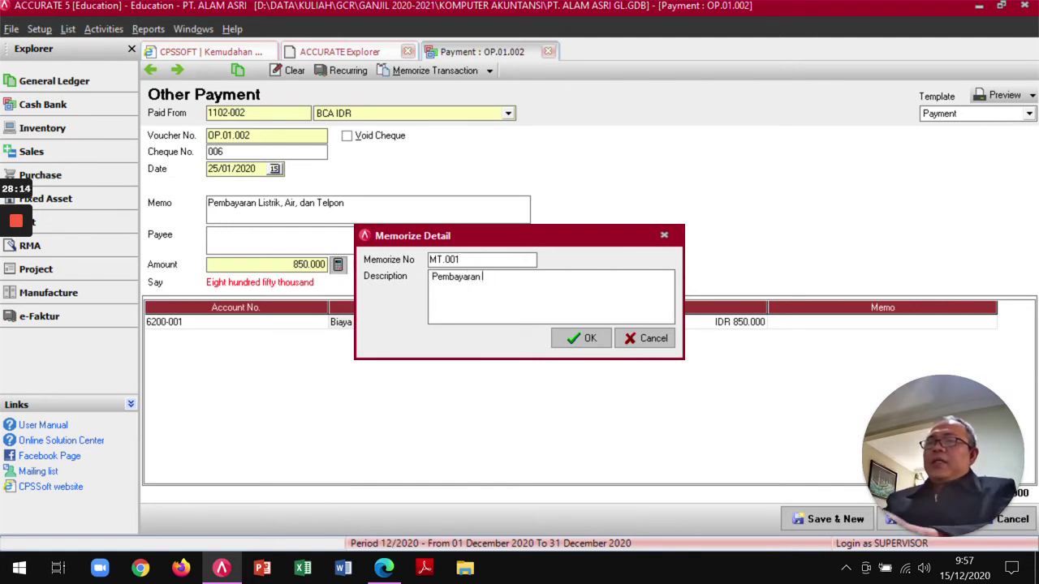
{"action": "type", "text": "Listrik,"}
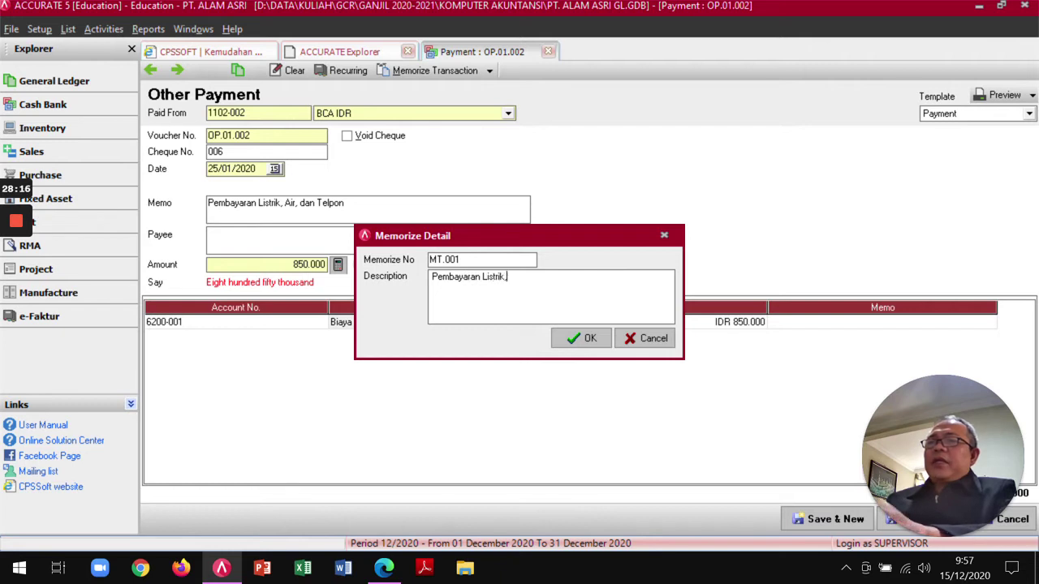
{"action": "type", "text": " Air, dan Telpon"}
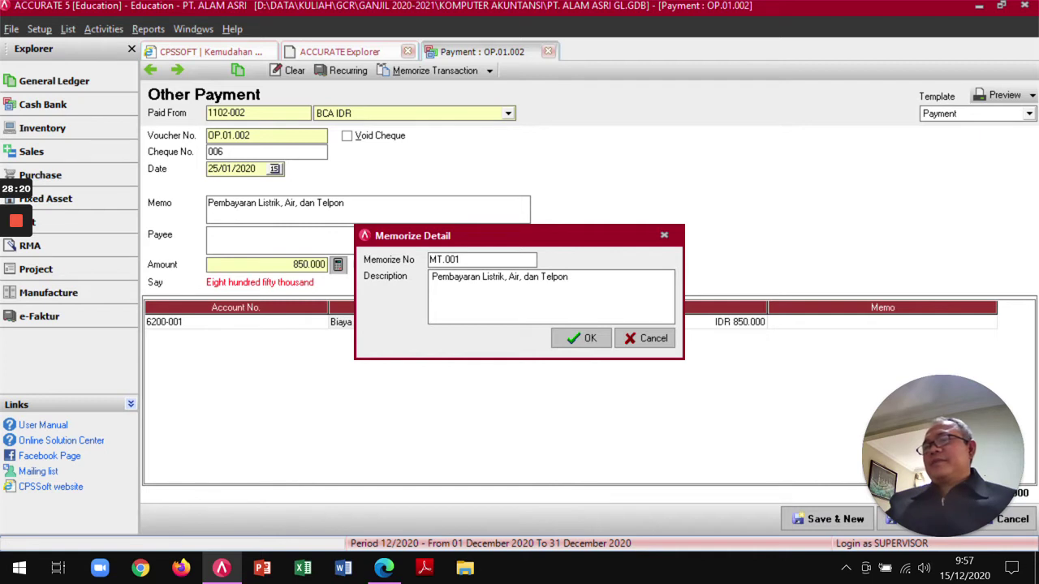
{"action": "left_click", "coordinate": [568, 338]}
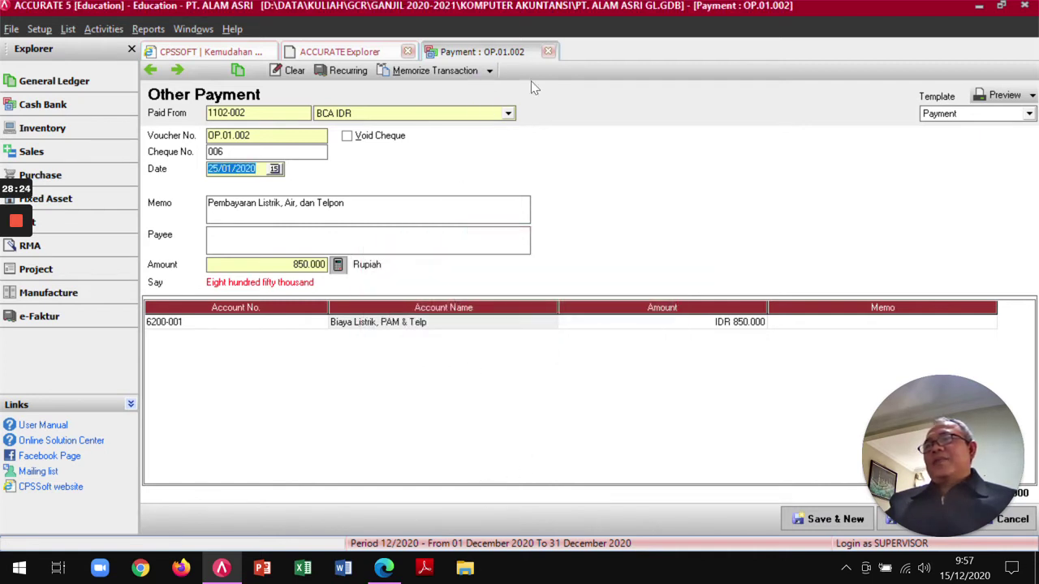
Save and close the Other Payment voucher.
{"action": "left_click_drag", "start_coordinate": [956, 415], "coordinate": [590, 427]}
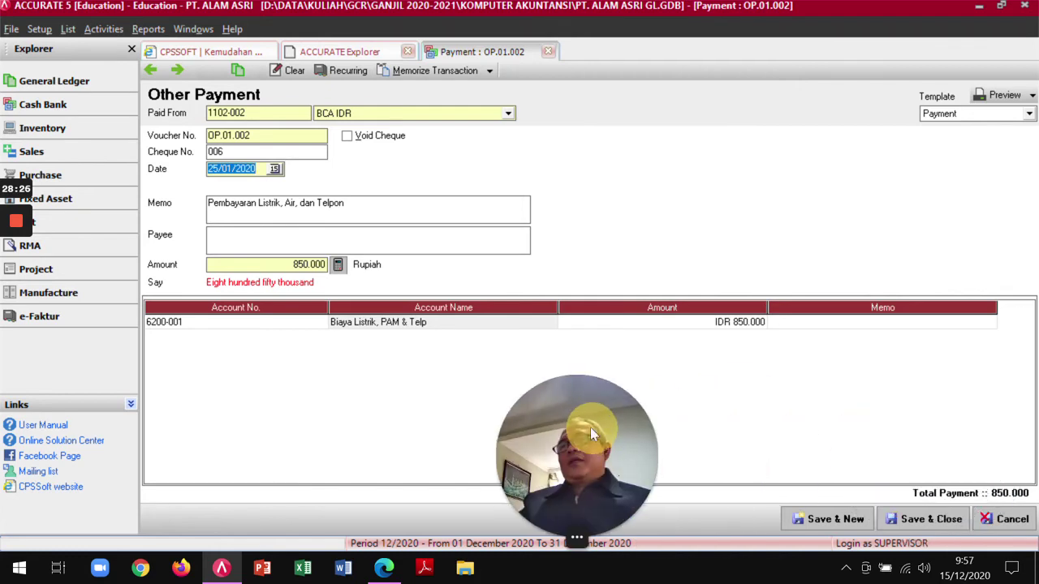
{"action": "left_click", "coordinate": [931, 522]}
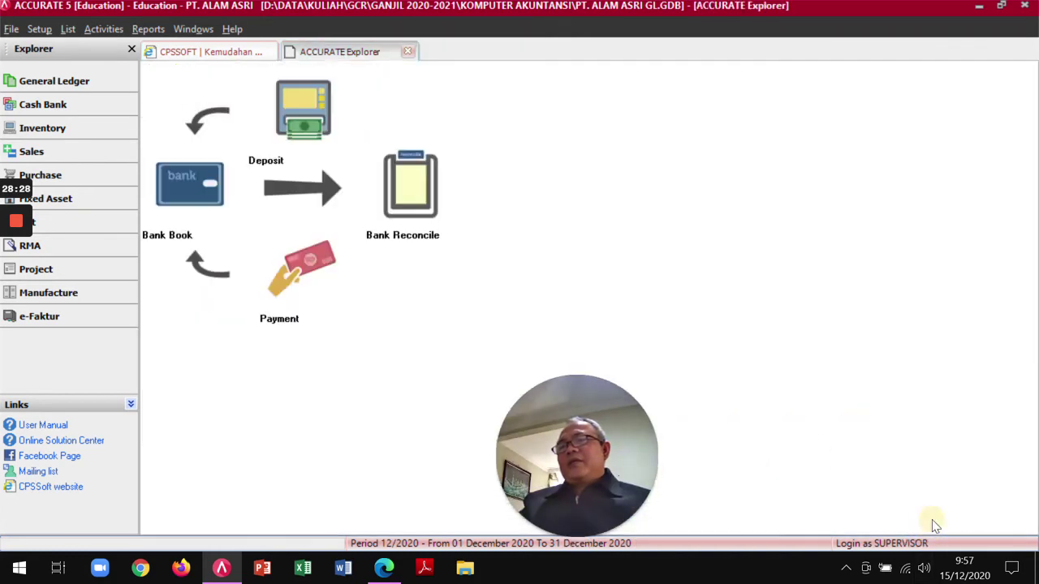
Switch to the module PDF in the browser and read the next exercise, the 31 Januari 2020 bank reconciliation for BCA IDR.
{"action": "key", "text": "alt+Tab"}
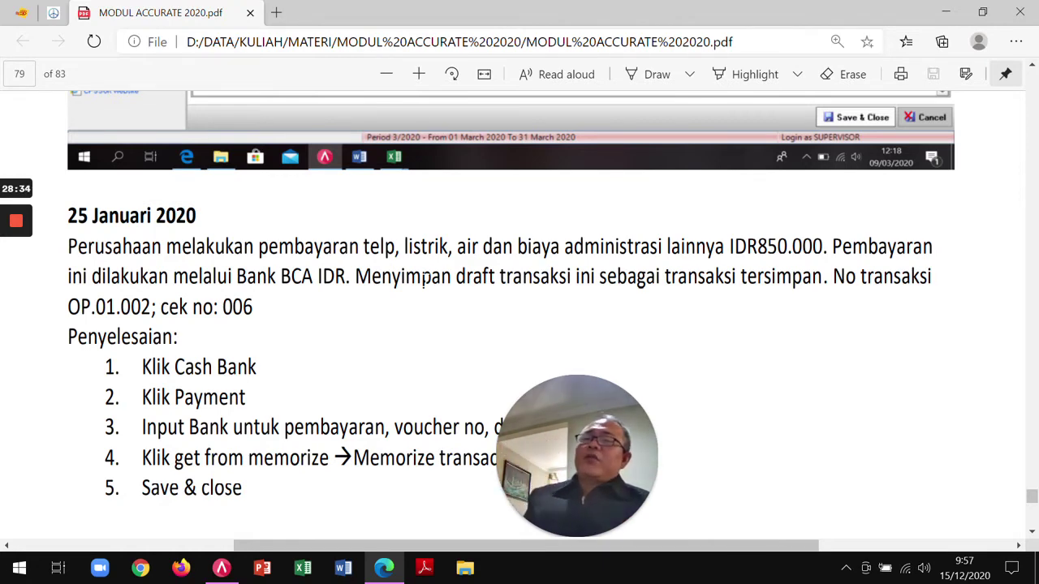
{"action": "scroll", "coordinate": [445, 323], "scroll_direction": "down", "scroll_amount": 3}
{"action": "scroll", "coordinate": [445, 324], "scroll_direction": "down", "scroll_amount": 10}
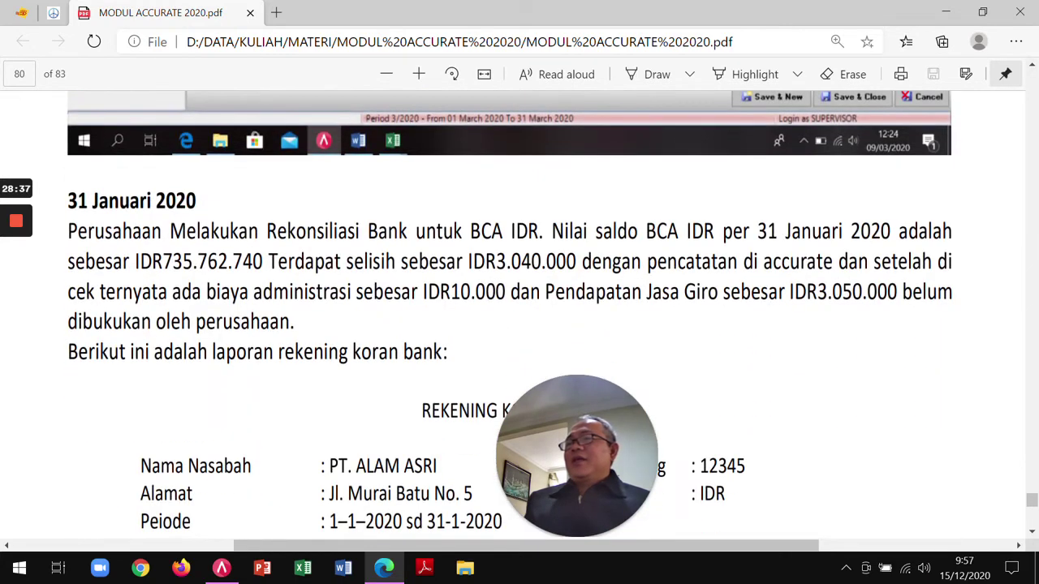
Examine the 31 Januari 2020 bank reconciliation exercise and its Rekening Koran table, comparing the stated balance and differences with the statement entries.
{"action": "scroll", "coordinate": [593, 414], "scroll_direction": "down", "scroll_amount": 1}
{"action": "left_click_drag", "start_coordinate": [594, 409], "coordinate": [991, 408]}
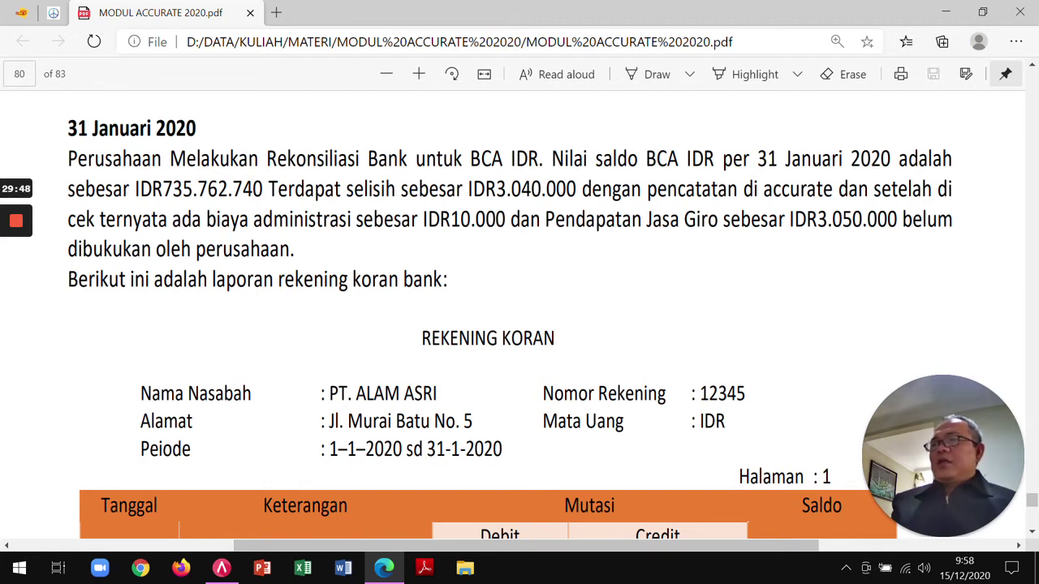
{"action": "scroll", "coordinate": [395, 288], "scroll_direction": "down", "scroll_amount": 7}
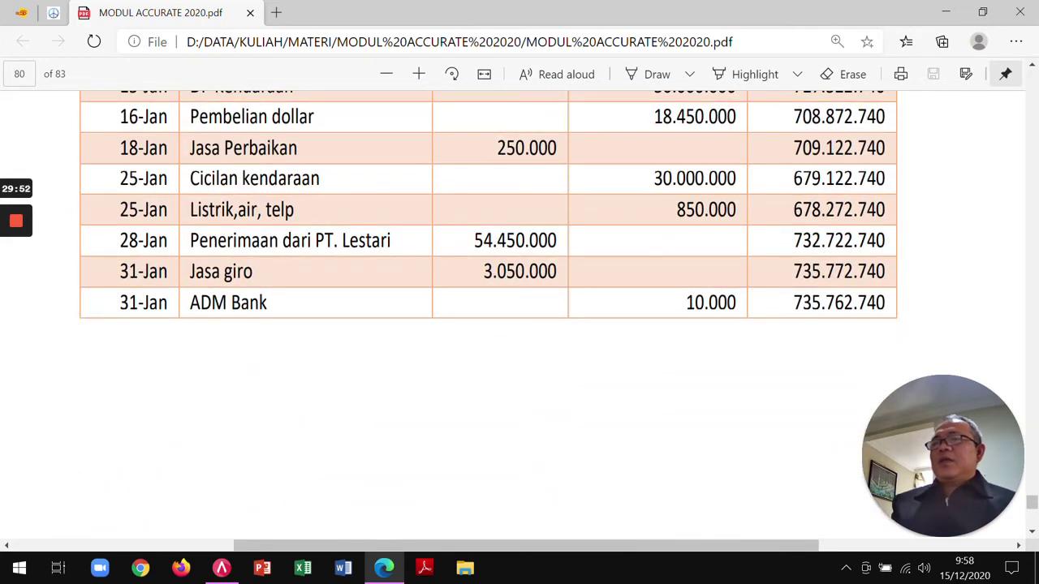
{"action": "left_click_drag", "start_coordinate": [783, 304], "coordinate": [853, 306]}
{"action": "scroll", "coordinate": [475, 336], "scroll_direction": "up", "scroll_amount": 5}
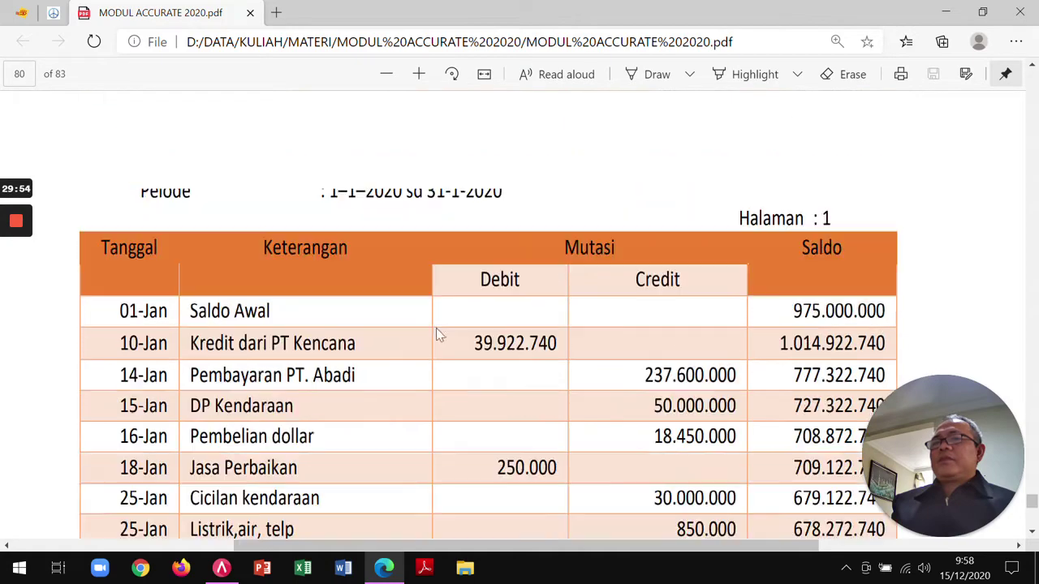
{"action": "scroll", "coordinate": [246, 262], "scroll_direction": "up", "scroll_amount": 3}
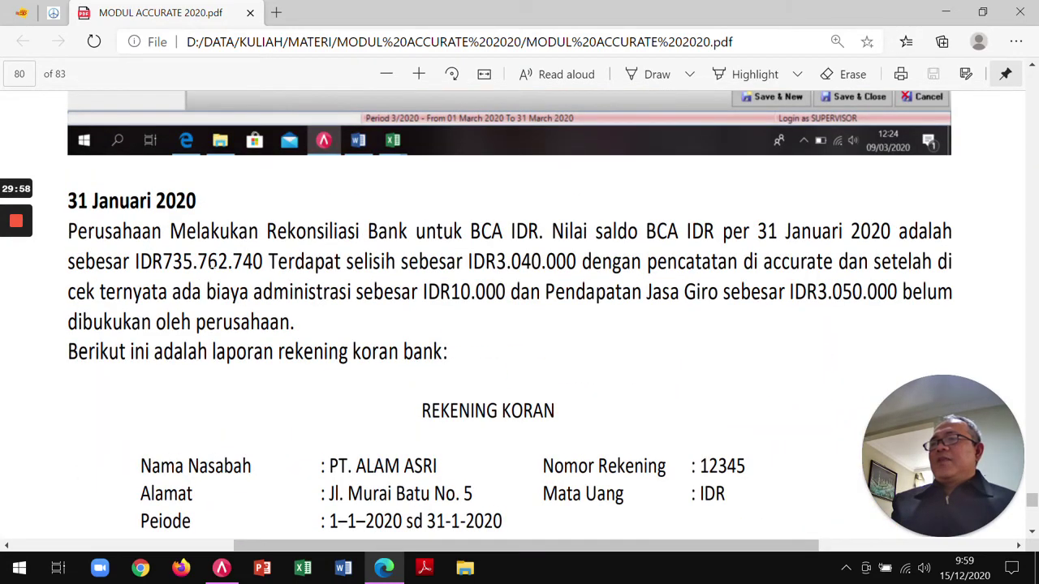
{"action": "scroll", "coordinate": [283, 304], "scroll_direction": "down", "scroll_amount": 9}
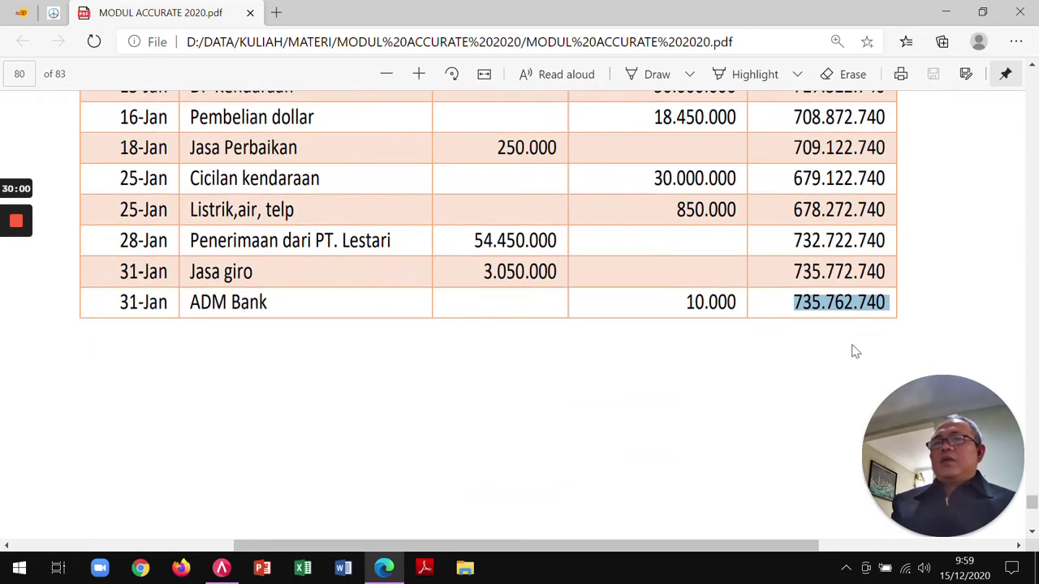
{"action": "scroll", "coordinate": [460, 316], "scroll_direction": "up", "scroll_amount": 3}
{"action": "scroll", "coordinate": [458, 316], "scroll_direction": "up", "scroll_amount": 3}
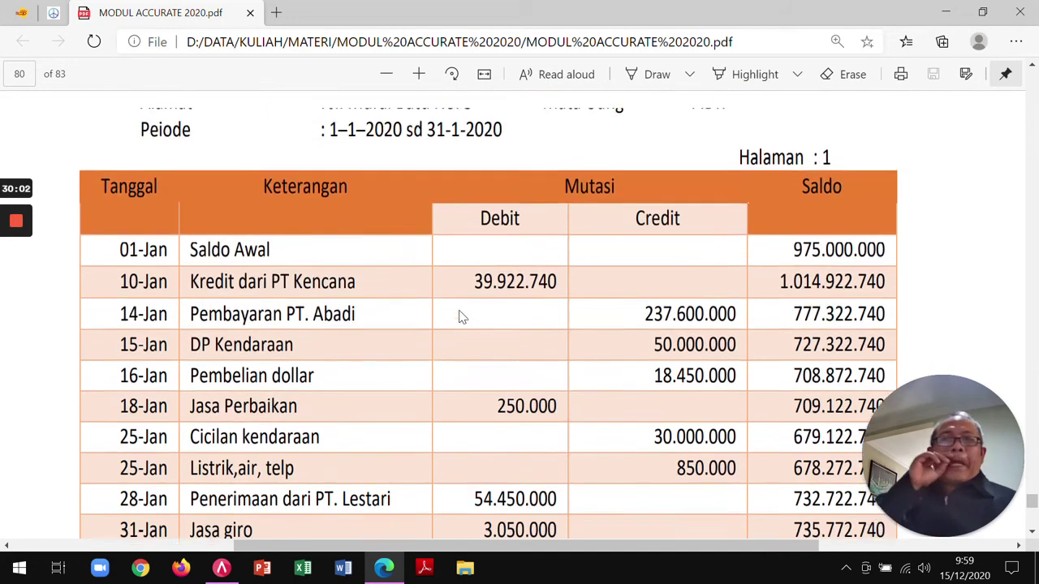
{"action": "scroll", "coordinate": [459, 316], "scroll_direction": "up", "scroll_amount": 2}
{"action": "scroll", "coordinate": [459, 317], "scroll_direction": "up", "scroll_amount": 2}
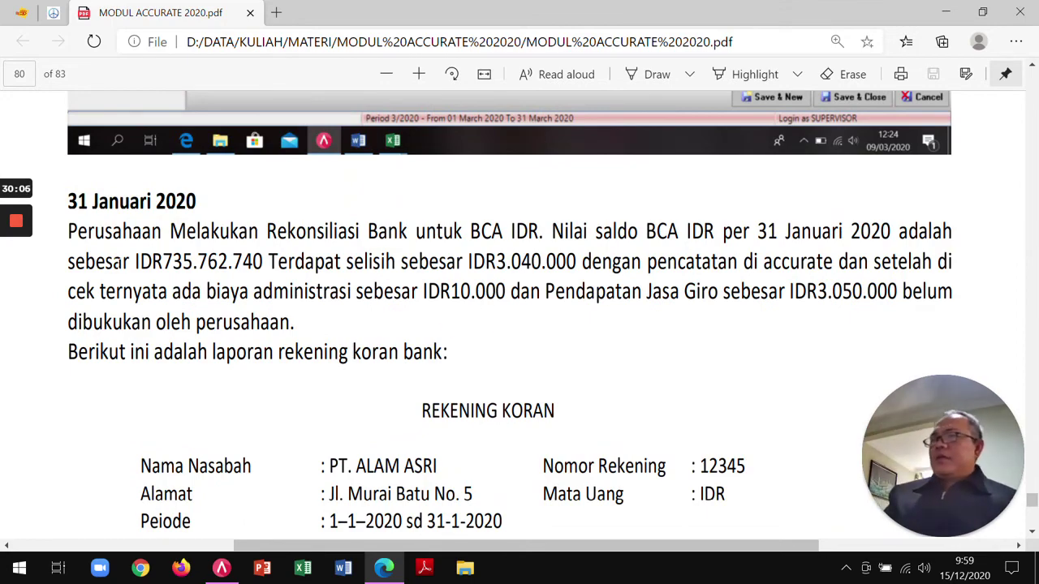
{"action": "scroll", "coordinate": [487, 317], "scroll_direction": "down", "scroll_amount": 7}
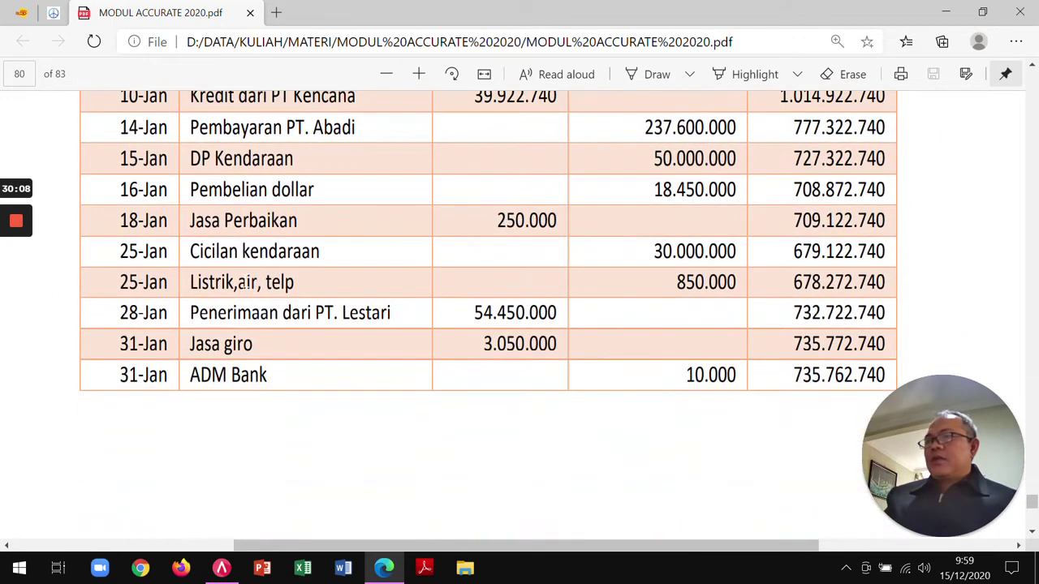
{"action": "scroll", "coordinate": [242, 282], "scroll_direction": "up", "scroll_amount": 7}
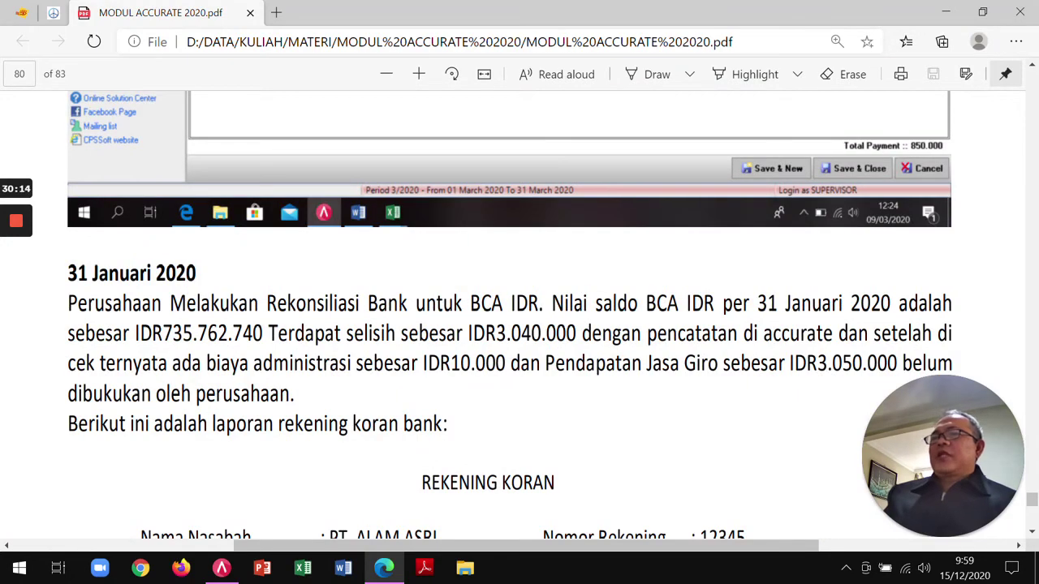
{"action": "scroll", "coordinate": [520, 317], "scroll_direction": "down", "scroll_amount": 8}
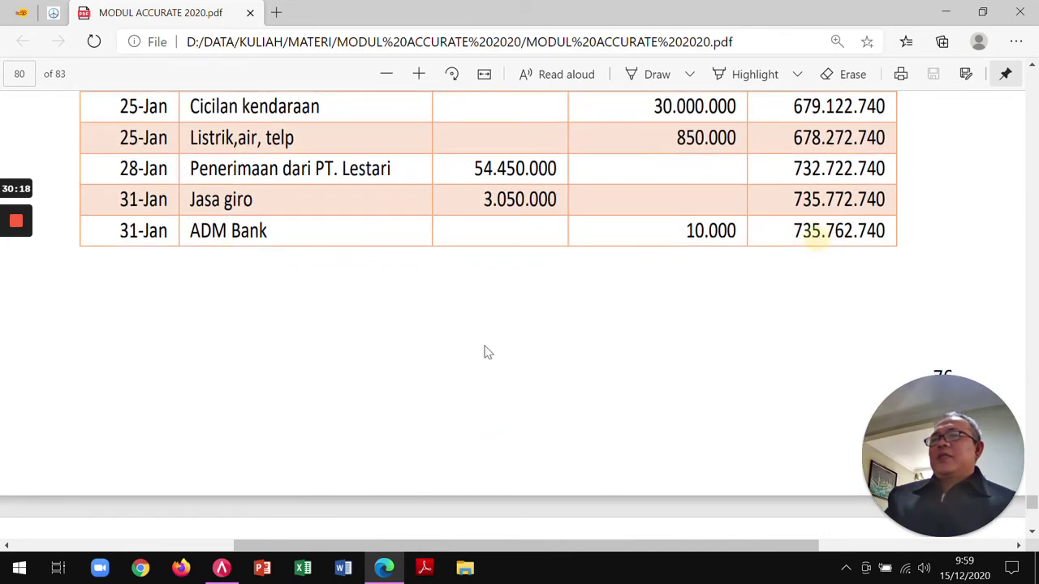
Copy the BCA IDR balance 735.762.740 from the 31 Januari 2020 exercise text.
{"action": "scroll", "coordinate": [499, 348], "scroll_direction": "up", "scroll_amount": 8}
{"action": "left_click_drag", "start_coordinate": [163, 334], "coordinate": [263, 334]}
{"action": "key", "text": "ctrl+c"}
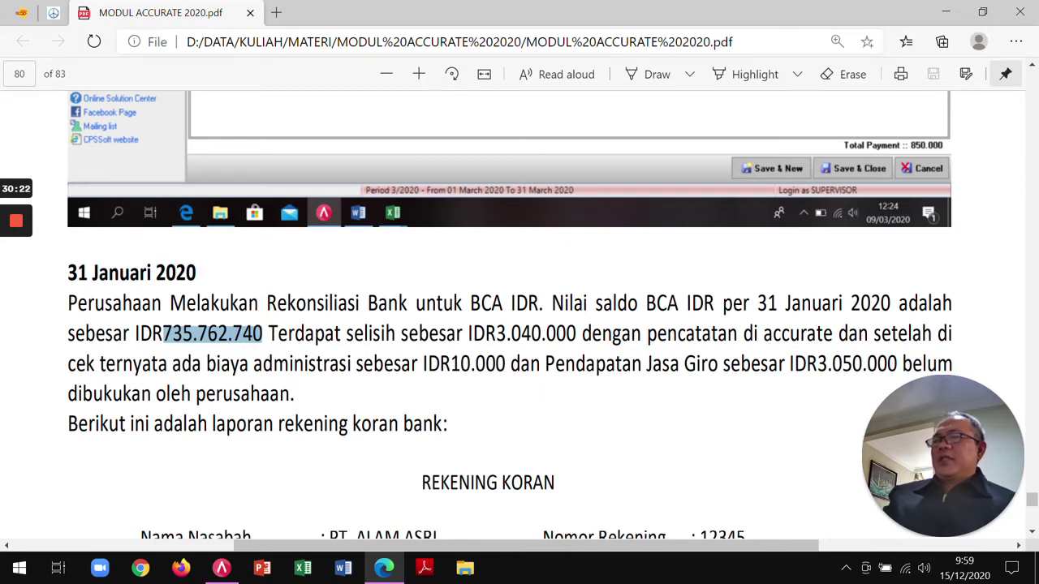
Switch to ACCURATE 5 and open a Bank Reconciliation for the BCA IDR account.
{"action": "key", "text": "alt+Tab"}
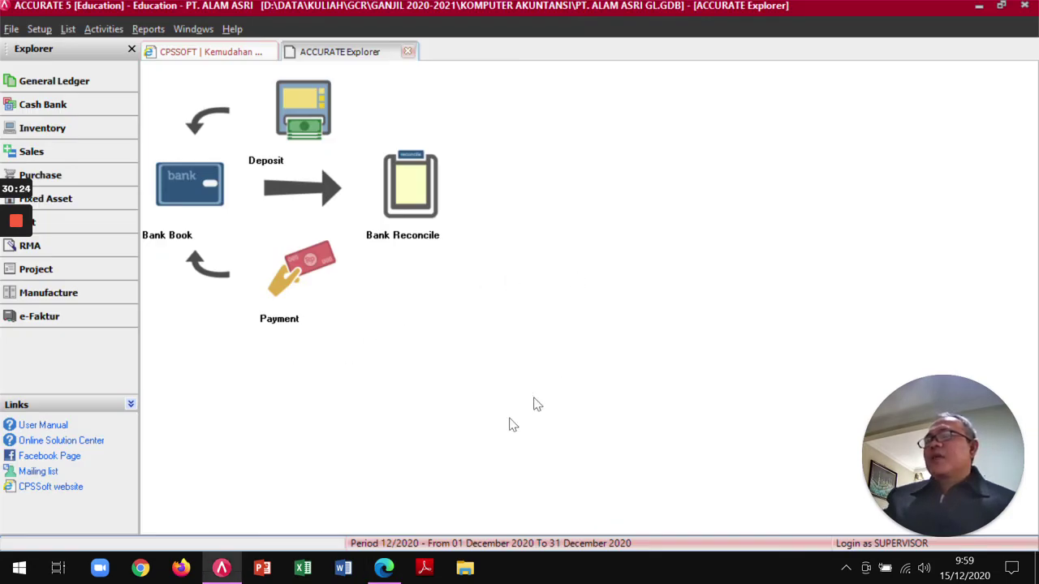
{"action": "left_click", "coordinate": [406, 208]}
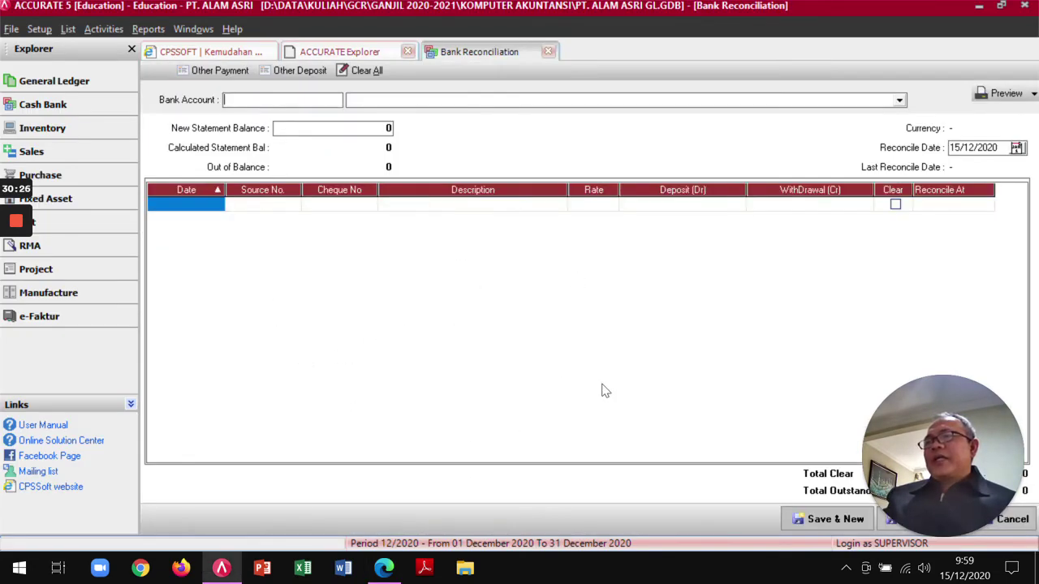
{"action": "left_click", "coordinate": [899, 100]}
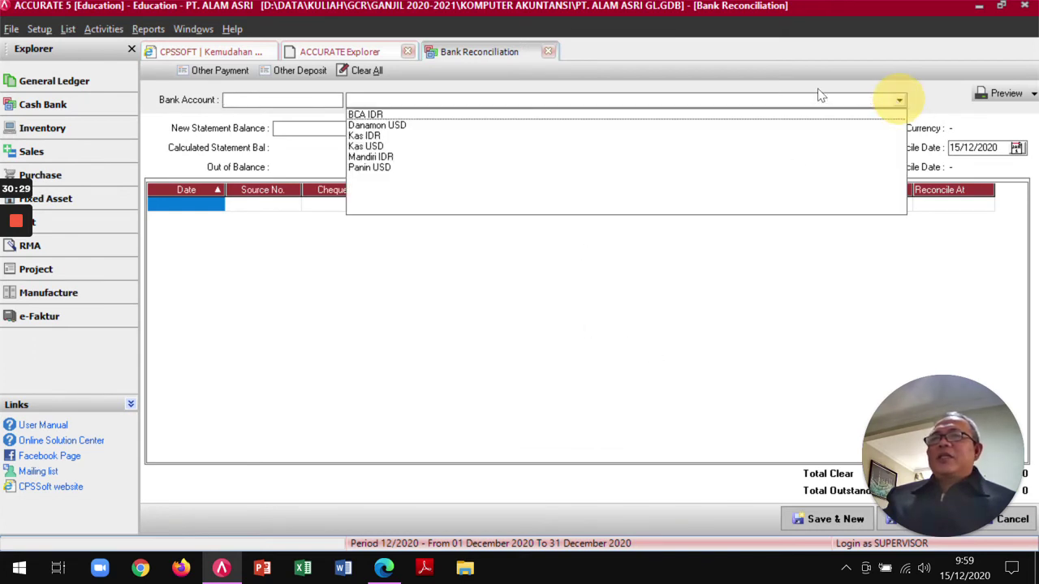
{"action": "left_click", "coordinate": [383, 116]}
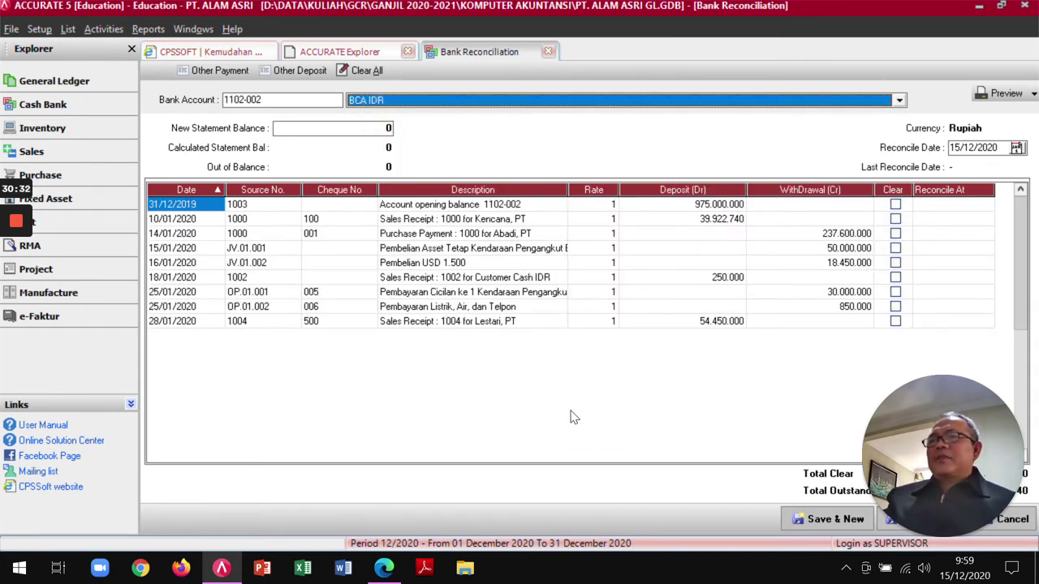
{"action": "left_click_drag", "start_coordinate": [980, 447], "coordinate": [273, 447]}
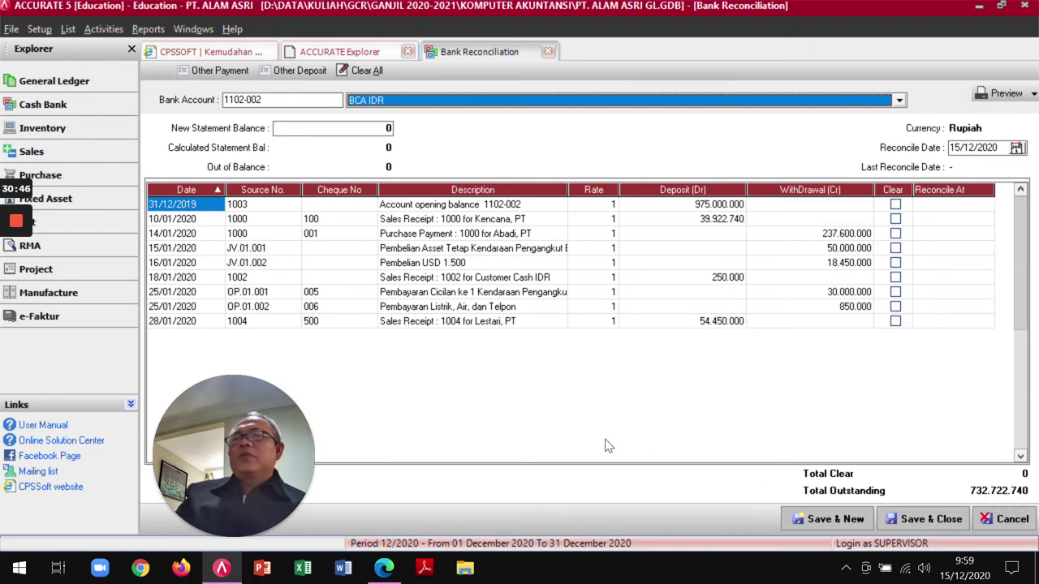
Recheck the BCA IDR balance in the module PDF against the open Bank Reconciliation form.
{"action": "key", "text": "alt+Tab"}
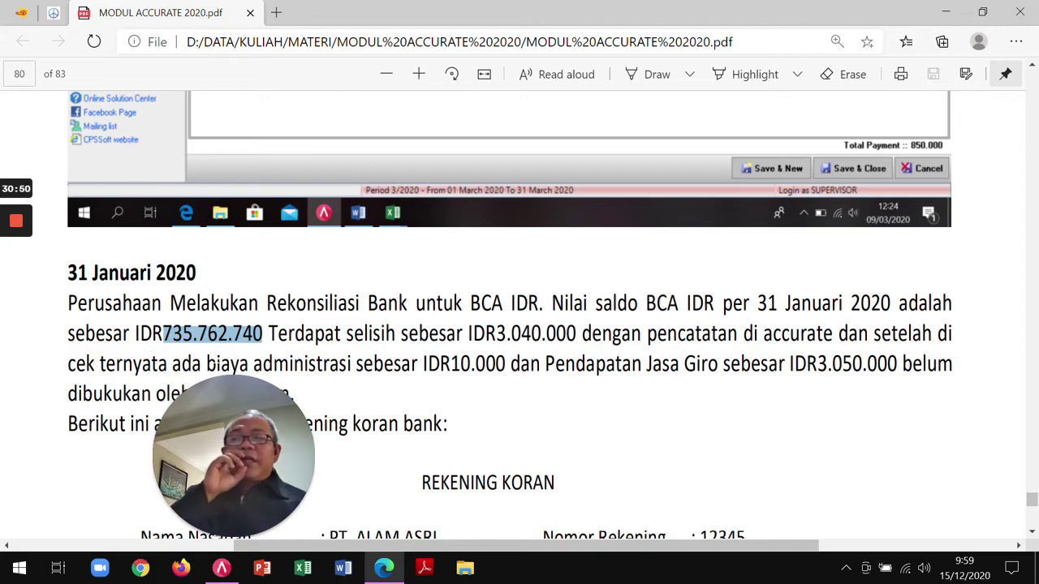
{"action": "key", "text": "alt+Tab"}
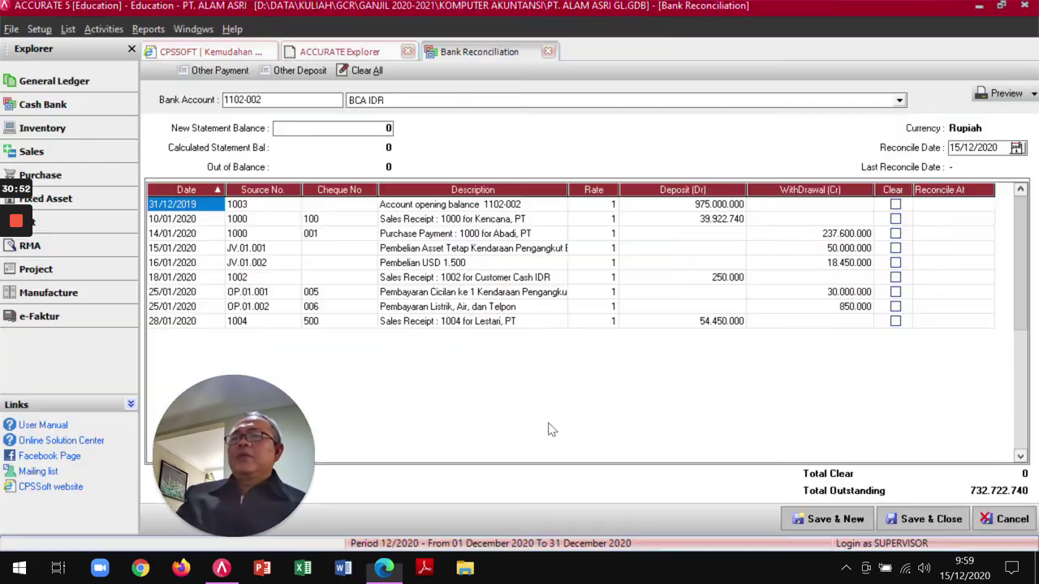
{"action": "key", "text": "alt+Tab"}
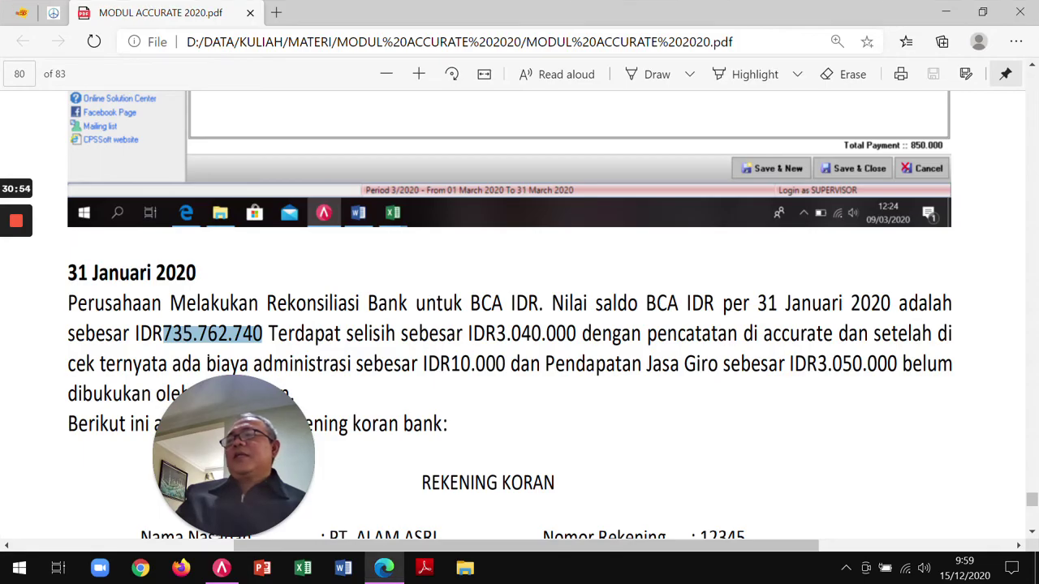
{"action": "key", "text": "alt+Tab"}
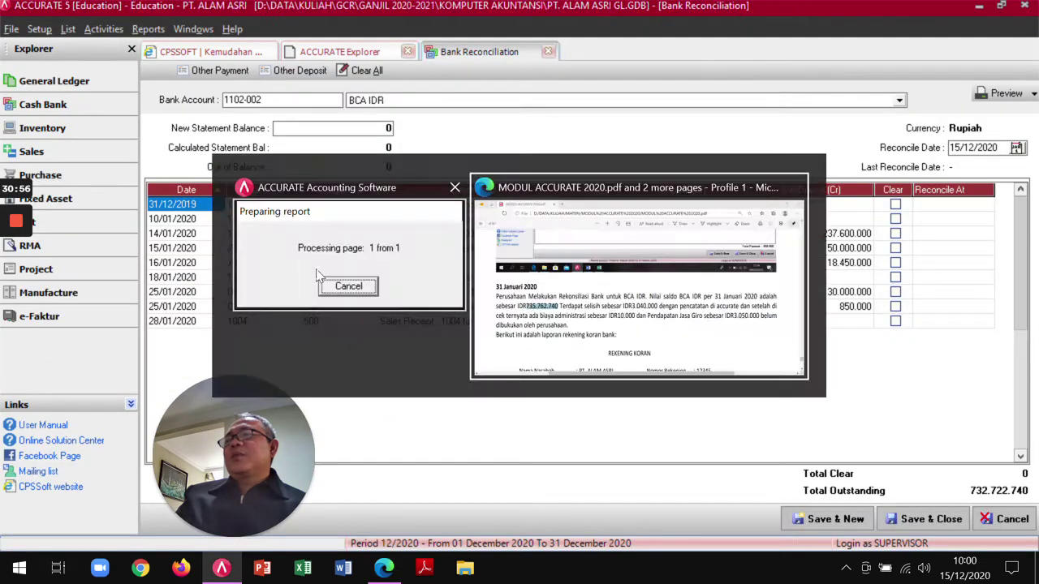
{"action": "key", "text": "alt+Tab"}
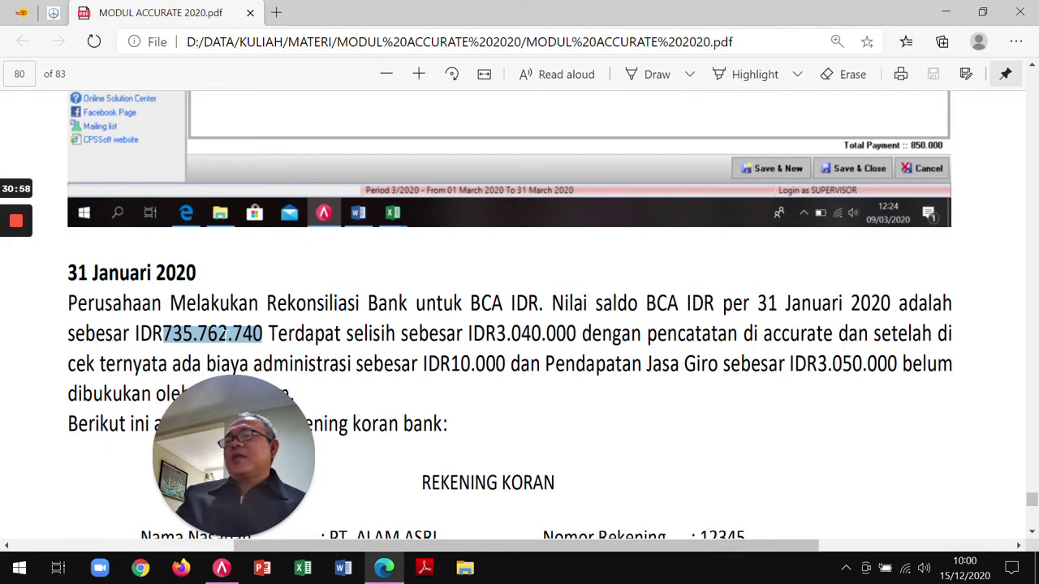
{"action": "key", "text": "alt+Tab"}
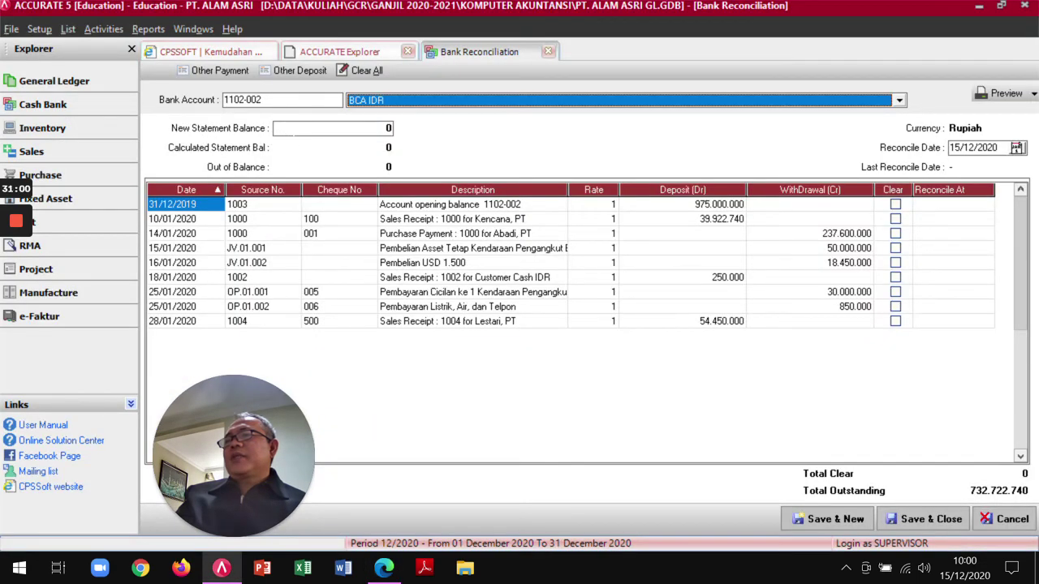
Paste 735.762.740 as the New Statement Balance, strip its thousands separators and commit the value.
{"action": "left_click", "coordinate": [291, 130]}
{"action": "key", "text": "ctrl+v"}
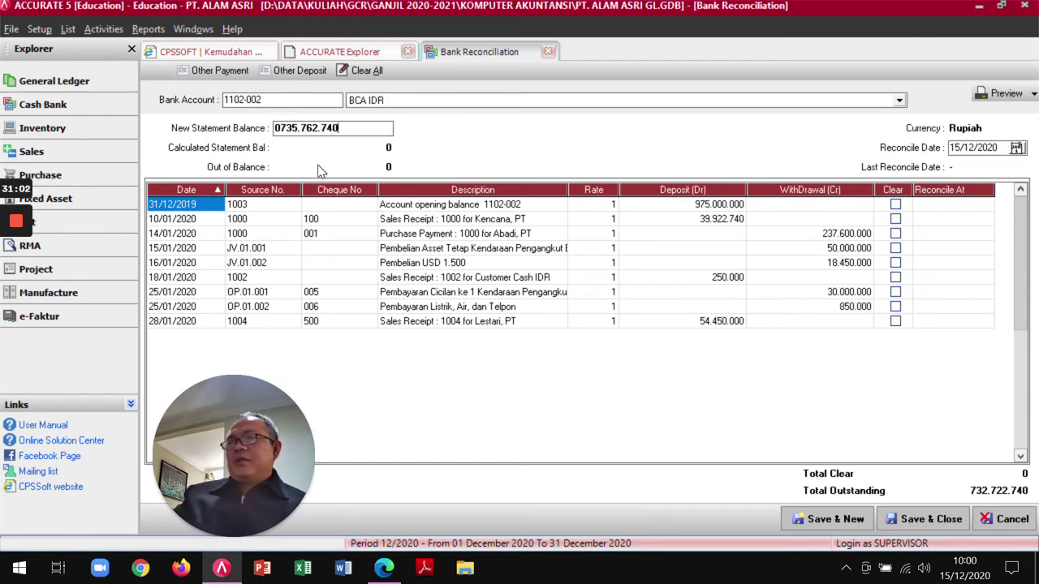
{"action": "key", "text": "Home"}
{"action": "key", "text": "Delete"}
{"action": "key", "text": "Tab"}
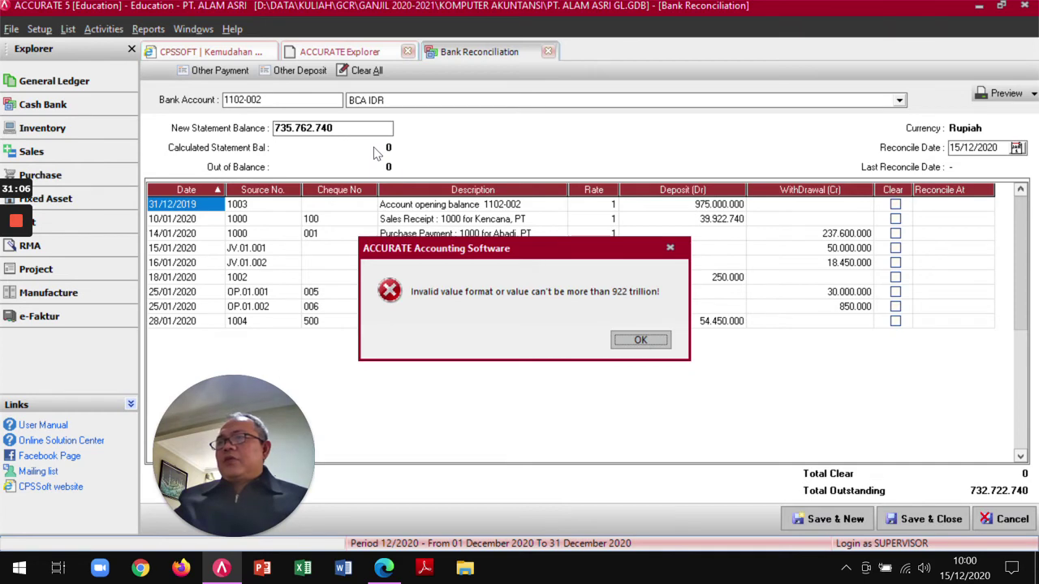
{"action": "left_click", "coordinate": [649, 340]}
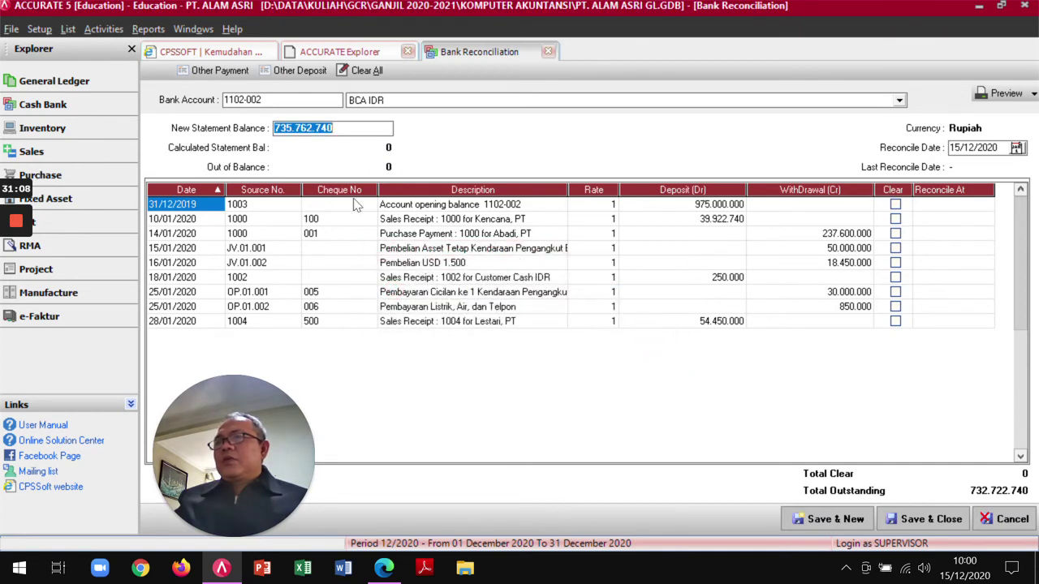
{"action": "left_click", "coordinate": [316, 128]}
{"action": "key", "text": "Delete"}
{"action": "key", "text": "Home"}
{"action": "key", "text": "Right"}
{"action": "key", "text": "Right"}
{"action": "key", "text": "Right"}
{"action": "key", "text": "Delete"}
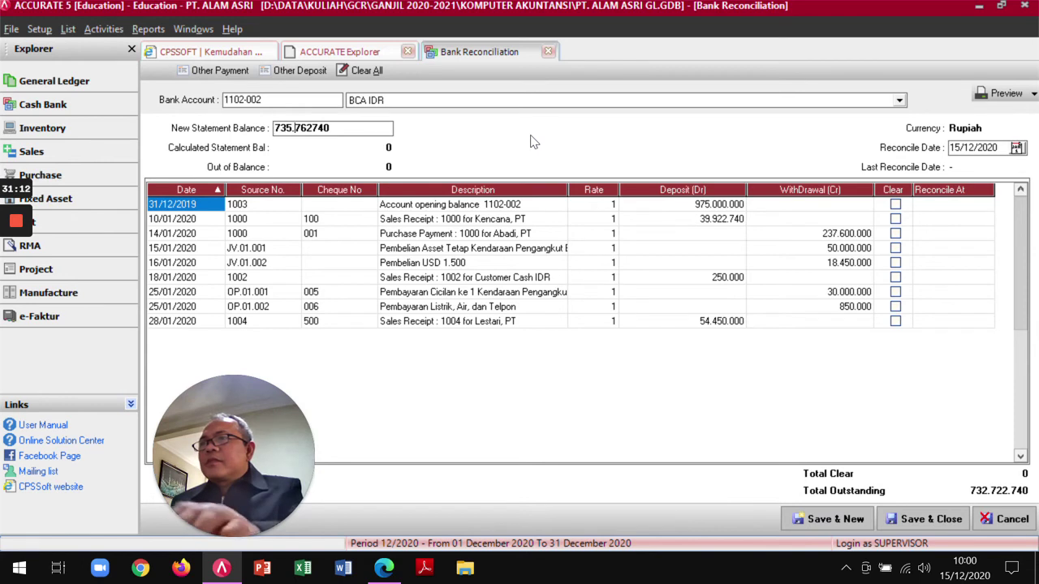
{"action": "key", "text": "Tab"}
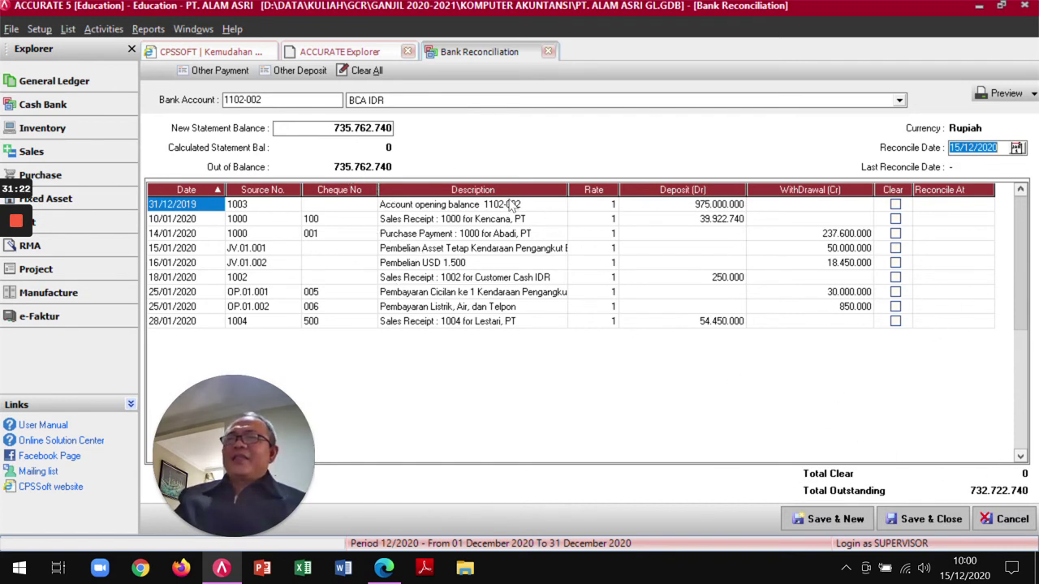
Set the Reconcile Date to 31/01/2020.
{"action": "left_click", "coordinate": [1017, 147]}
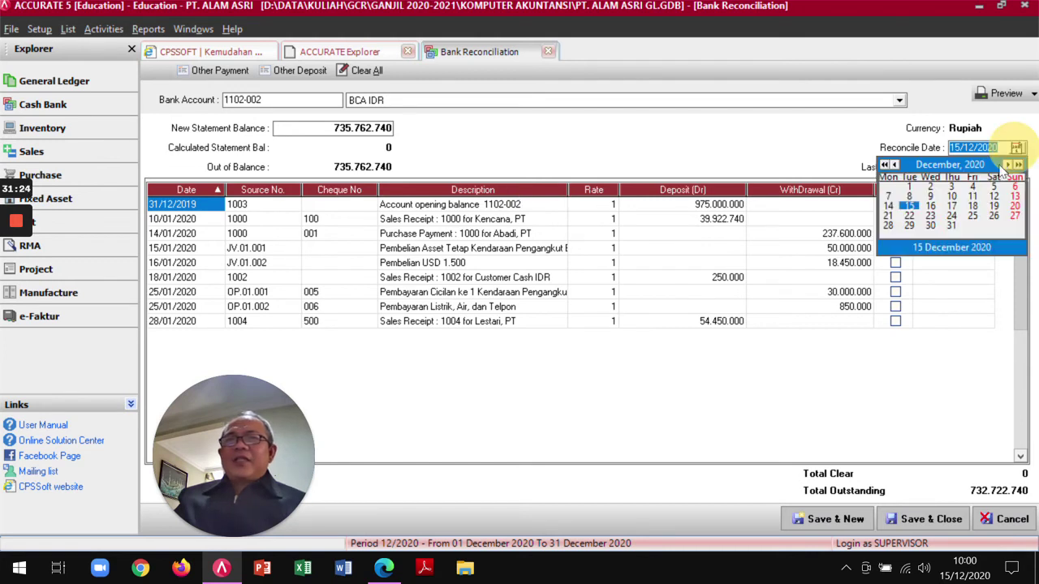
{"action": "left_click", "coordinate": [954, 165]}
{"action": "left_click", "coordinate": [968, 185]}
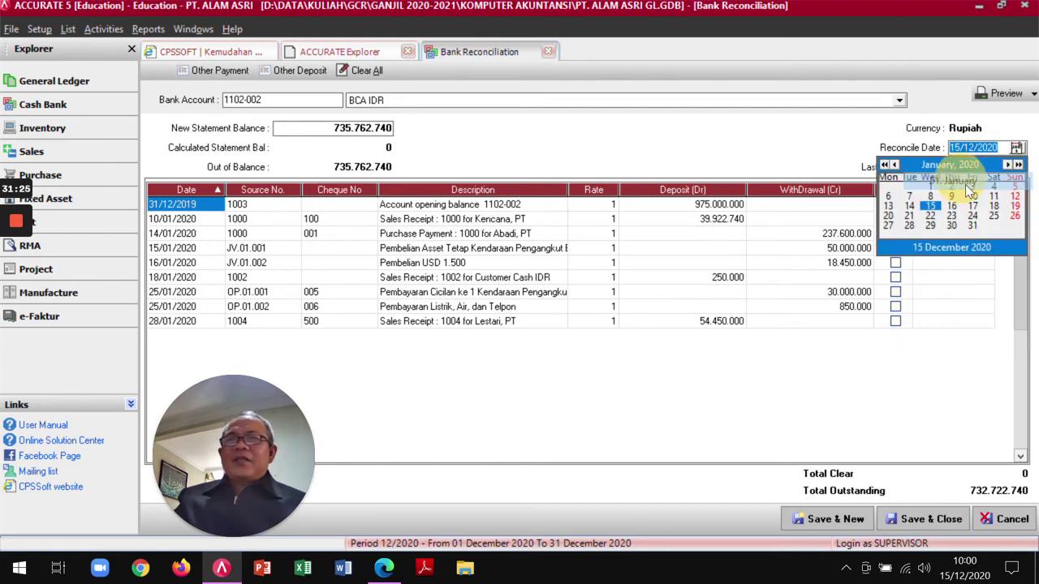
{"action": "left_click", "coordinate": [972, 226]}
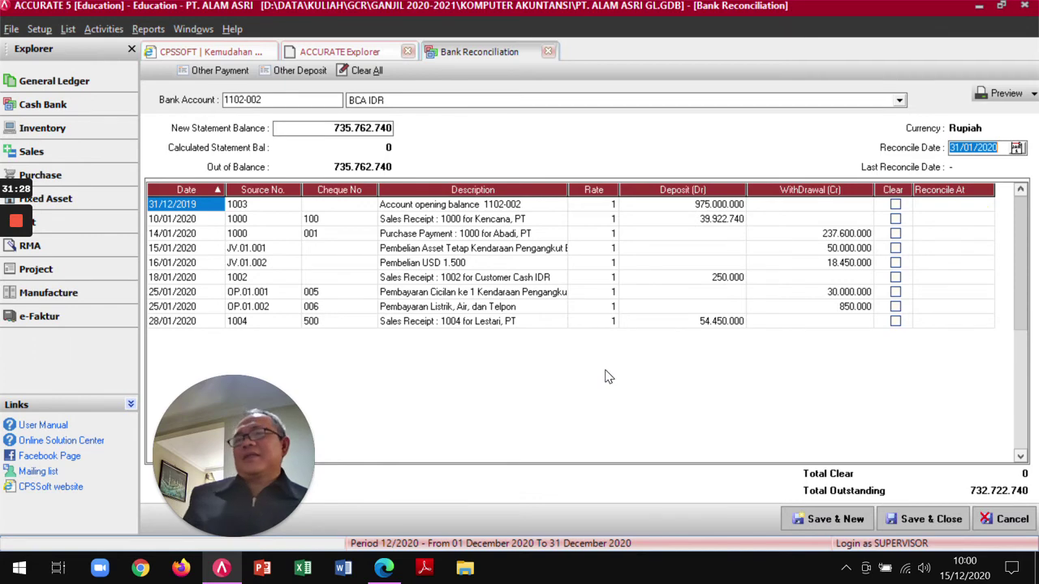
{"action": "left_click_drag", "start_coordinate": [224, 434], "coordinate": [90, 433]}
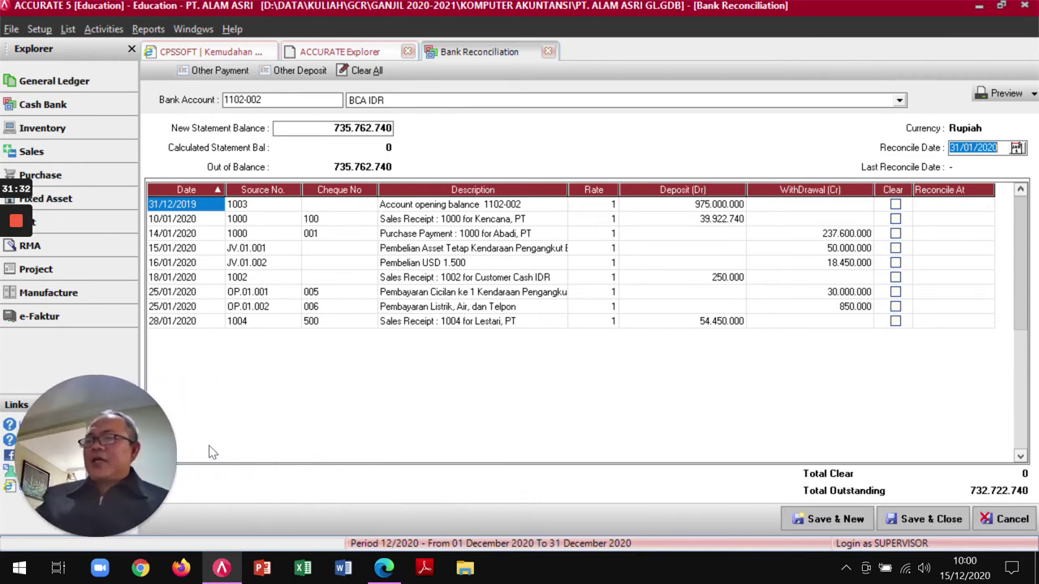
Compare the opening balance with the bank statement in the module PDF and mark it as cleared in the ACCURATE 5 reconciliation.
{"action": "key", "text": "alt+Tab"}
{"action": "scroll", "coordinate": [553, 333], "scroll_direction": "down", "scroll_amount": 5}
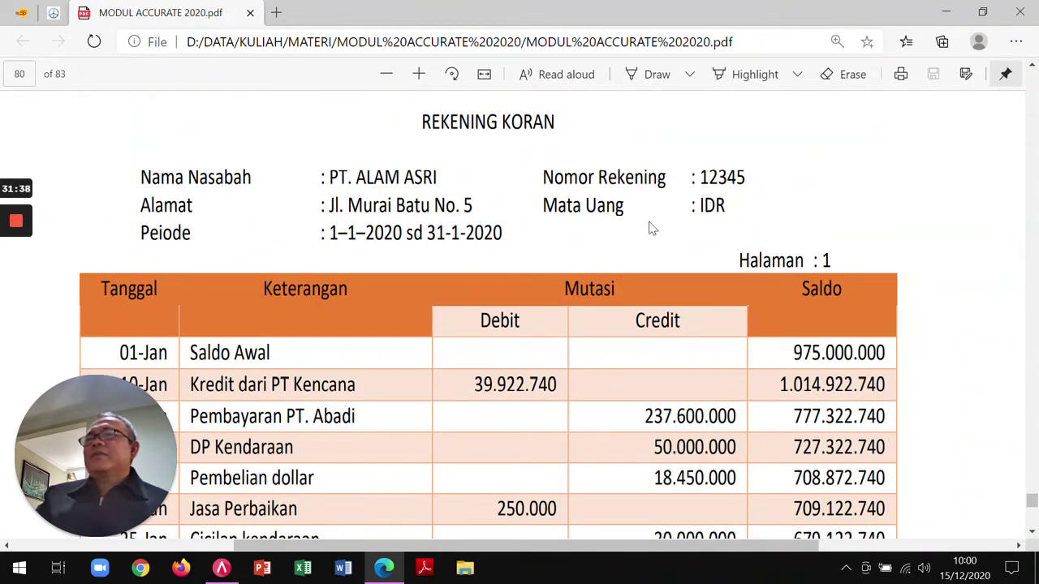
{"action": "scroll", "coordinate": [311, 301], "scroll_direction": "down", "scroll_amount": 2}
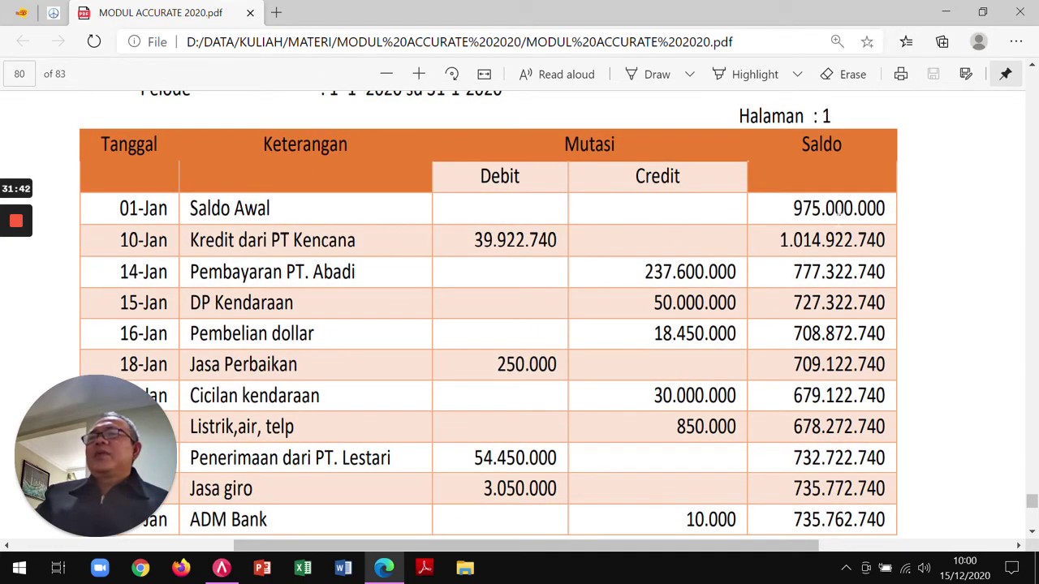
{"action": "key", "text": "alt+Tab"}
{"action": "key", "text": "alt+Tab"}
{"action": "key", "text": "alt+Tab"}
{"action": "key", "text": "alt+Tab"}
{"action": "key", "text": "alt+Tab"}
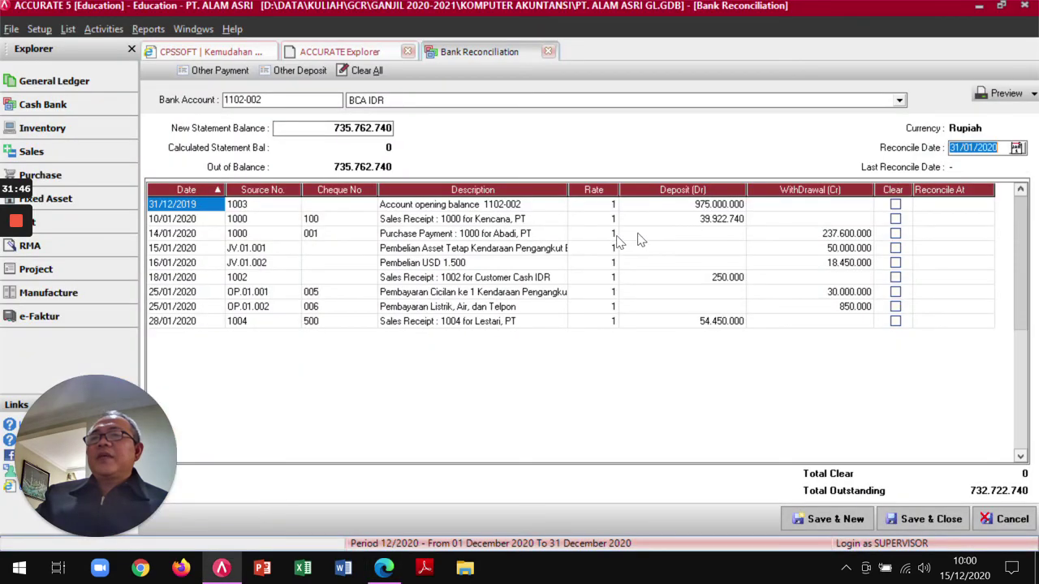
{"action": "key", "text": "alt+Tab"}
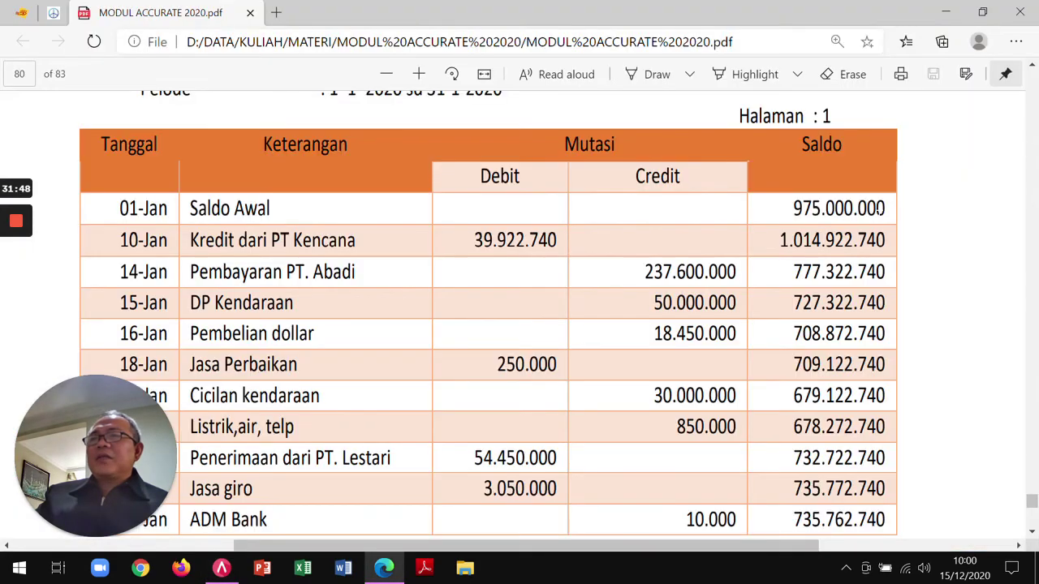
{"action": "key", "text": "alt+Tab"}
{"action": "left_click", "coordinate": [894, 206]}
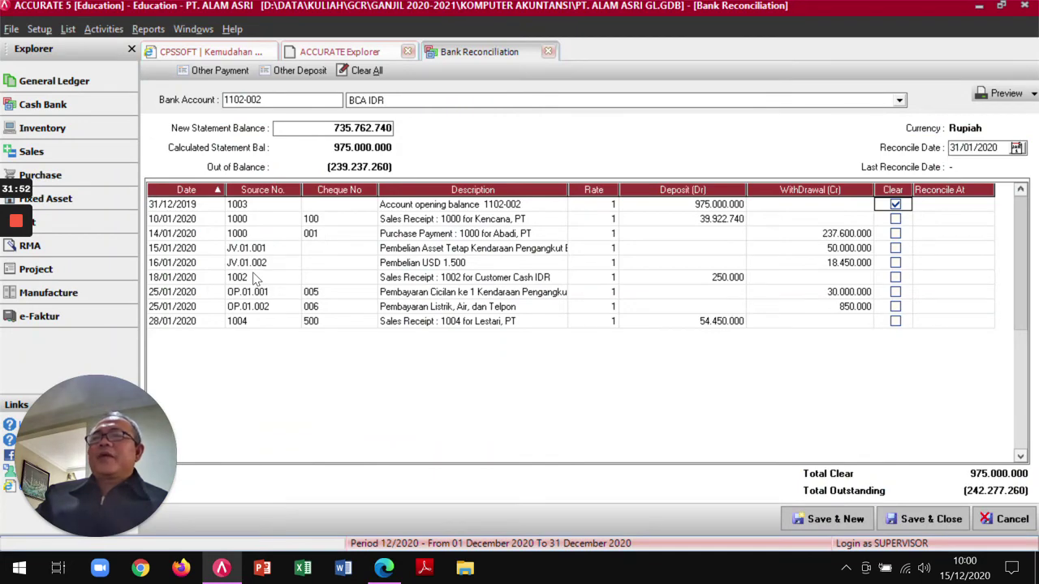
Check the 10 January Kencana, PT receipt of 39.922.740 against the PDF statement and mark it as cleared.
{"action": "key", "text": "alt+Tab"}
{"action": "key", "text": "alt+Tab"}
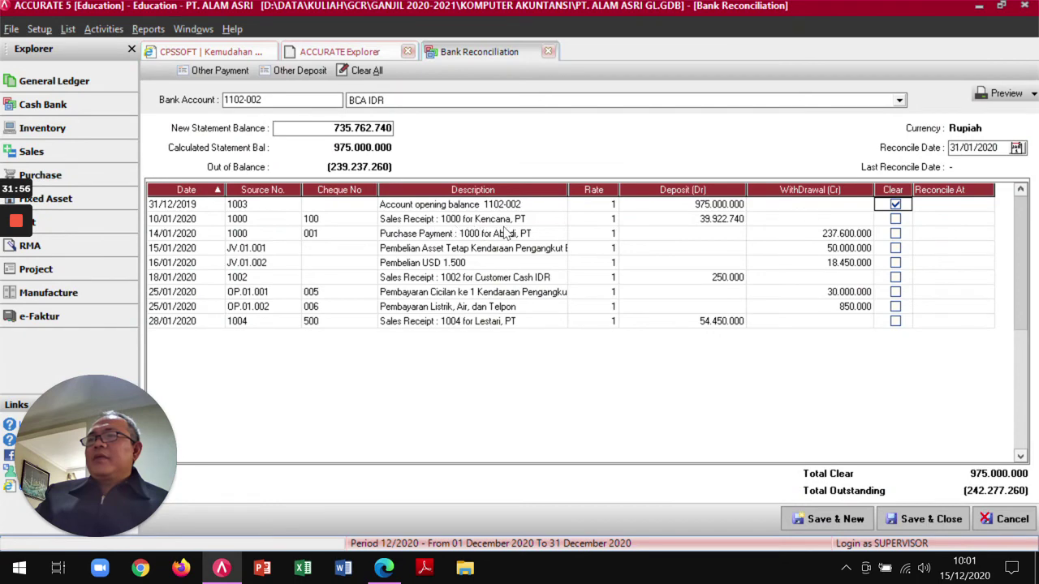
{"action": "key", "text": "alt+Tab"}
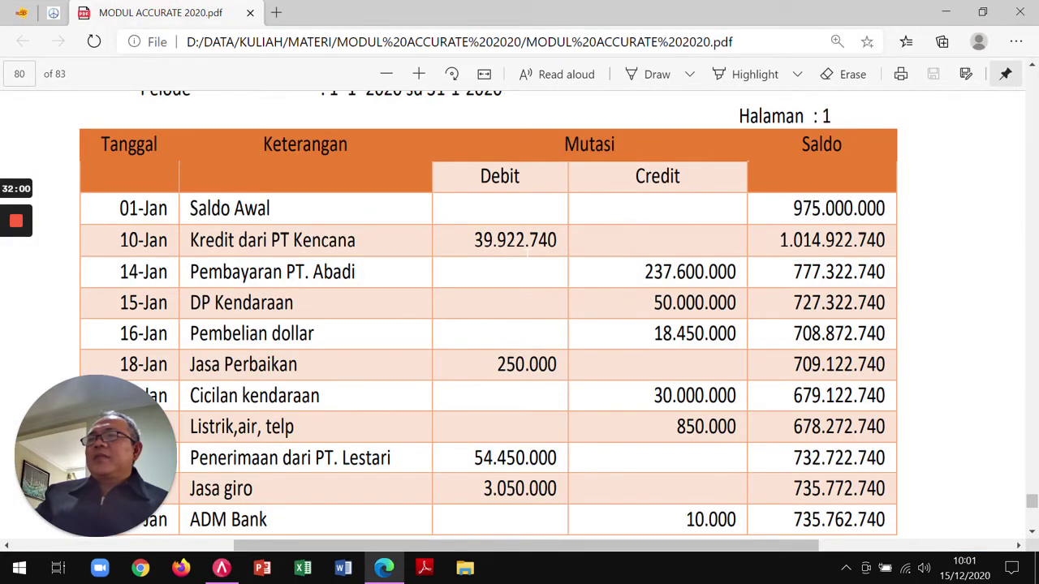
{"action": "key", "text": "alt+Tab"}
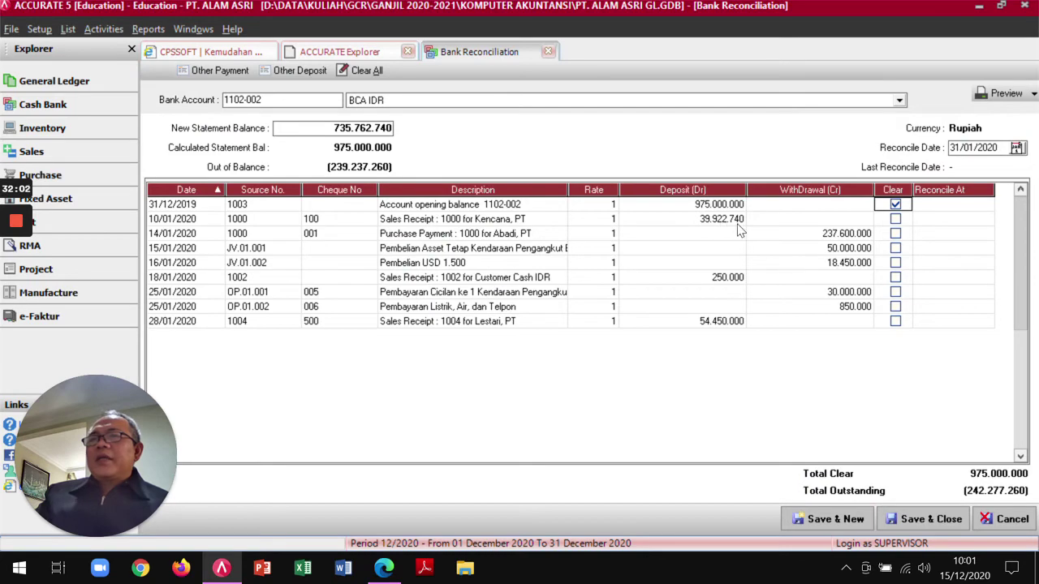
{"action": "left_click", "coordinate": [895, 219]}
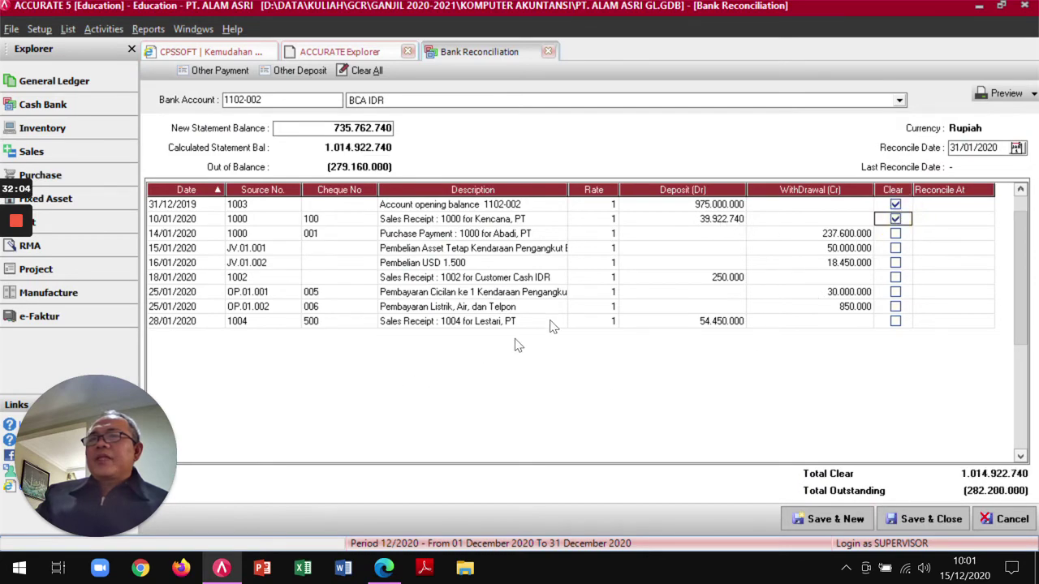
Check the 14 January purchase payment of 237.600.000 for Abadi, PT against the PDF statement and mark it as cleared.
{"action": "key", "text": "alt+Tab"}
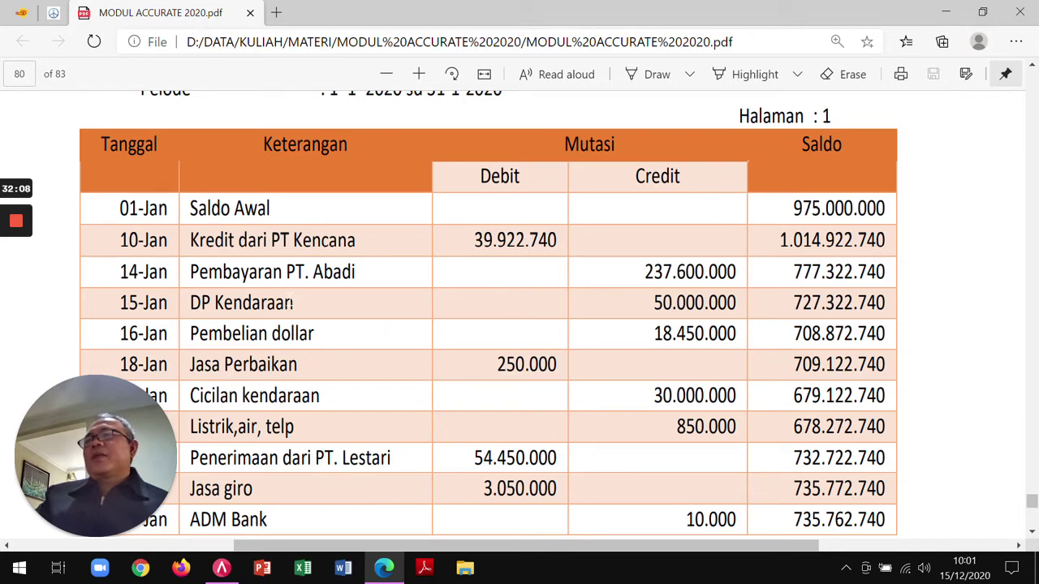
{"action": "key", "text": "alt+Tab"}
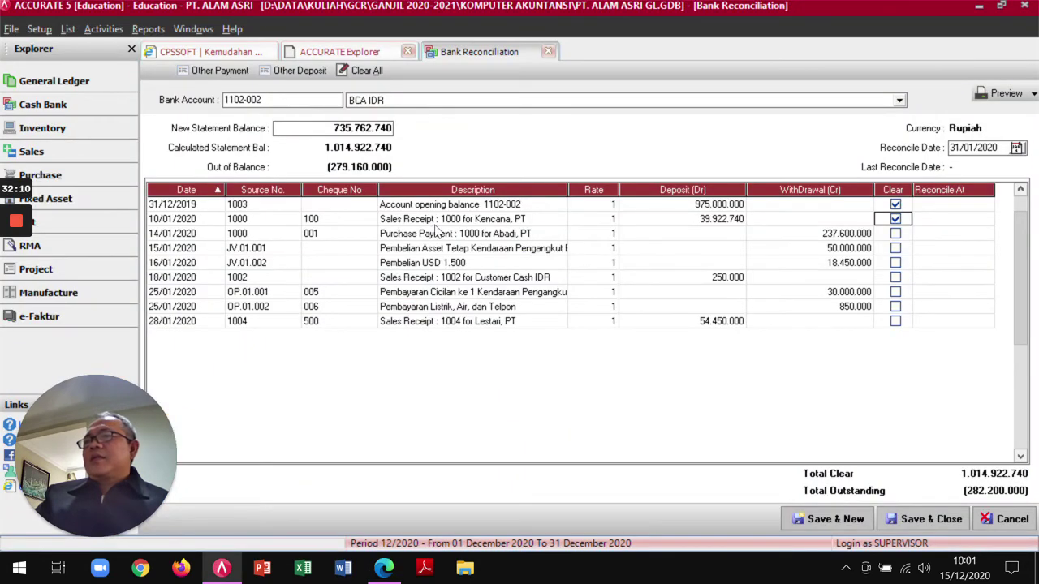
{"action": "key", "text": "alt+Tab"}
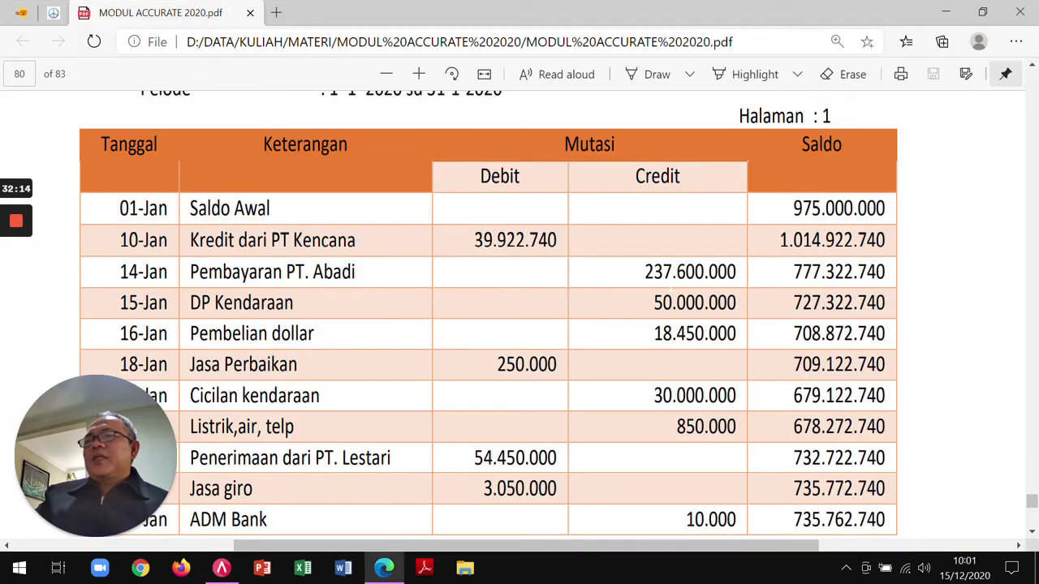
{"action": "key", "text": "alt+Tab"}
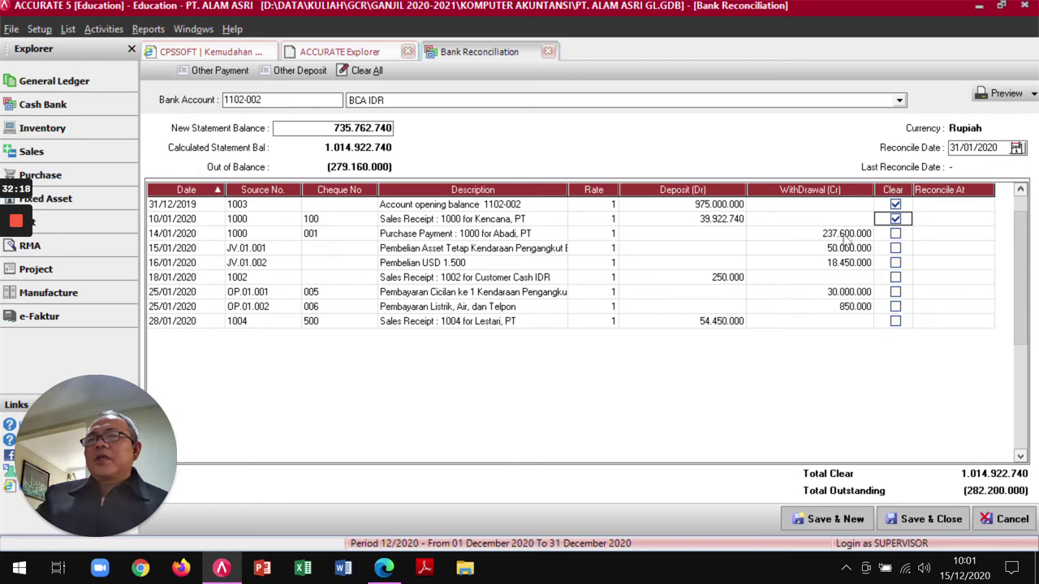
{"action": "key", "text": "alt+Tab"}
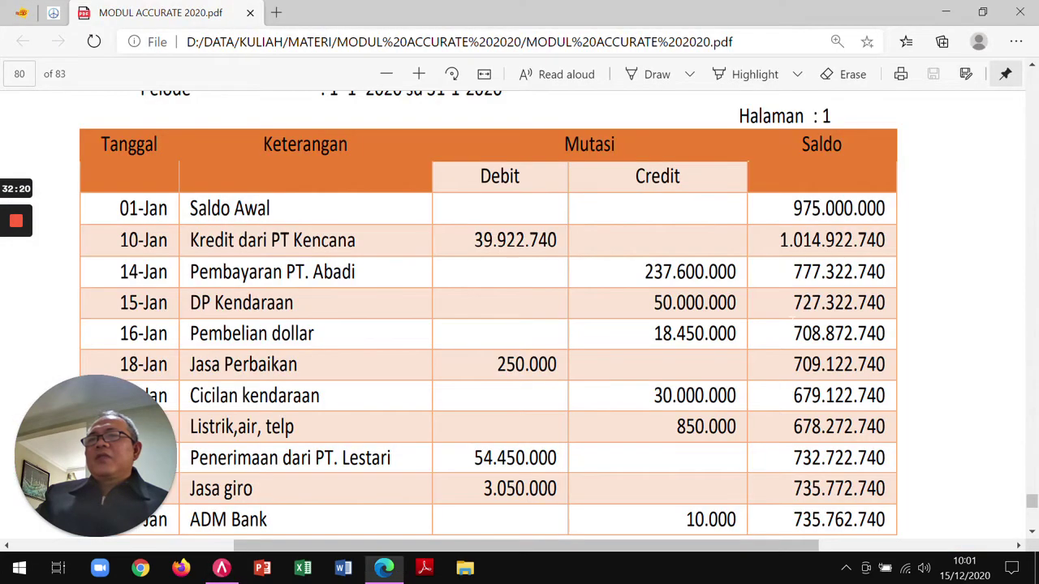
{"action": "key", "text": "alt+Tab"}
{"action": "left_click", "coordinate": [895, 233]}
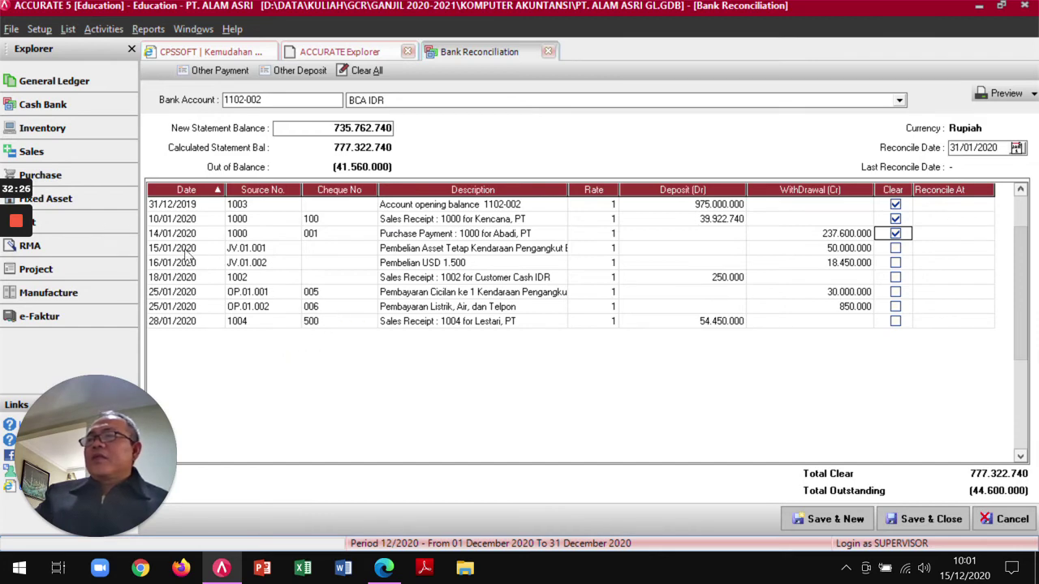
Match the 15 January vehicle purchase of 50.000.000 and the 16 January USD purchase of 18.450.000 to the PDF statement and clear both.
{"action": "key", "text": "alt+Tab"}
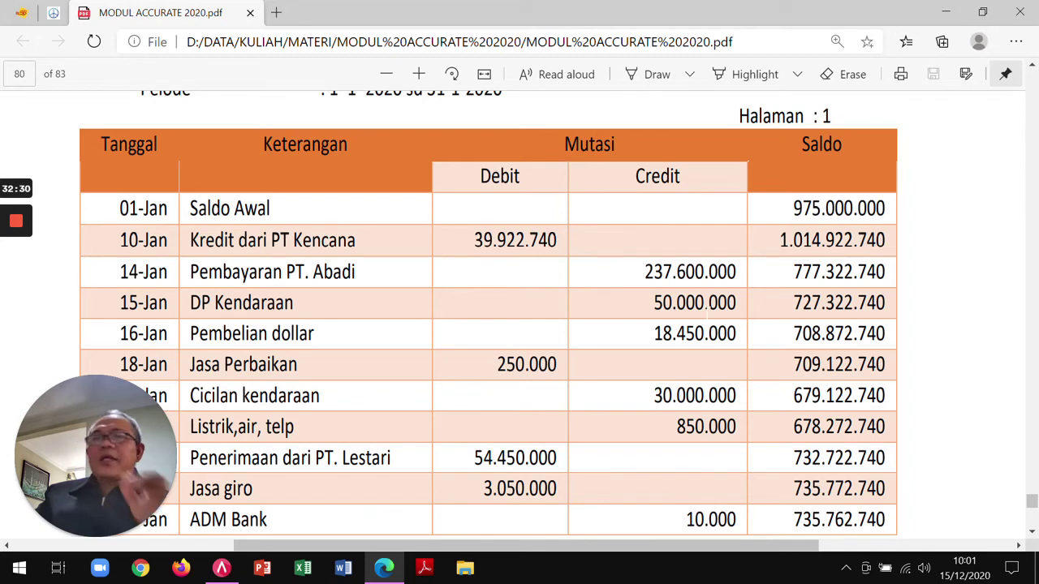
{"action": "key", "text": "alt+Tab"}
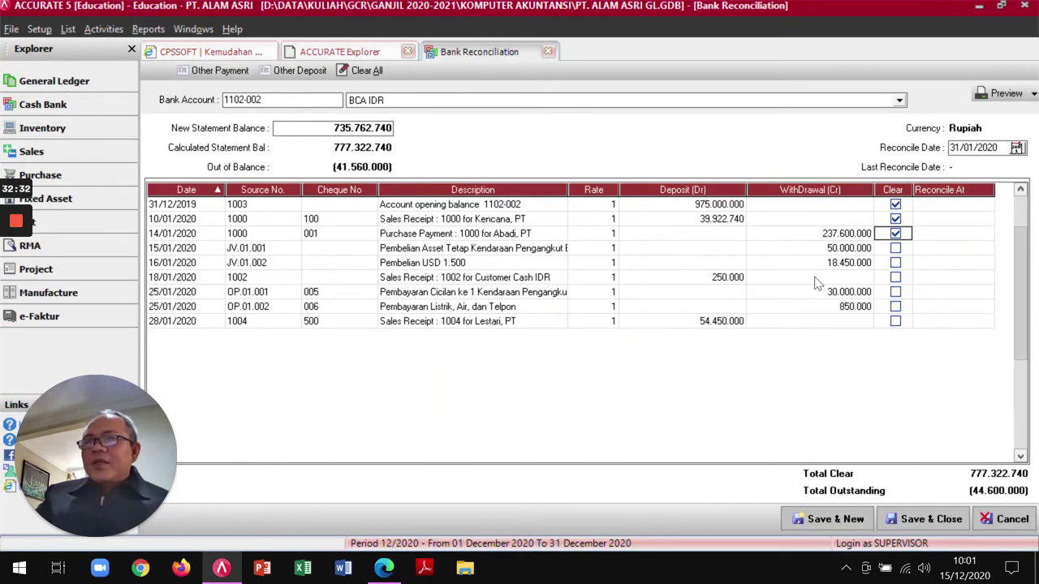
{"action": "left_click", "coordinate": [899, 250]}
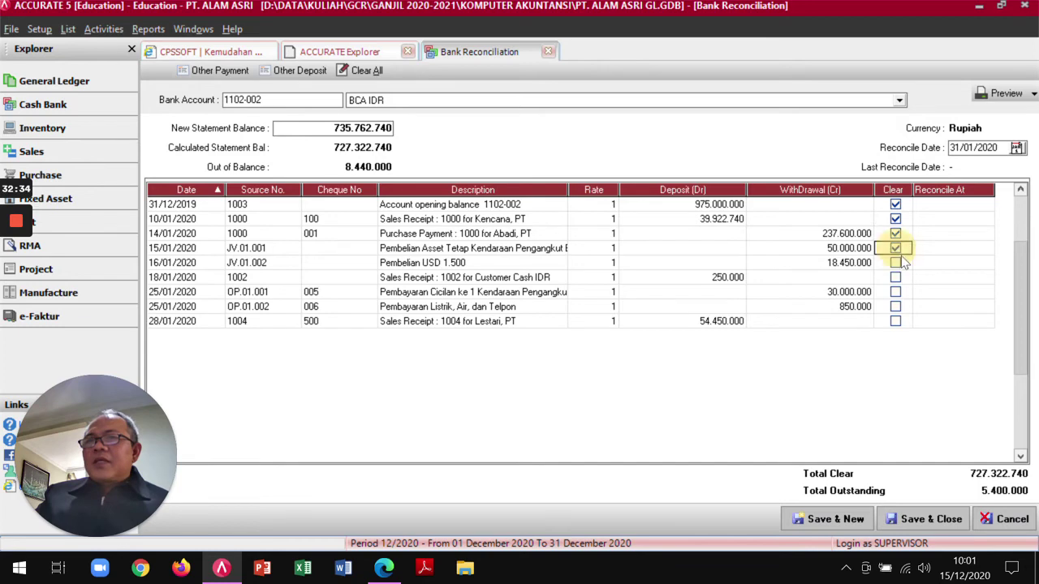
{"action": "key", "text": "alt+Tab"}
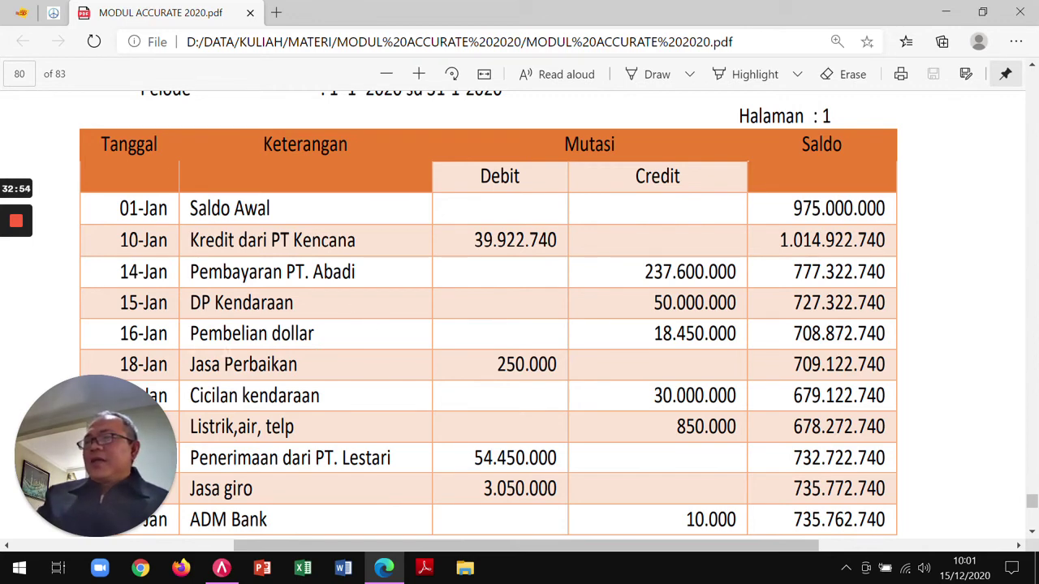
{"action": "key", "text": "alt+Tab"}
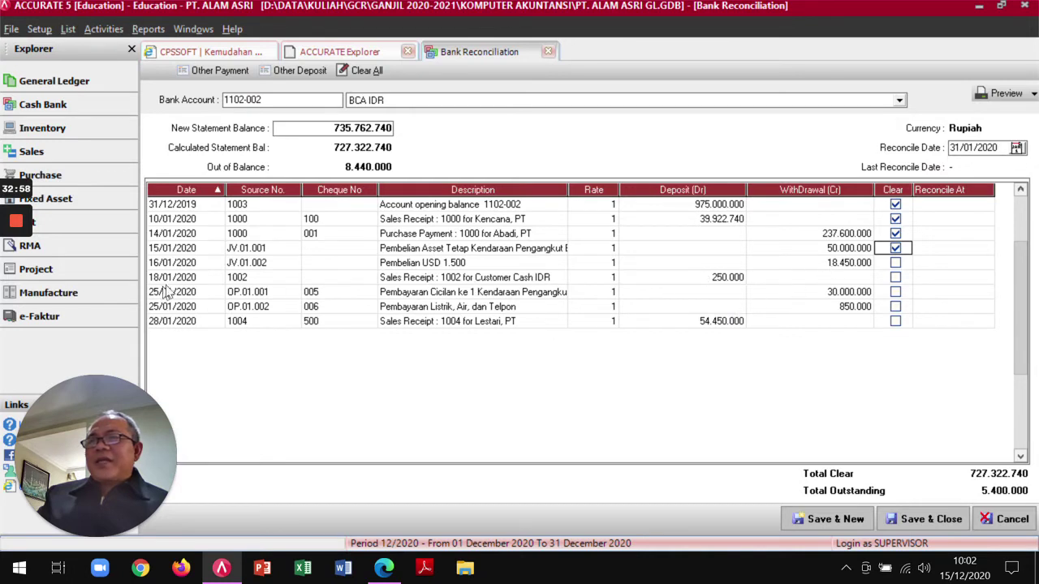
{"action": "left_click", "coordinate": [896, 264]}
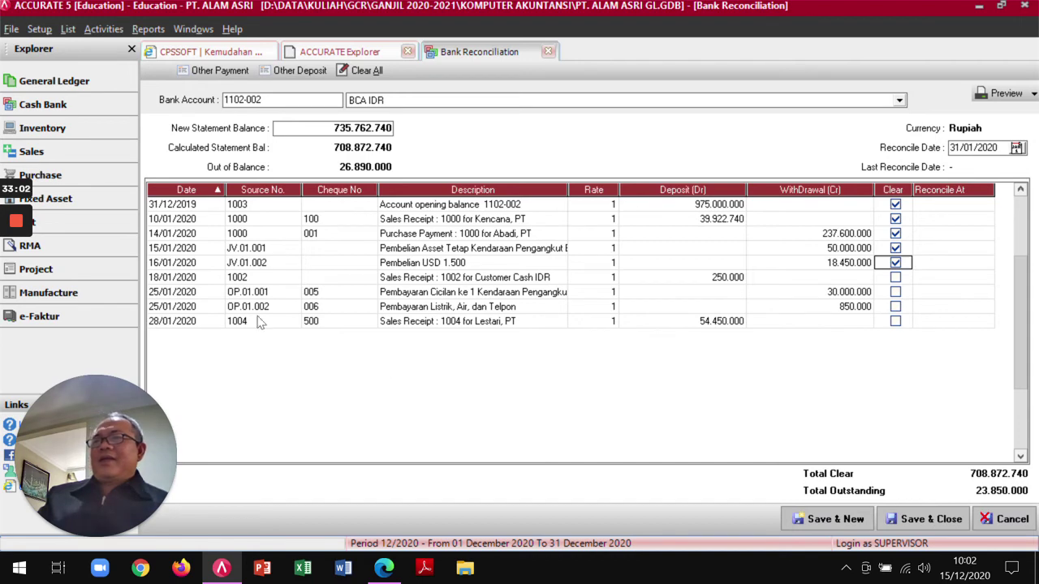
Match the 18 January cash customer receipt of 250.000 and the 25 January vehicle instalment of 30.000.000 to the PDF statement and clear both.
{"action": "key", "text": "alt+Tab"}
{"action": "scroll", "coordinate": [485, 386], "scroll_direction": "up", "scroll_amount": 2}
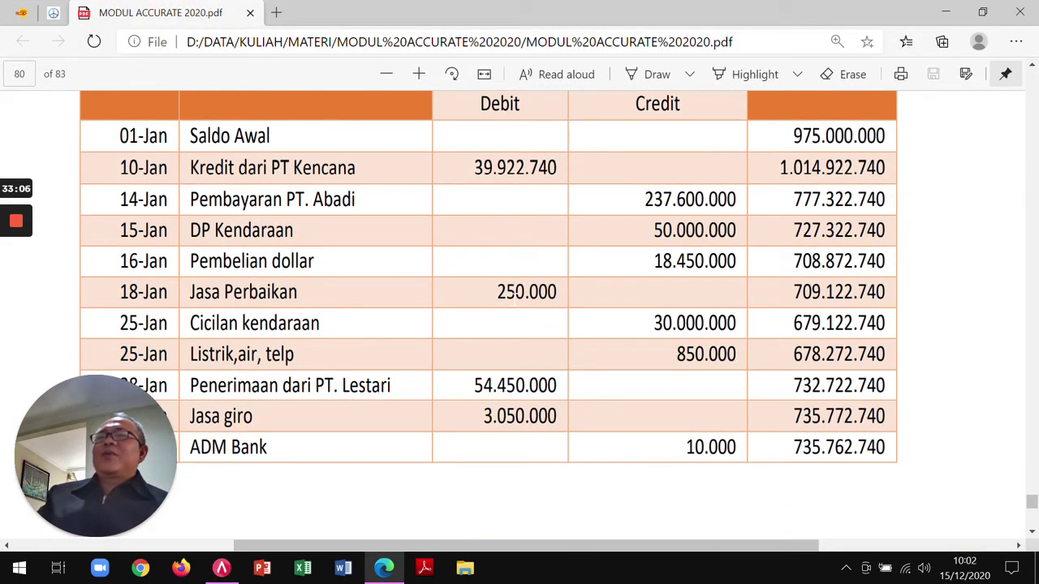
{"action": "key", "text": "alt+Tab"}
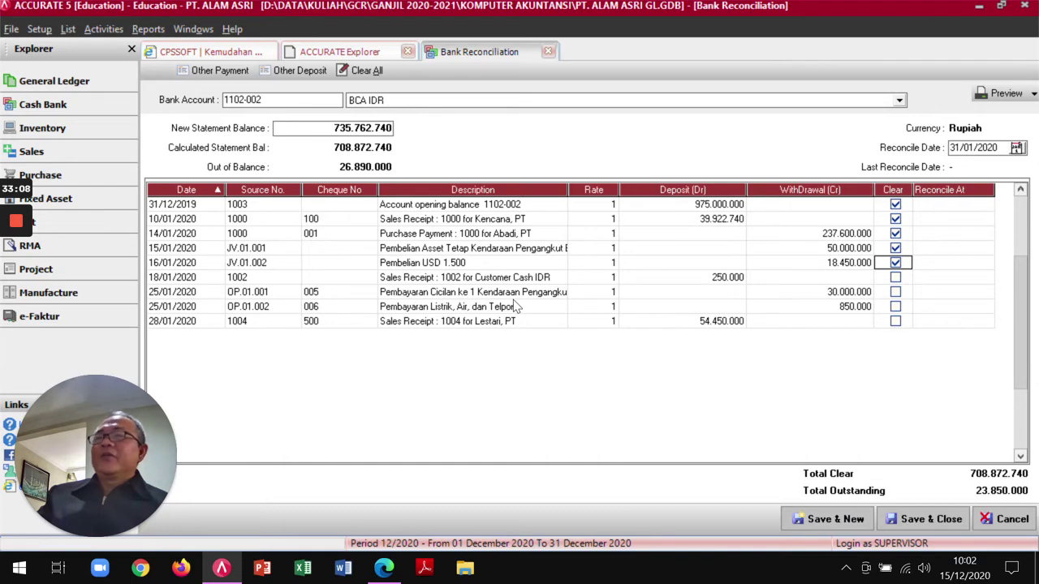
{"action": "left_click", "coordinate": [896, 279]}
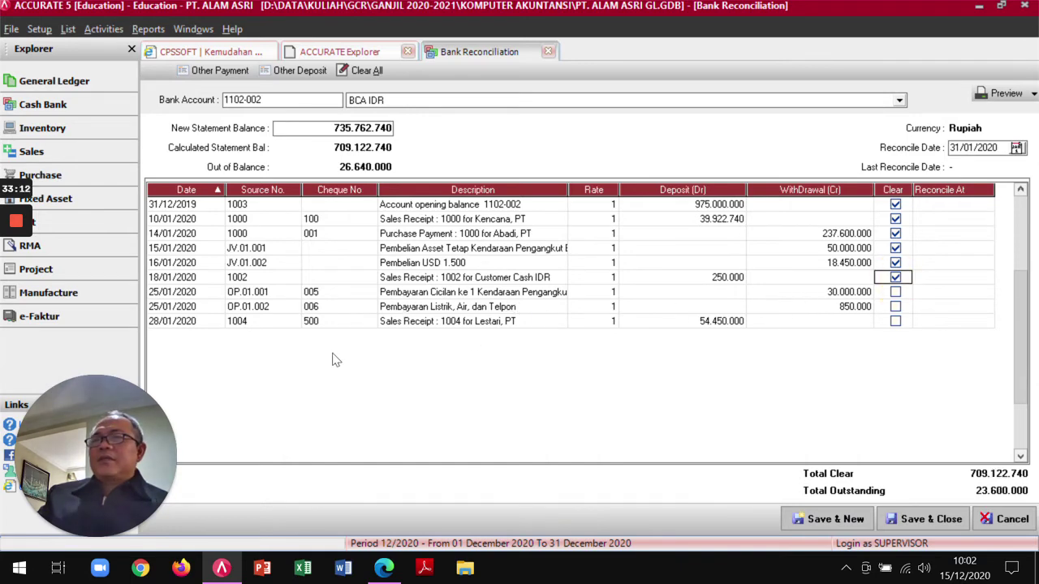
{"action": "key", "text": "alt+Tab"}
{"action": "key", "text": "ctrl+plus"}
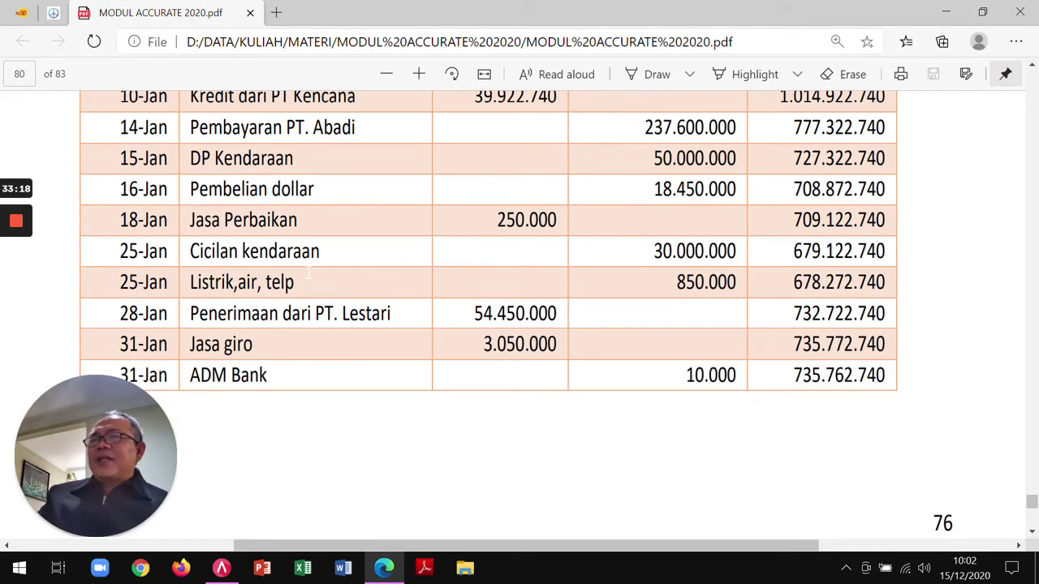
{"action": "key", "text": "alt+Tab"}
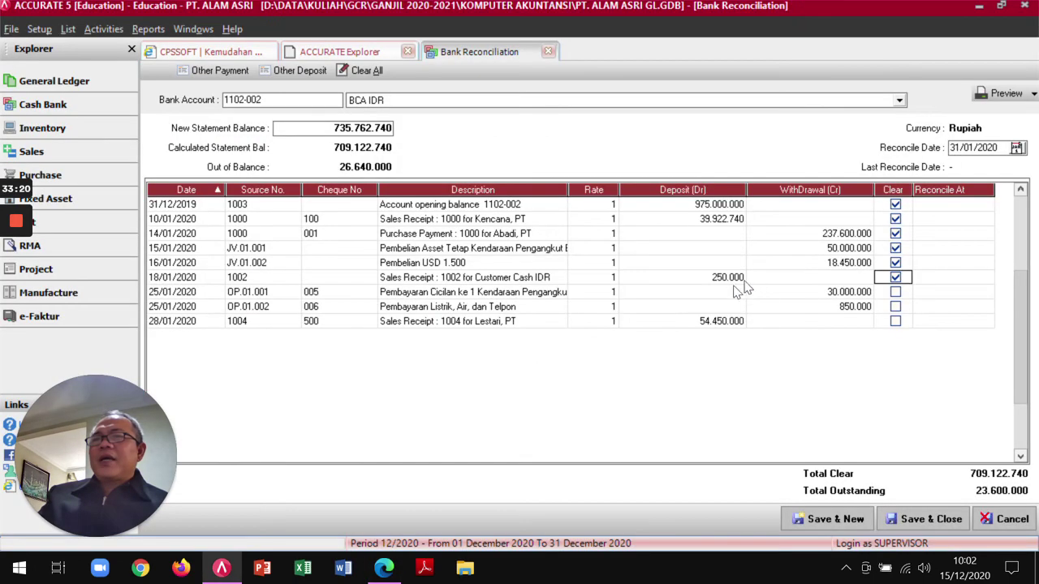
{"action": "left_click", "coordinate": [895, 292]}
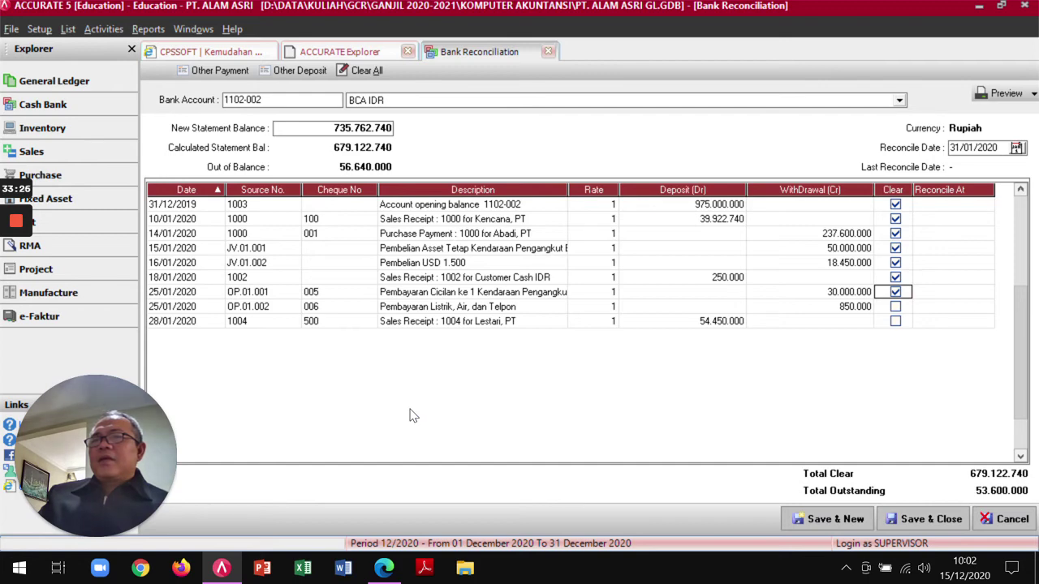
Match the 25 January utilities payment of 850.000 and the 28 January Lestari, PT receipt of 54.450.000 to the PDF statement and clear both.
{"action": "key", "text": "alt+Tab"}
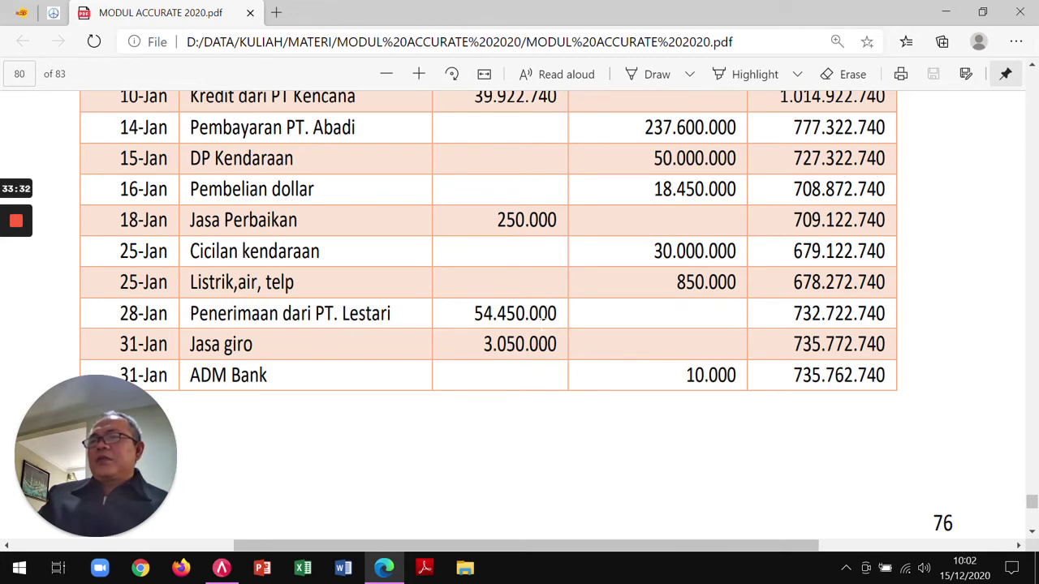
{"action": "key", "text": "alt+Tab"}
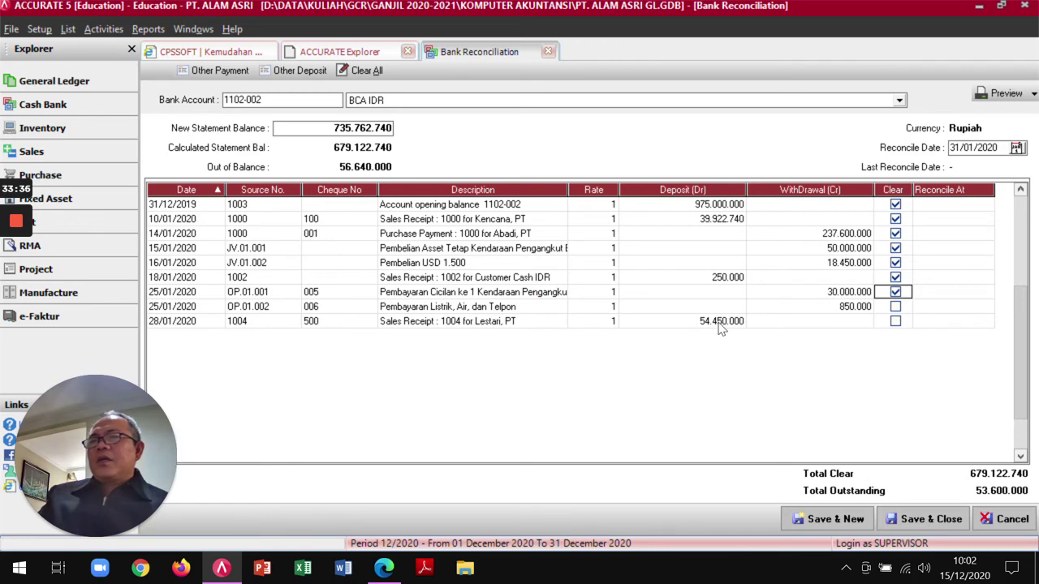
{"action": "key", "text": "alt+Tab"}
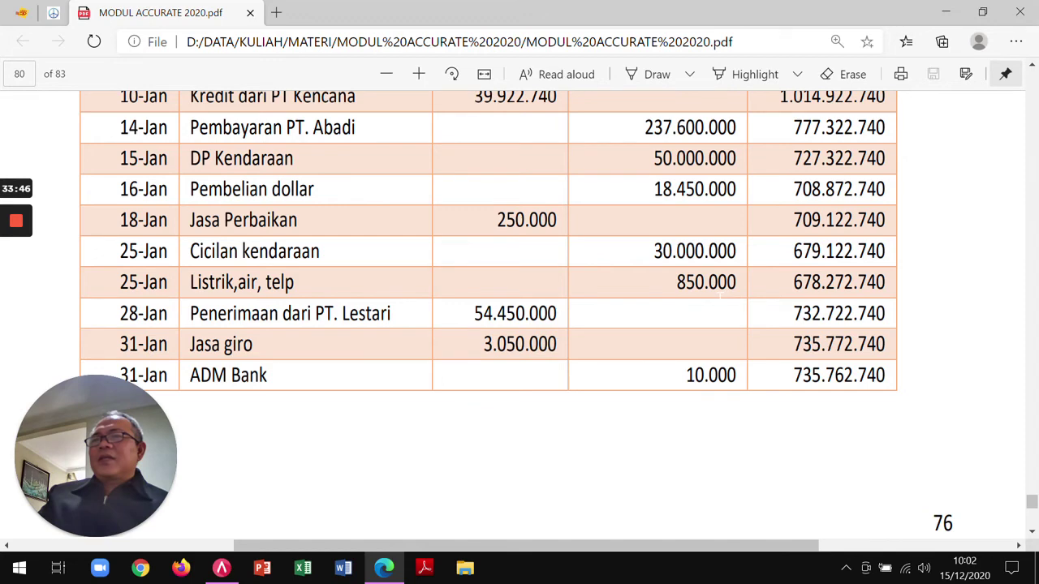
{"action": "key", "text": "alt+Tab"}
{"action": "left_click", "coordinate": [895, 306]}
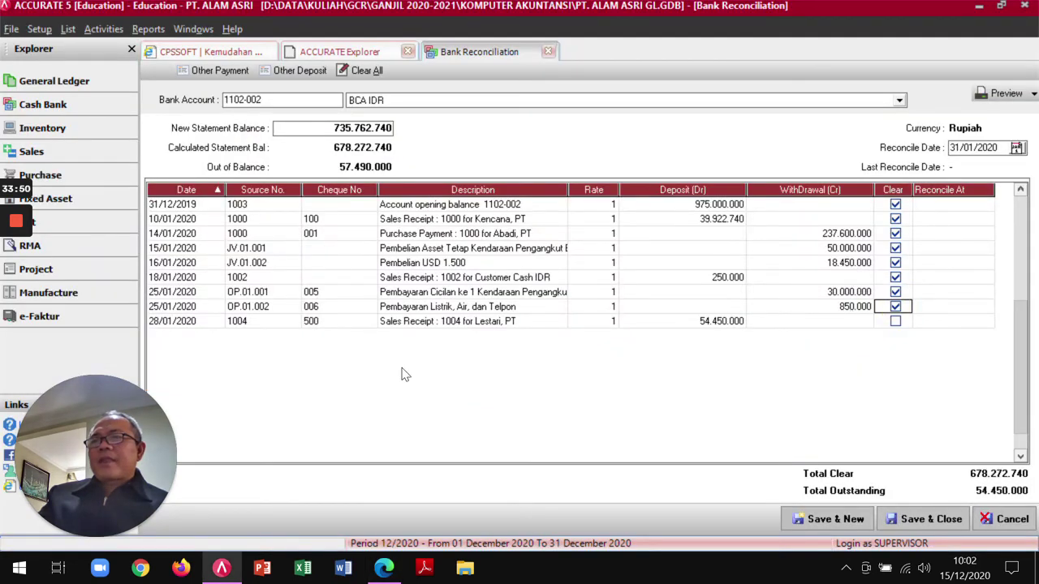
{"action": "key", "text": "alt+Tab"}
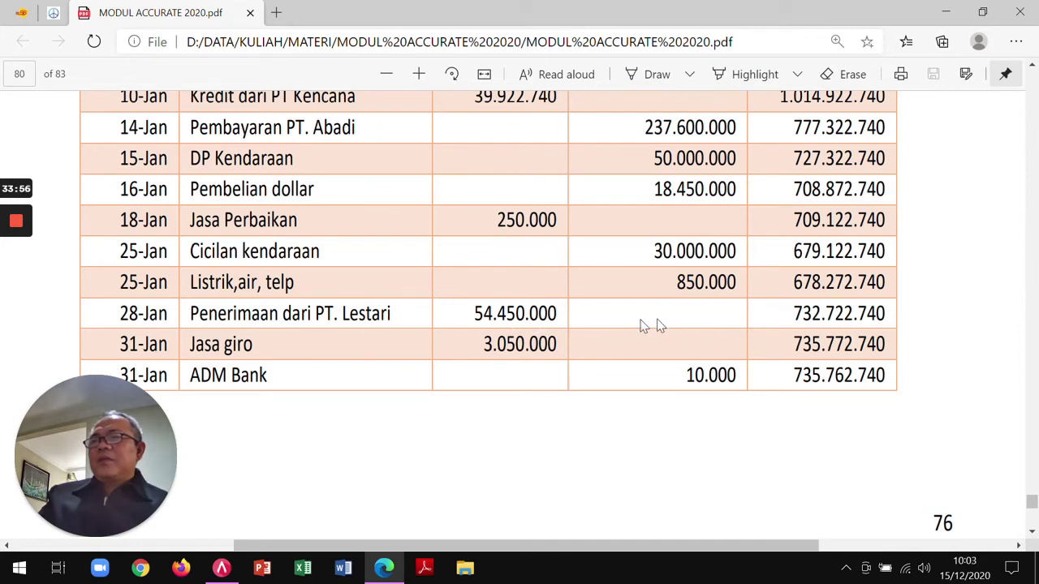
{"action": "key", "text": "alt+Tab"}
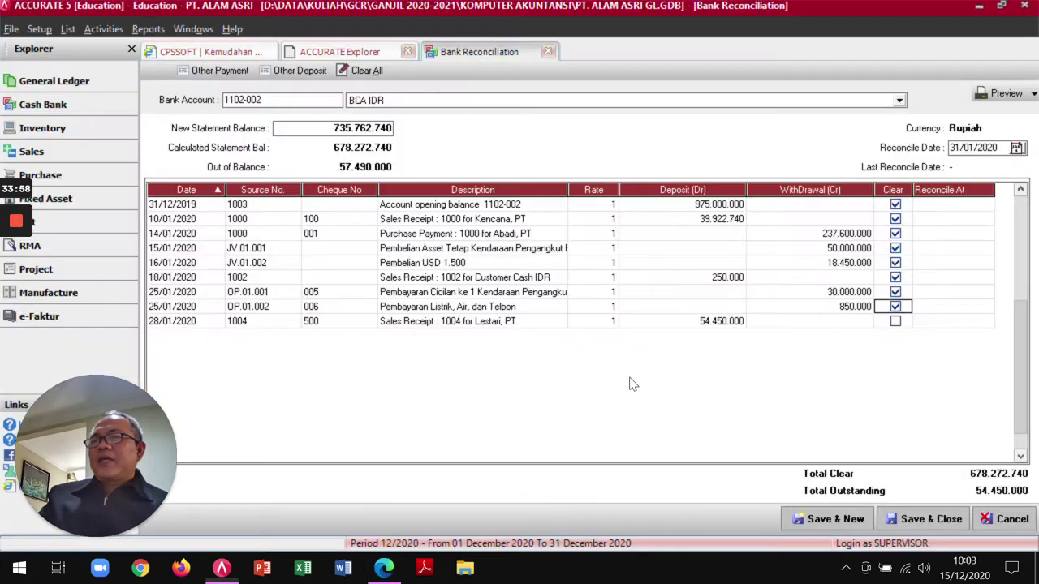
{"action": "left_click", "coordinate": [895, 321]}
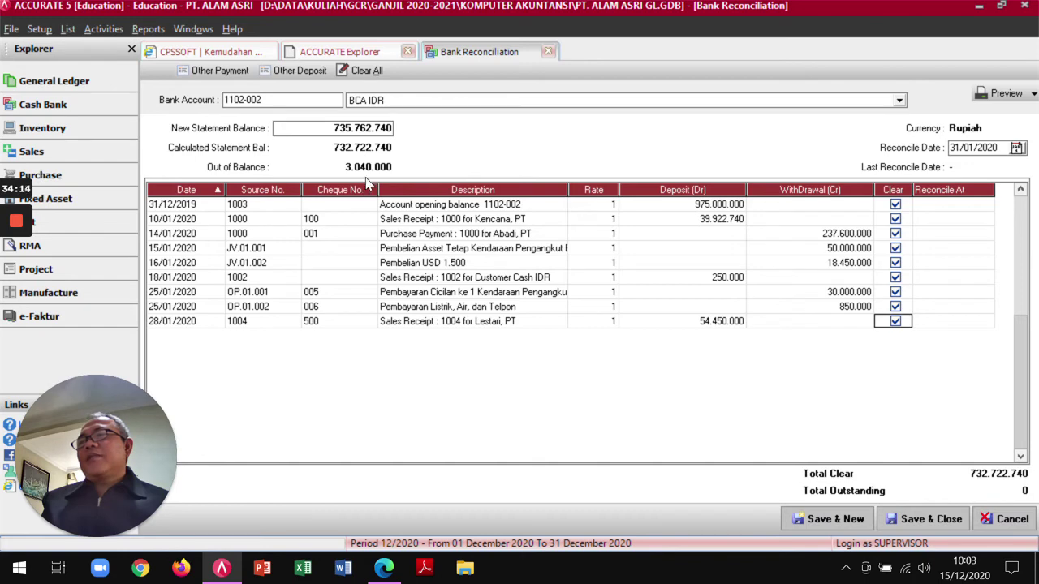
Examine the module PDF's explanation of the reconciliation difference and compare the 31 January statement lines with the transactions in the bank reconciliation.
{"action": "key", "text": "alt+Tab"}
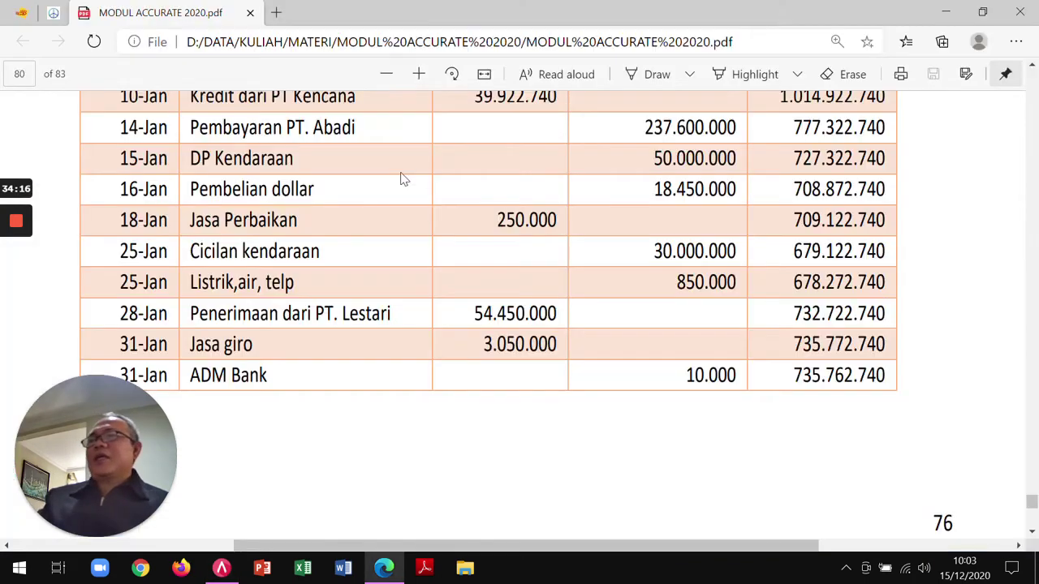
{"action": "scroll", "coordinate": [399, 174], "scroll_direction": "up", "scroll_amount": 2}
{"action": "left_click_drag", "start_coordinate": [498, 261], "coordinate": [600, 261]}
{"action": "left_click", "coordinate": [649, 339]}
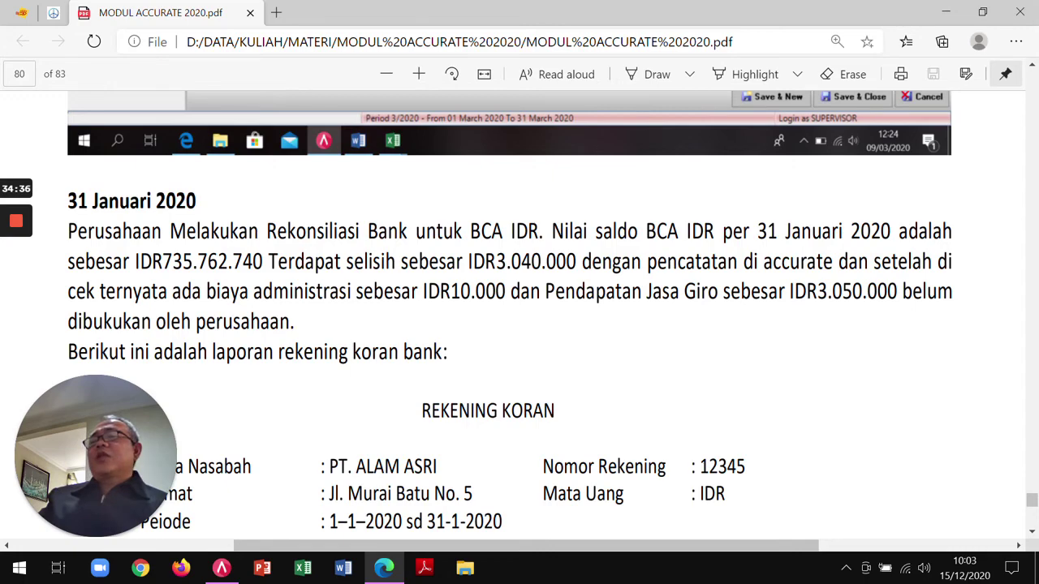
{"action": "scroll", "coordinate": [419, 341], "scroll_direction": "down", "scroll_amount": 10}
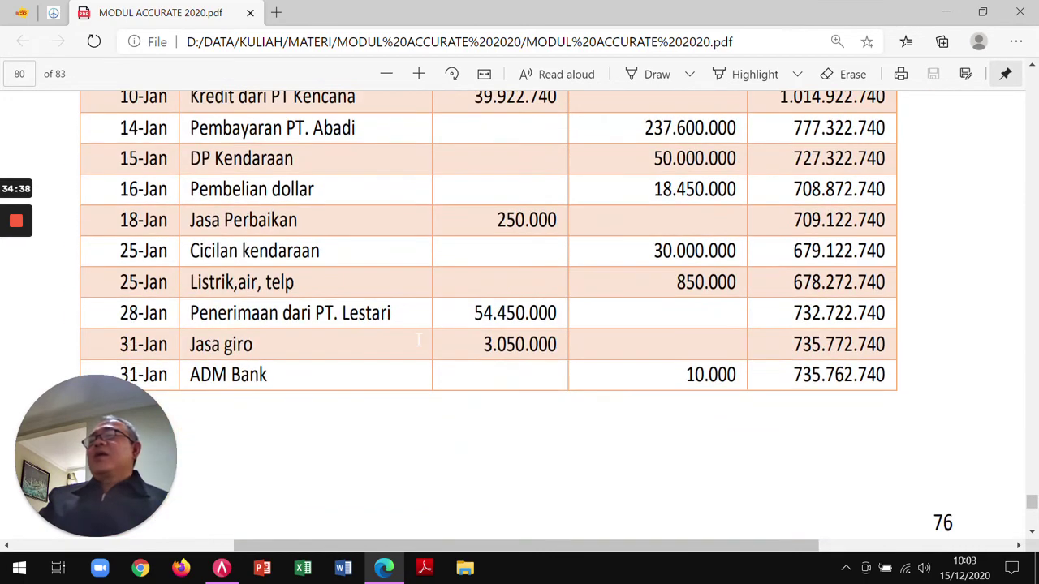
{"action": "scroll", "coordinate": [419, 341], "scroll_direction": "up", "scroll_amount": 6}
{"action": "scroll", "coordinate": [510, 247], "scroll_direction": "down", "scroll_amount": 9}
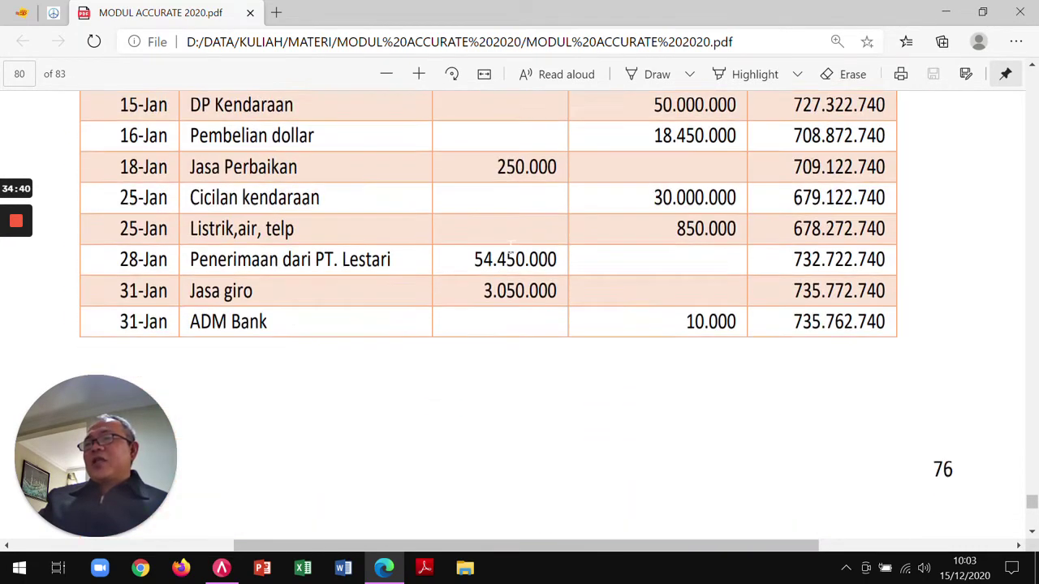
{"action": "scroll", "coordinate": [266, 267], "scroll_direction": "up", "scroll_amount": 1}
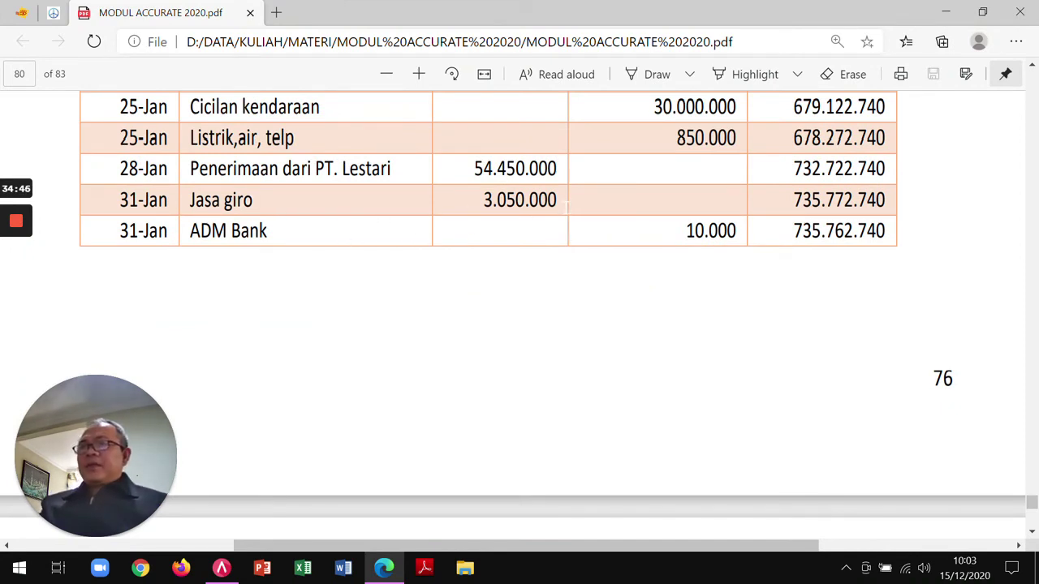
{"action": "key", "text": "alt+Tab"}
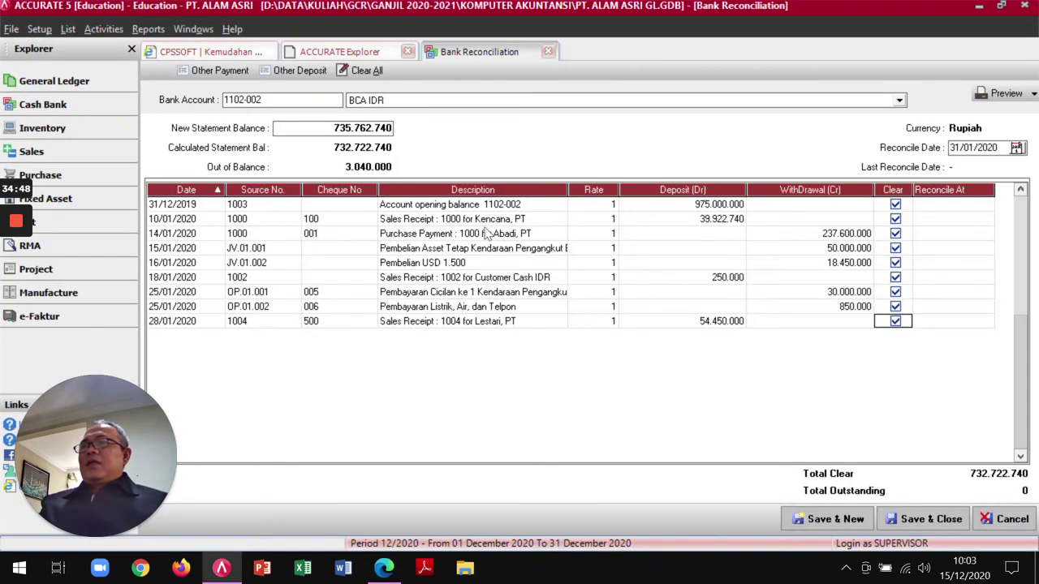
{"action": "key", "text": "alt+Tab"}
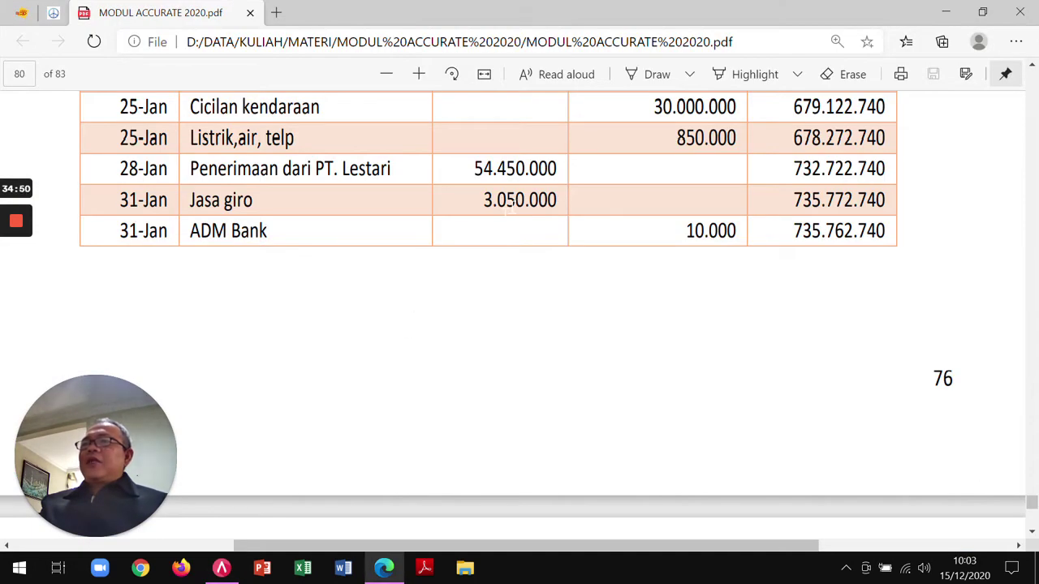
{"action": "key", "text": "alt+Tab"}
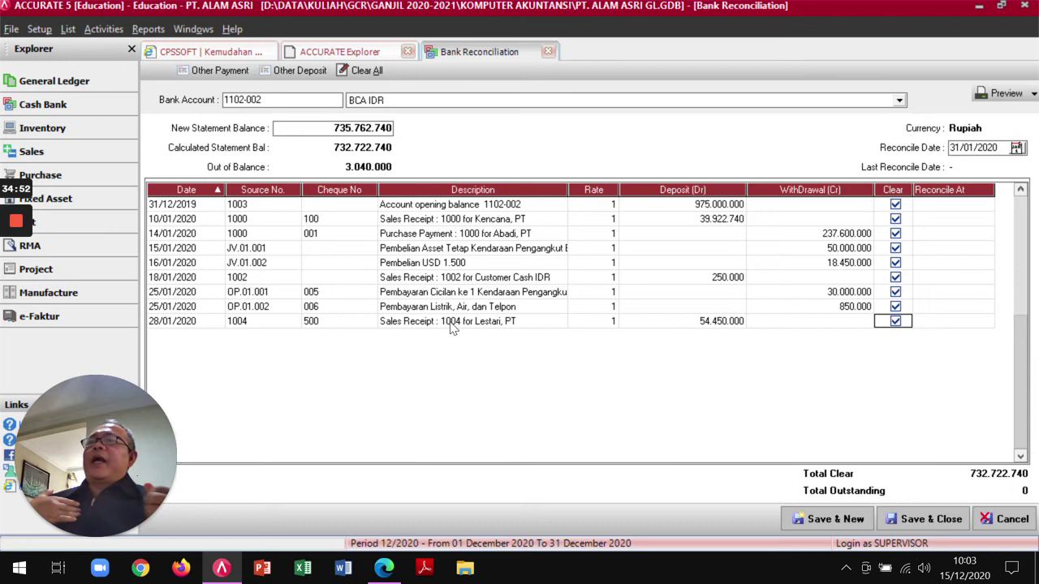
Start a new Other Deposit from the bank reconciliation with BCA IDR as the receiving account.
{"action": "left_click", "coordinate": [313, 73]}
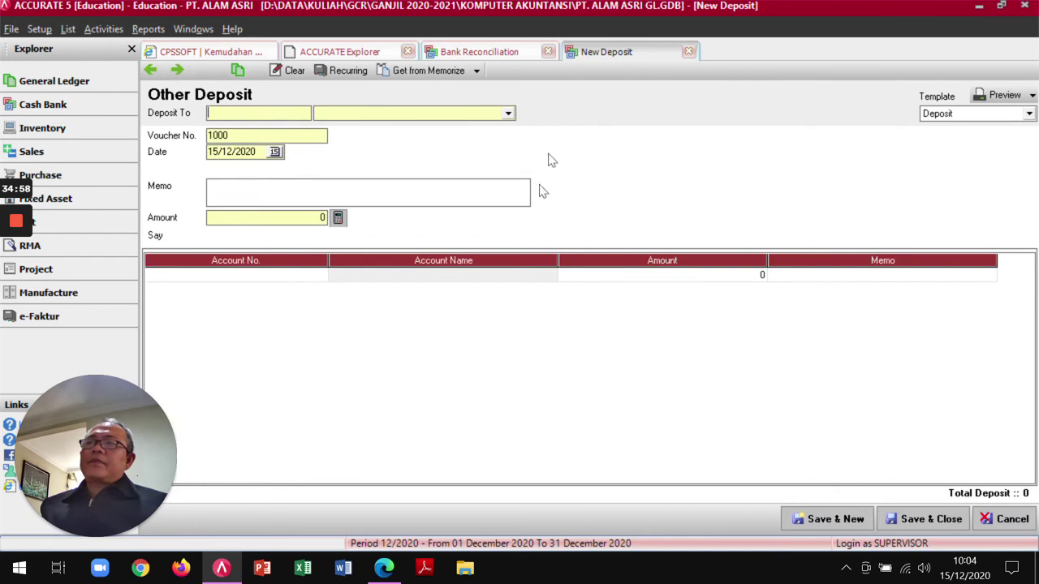
{"action": "left_click", "coordinate": [507, 116]}
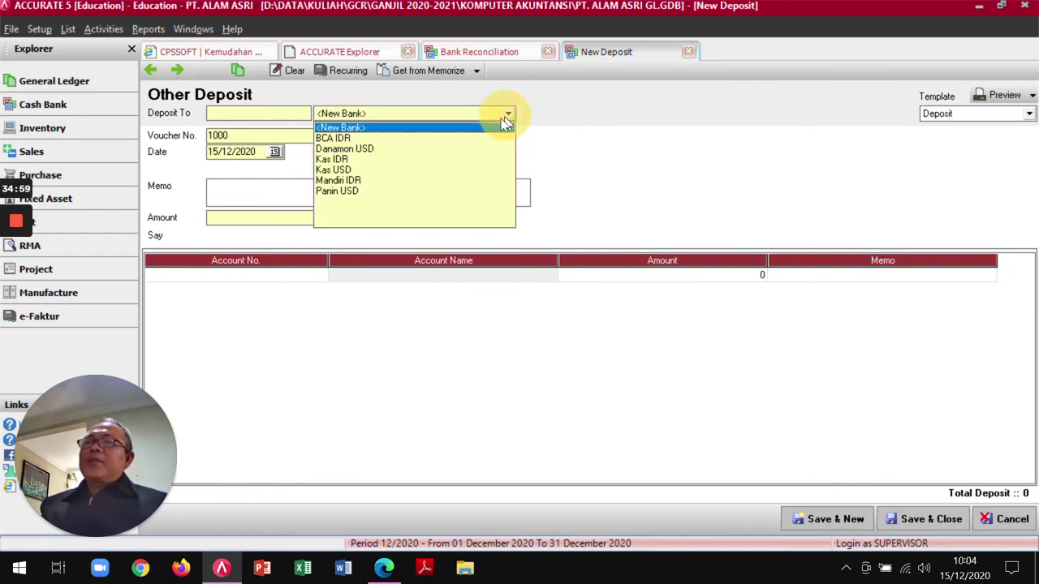
{"action": "left_click", "coordinate": [334, 139]}
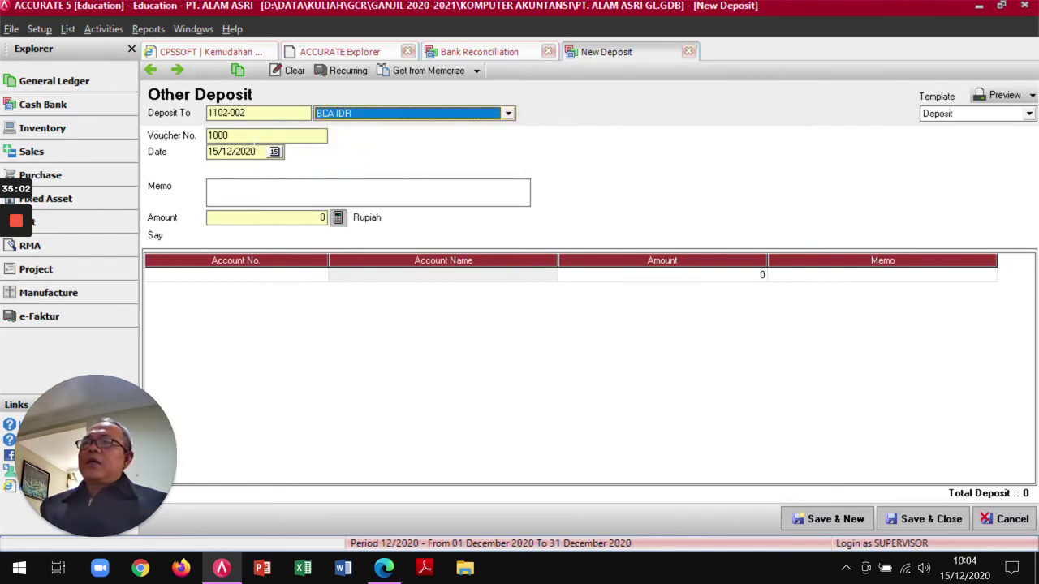
Check the Other Deposit example in the module PDF and set the deposit's voucher number to OD.01.001.
{"action": "left_click", "coordinate": [243, 136]}
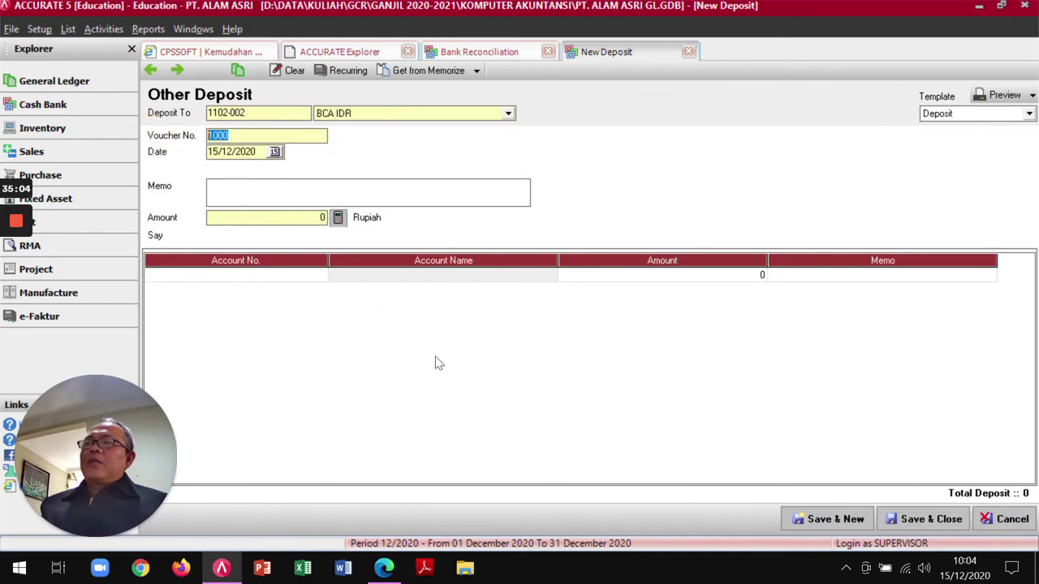
{"action": "key", "text": "alt+Tab"}
{"action": "scroll", "coordinate": [436, 362], "scroll_direction": "down", "scroll_amount": 15}
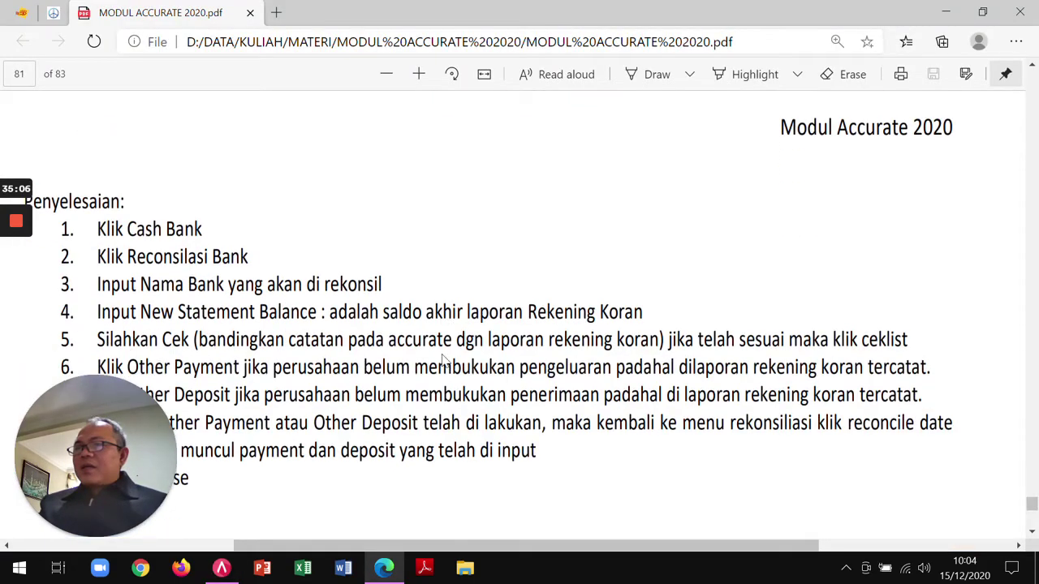
{"action": "scroll", "coordinate": [443, 361], "scroll_direction": "down", "scroll_amount": 4}
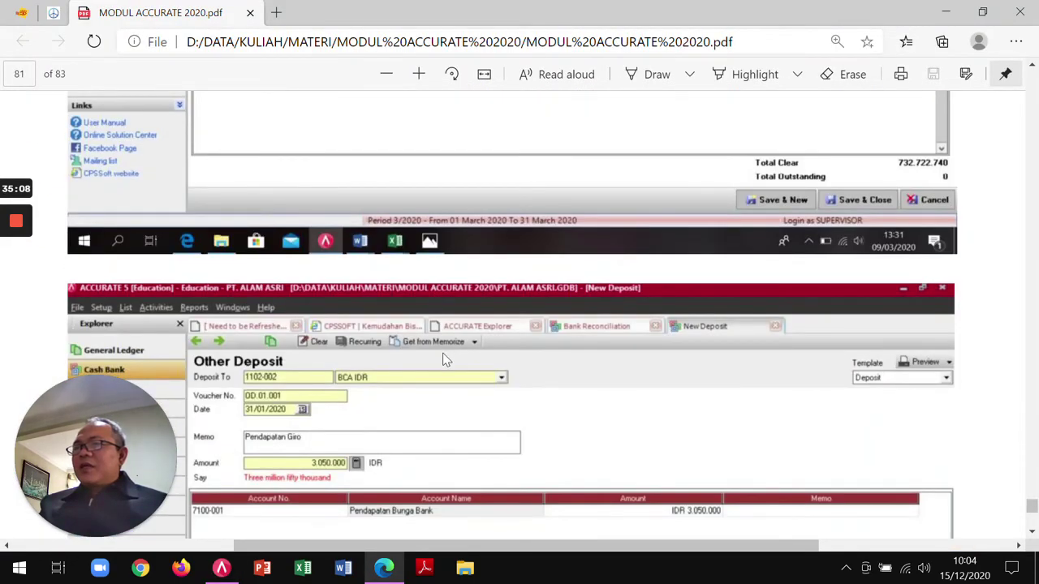
{"action": "scroll", "coordinate": [438, 360], "scroll_direction": "down", "scroll_amount": 1}
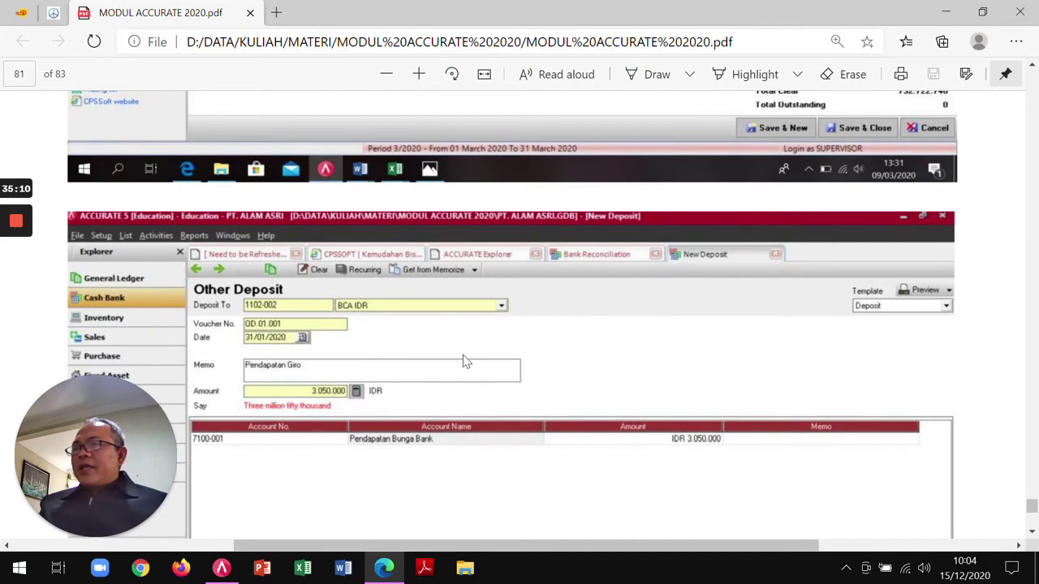
{"action": "scroll", "coordinate": [467, 360], "scroll_direction": "up", "scroll_amount": 5}
{"action": "key", "text": "alt+Tab"}
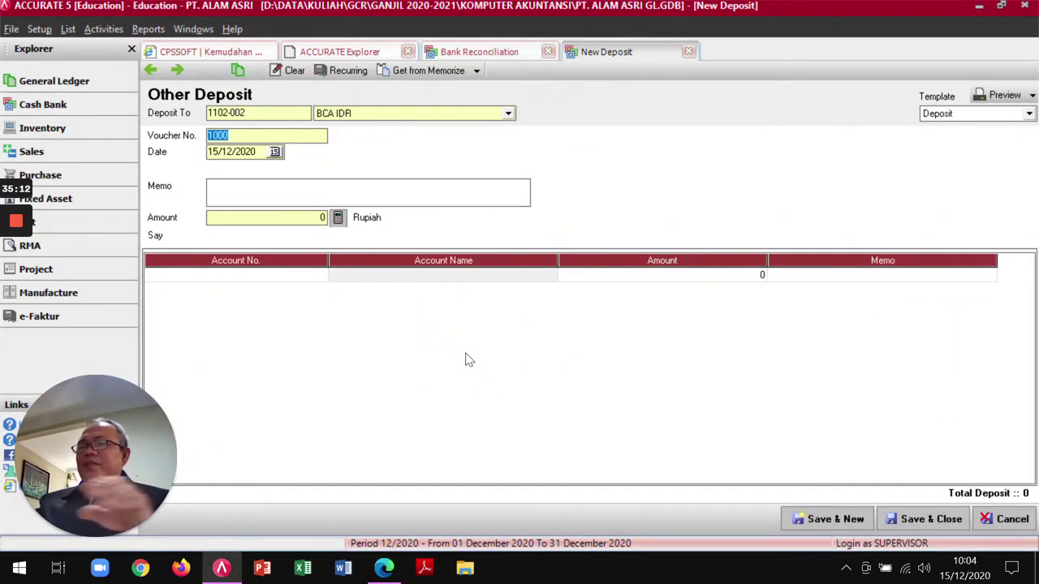
{"action": "type", "text": "OD"}
{"action": "key", "text": "BackSpace"}
{"action": "type", "text": "D."}
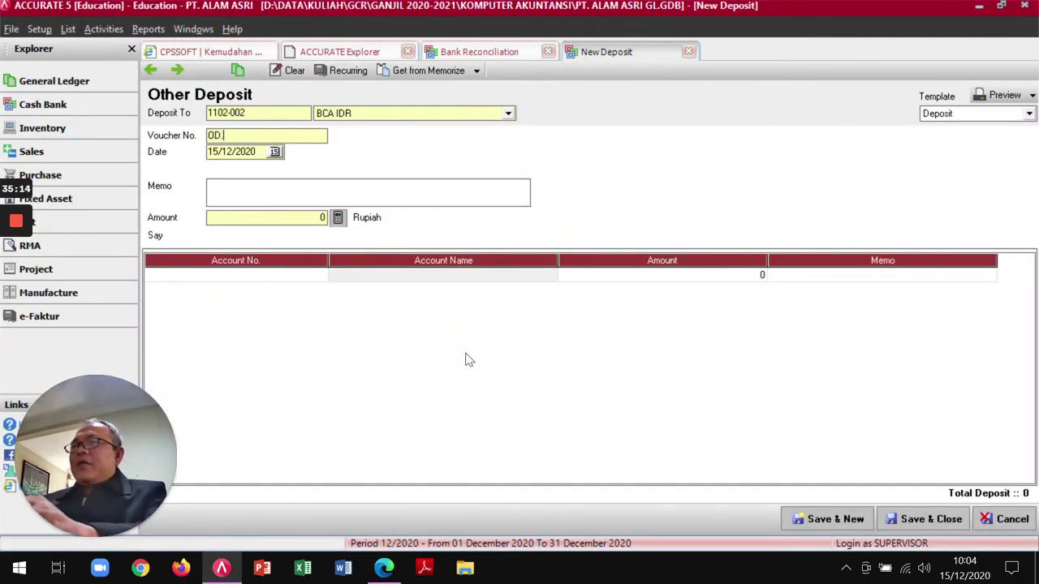
{"action": "type", "text": "01.001"}
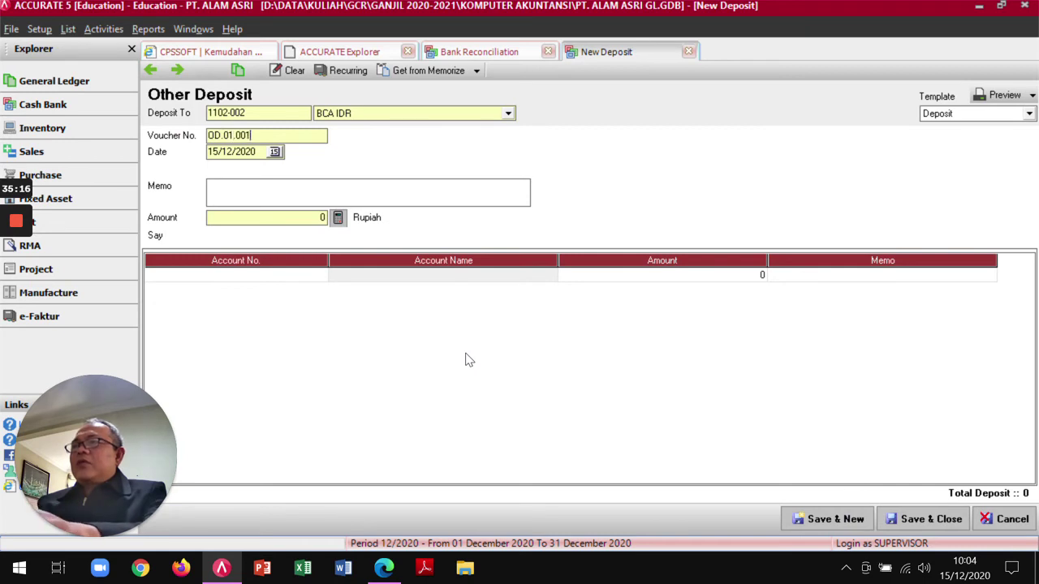
{"action": "key", "text": "Tab"}
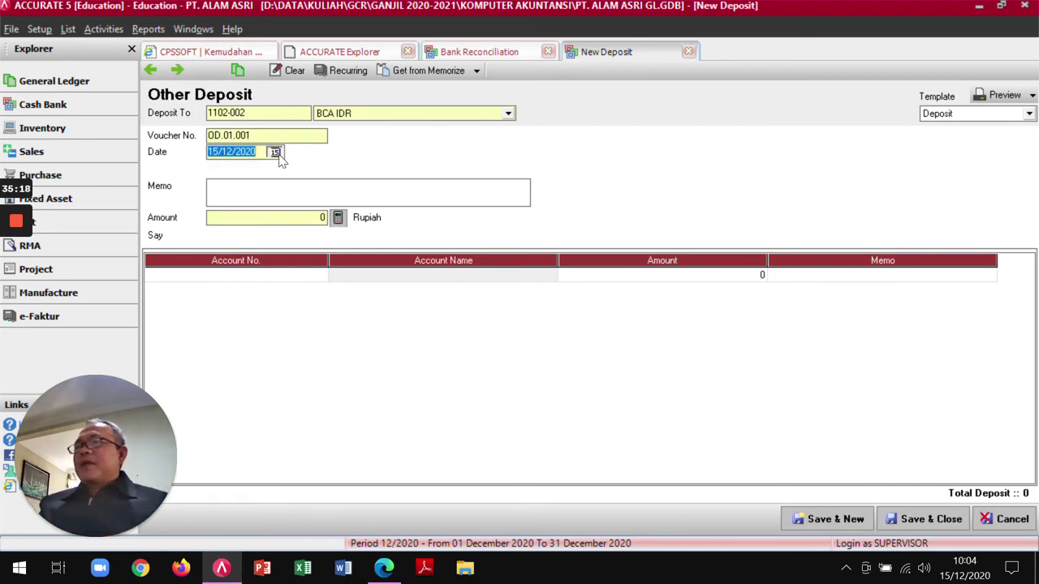
Date the deposit 31/01/2020 and enter the memo "Pendapatan jasa Giro".
{"action": "left_click", "coordinate": [276, 152]}
{"action": "left_click", "coordinate": [199, 168]}
{"action": "left_click", "coordinate": [269, 186]}
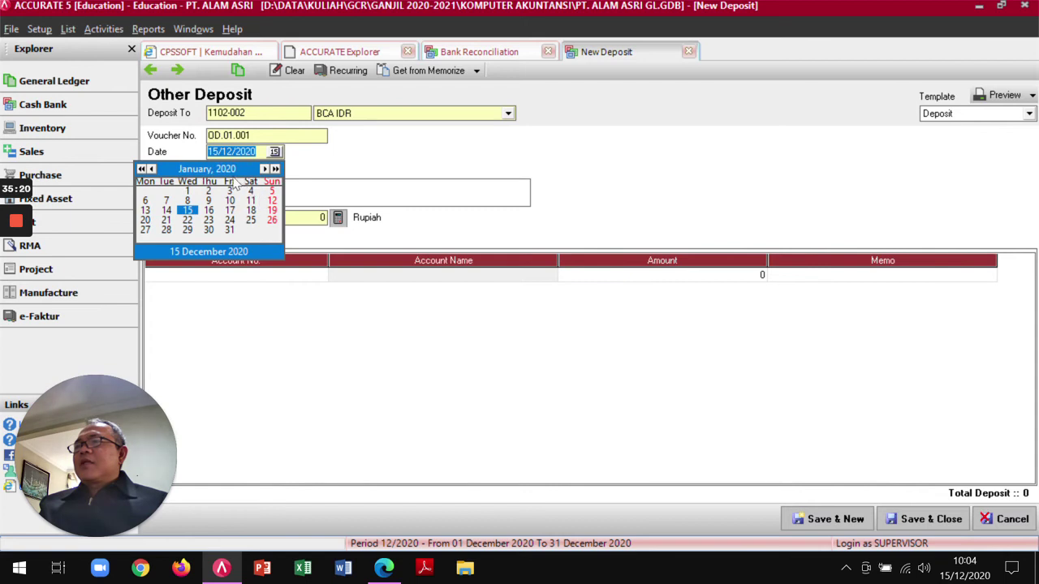
{"action": "left_click", "coordinate": [229, 230]}
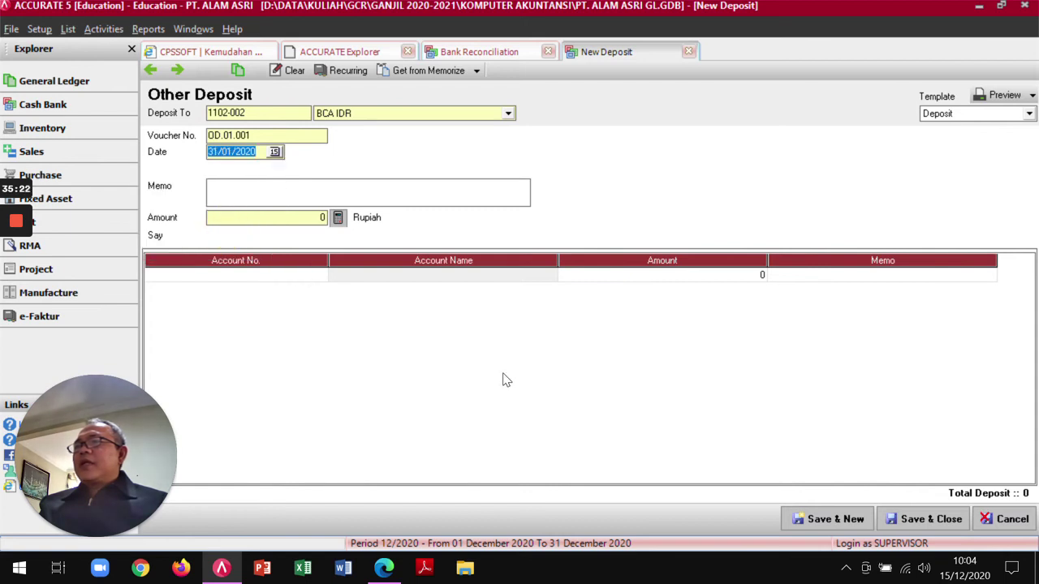
{"action": "left_click", "coordinate": [243, 194]}
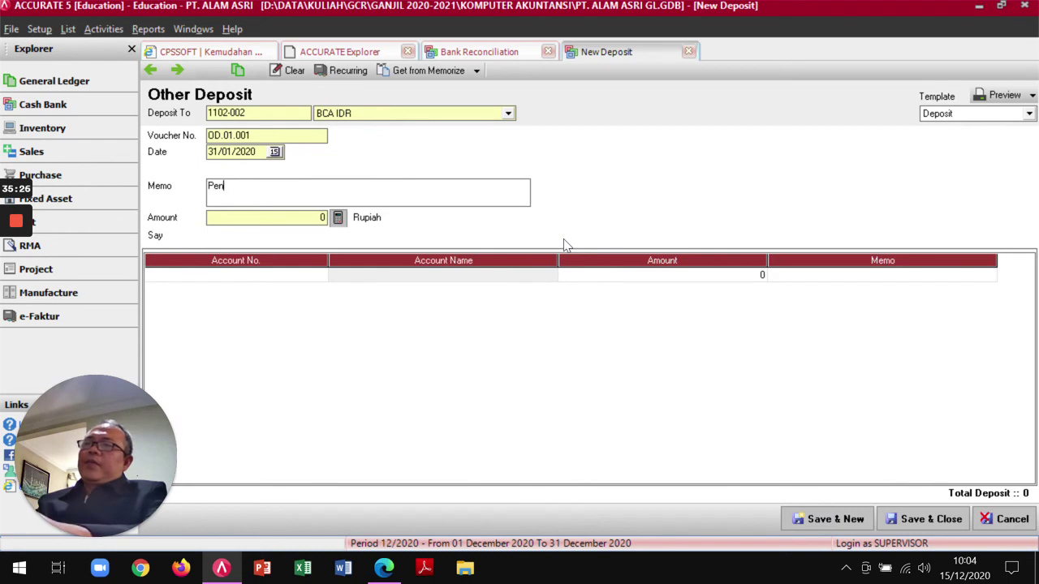
{"action": "type", "text": "Pendapatan jasa Giro"}
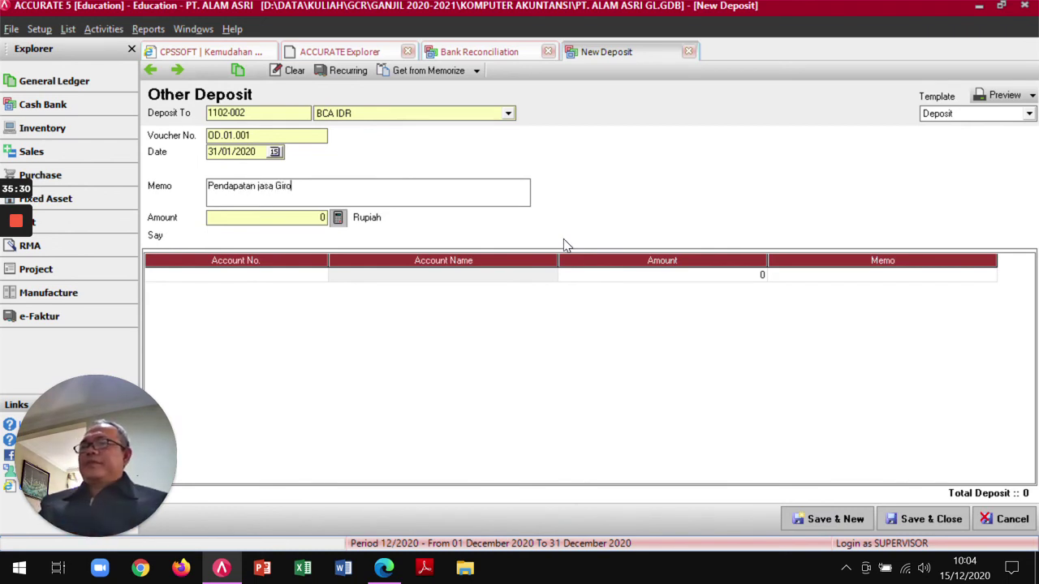
Search the GL accounts for "pend" and assign 7100-001 Pendapatan Bunga Bank to the deposit's first line.
{"action": "left_click", "coordinate": [286, 276]}
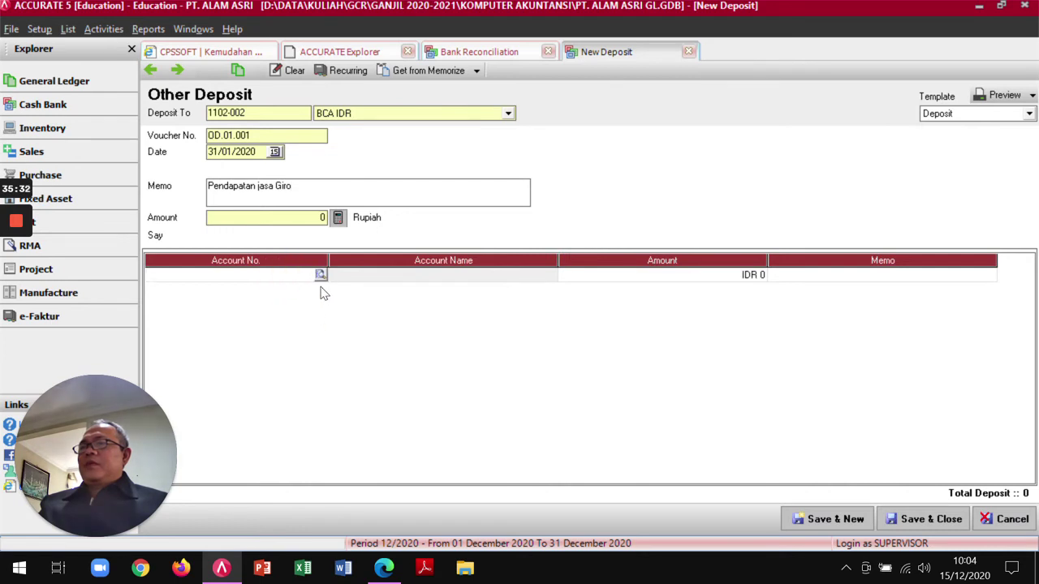
{"action": "left_click", "coordinate": [321, 275]}
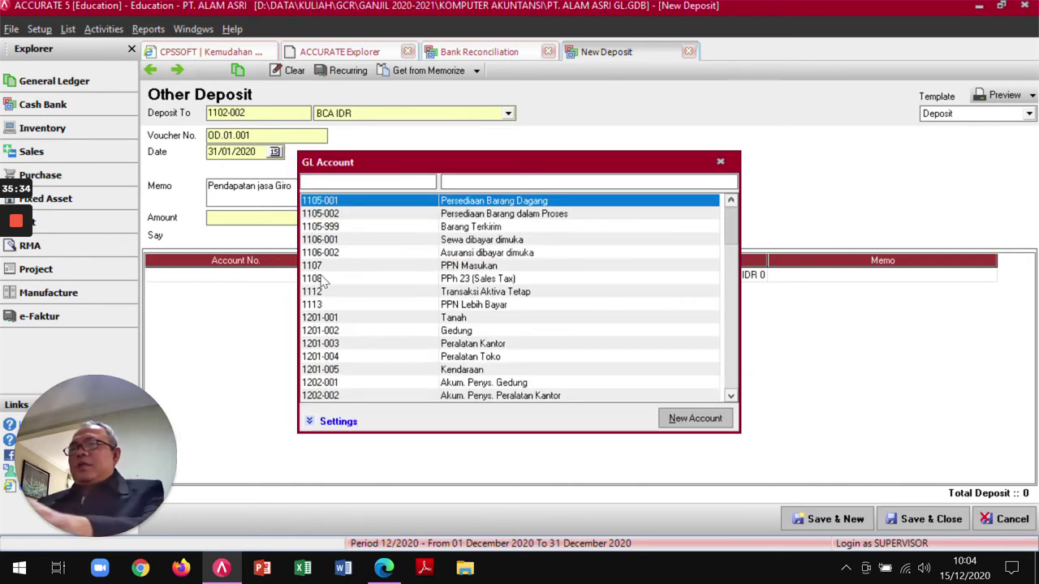
{"action": "type", "text": "pen"}
{"action": "key", "text": "BackSpace"}
{"action": "key", "text": "BackSpace"}
{"action": "key", "text": "BackSpace"}
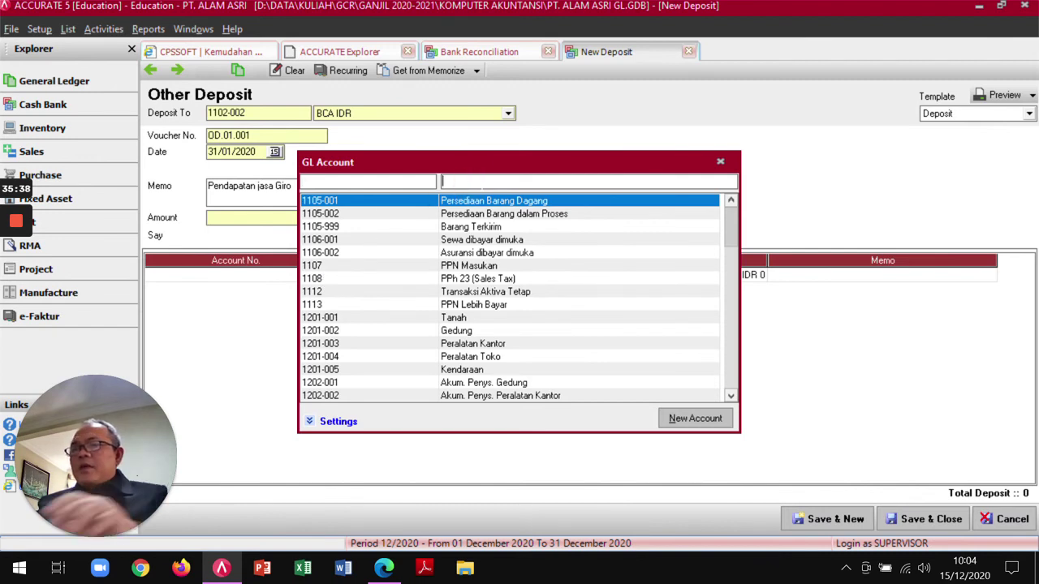
{"action": "type", "text": "pend"}
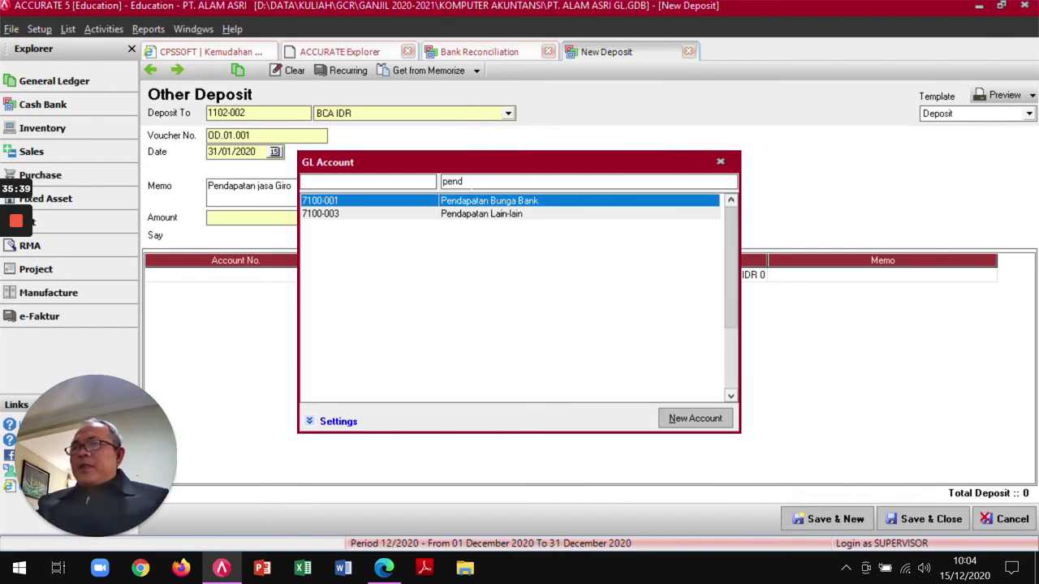
{"action": "double_click", "coordinate": [411, 200]}
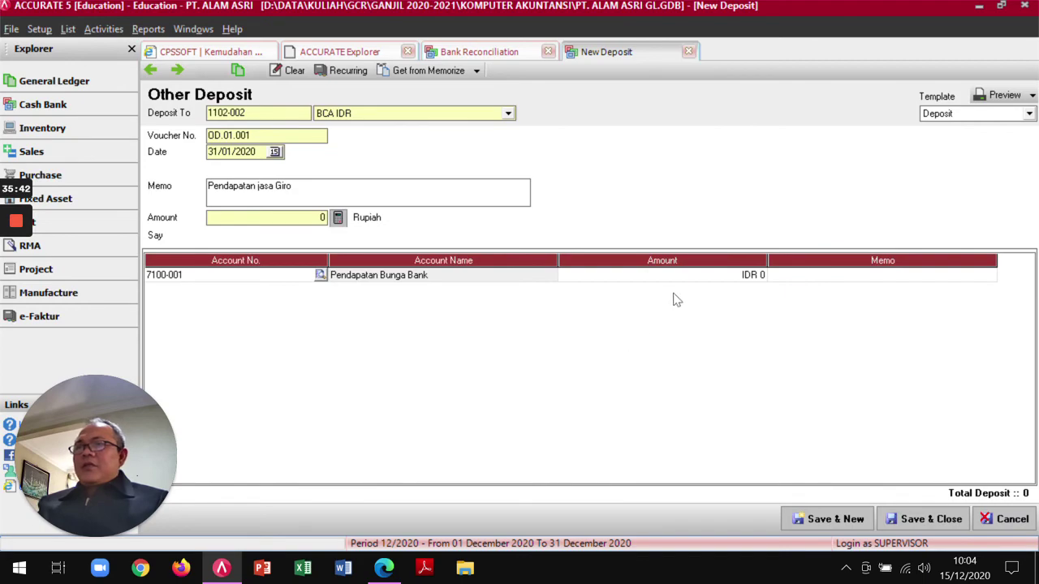
Look up the Jasa giro amount in the PDF statement, enter 3.050.000 on the deposit line and calculate the deposit's header amount from it.
{"action": "left_click", "coordinate": [703, 278]}
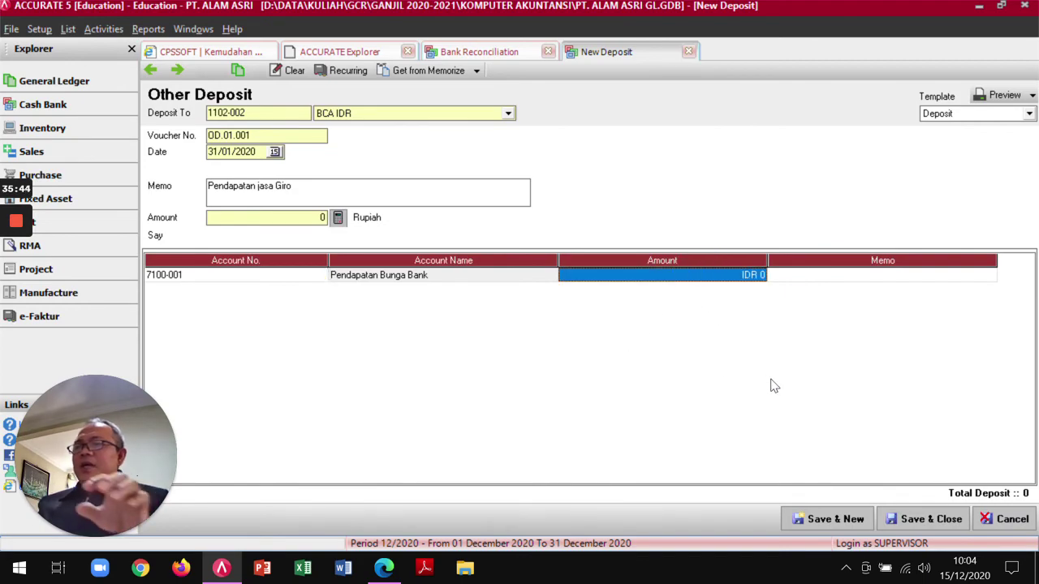
{"action": "key", "text": "alt+Tab"}
{"action": "scroll", "coordinate": [774, 386], "scroll_direction": "down", "scroll_amount": 8}
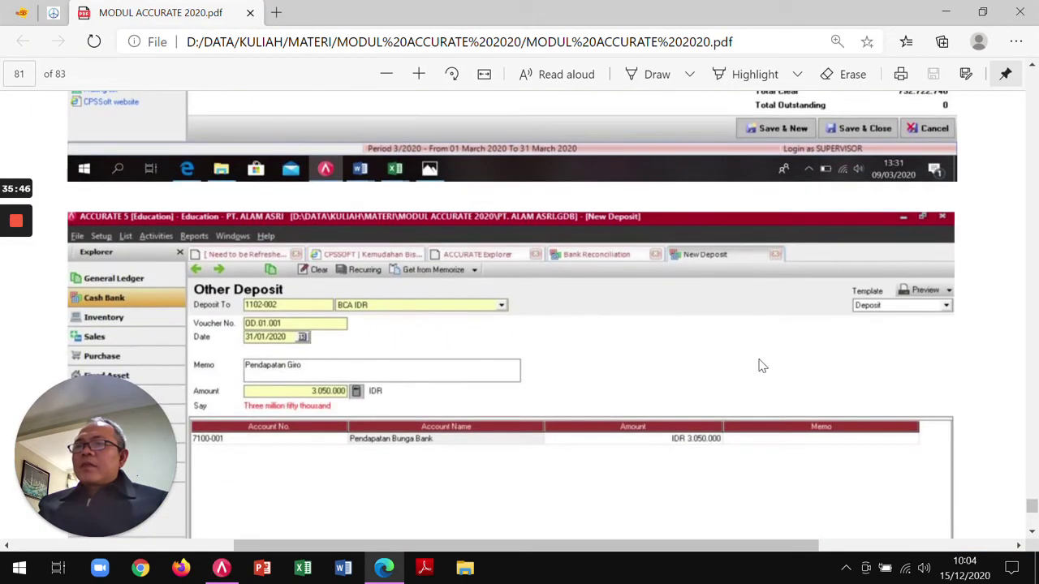
{"action": "scroll", "coordinate": [760, 364], "scroll_direction": "up", "scroll_amount": 12}
{"action": "scroll", "coordinate": [760, 365], "scroll_direction": "up", "scroll_amount": 5}
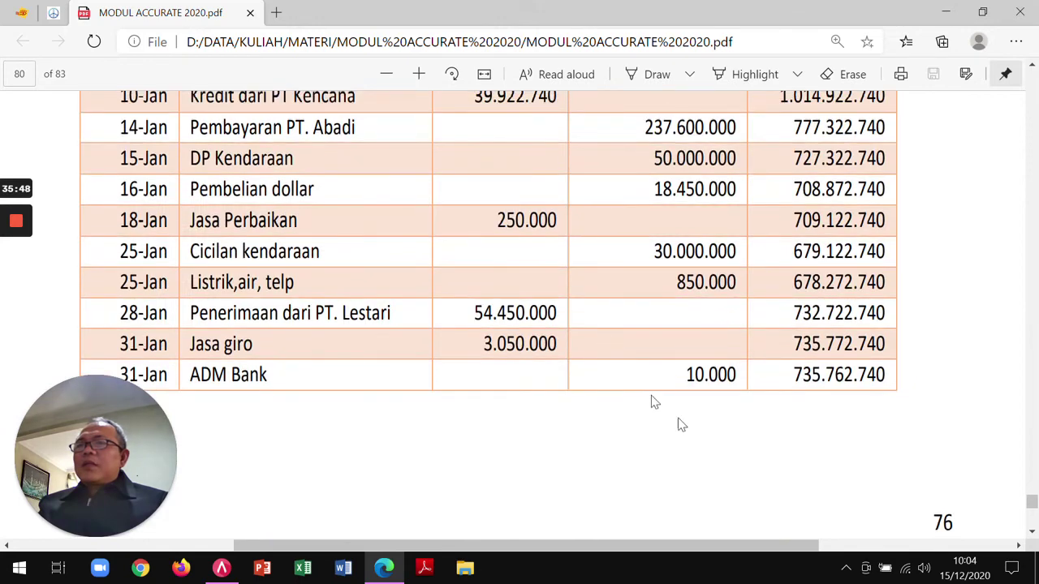
{"action": "key", "text": "alt+Tab"}
{"action": "type", "text": "3."}
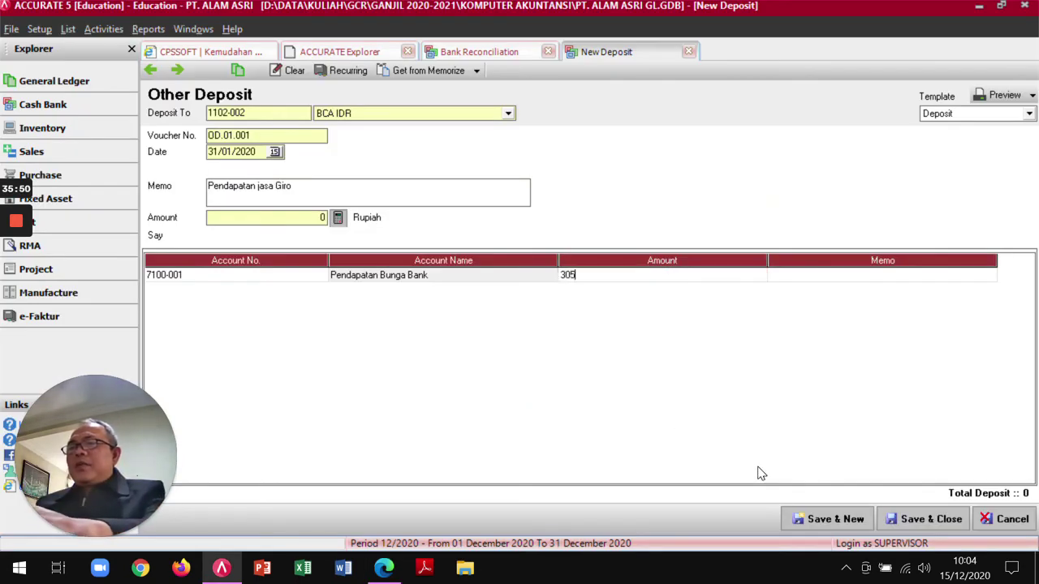
{"action": "type", "text": "050.000"}
{"action": "key", "text": "Tab"}
{"action": "key", "text": "Tab"}
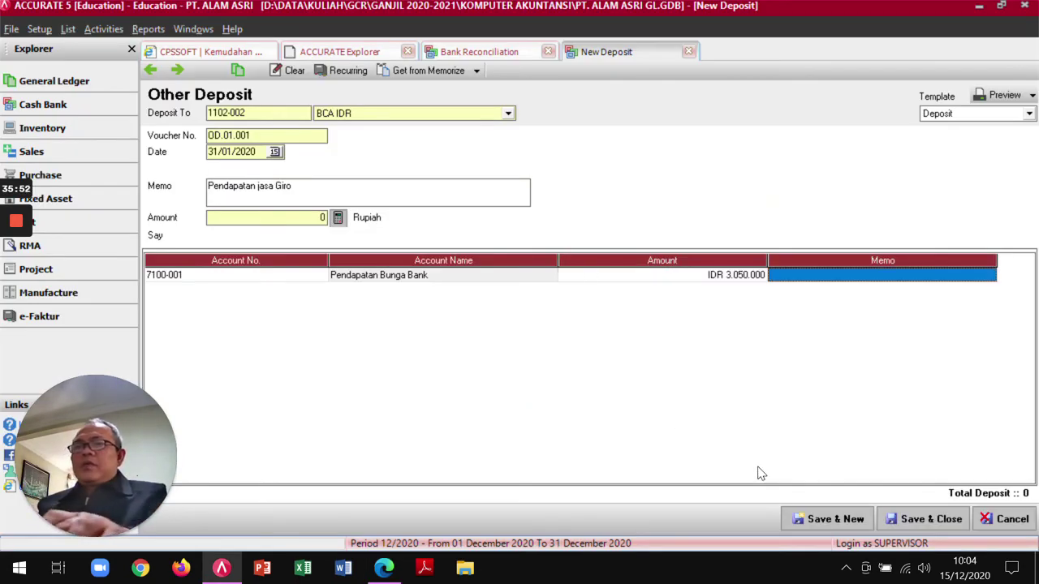
{"action": "key", "text": "Up"}
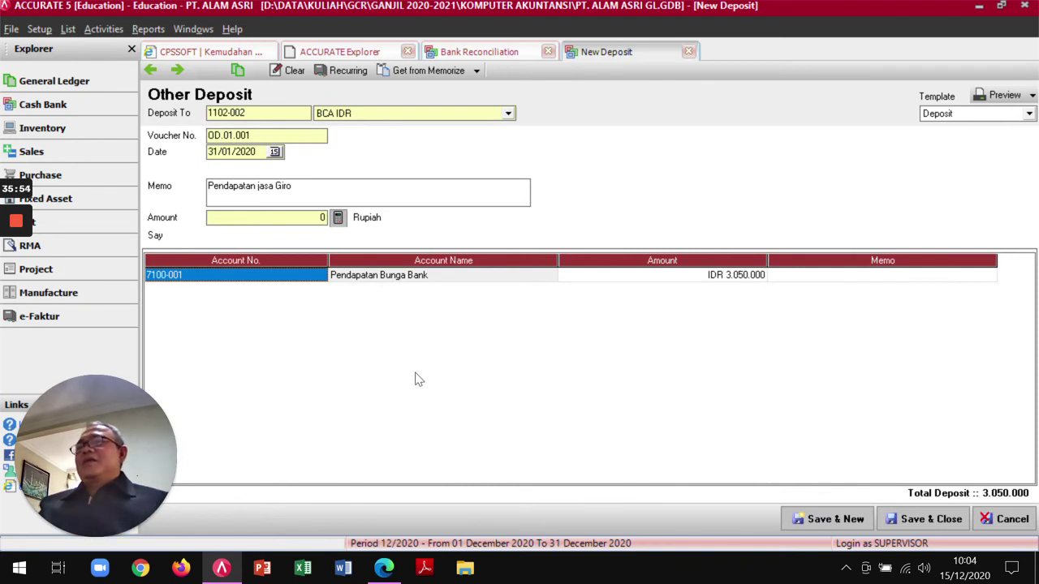
{"action": "left_click", "coordinate": [337, 219]}
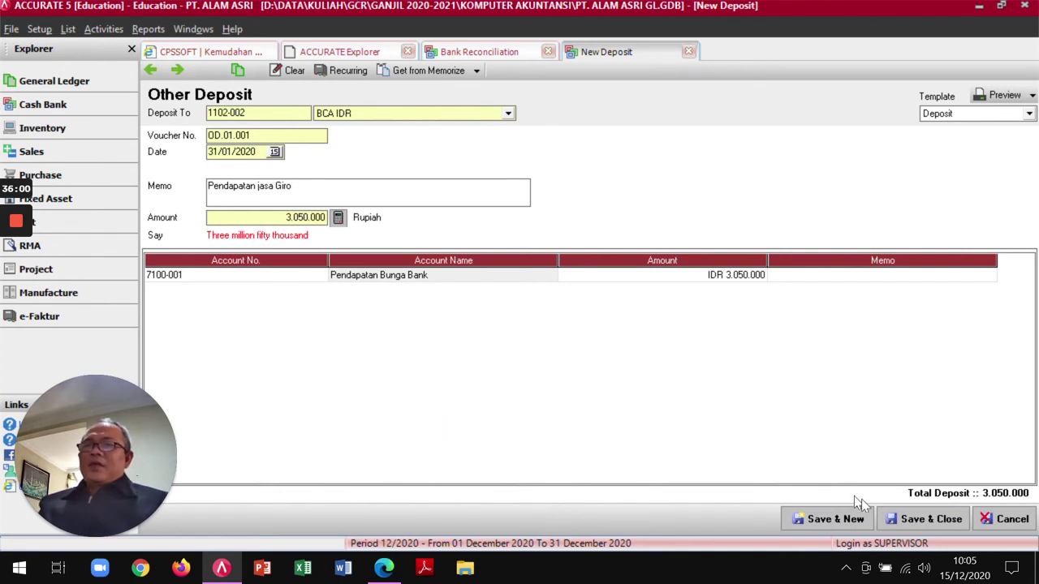
Save the deposit, reload the BCA IDR reconciliation at 31/01/2020 and mark the Pendapatan jasa Giro entry as cleared.
{"action": "left_click", "coordinate": [913, 521]}
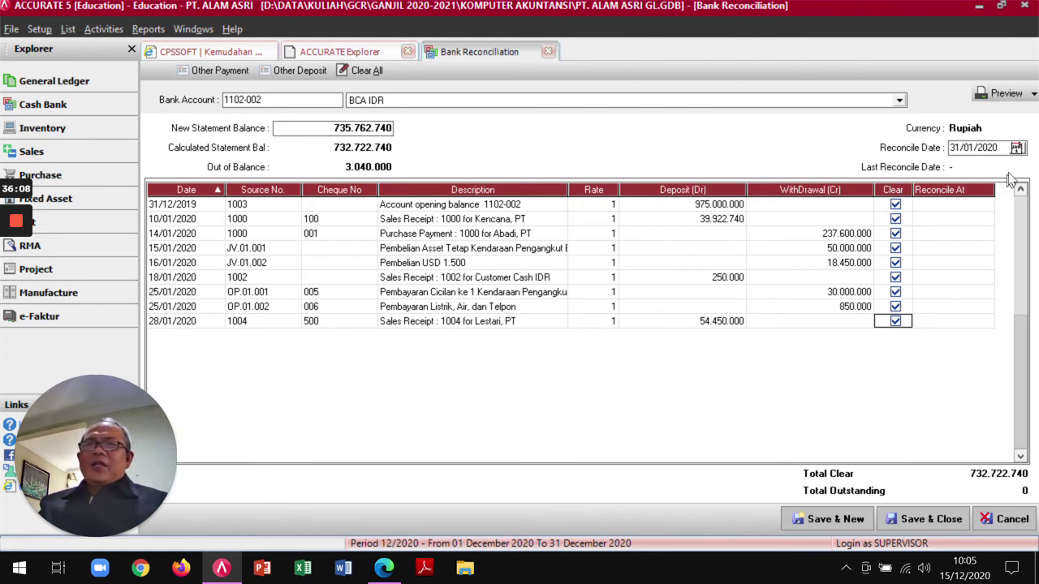
{"action": "left_click", "coordinate": [1017, 148]}
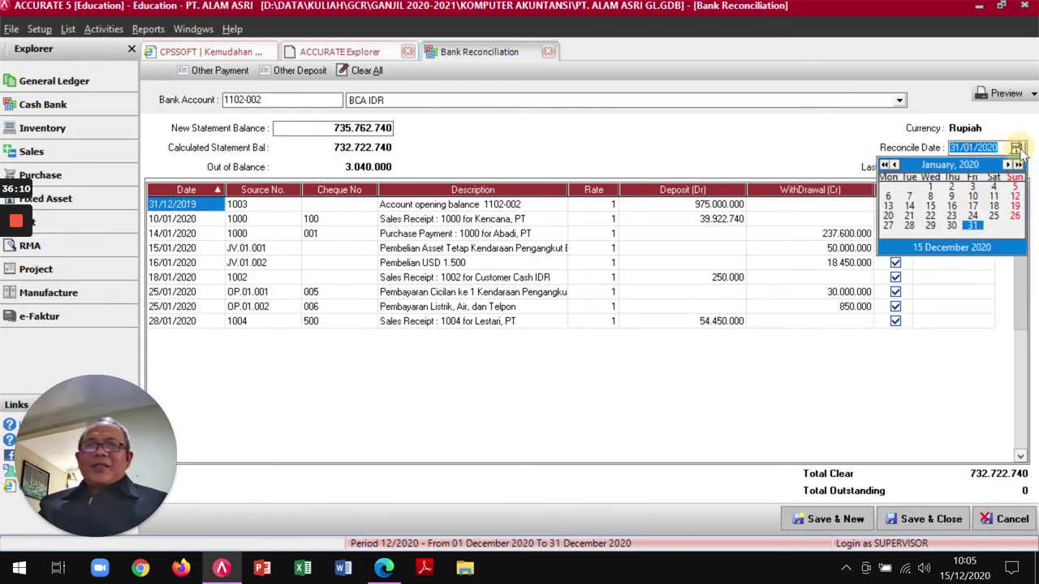
{"action": "left_click", "coordinate": [974, 227]}
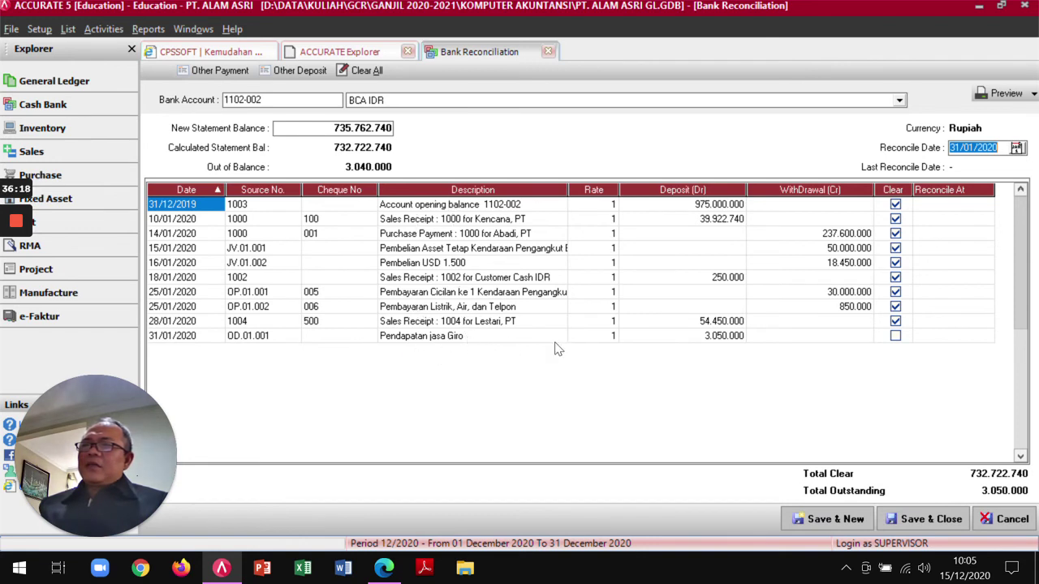
{"action": "left_click", "coordinate": [895, 335]}
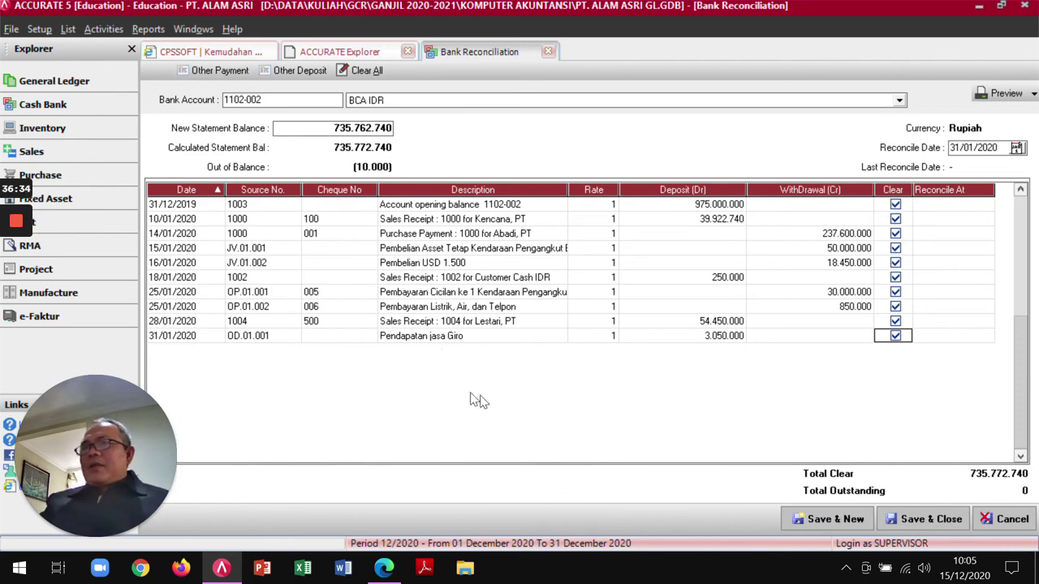
Check the ADM Bank charge in the PDF statement and start an Other Payment from the reconciliation, paid from BCA IDR.
{"action": "key", "text": "alt+Tab"}
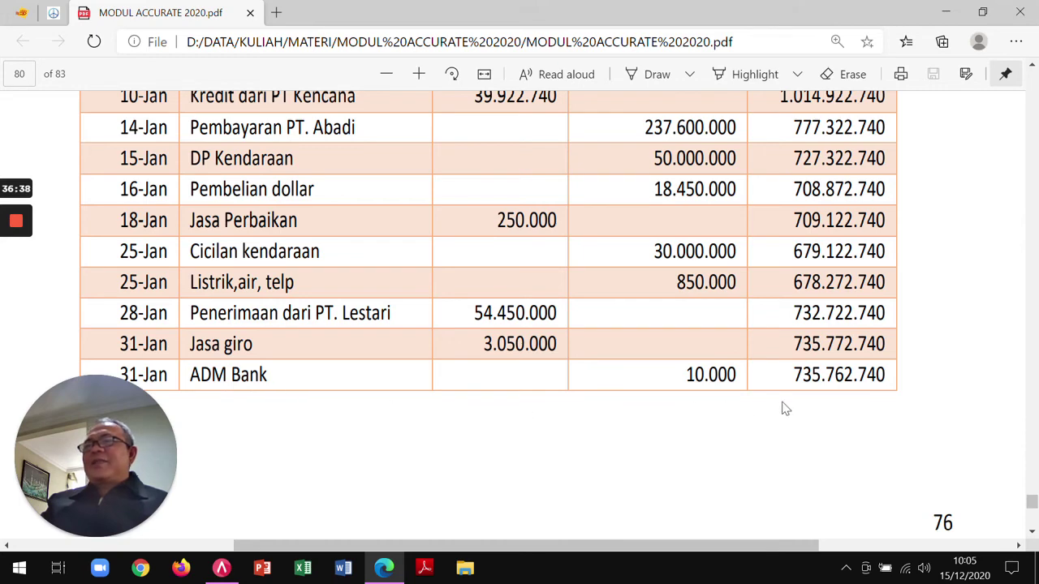
{"action": "key", "text": "alt+Tab"}
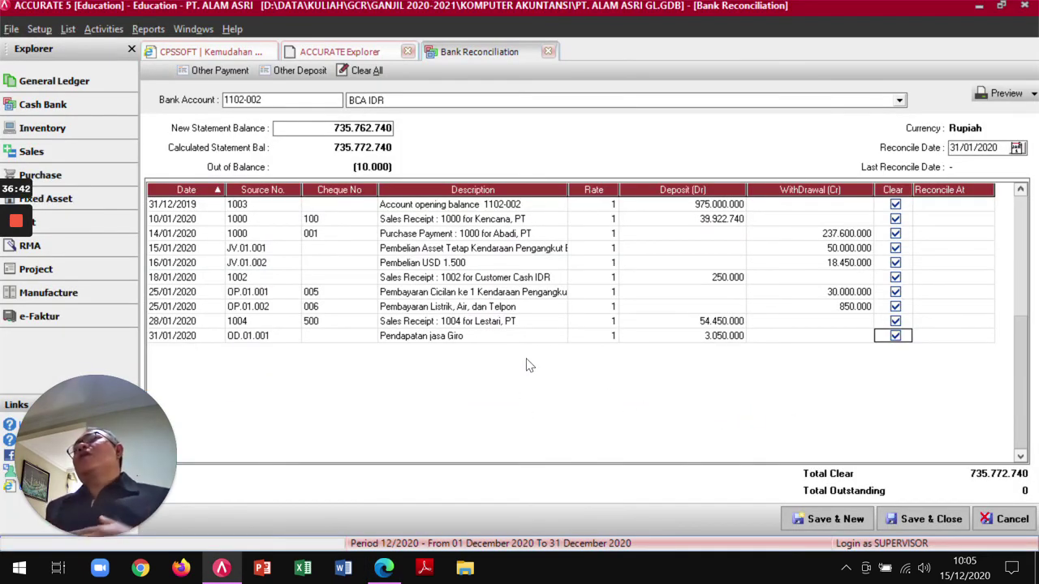
{"action": "left_click", "coordinate": [223, 70]}
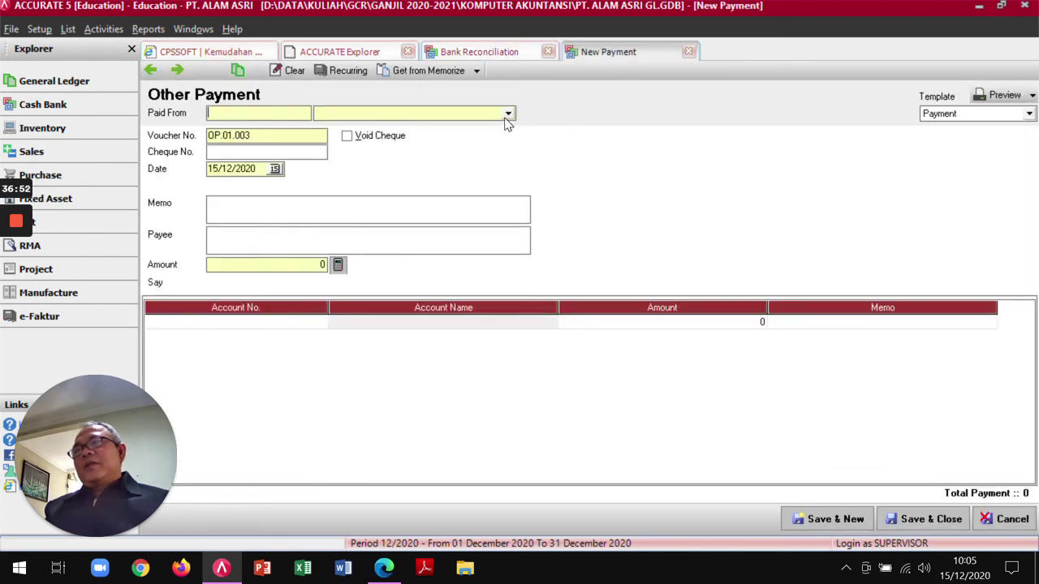
{"action": "left_click", "coordinate": [507, 115]}
{"action": "left_click", "coordinate": [333, 138]}
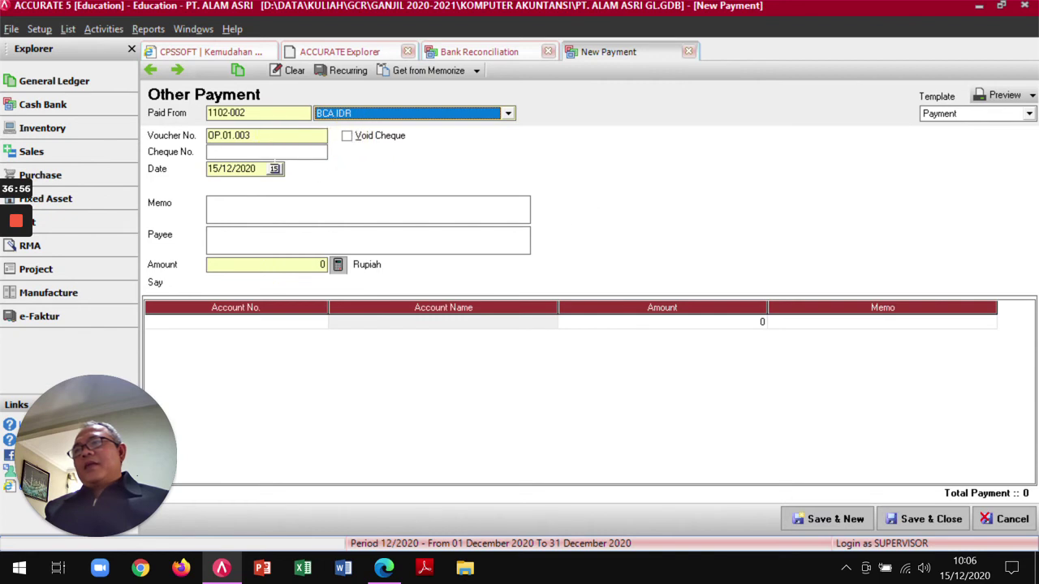
Date the payment 31/01/2020 and enter the memo "Biaya ADM Bank".
{"action": "left_click", "coordinate": [274, 169]}
{"action": "left_click", "coordinate": [250, 185]}
{"action": "left_click", "coordinate": [239, 203]}
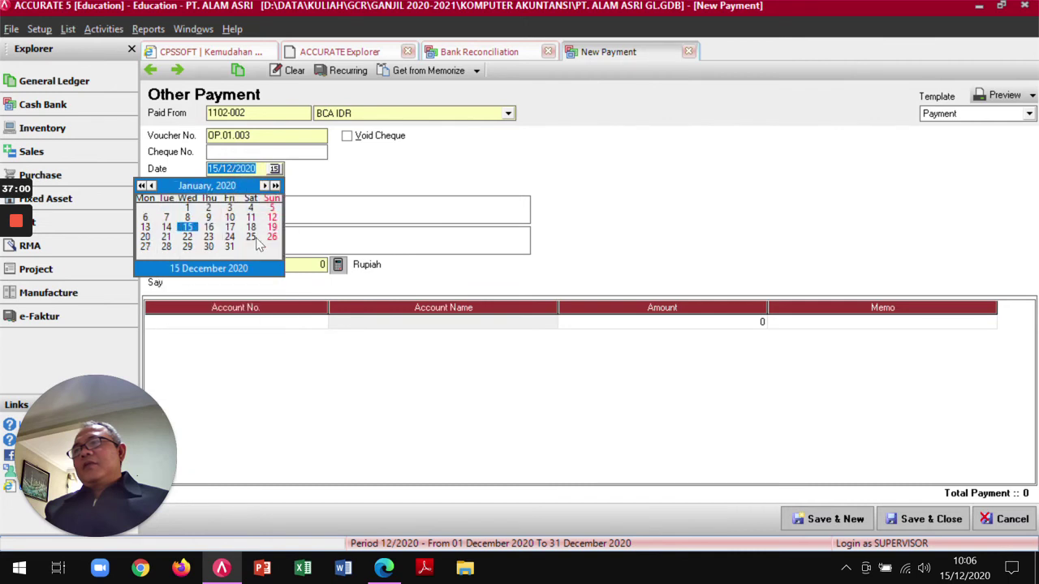
{"action": "left_click", "coordinate": [230, 246]}
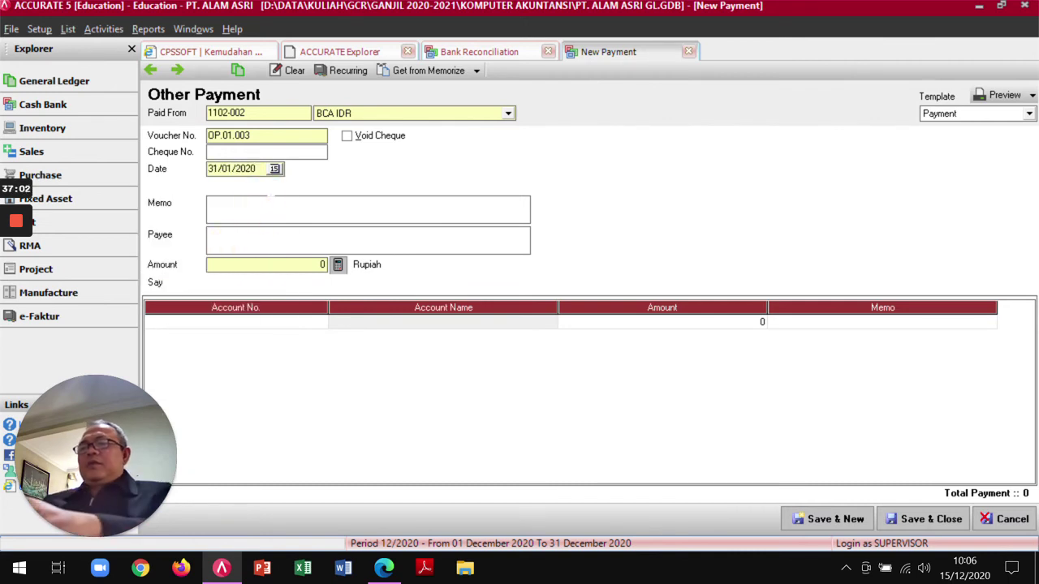
{"action": "type", "text": "Biaya "}
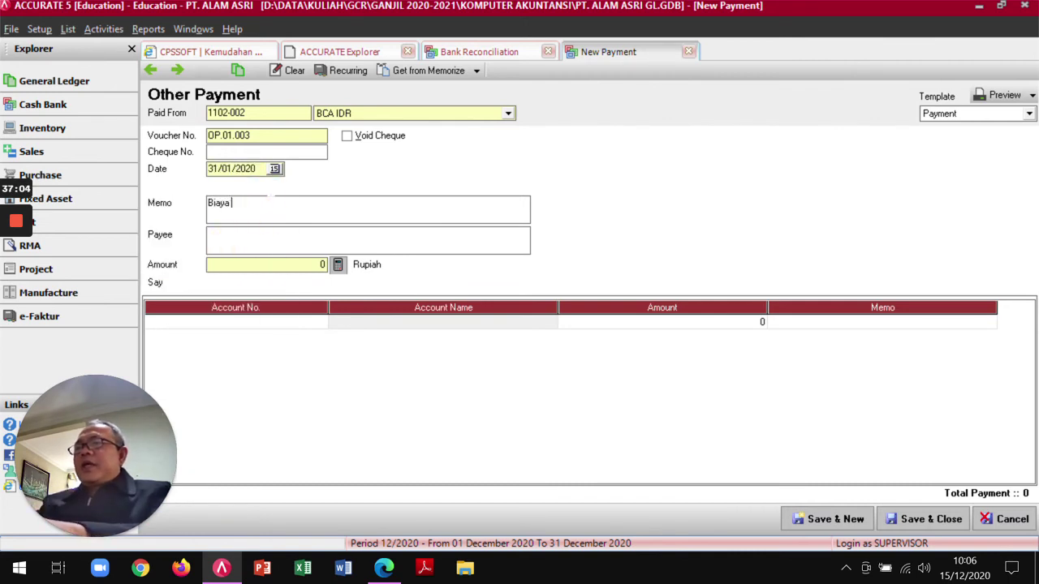
{"action": "type", "text": "ADM Bank"}
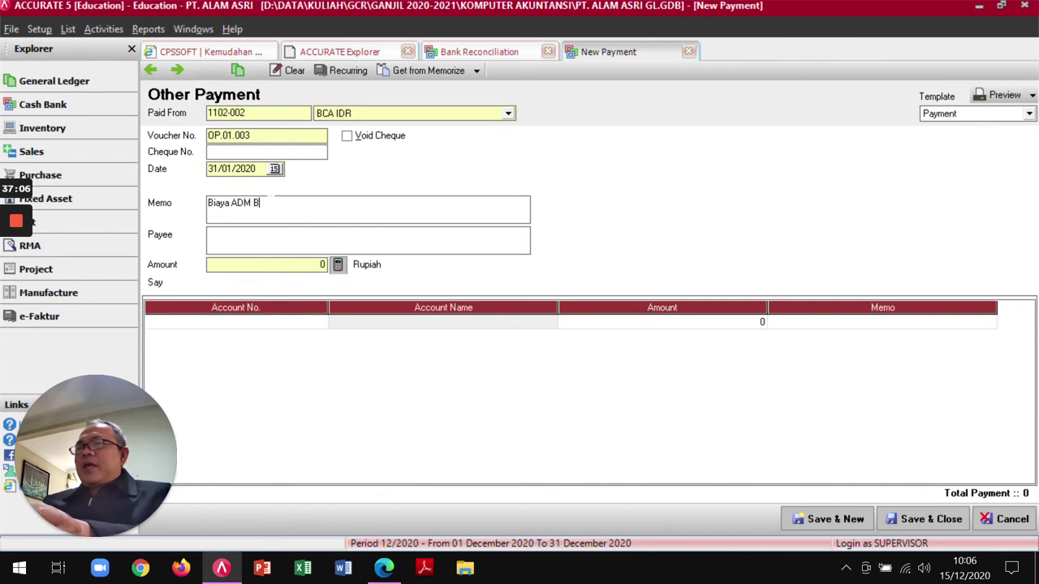
Search the GL accounts for "bi" and assign 7200-001 Biaya Administrasi Bank to the payment's first line.
{"action": "left_click", "coordinate": [286, 340]}
{"action": "type", "text": "bi"}
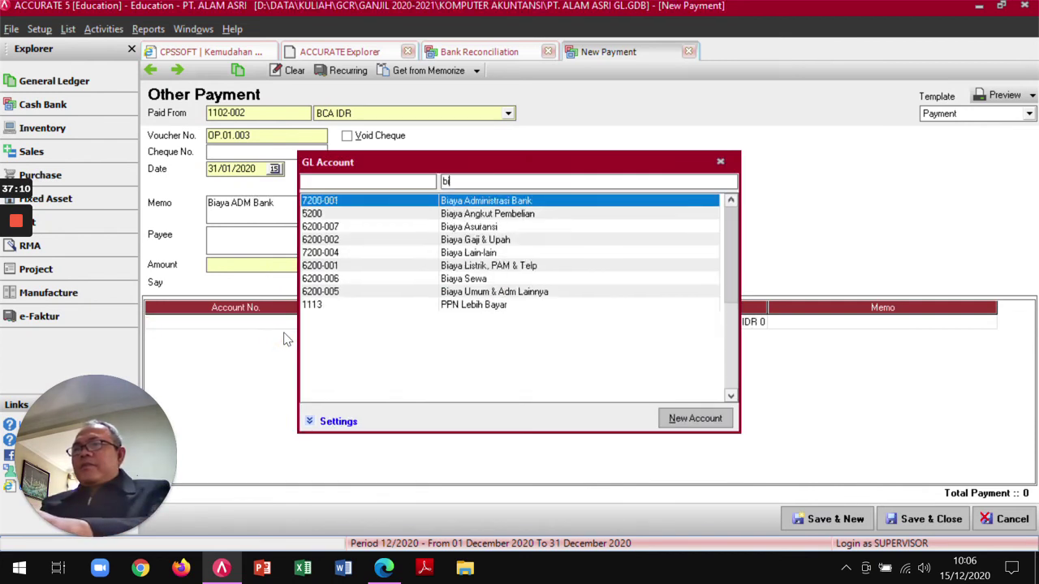
{"action": "double_click", "coordinate": [351, 203]}
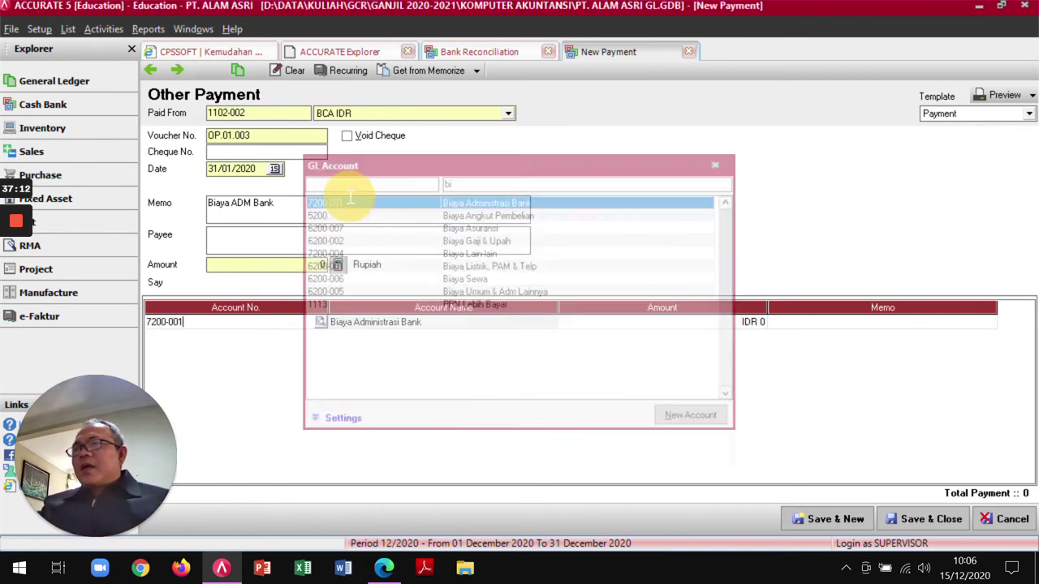
Enter 10.000 on the Biaya Administrasi Bank line, calculate the payment's header amount from it and save the payment.
{"action": "left_click", "coordinate": [690, 324]}
{"action": "type", "text": "10000"}
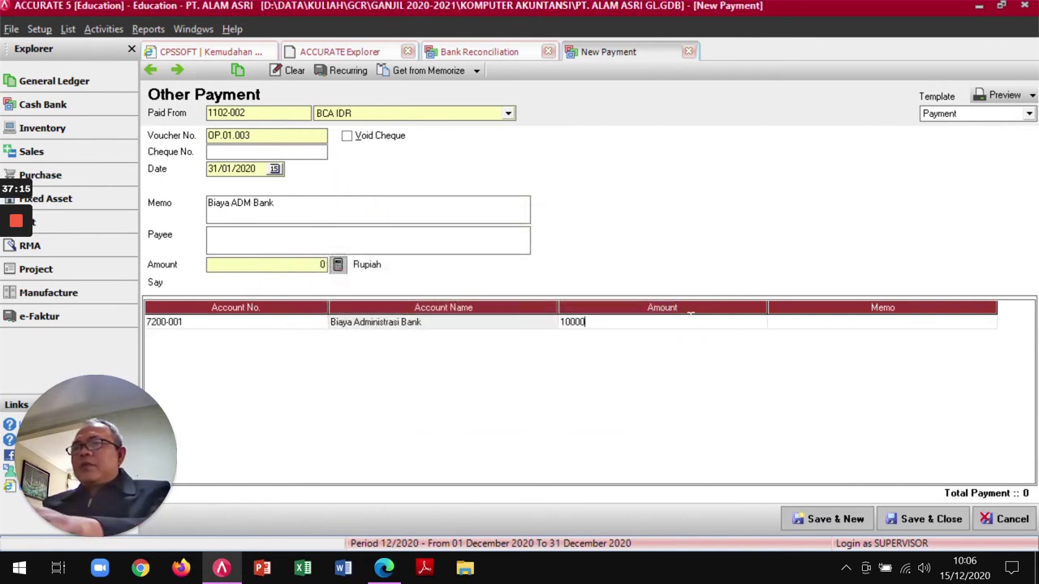
{"action": "key", "text": "Tab"}
{"action": "key", "text": "Tab"}
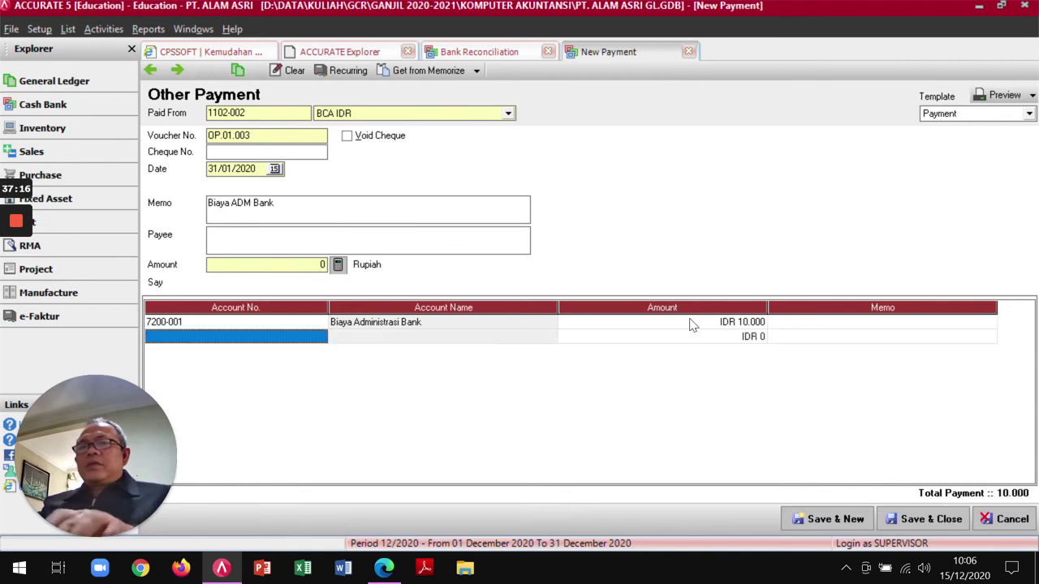
{"action": "left_click", "coordinate": [337, 265]}
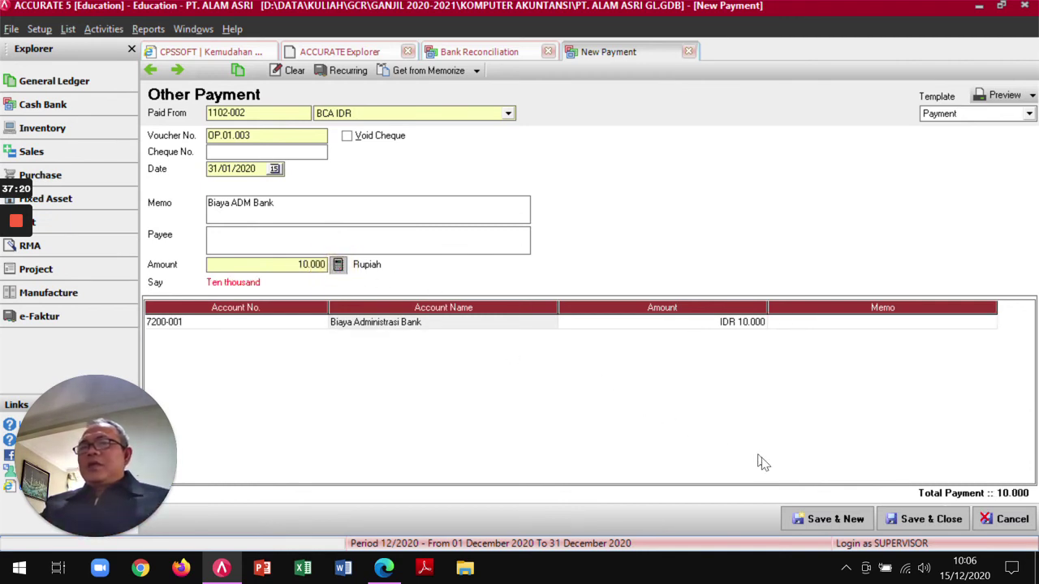
{"action": "left_click", "coordinate": [902, 525]}
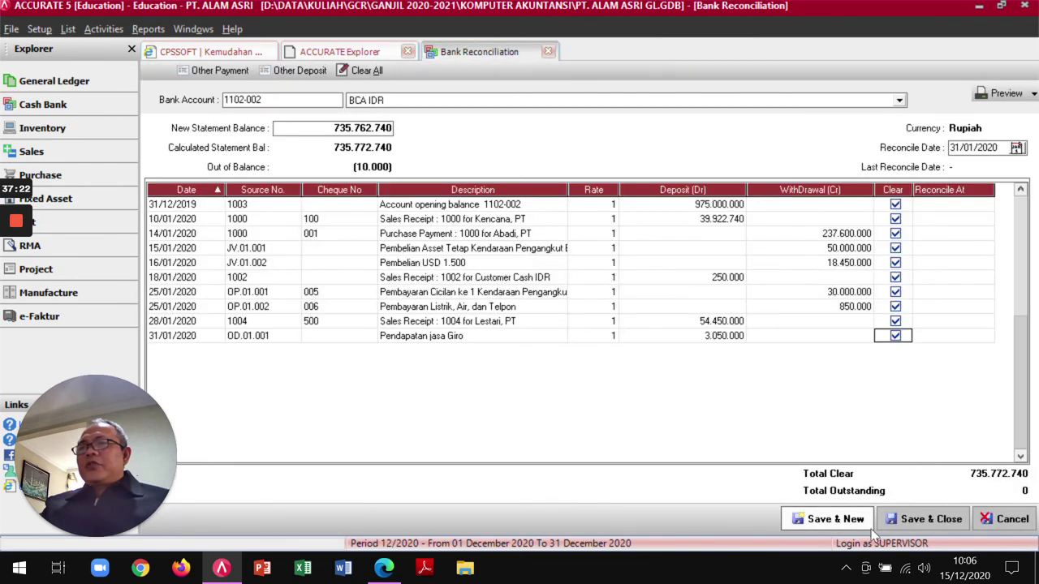
Reload the reconciliation entries at 31/01/2020 and mark the Biaya ADM Bank payment as cleared.
{"action": "left_click", "coordinate": [1016, 147]}
{"action": "left_click", "coordinate": [979, 227]}
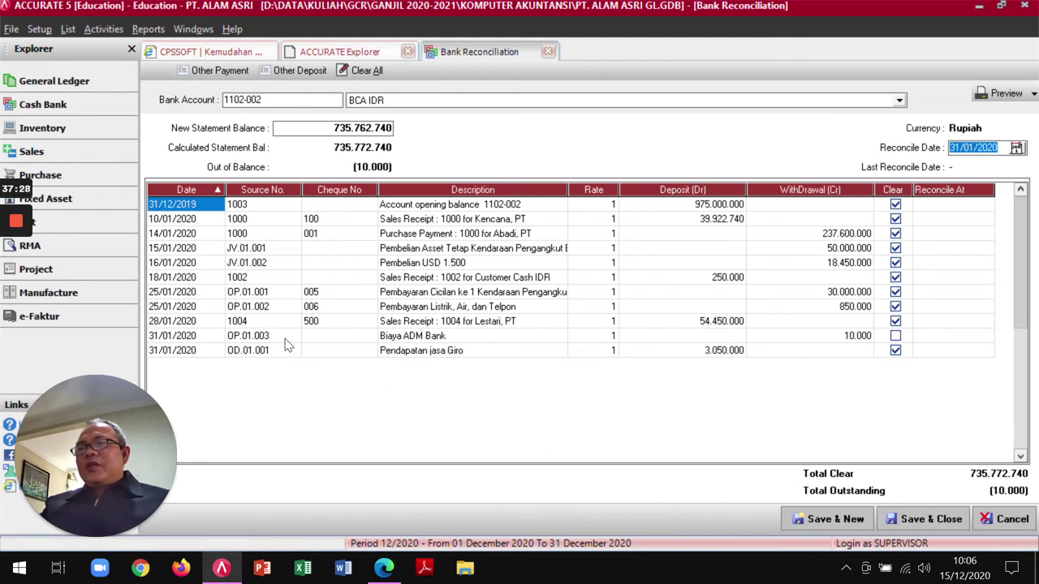
{"action": "left_click", "coordinate": [896, 336]}
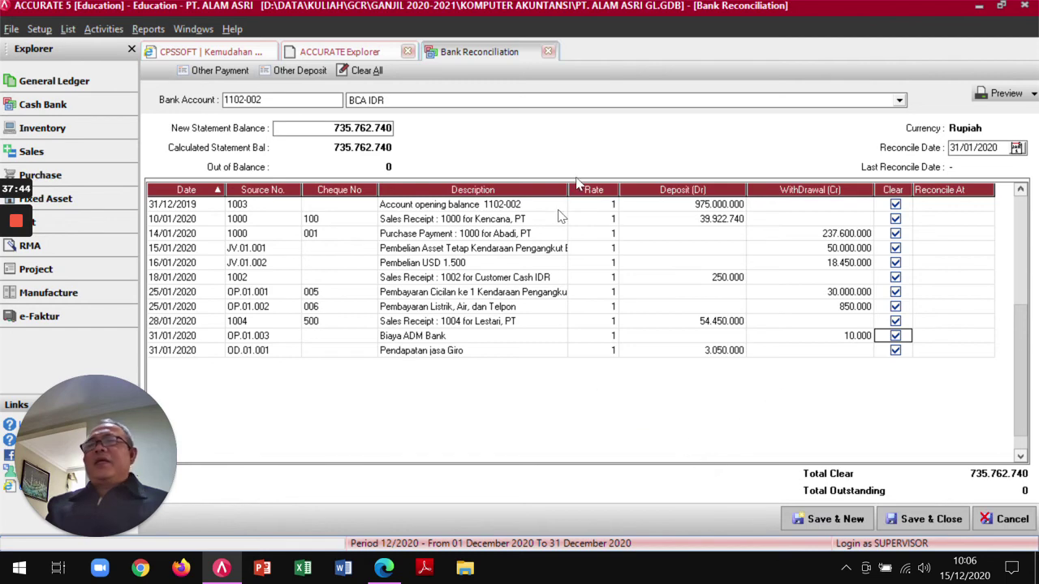
Preview the Bank Reconciliation report for BCA IDR and compare it with the bank statement in the module PDF.
{"action": "left_click", "coordinate": [1000, 93]}
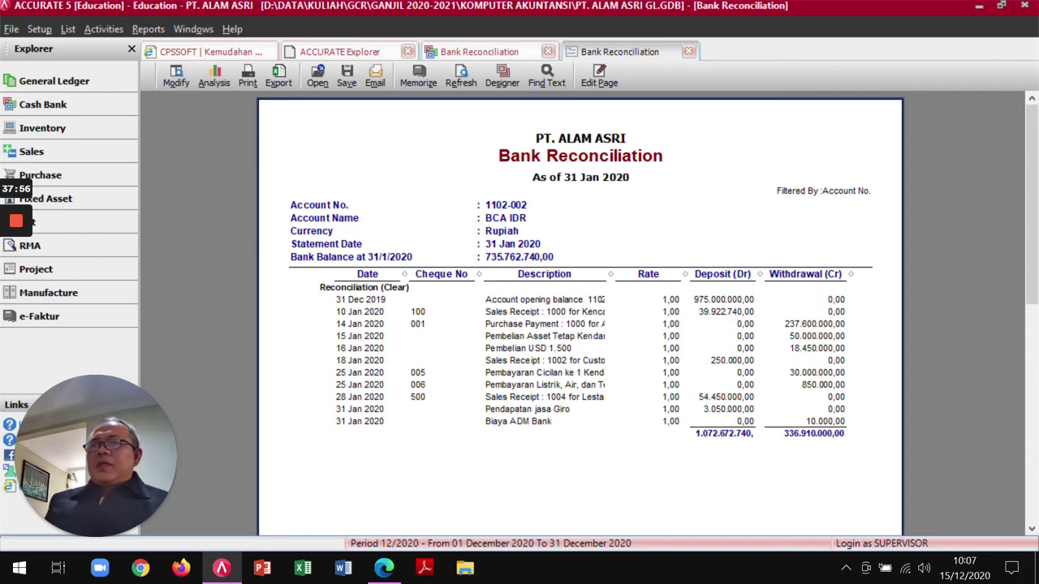
{"action": "key", "text": "alt+Tab"}
{"action": "scroll", "coordinate": [467, 287], "scroll_direction": "up", "scroll_amount": 5}
{"action": "scroll", "coordinate": [467, 287], "scroll_direction": "down", "scroll_amount": 5}
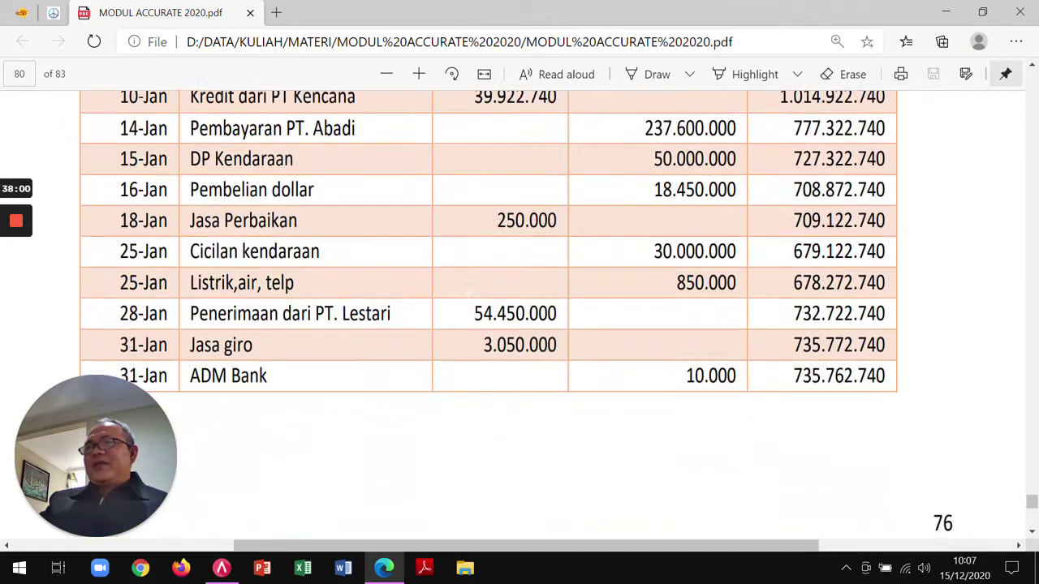
{"action": "scroll", "coordinate": [468, 288], "scroll_direction": "up", "scroll_amount": 3}
{"action": "key", "text": "alt+Tab"}
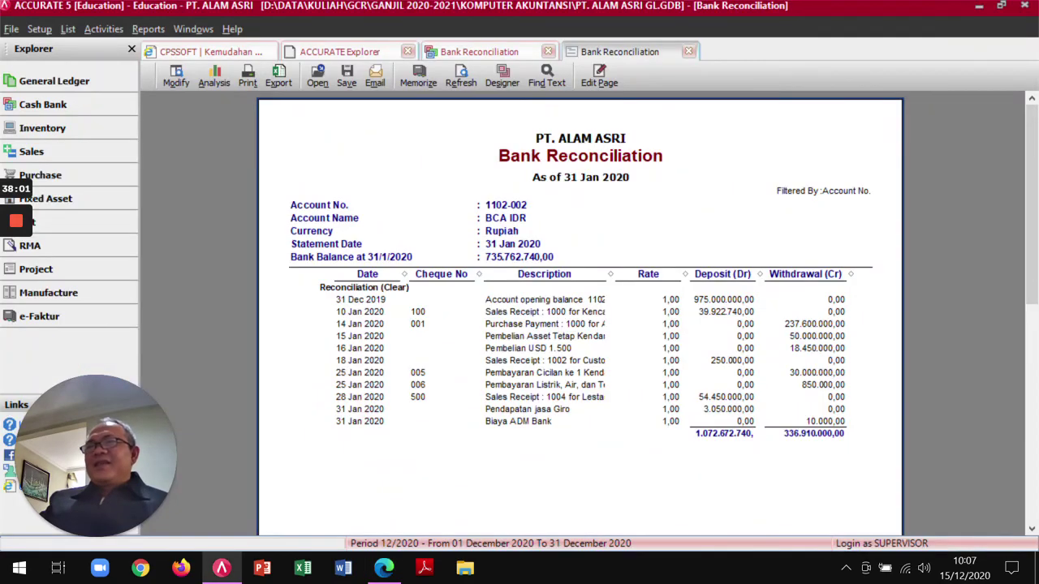
Close the report preview and save the BCA IDR bank reconciliation.
{"action": "left_click", "coordinate": [688, 51]}
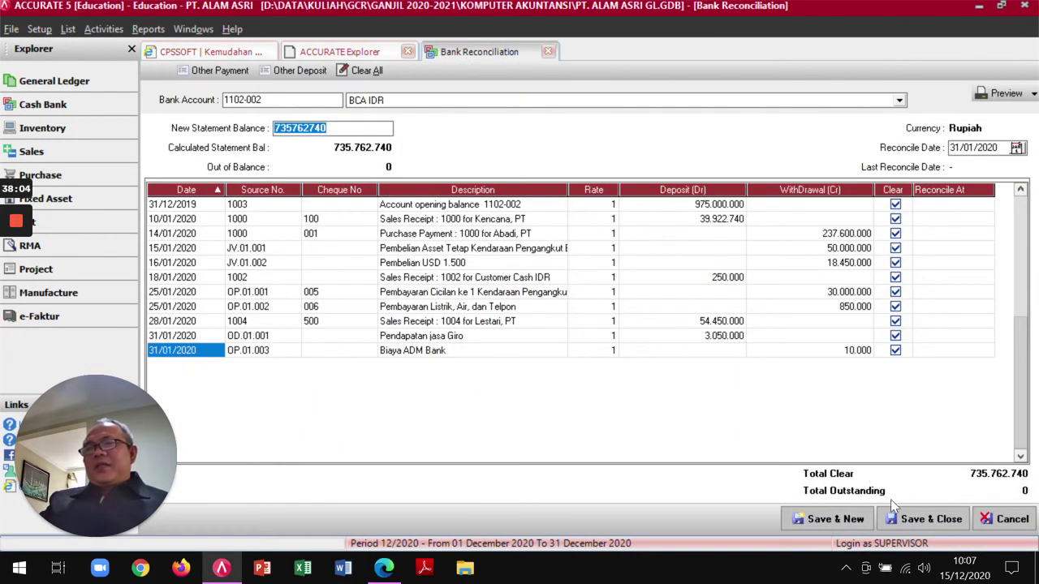
{"action": "left_click", "coordinate": [902, 519]}
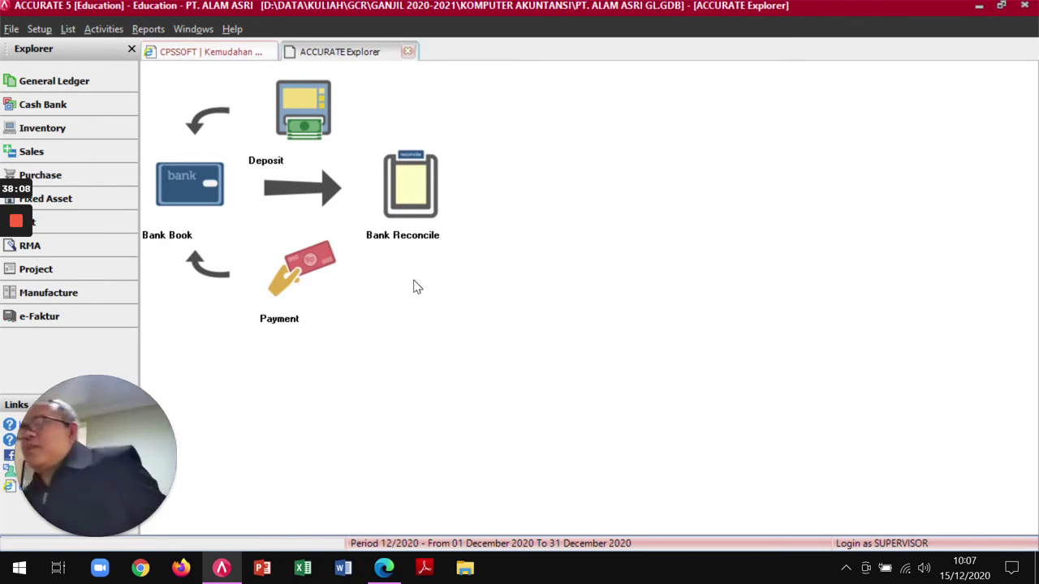
{"action": "left_click_drag", "start_coordinate": [162, 512], "coordinate": [968, 514]}
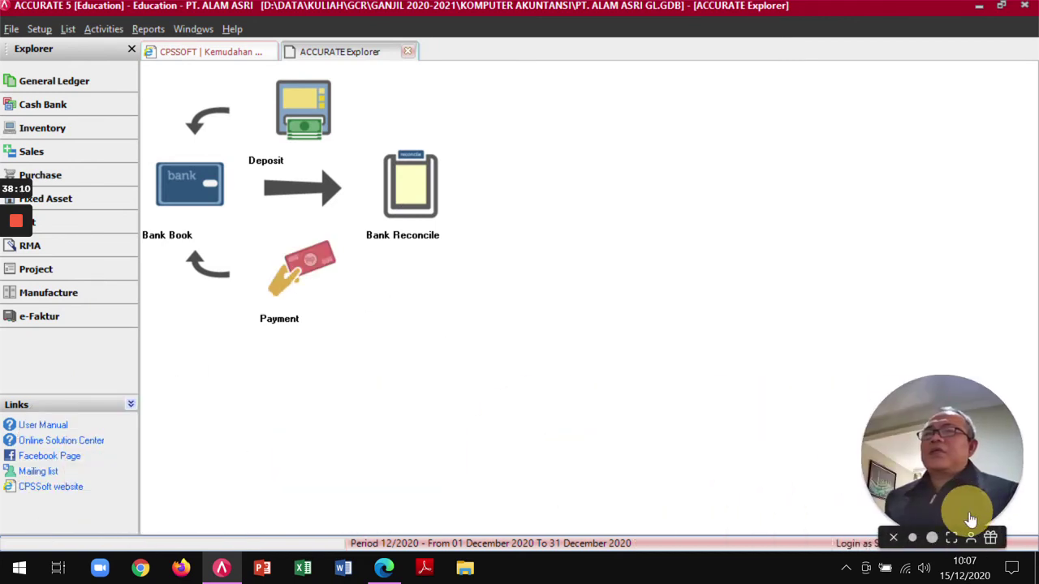
Open a blank bank reconciliation to view which bank accounts can be chosen, and close it without saving.
{"action": "left_click", "coordinate": [409, 185]}
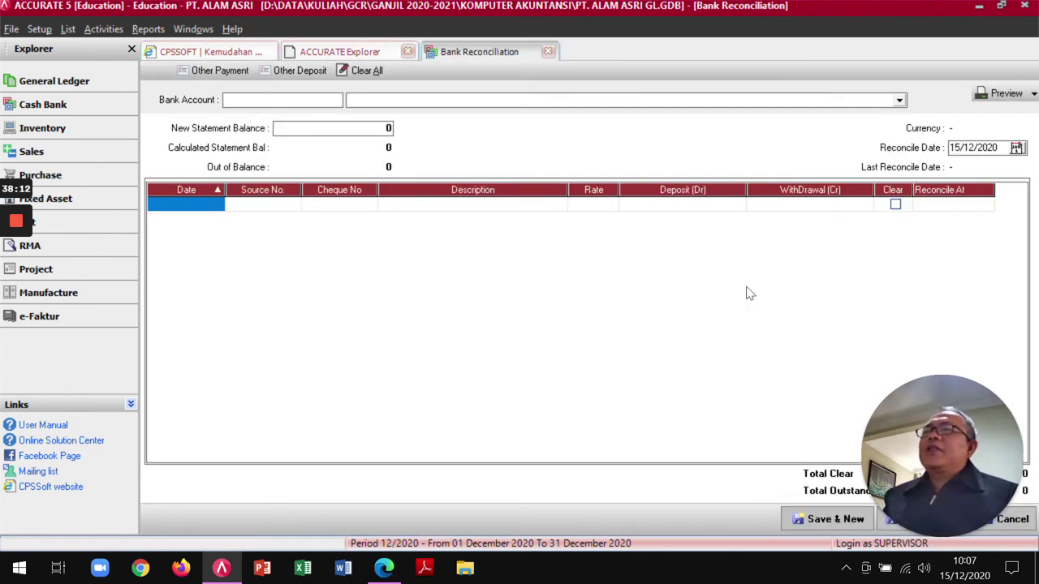
{"action": "left_click", "coordinate": [899, 100]}
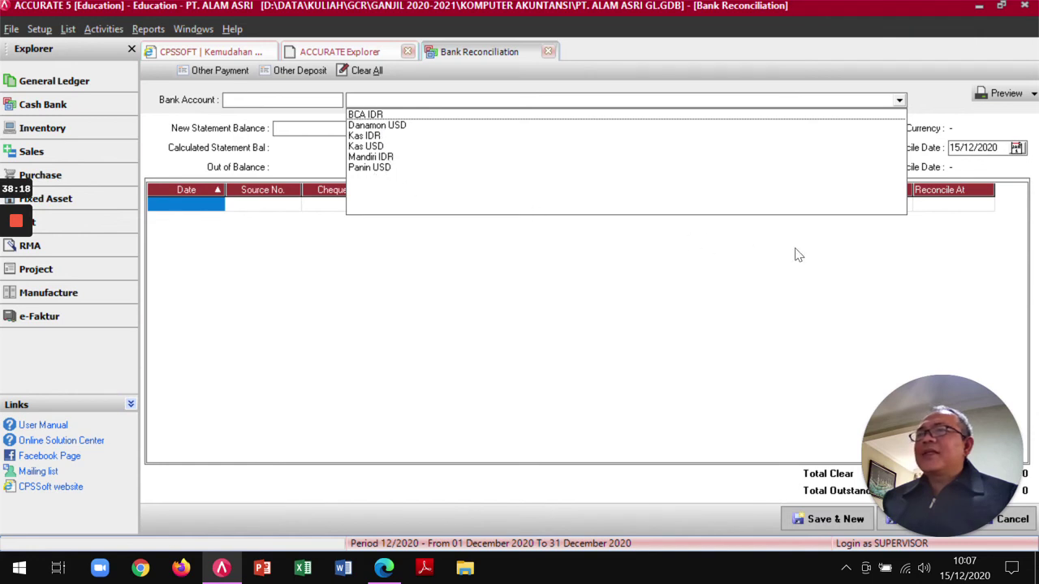
{"action": "left_click", "coordinate": [799, 80]}
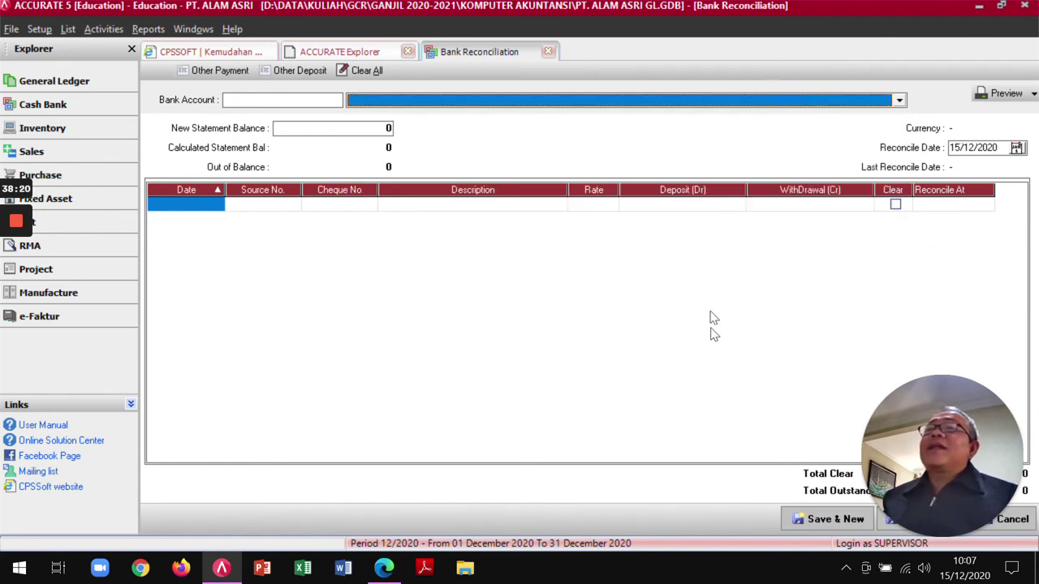
{"action": "left_click", "coordinate": [548, 53]}
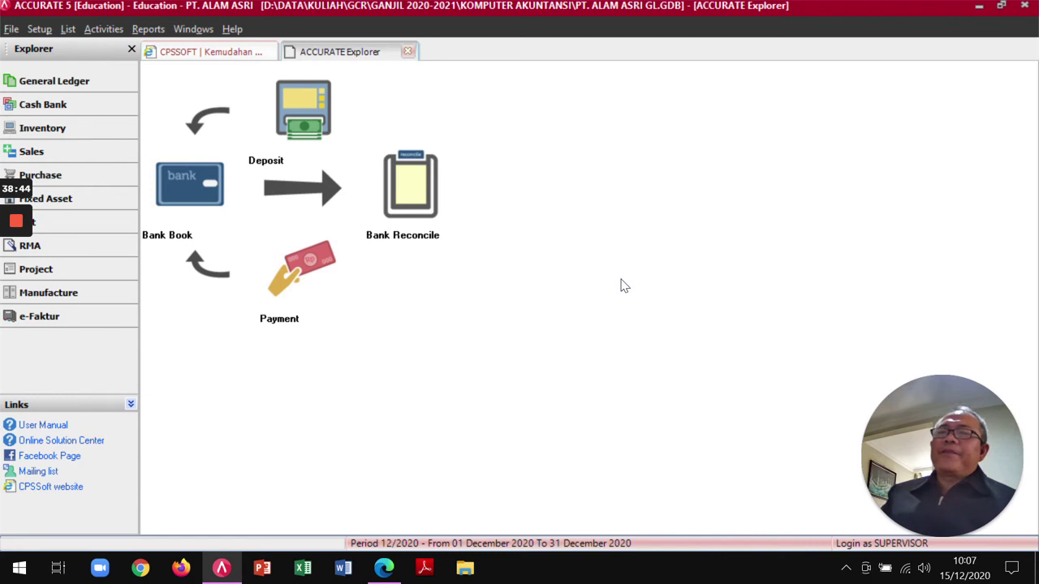
Leave the cash bank overview, expand the recurring BCA IDR payments in the Reminder and open the 25/02/2020 transaction's recurring record.
{"action": "left_click", "coordinate": [407, 53]}
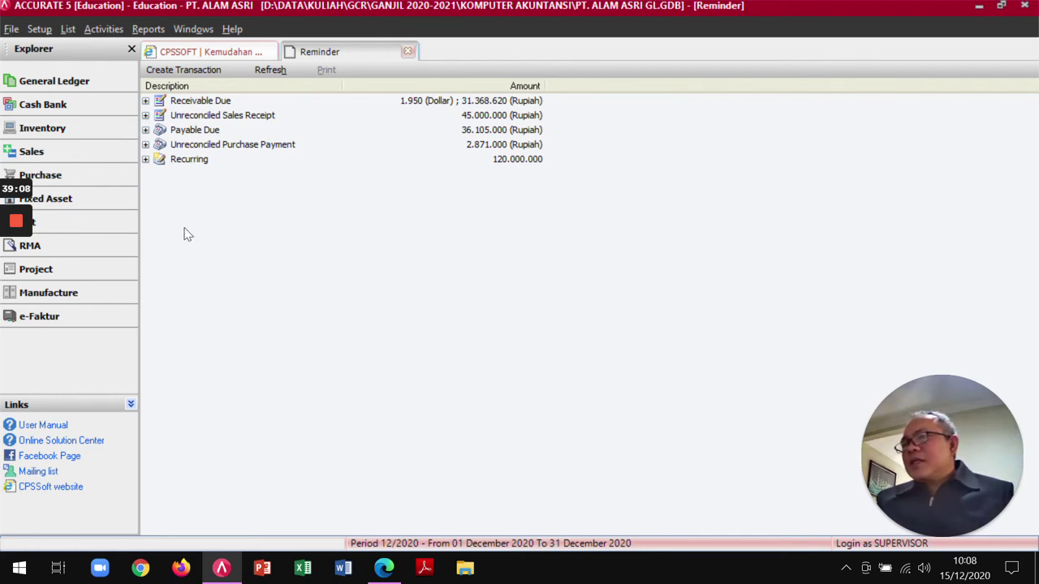
{"action": "left_click", "coordinate": [145, 159]}
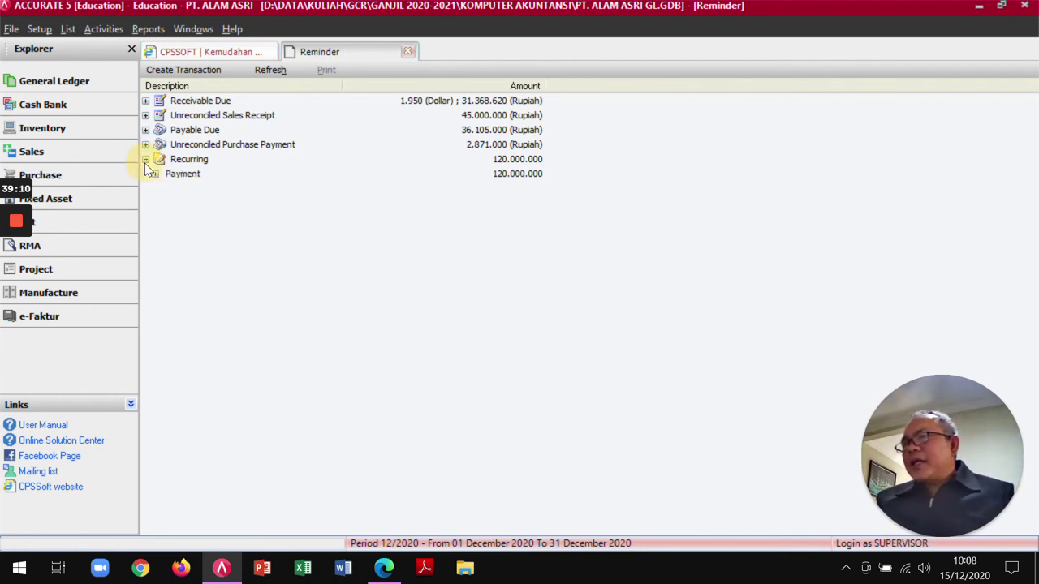
{"action": "left_click", "coordinate": [155, 173]}
{"action": "left_click", "coordinate": [165, 188]}
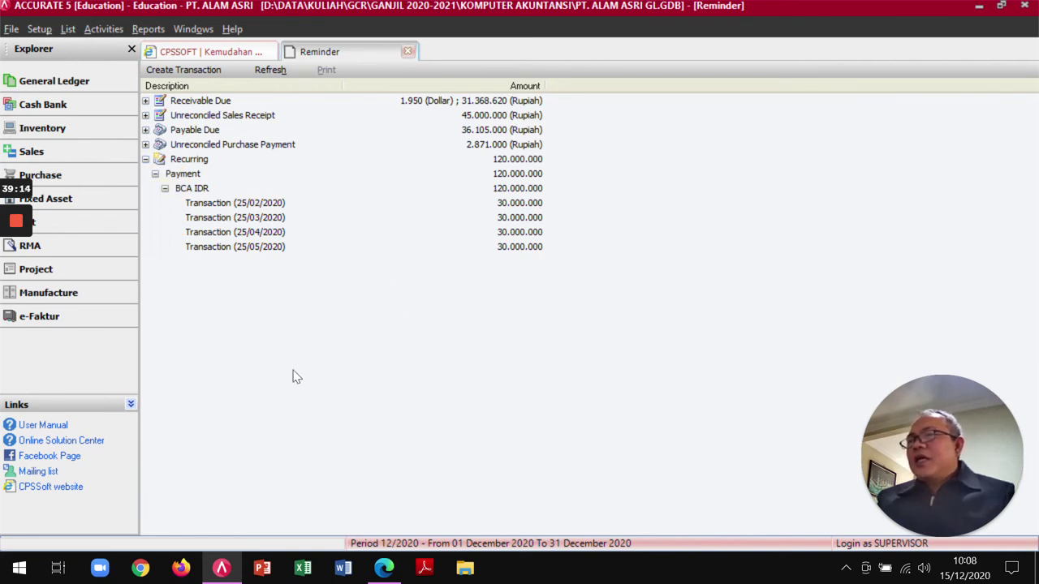
{"action": "left_click", "coordinate": [232, 208]}
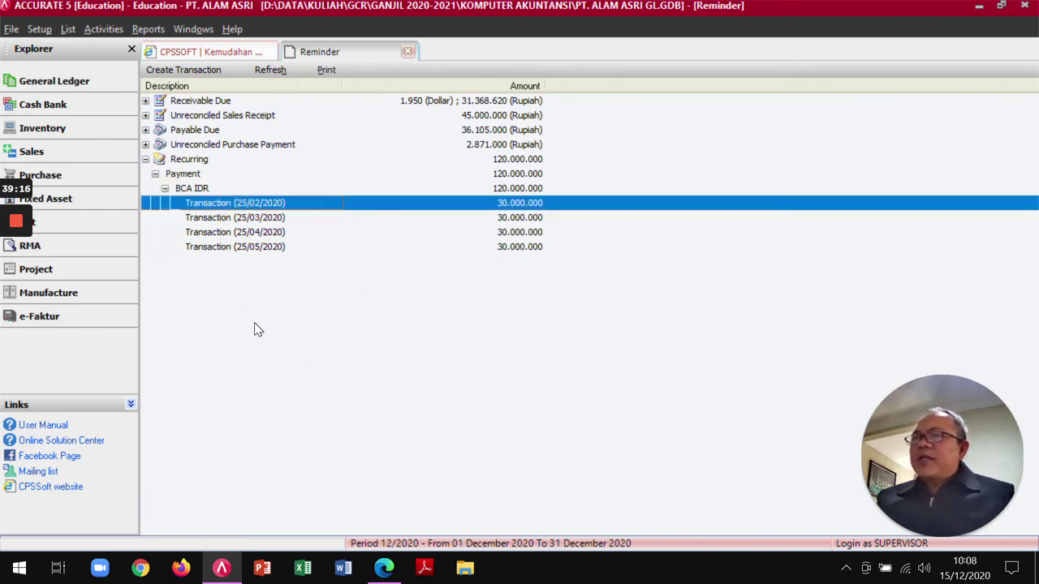
{"action": "double_click", "coordinate": [216, 203]}
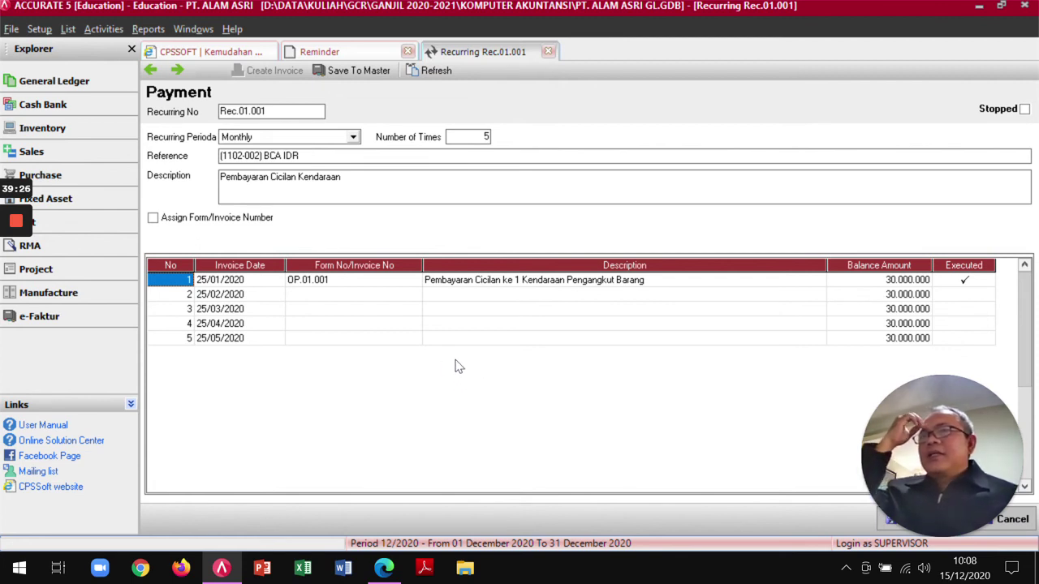
Create the payment for the 25/02/2020 instalment of Rec.01.001 and change its memo to "Pembayaran Cicilan ke 2 Kendaraan Pengangkut Barang".
{"action": "left_click", "coordinate": [179, 296]}
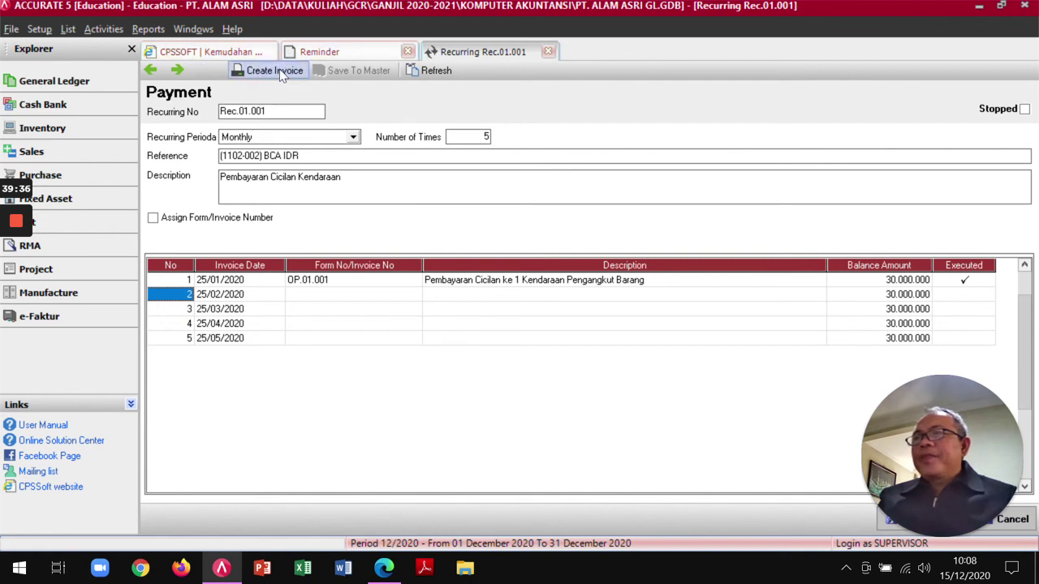
{"action": "left_click", "coordinate": [186, 281]}
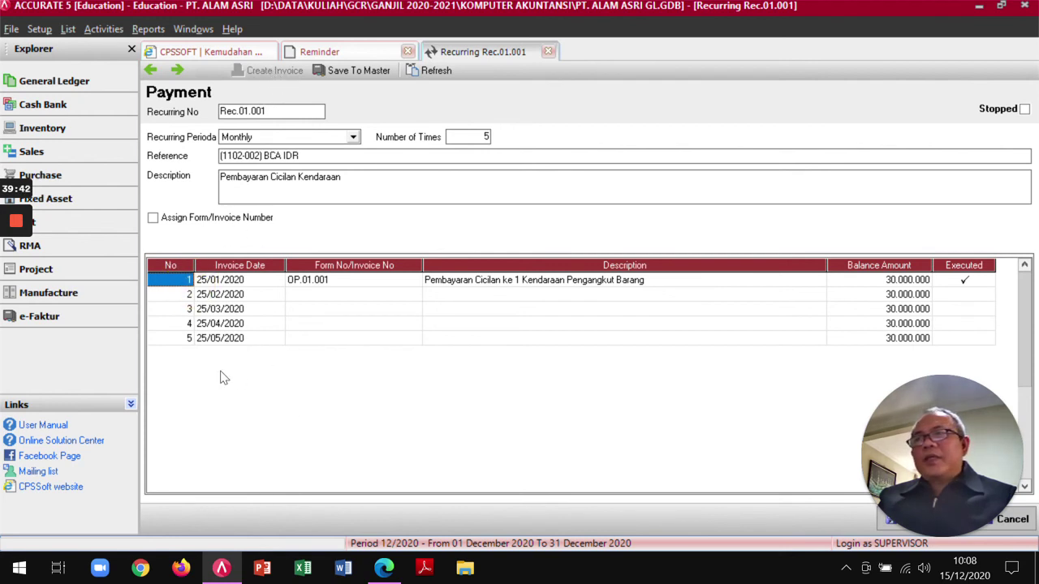
{"action": "left_click", "coordinate": [182, 295]}
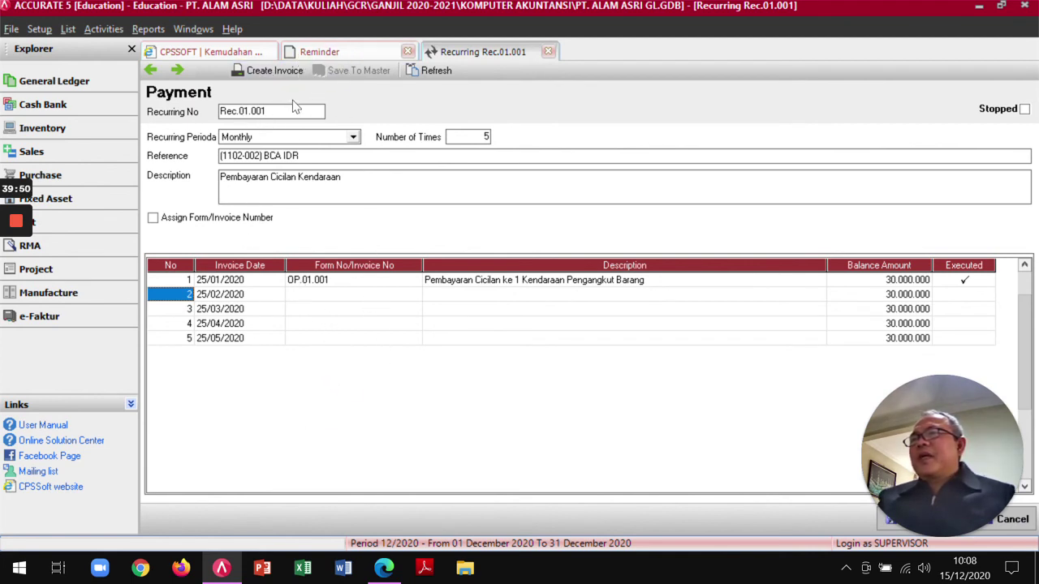
{"action": "left_click", "coordinate": [273, 71]}
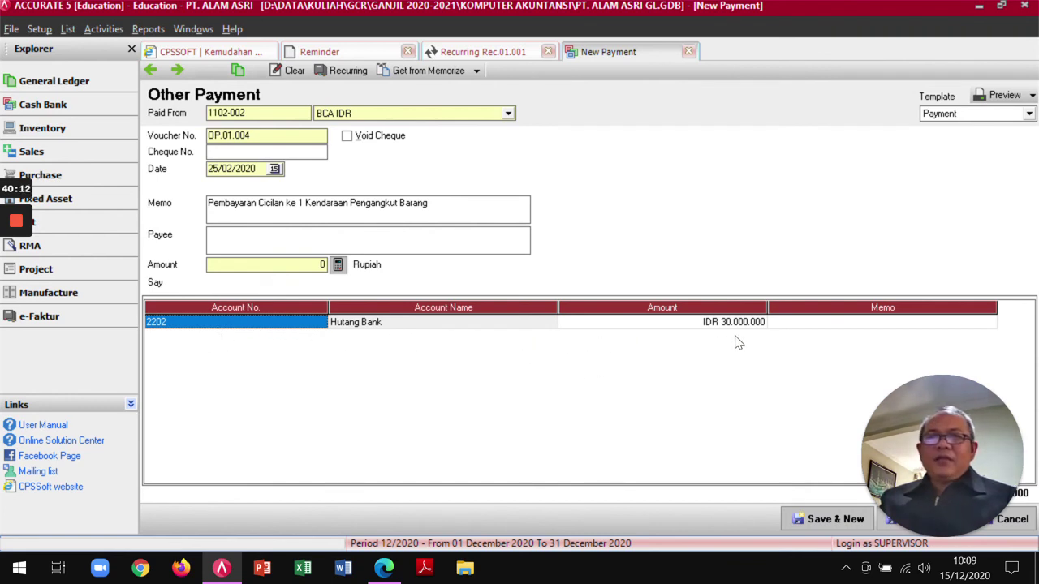
{"action": "left_click", "coordinate": [302, 203]}
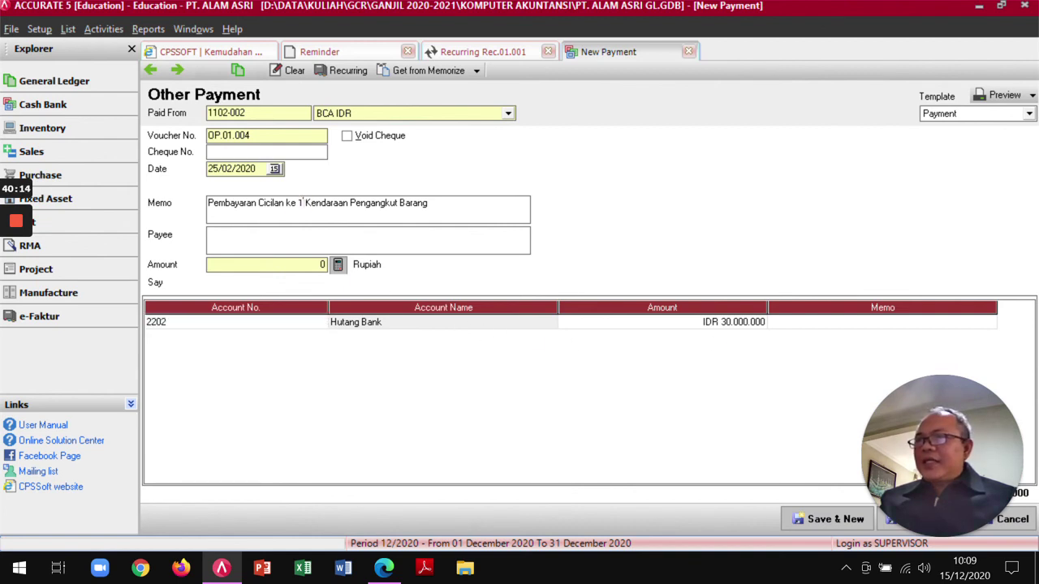
{"action": "key", "text": "BackSpace"}
{"action": "type", "text": "2"}
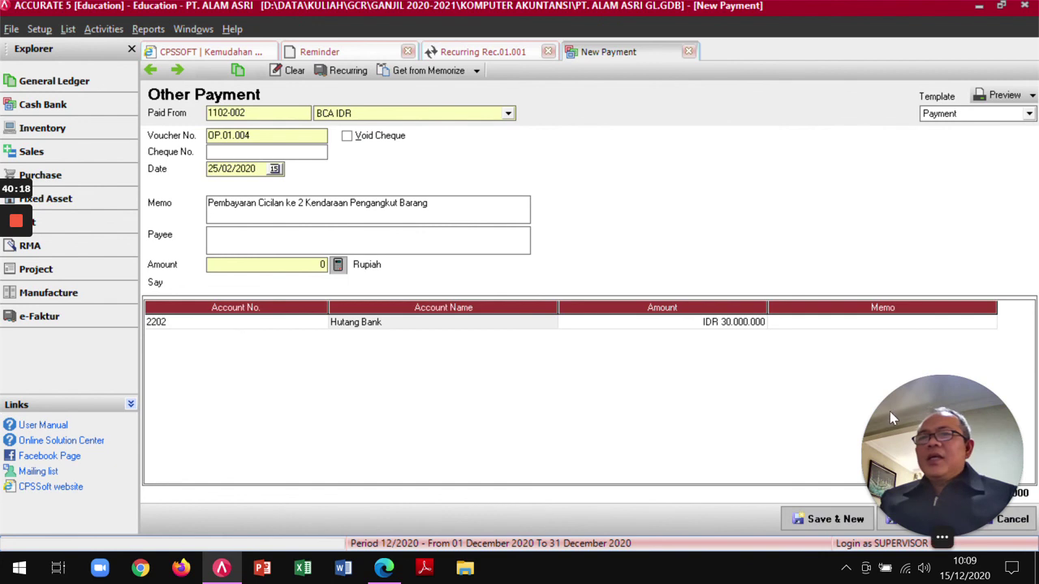
Fill the instalment payment's amount with the 30.000.000 calculated from its account line, and save and close the payment.
{"action": "left_click_drag", "start_coordinate": [889, 412], "coordinate": [487, 411]}
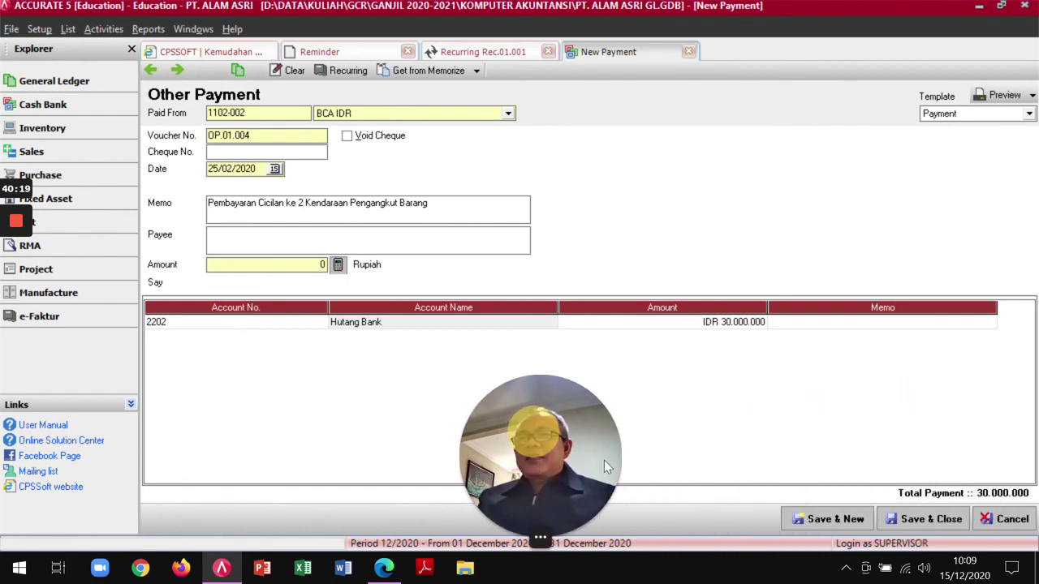
{"action": "left_click", "coordinate": [927, 519]}
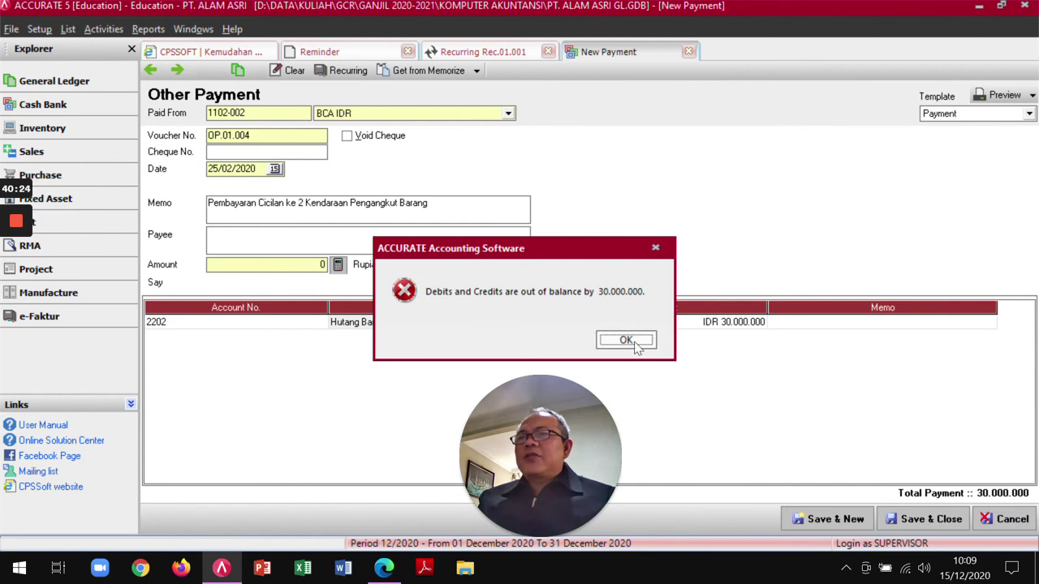
{"action": "left_click", "coordinate": [625, 340]}
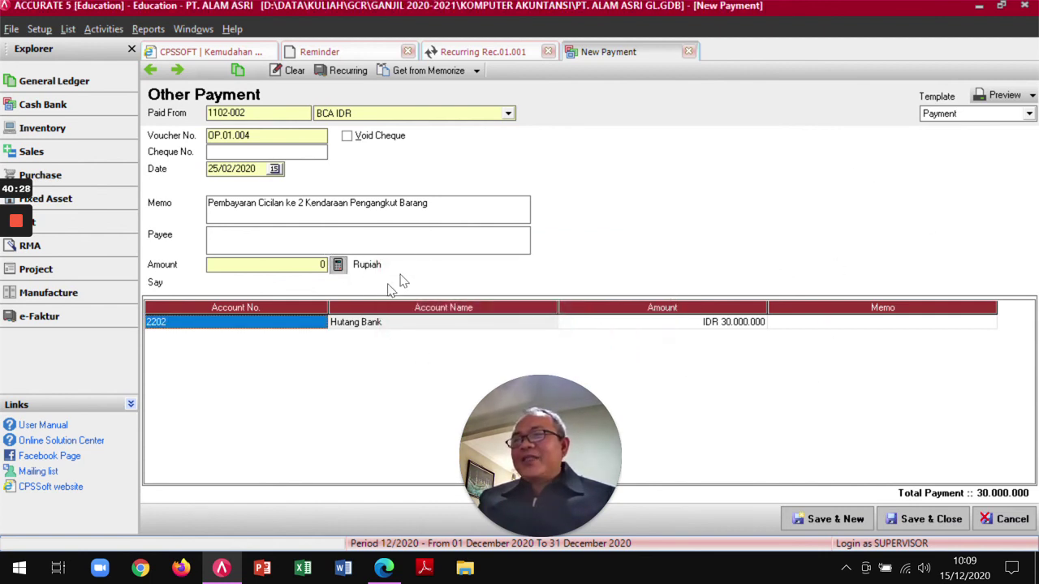
{"action": "left_click", "coordinate": [337, 265]}
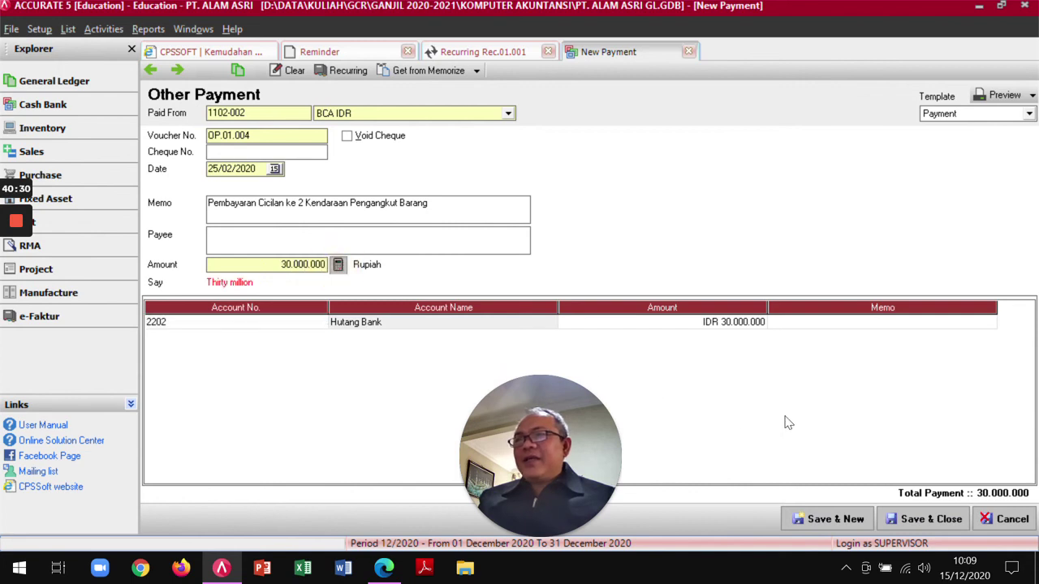
{"action": "left_click", "coordinate": [929, 518]}
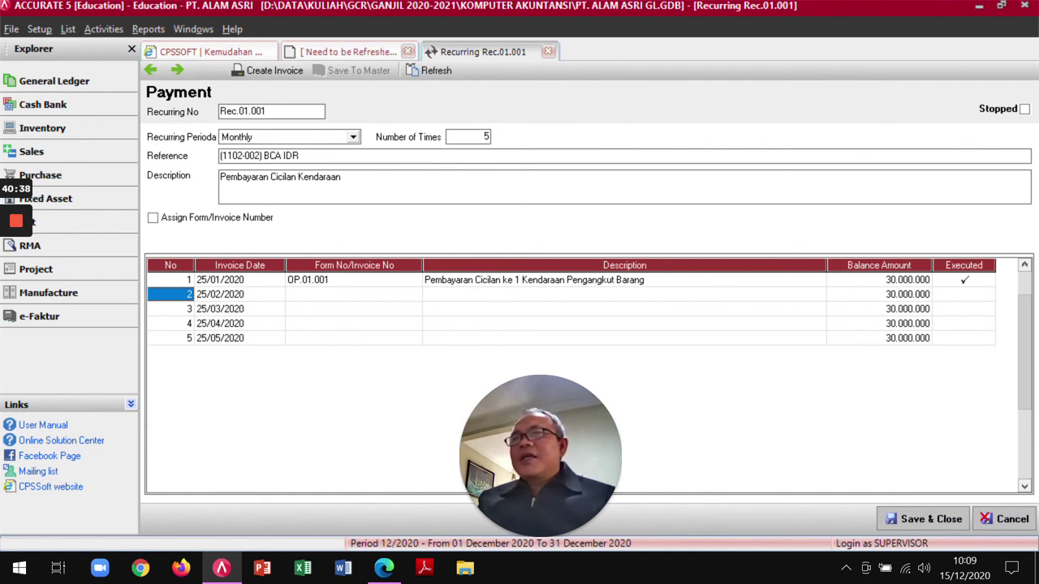
Refresh the Rec.01.001 instalment schedule, save and close the recurring record, and leave the Reminder.
{"action": "left_click", "coordinate": [436, 72]}
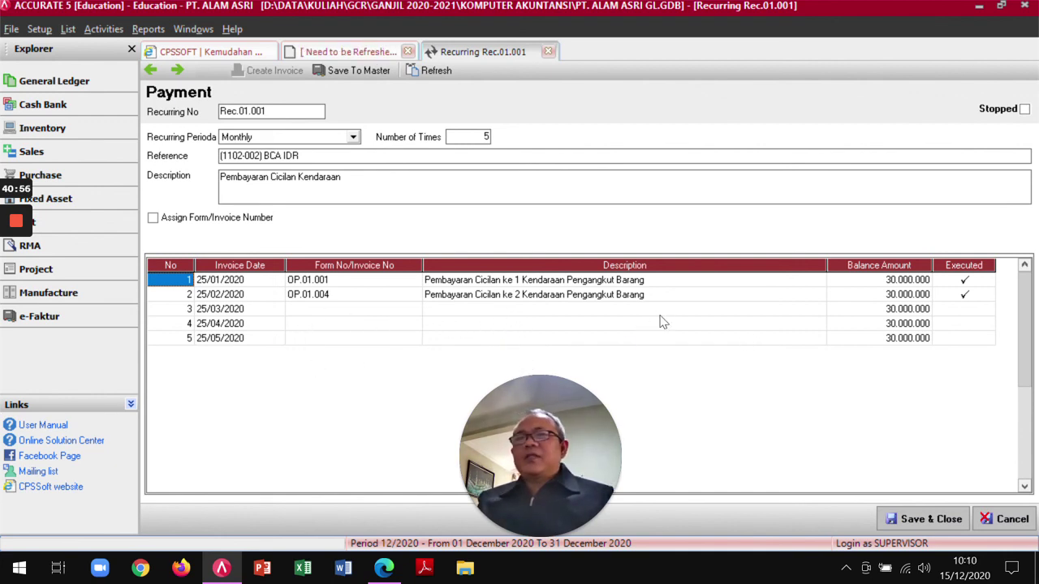
{"action": "left_click", "coordinate": [913, 523]}
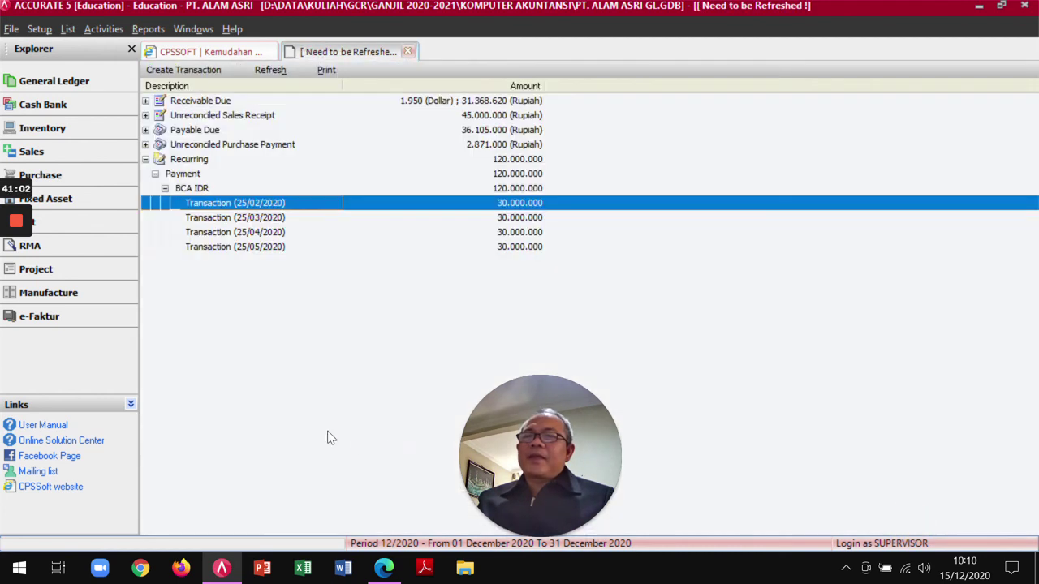
{"action": "left_click", "coordinate": [407, 51]}
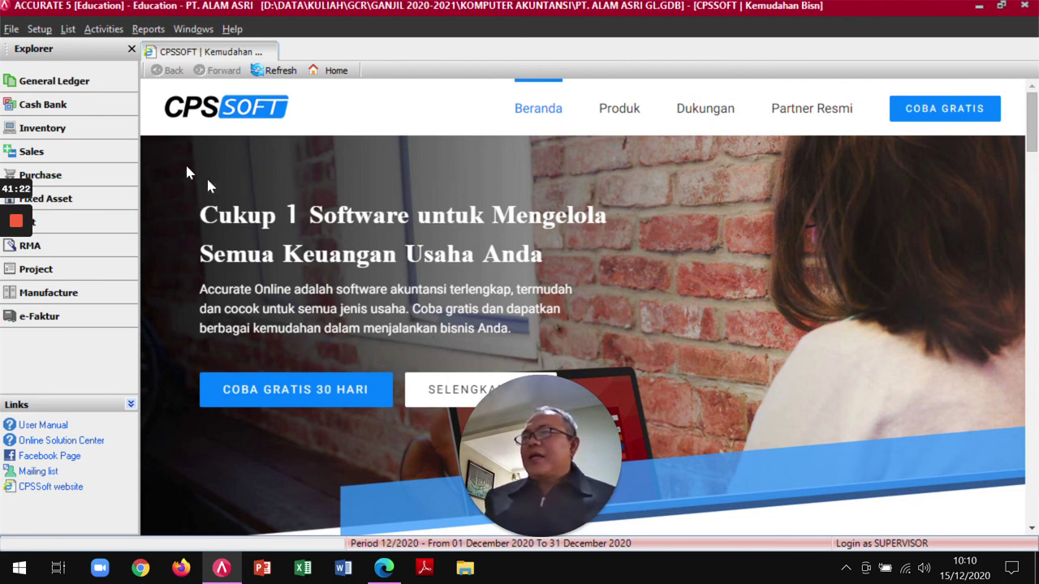
Start a new Other Payment in Cash Bank with BCA IDR as the account it is paid from.
{"action": "left_click", "coordinate": [43, 104]}
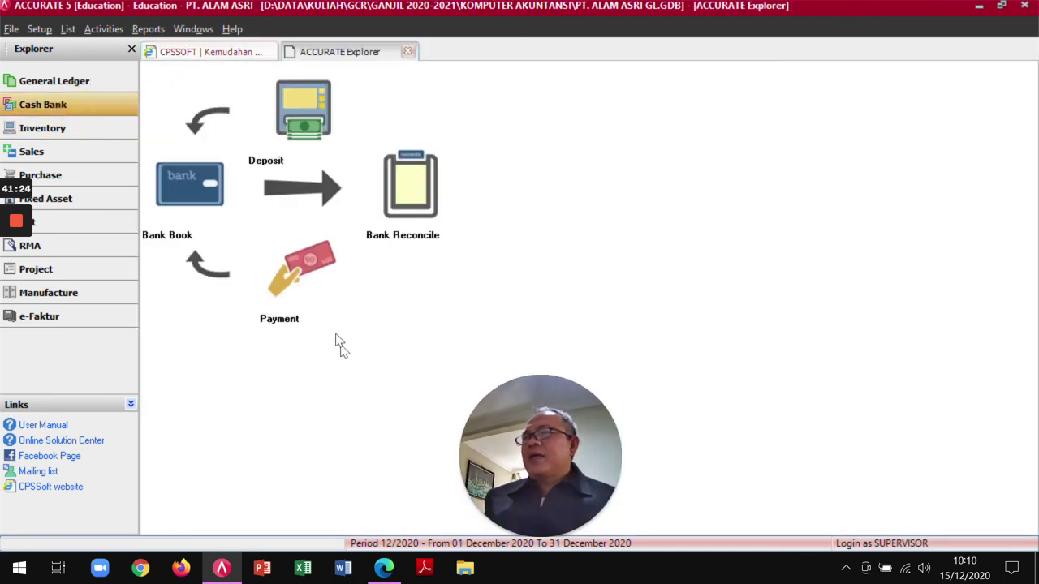
{"action": "left_click", "coordinate": [306, 270]}
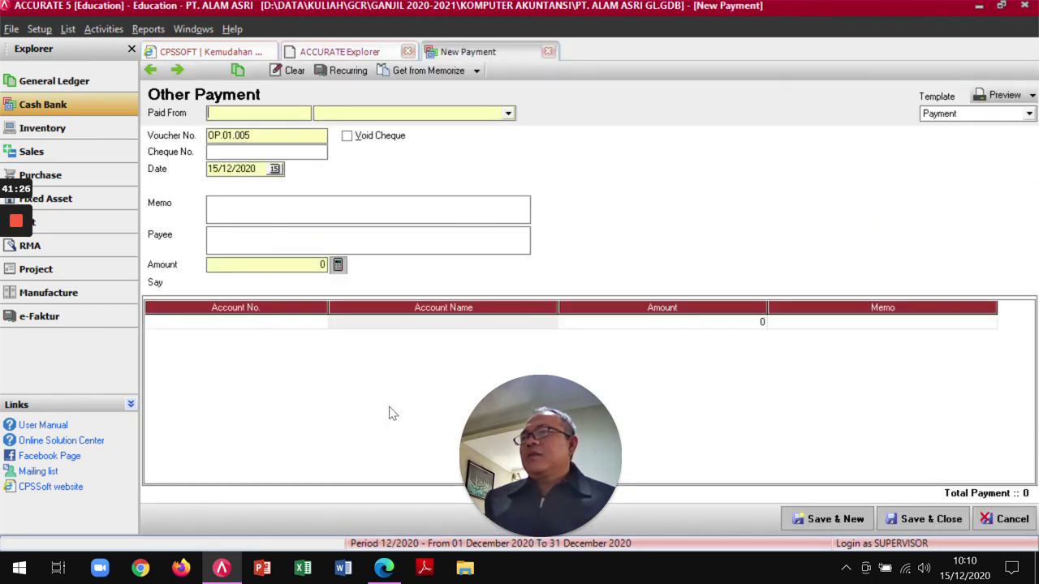
{"action": "left_click", "coordinate": [508, 115]}
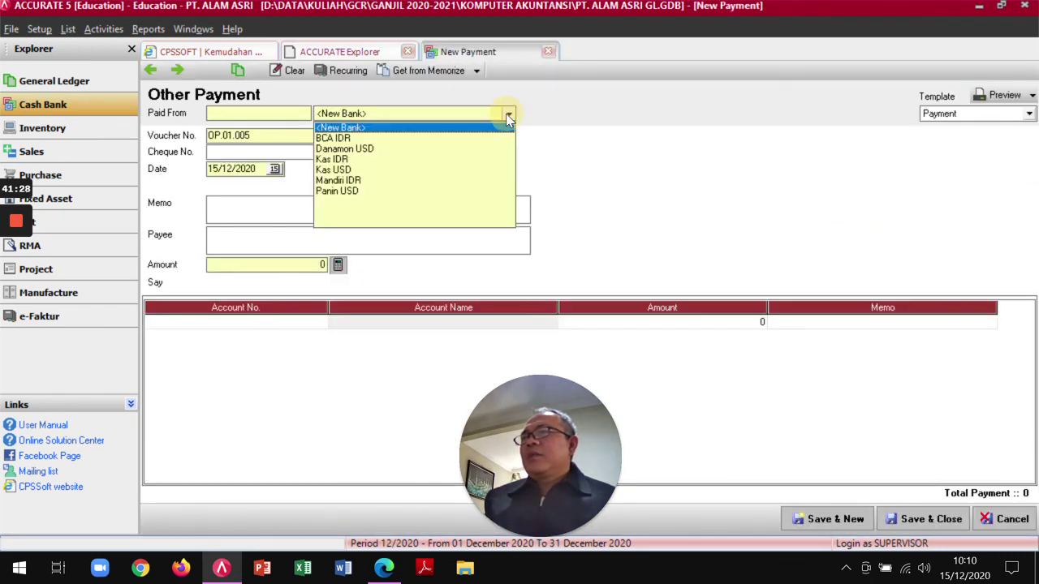
{"action": "left_click", "coordinate": [338, 139]}
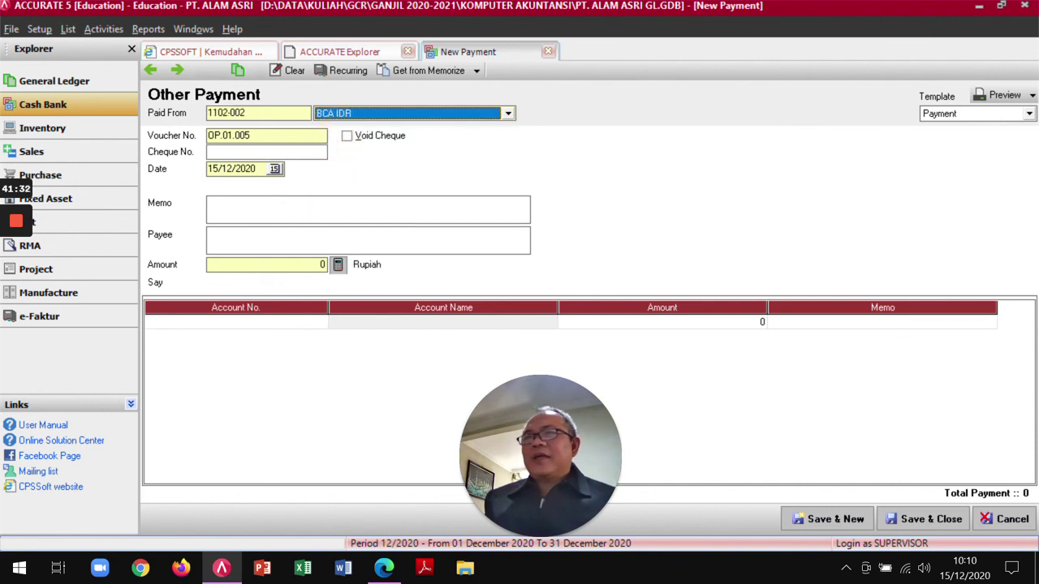
{"action": "left_click", "coordinate": [274, 169]}
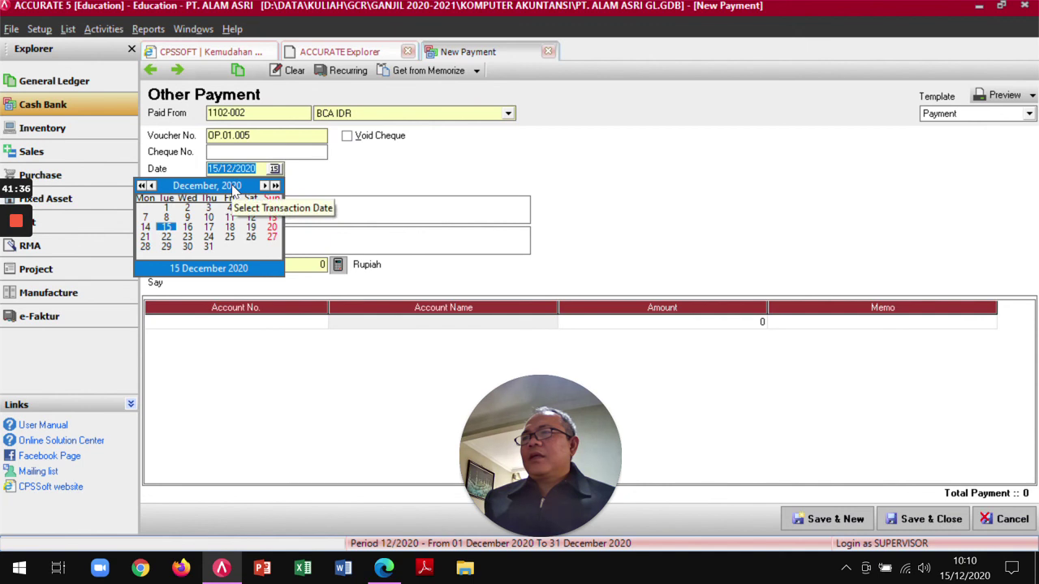
{"action": "left_click", "coordinate": [411, 156]}
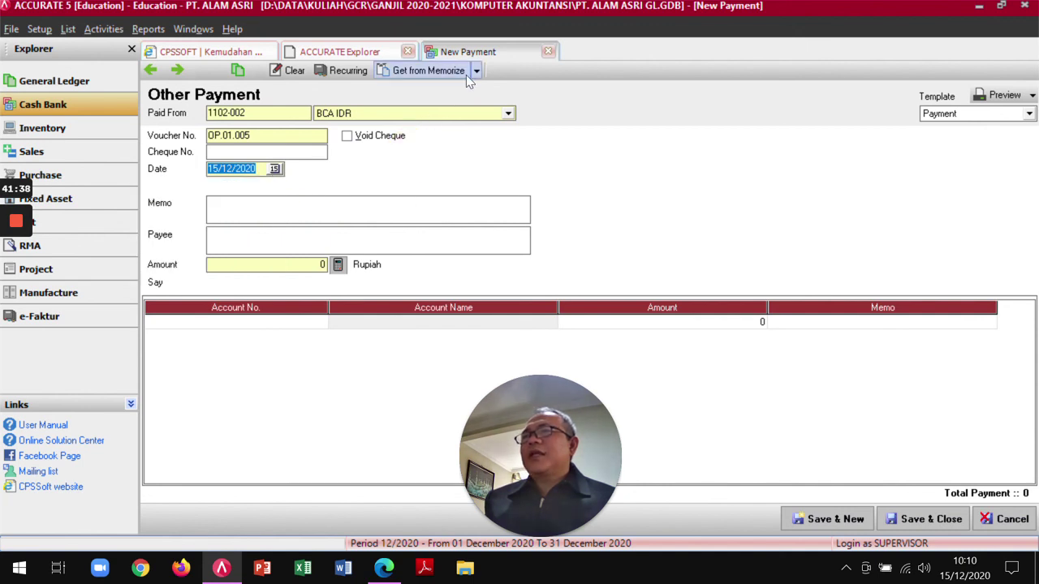
Fill the new payment from the memorized transaction MT.001.
{"action": "left_click", "coordinate": [477, 72]}
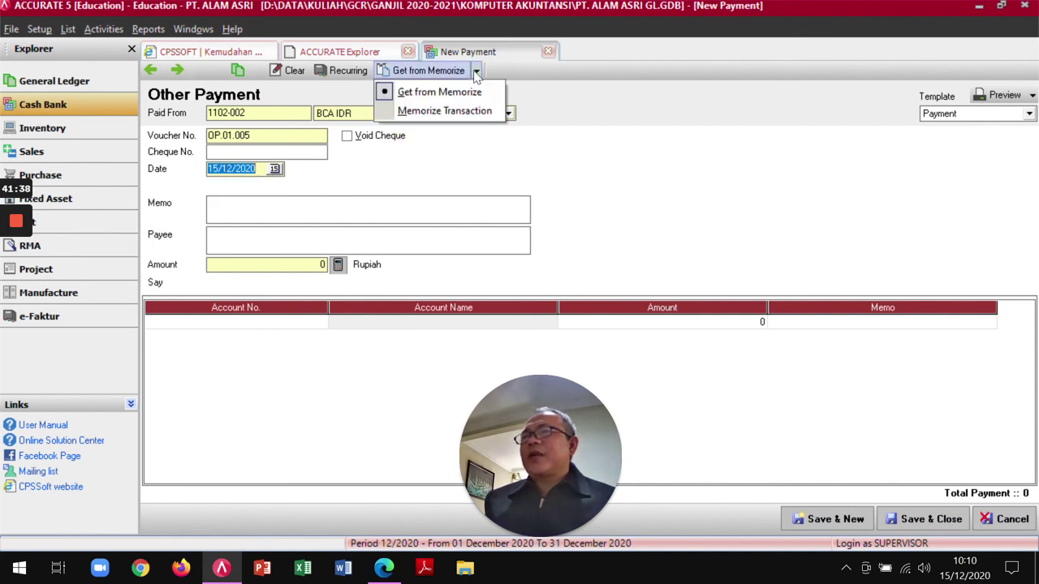
{"action": "left_click", "coordinate": [416, 93]}
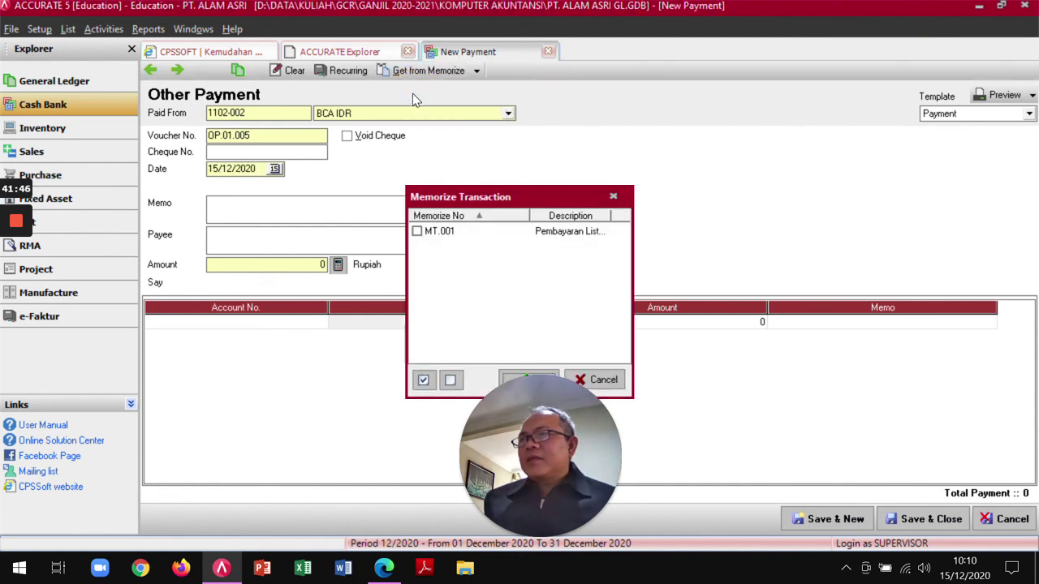
{"action": "left_click", "coordinate": [417, 232]}
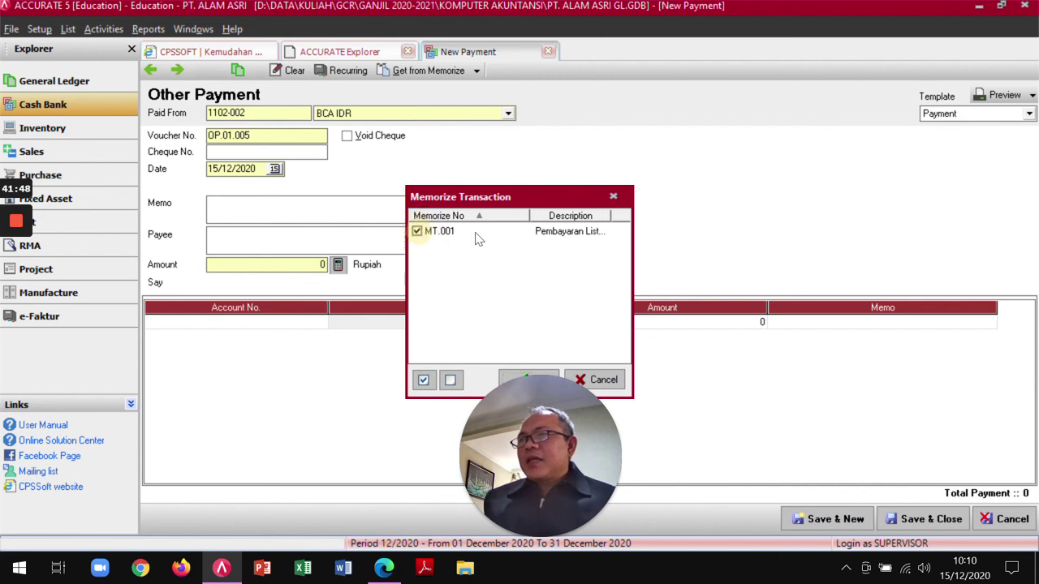
{"action": "left_click_drag", "start_coordinate": [524, 197], "coordinate": [592, 109]}
{"action": "left_click", "coordinate": [595, 283]}
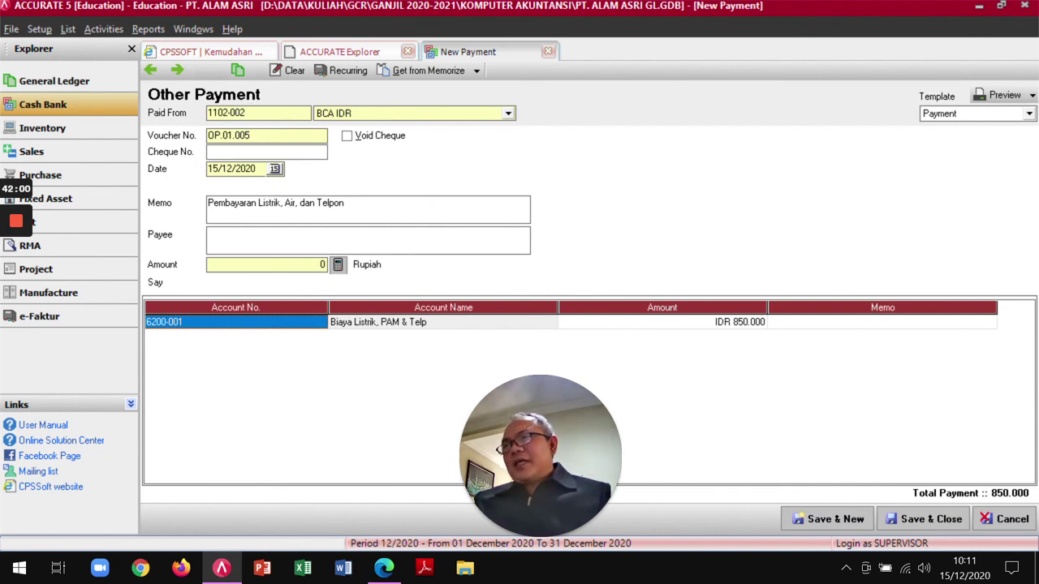
Set the date of the electricity, water and telephone payment to 25/02/2020.
{"action": "left_click", "coordinate": [276, 169]}
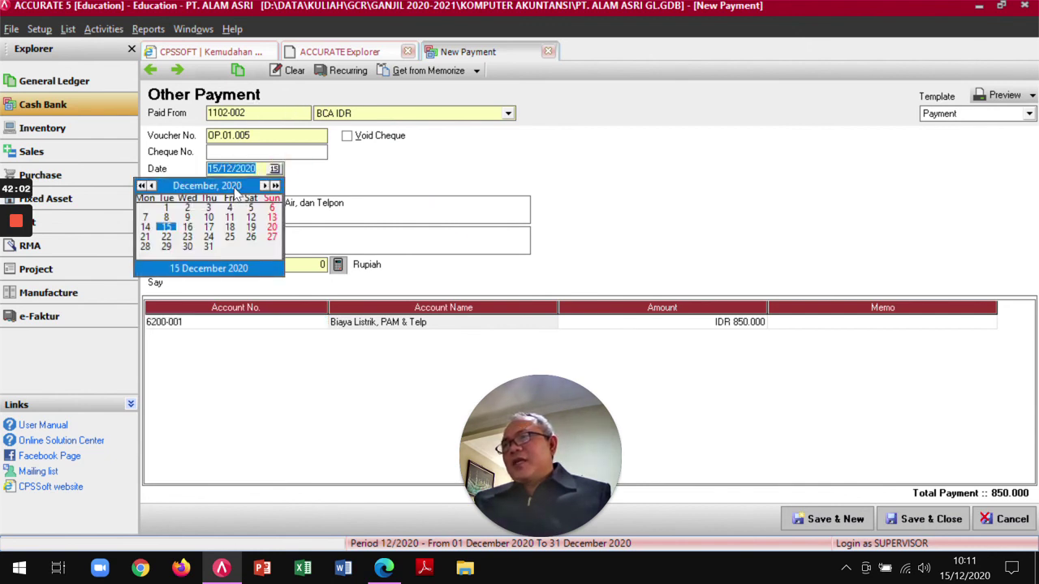
{"action": "left_click", "coordinate": [237, 187]}
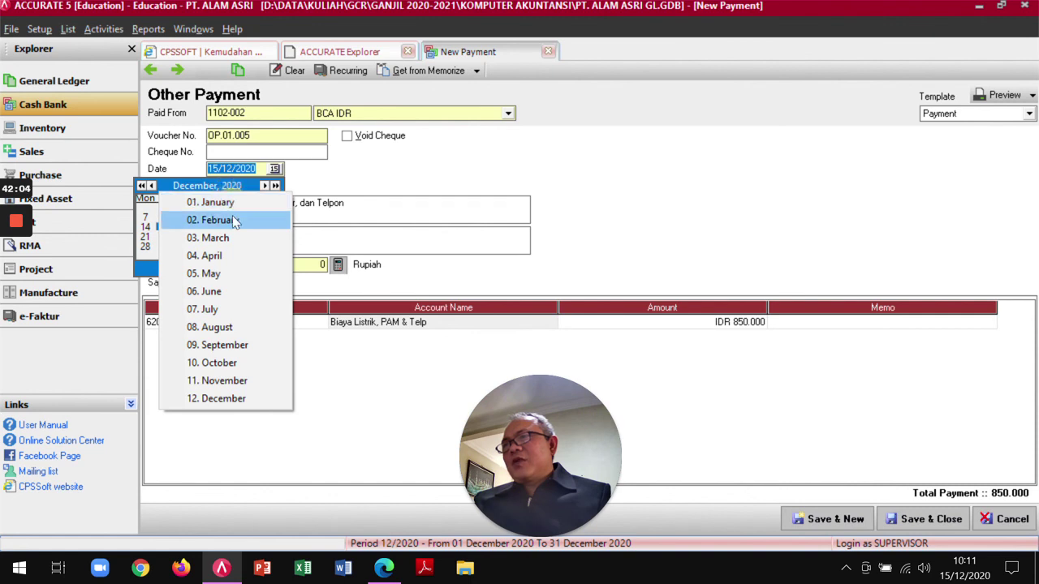
{"action": "left_click", "coordinate": [223, 220]}
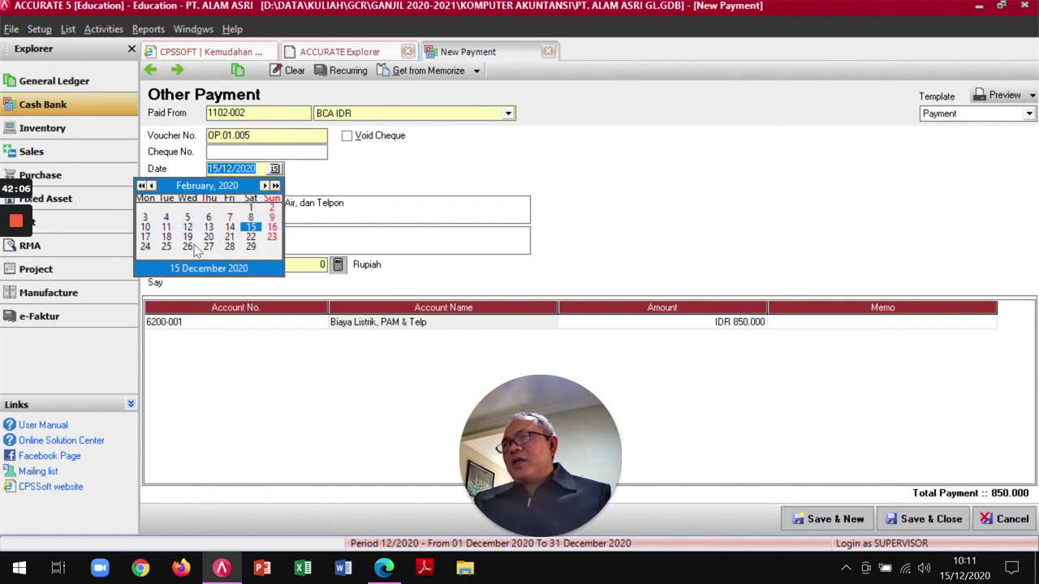
{"action": "left_click", "coordinate": [169, 246]}
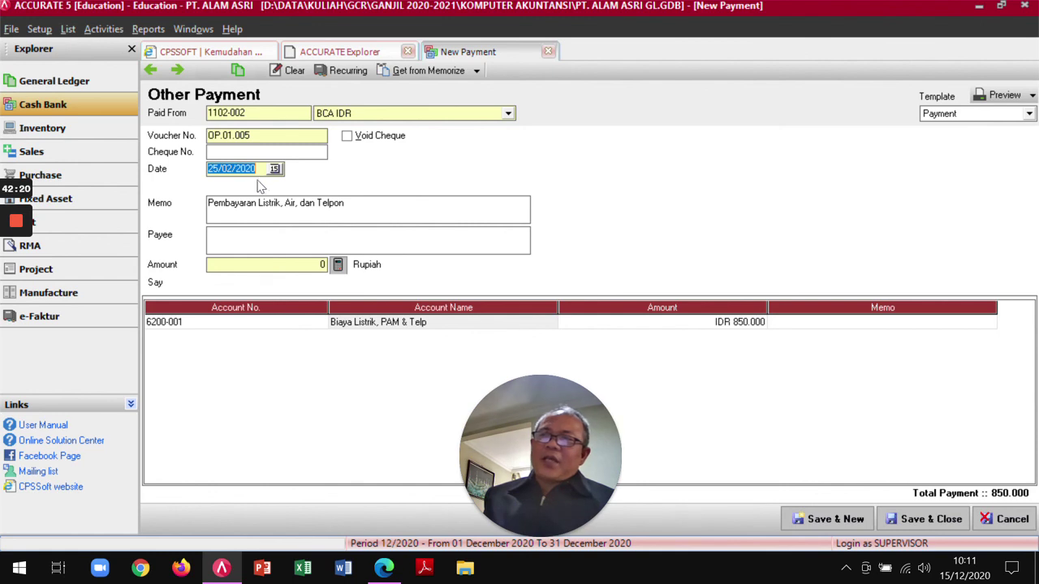
Set the amount of the Biaya Listrik, PAM & Telp line to 700.000 without keeping an extra blank line.
{"action": "left_click", "coordinate": [683, 330]}
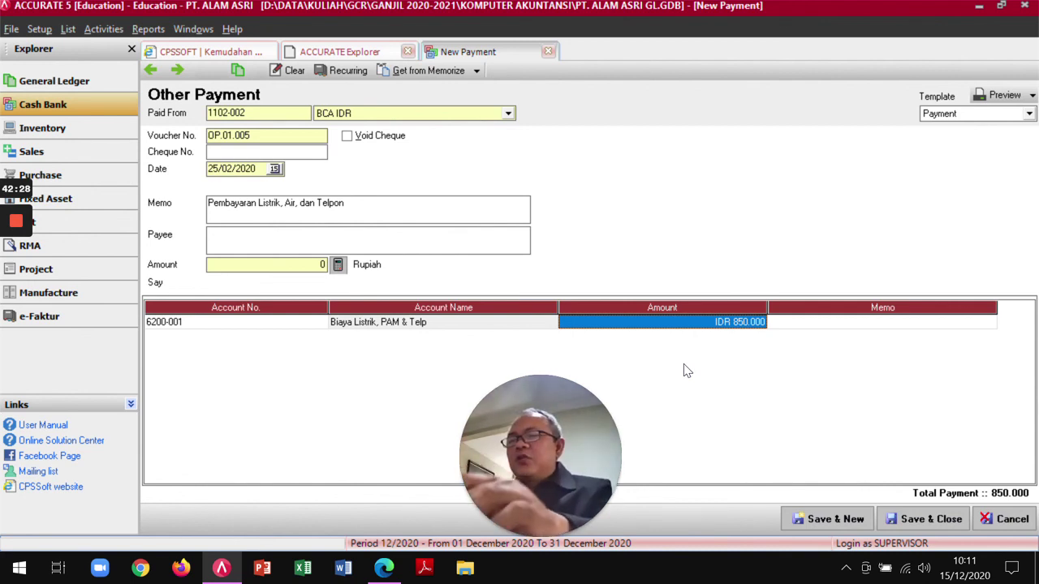
{"action": "type", "text": "700."}
{"action": "type", "text": "0000"}
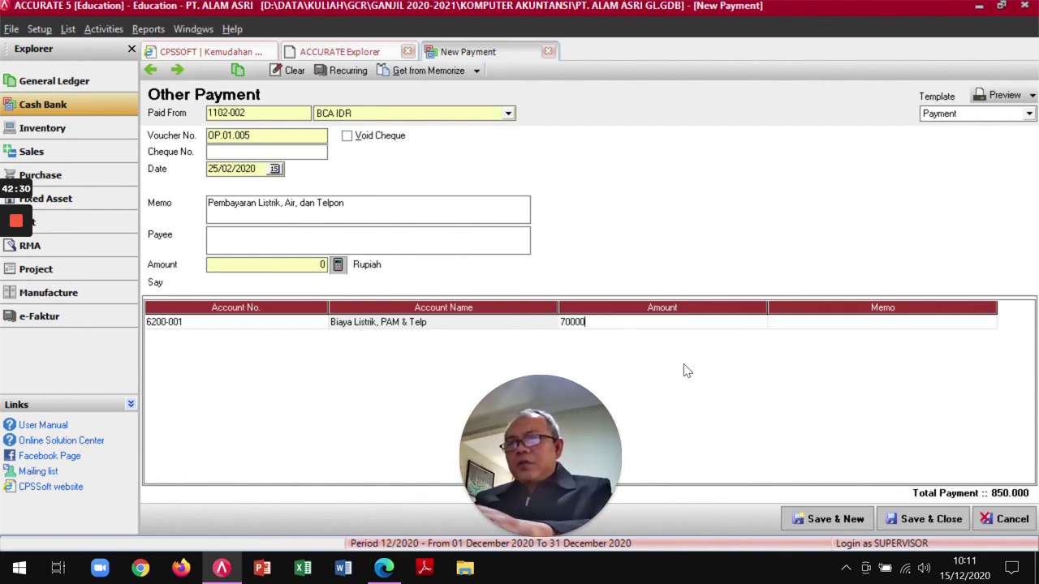
{"action": "key", "text": "Return"}
{"action": "key", "text": "Return"}
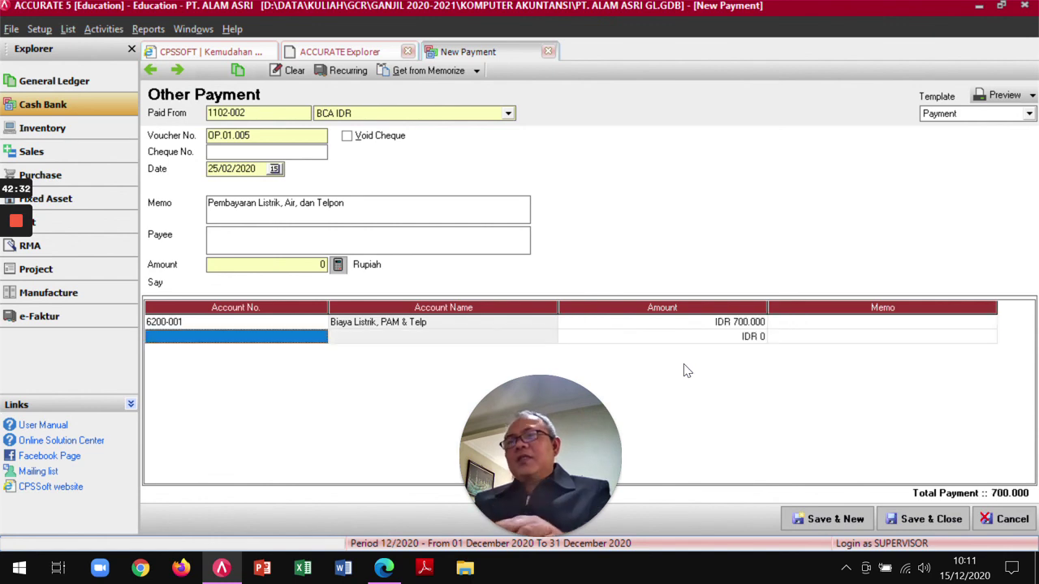
{"action": "key", "text": "Up"}
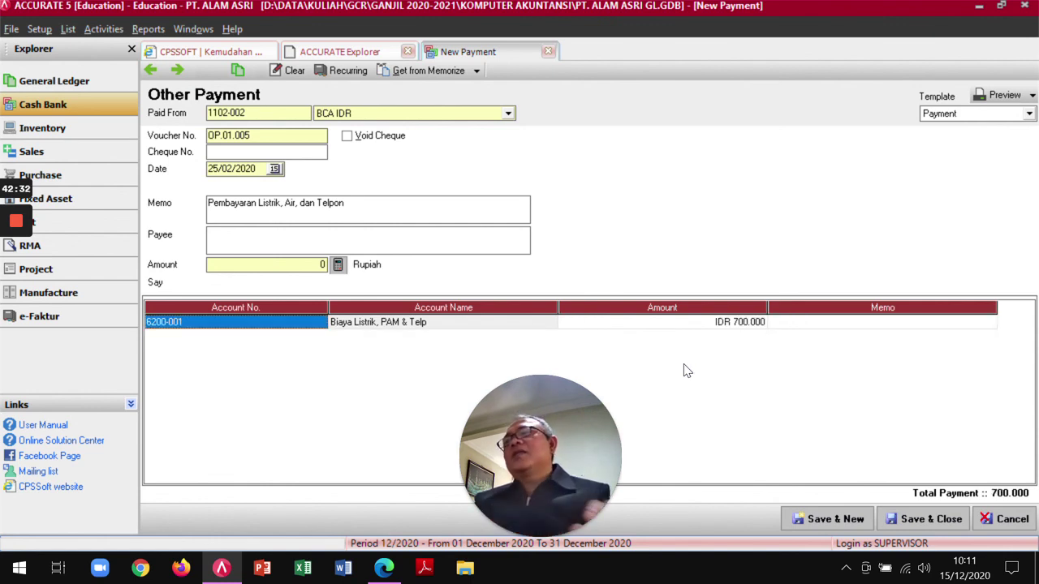
Fill the payment's amount with the 700.000 calculated from its expense line, save and close it, and leave the cash bank overview.
{"action": "left_click", "coordinate": [337, 265]}
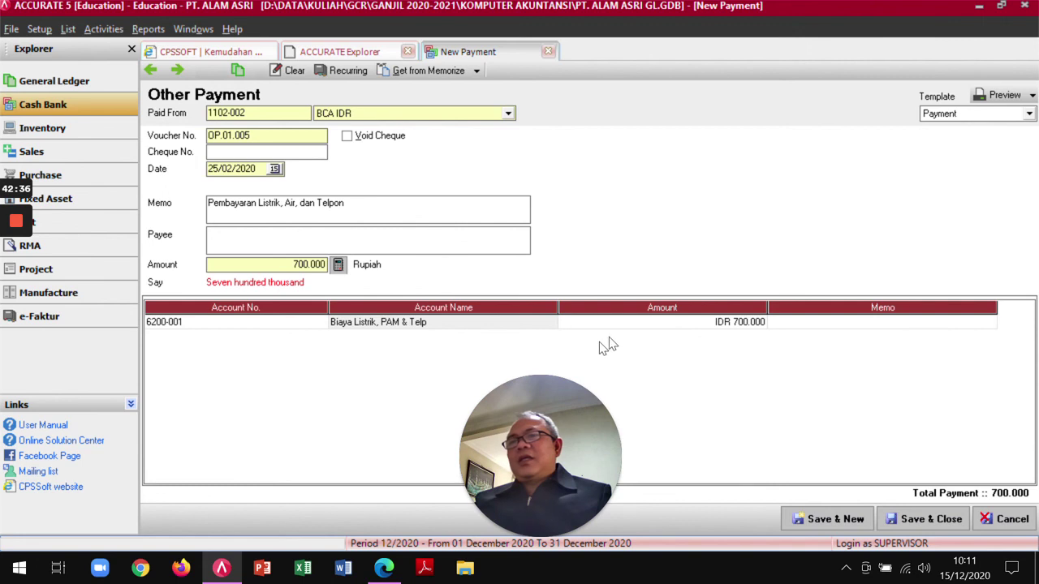
{"action": "left_click", "coordinate": [930, 524]}
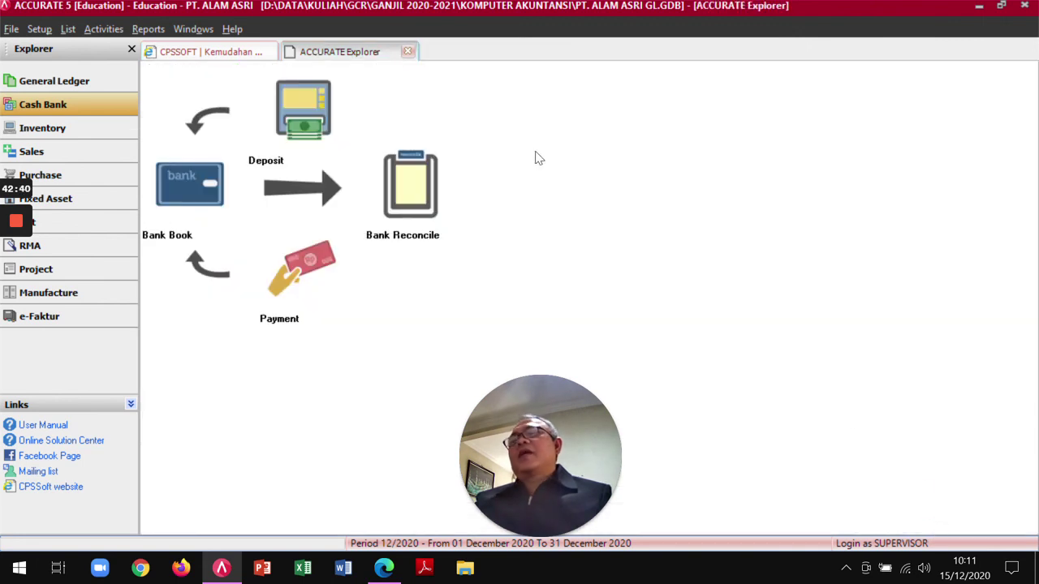
{"action": "left_click", "coordinate": [408, 51]}
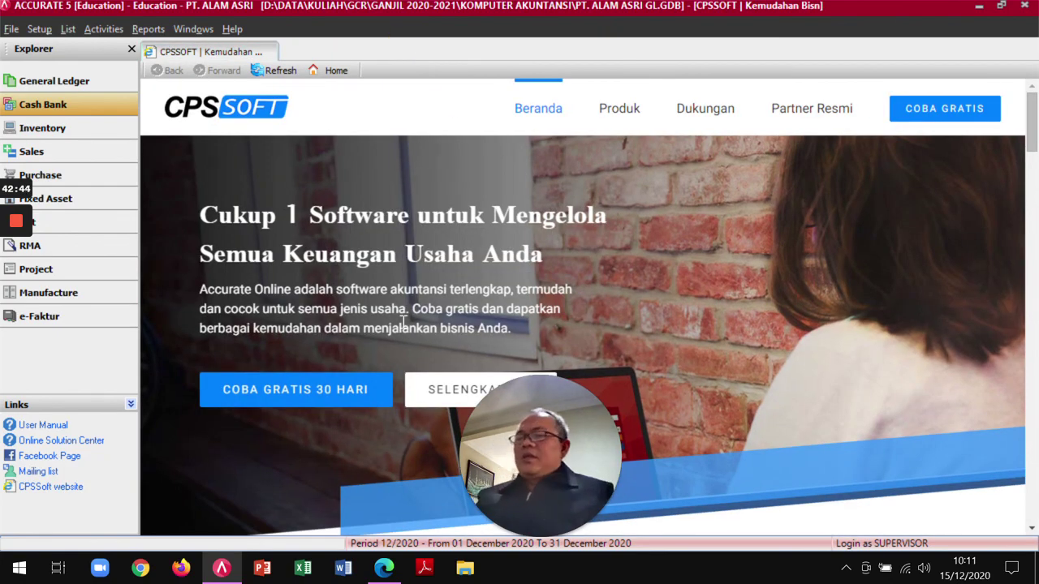
Switch to MODUL ACCURATE 2020.pdf in the browser, review its final pages on the bank administration payment and completed bank reconciliation, and close the document.
{"action": "key", "text": "alt+Tab"}
{"action": "scroll", "coordinate": [403, 320], "scroll_direction": "down", "scroll_amount": 10}
{"action": "scroll", "coordinate": [403, 309], "scroll_direction": "down", "scroll_amount": 10}
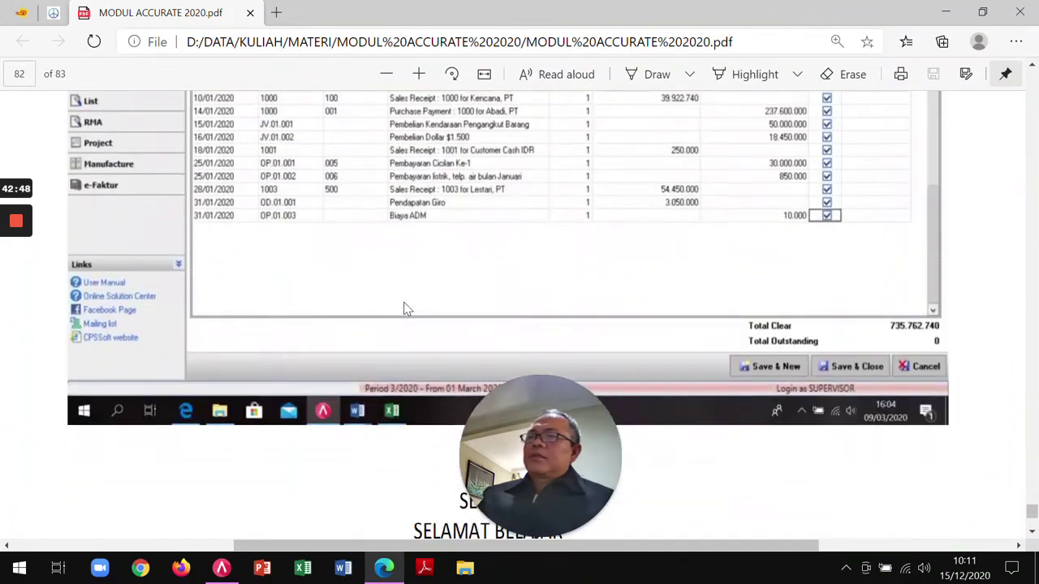
{"action": "scroll", "coordinate": [405, 307], "scroll_direction": "down", "scroll_amount": 5}
{"action": "scroll", "coordinate": [406, 307], "scroll_direction": "up", "scroll_amount": 3}
{"action": "scroll", "coordinate": [406, 306], "scroll_direction": "up", "scroll_amount": 2}
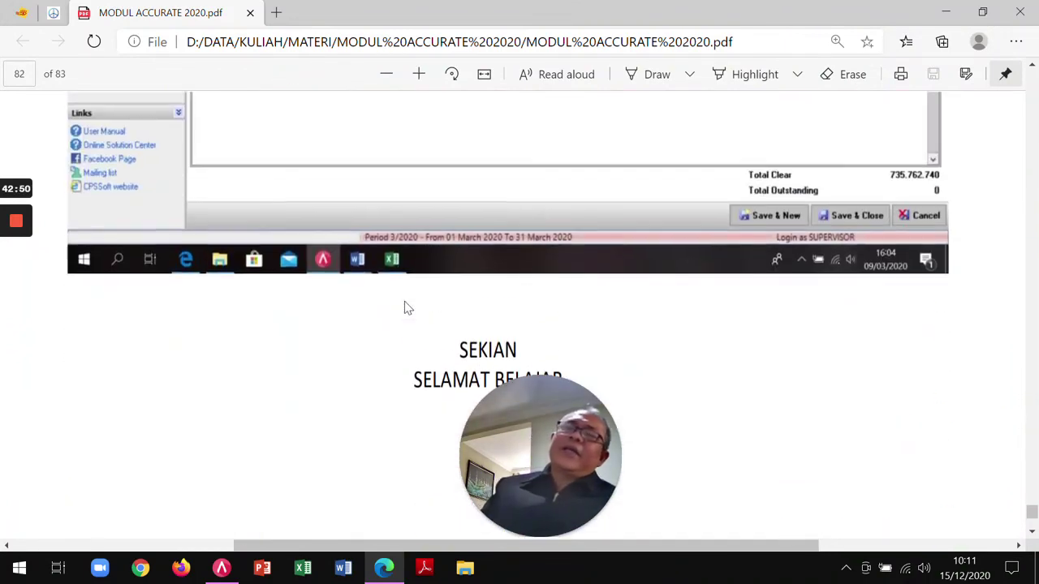
{"action": "scroll", "coordinate": [404, 301], "scroll_direction": "down", "scroll_amount": 1}
{"action": "left_click_drag", "start_coordinate": [551, 433], "coordinate": [965, 465]}
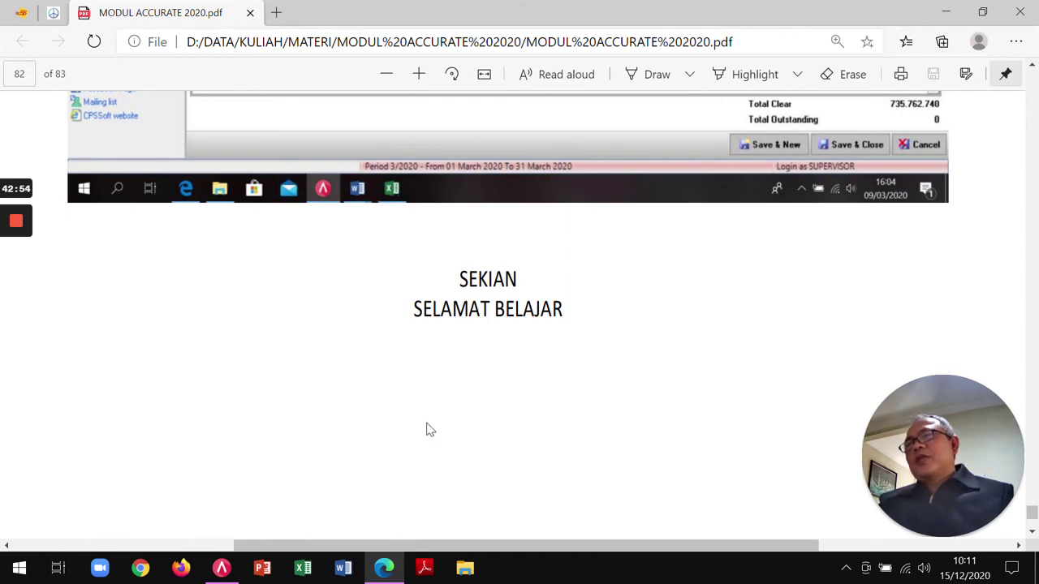
{"action": "scroll", "coordinate": [430, 430], "scroll_direction": "up", "scroll_amount": 6}
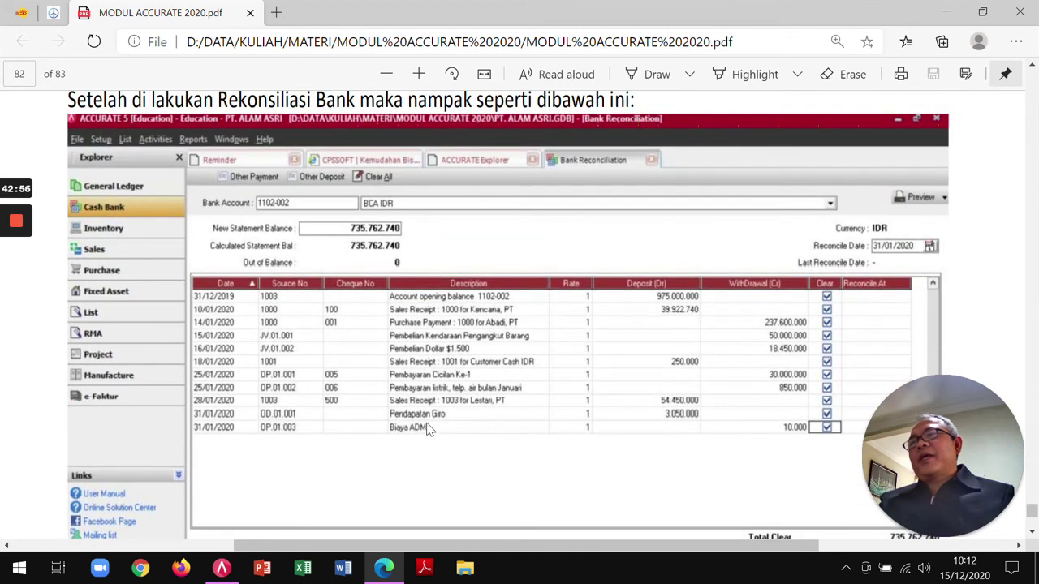
{"action": "scroll", "coordinate": [430, 431], "scroll_direction": "down", "scroll_amount": 3}
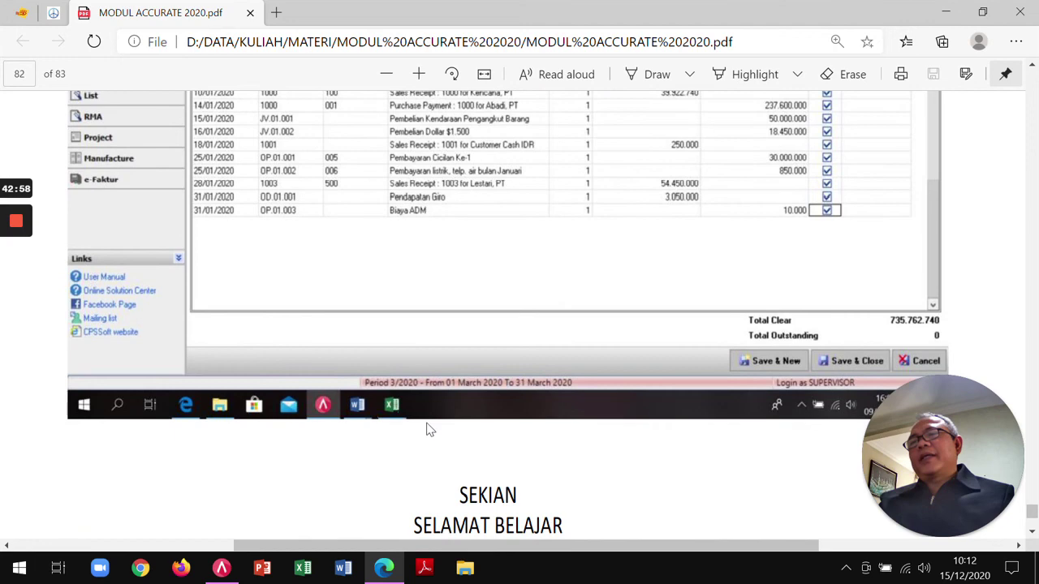
{"action": "scroll", "coordinate": [431, 430], "scroll_direction": "up", "scroll_amount": 6}
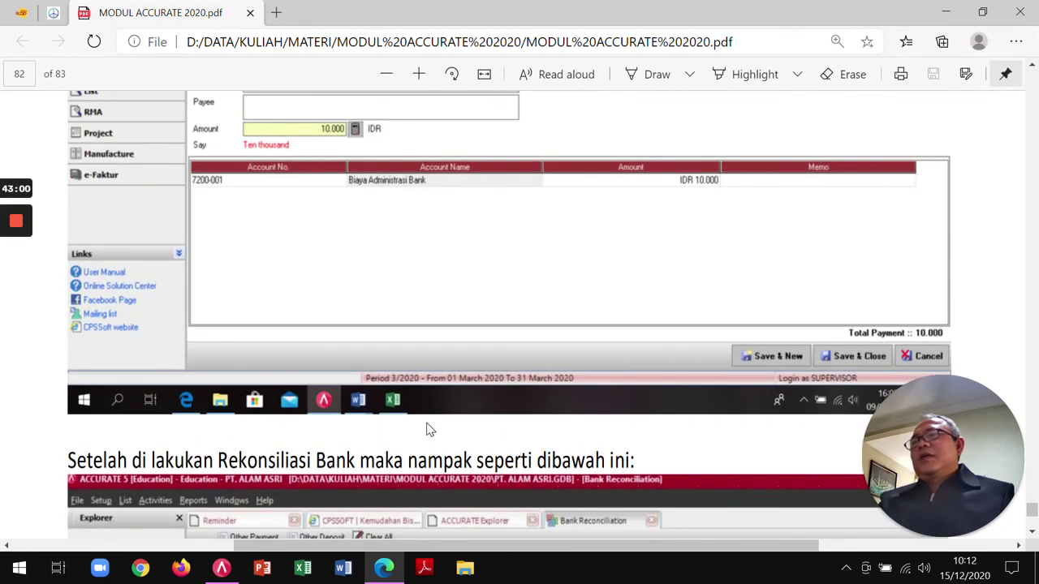
{"action": "scroll", "coordinate": [430, 430], "scroll_direction": "up", "scroll_amount": 3}
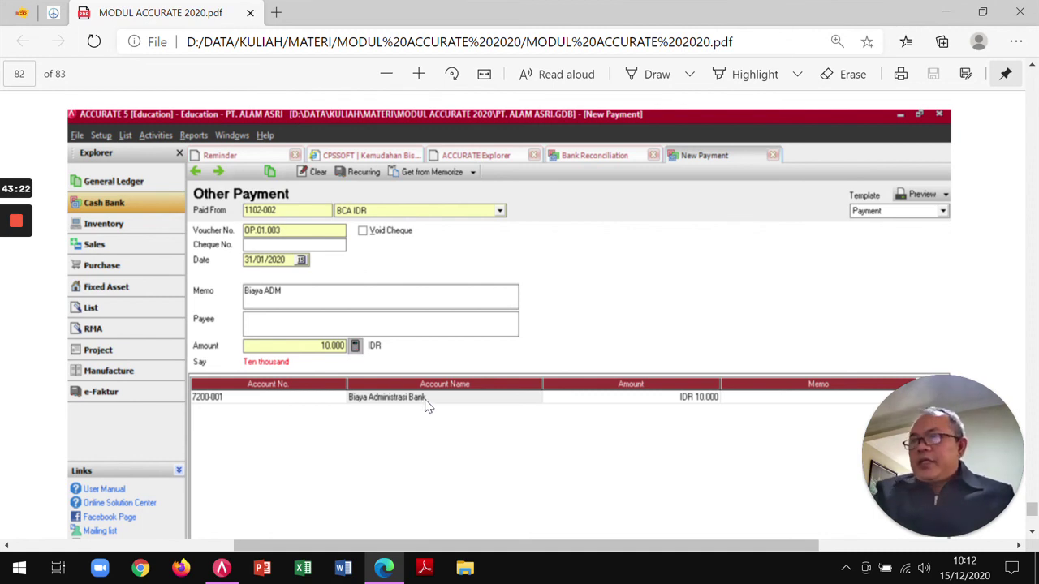
{"action": "scroll", "coordinate": [456, 396], "scroll_direction": "up", "scroll_amount": 3}
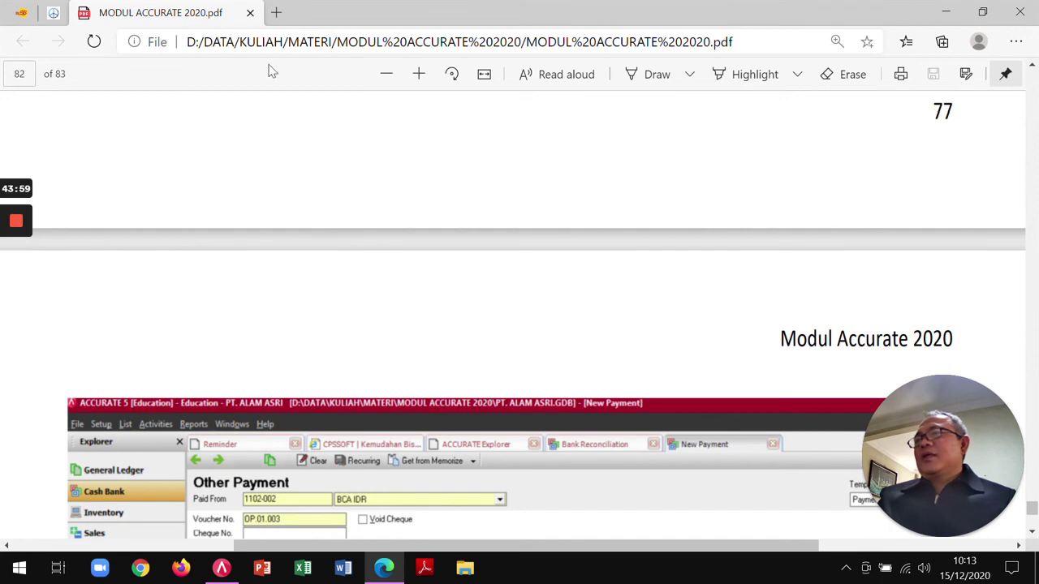
{"action": "left_click", "coordinate": [250, 12]}
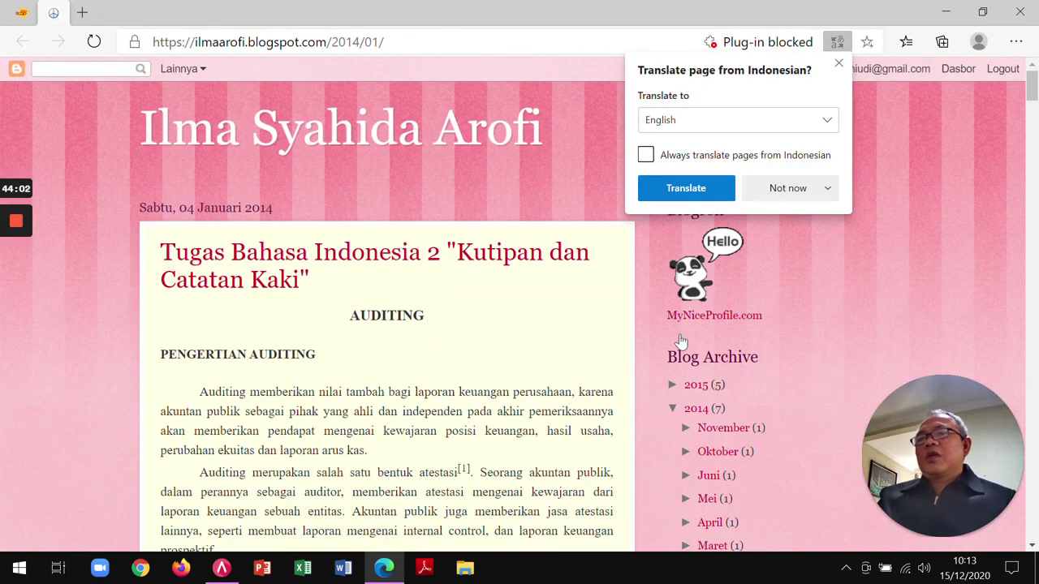
Switch back to ACCURATE 5 and exit it, backing up the company database to PT. ALAM ASRI GL Tuesday.gbk.
{"action": "left_click", "coordinate": [220, 568]}
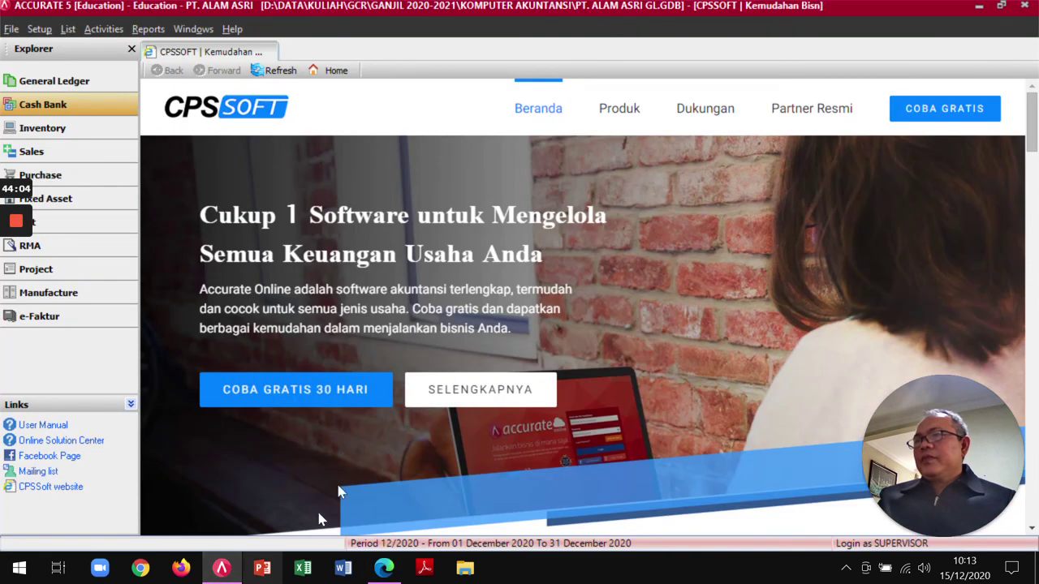
{"action": "left_click", "coordinate": [12, 29]}
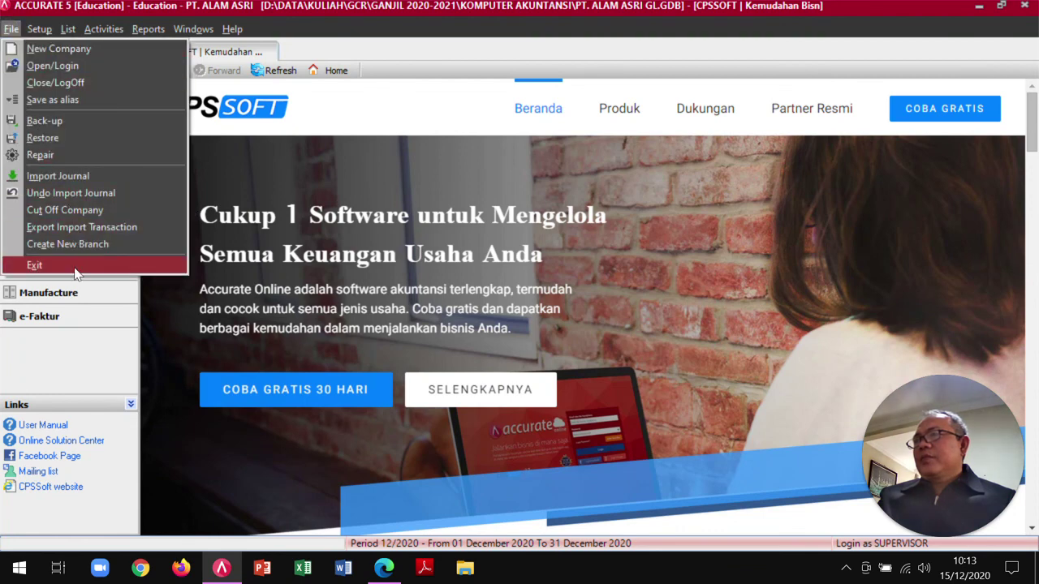
{"action": "left_click", "coordinate": [34, 265]}
{"action": "left_click", "coordinate": [487, 324]}
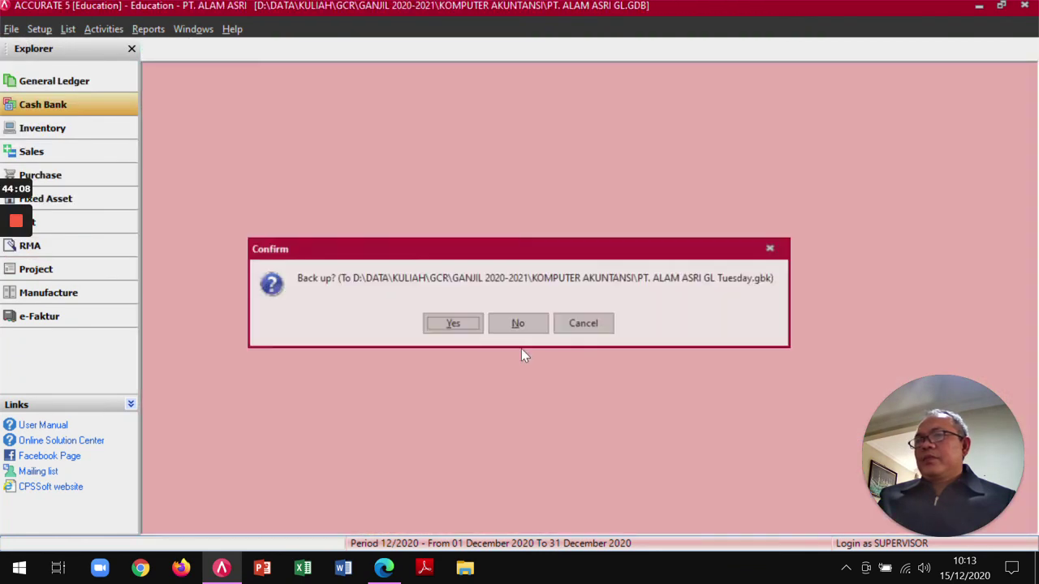
{"action": "left_click", "coordinate": [462, 325]}
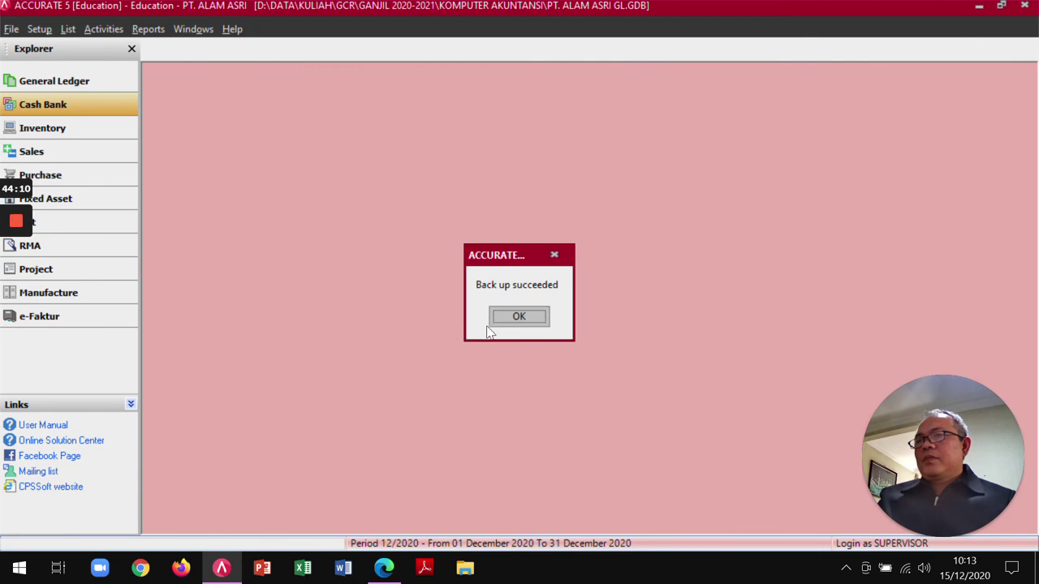
{"action": "left_click", "coordinate": [507, 316]}
{"action": "mouse_move", "coordinate": [18, 268]}
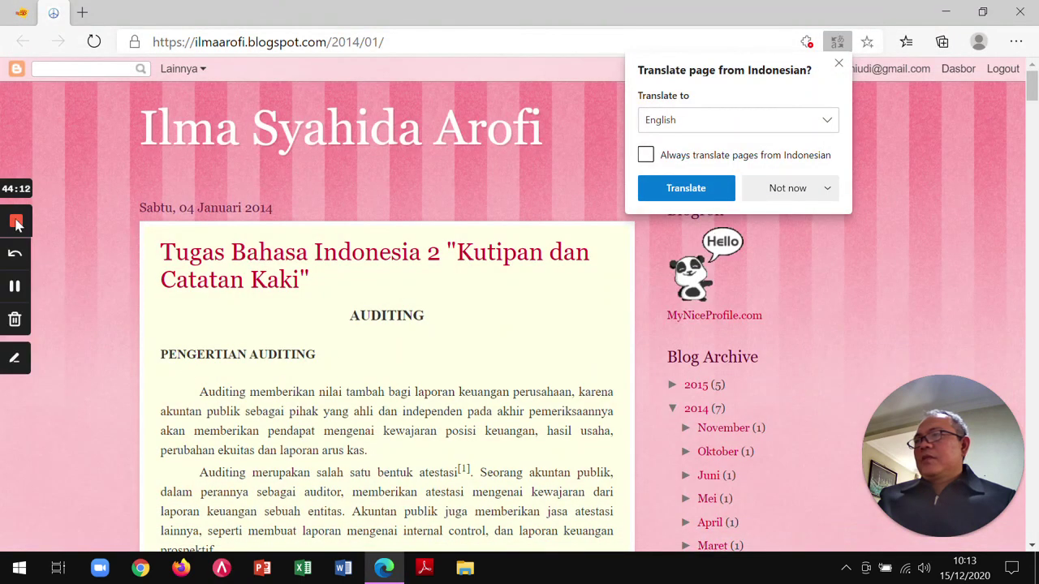